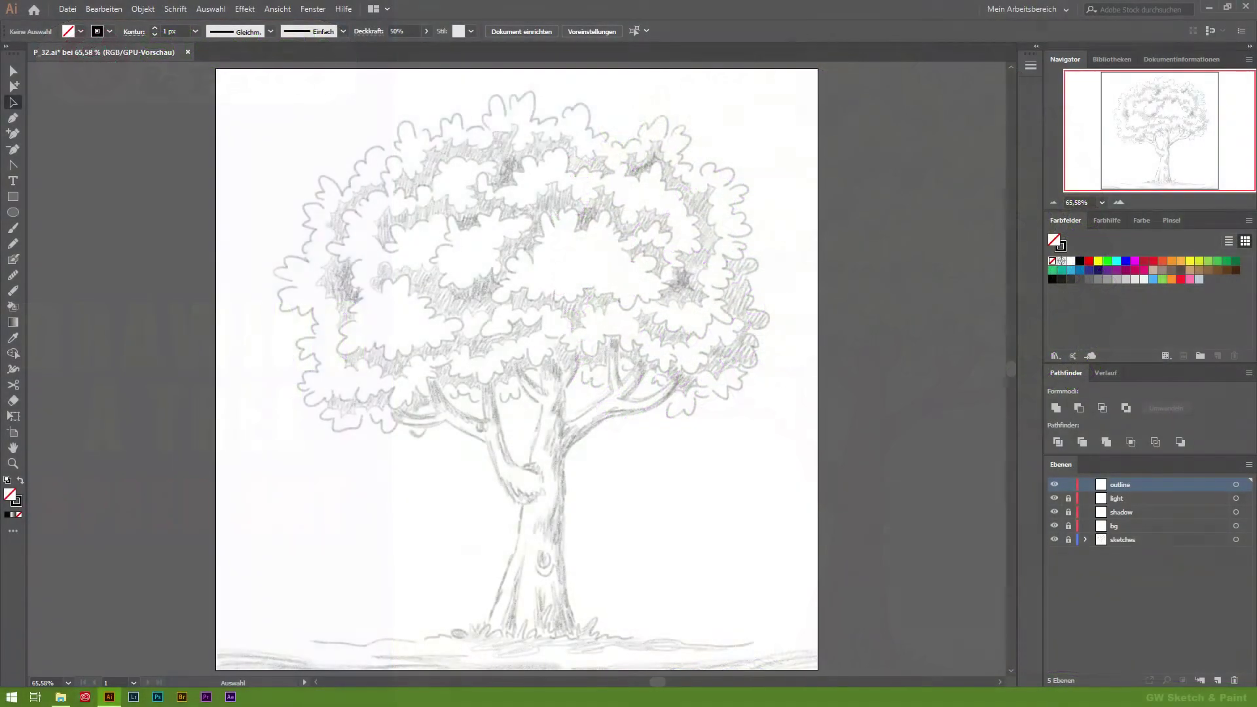
Load the '3 Pt rund' brush from the Kalligrafisch brush library into the Brushes panel.
click(1172, 220)
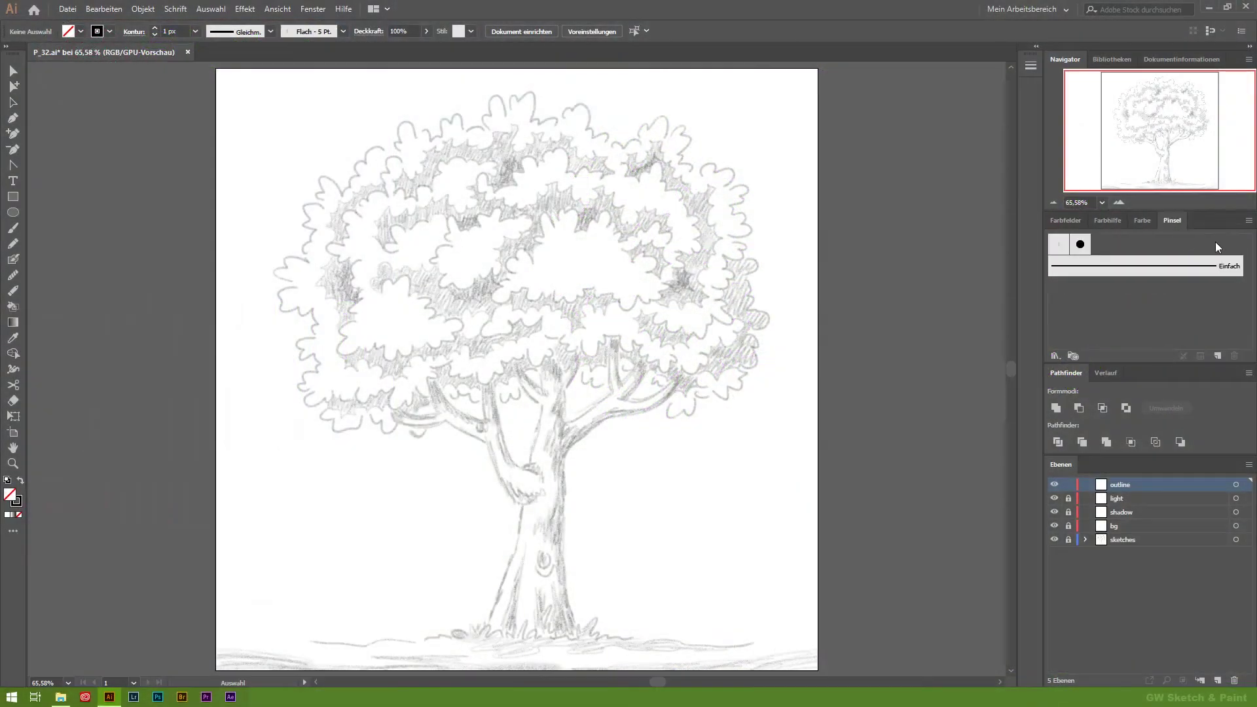
click(1248, 220)
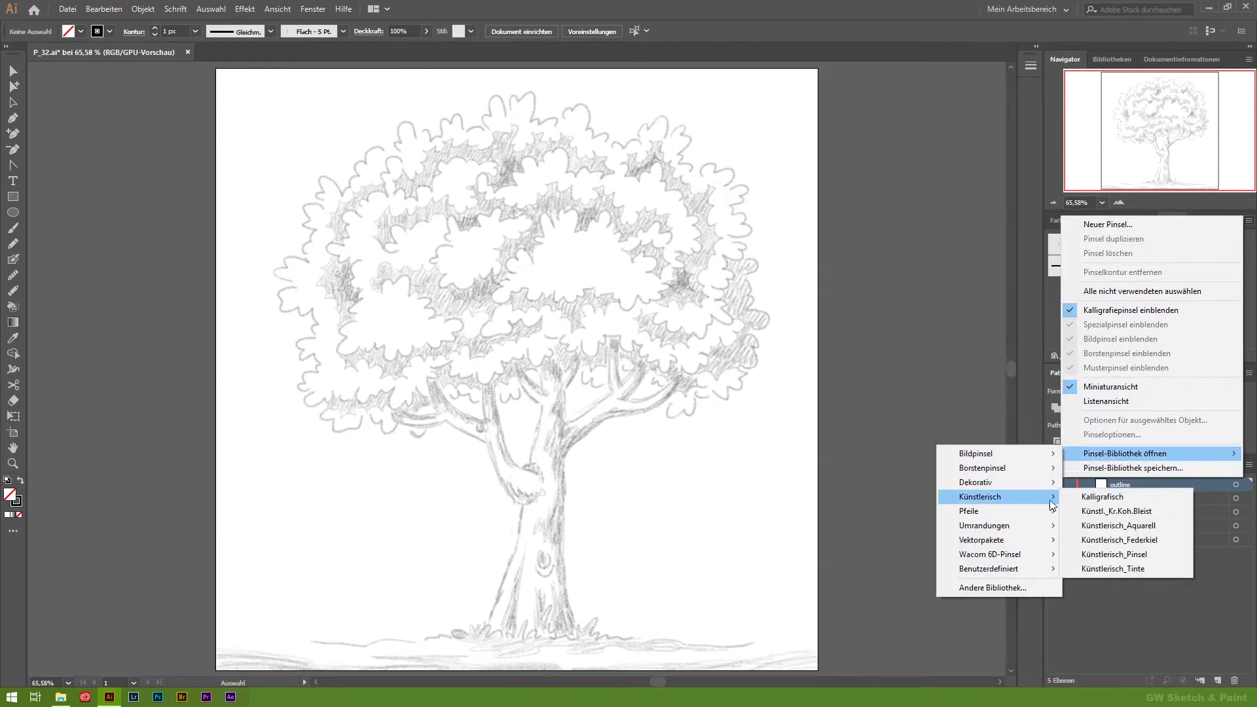
click(1099, 497)
drag(626, 410, 626, 453)
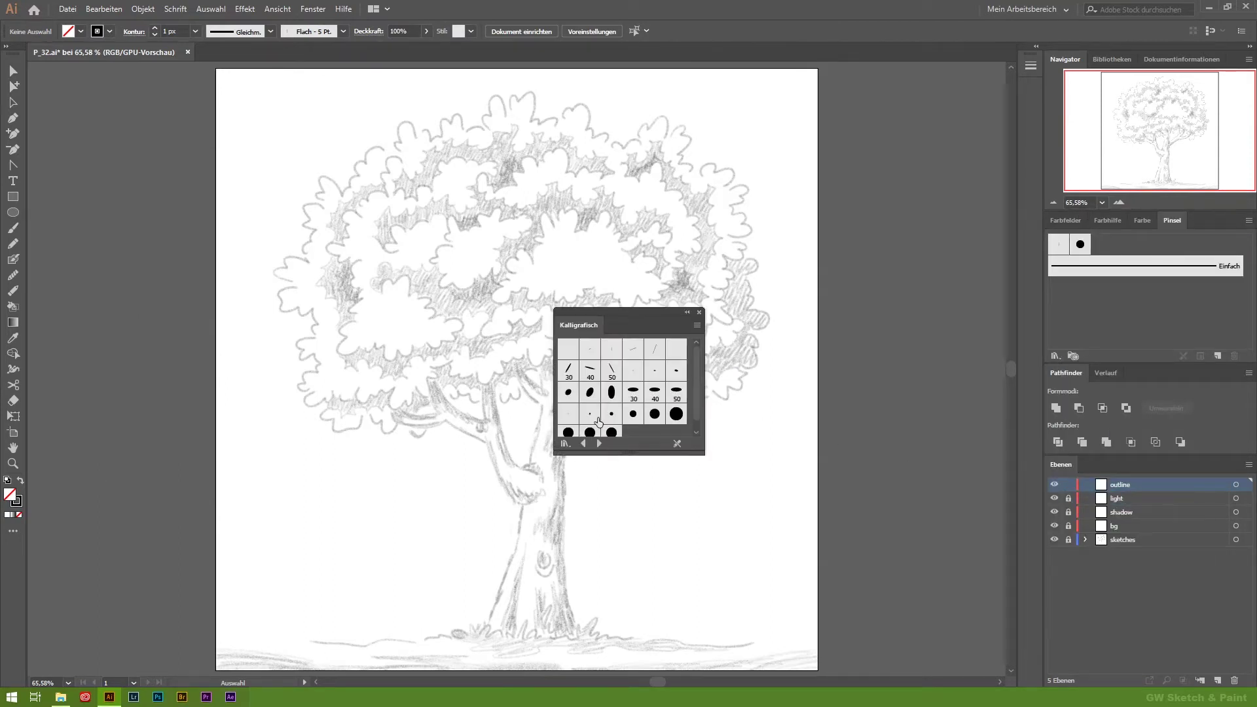
click(699, 313)
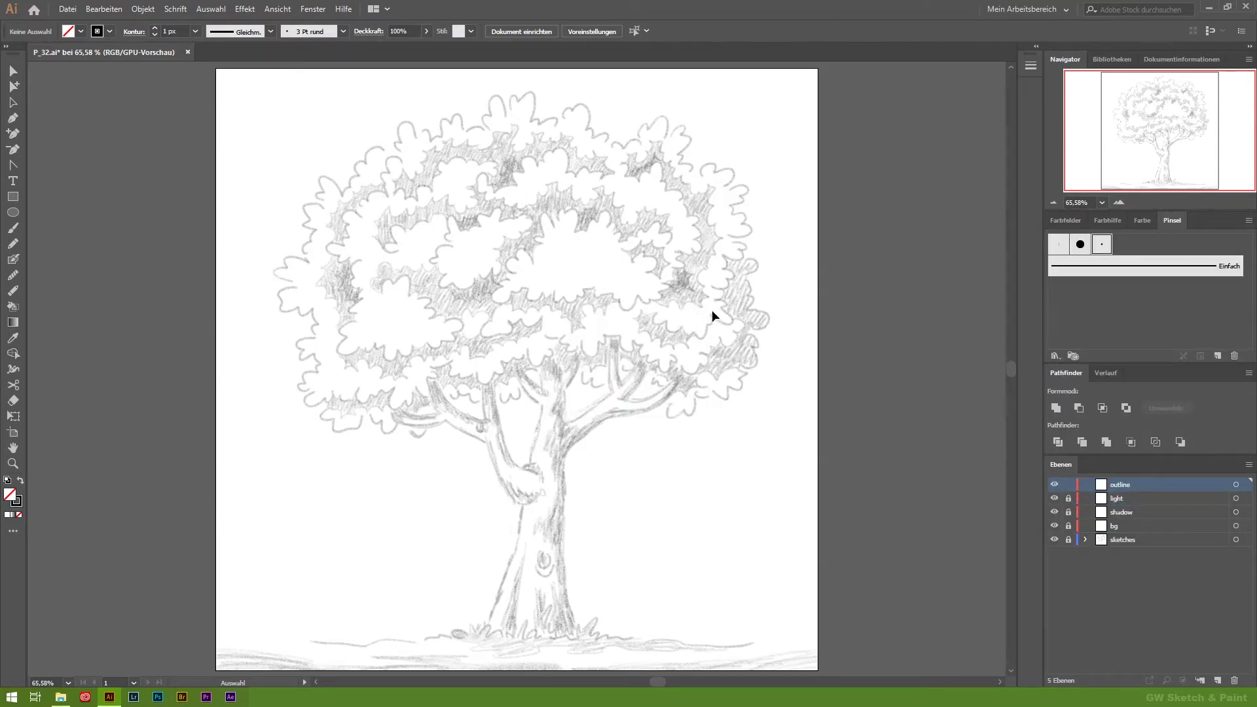
Make the 3 Pt rund brush size vary with pen pressure (Druck) by 3 pt.
double_click(1101, 245)
click(645, 430)
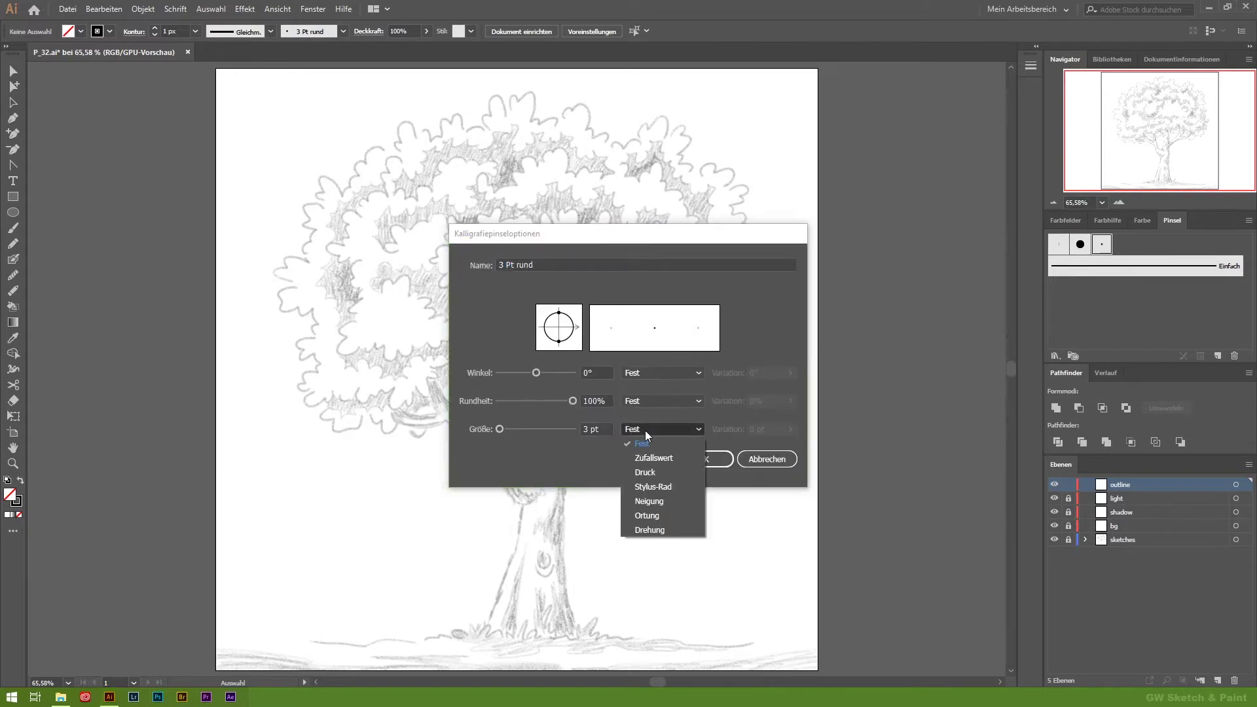
click(654, 468)
click(790, 430)
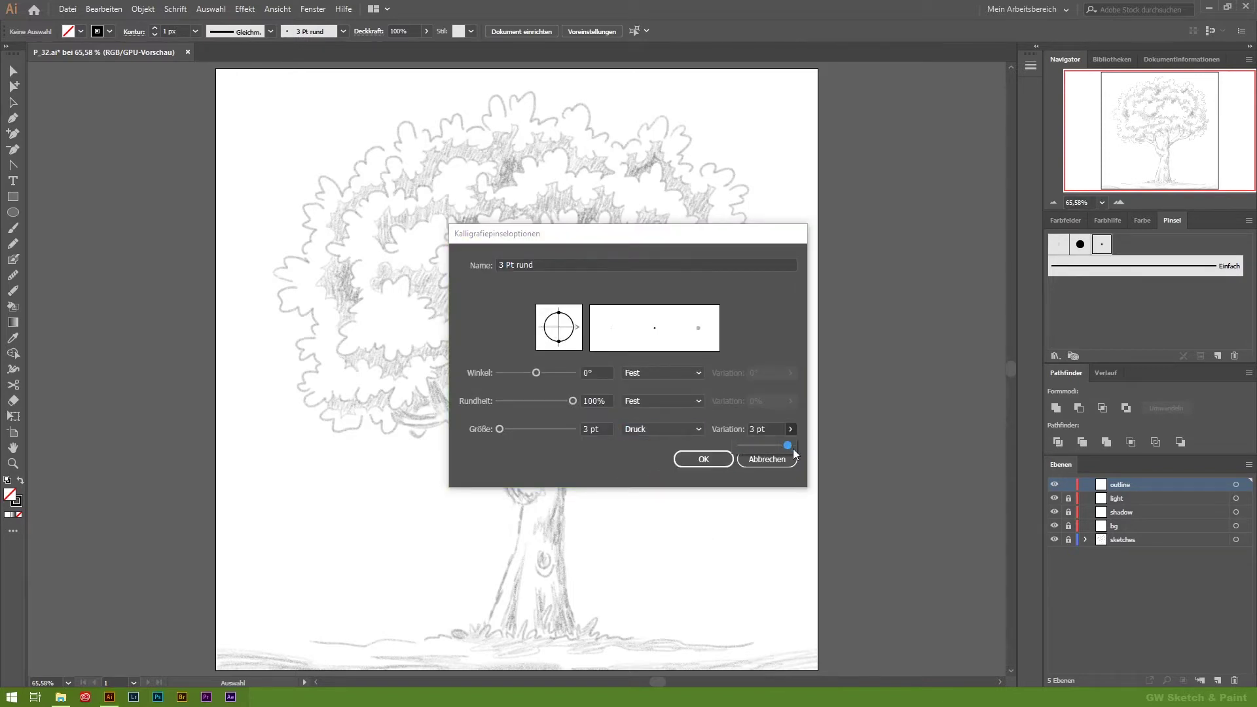
click(703, 460)
click(1066, 221)
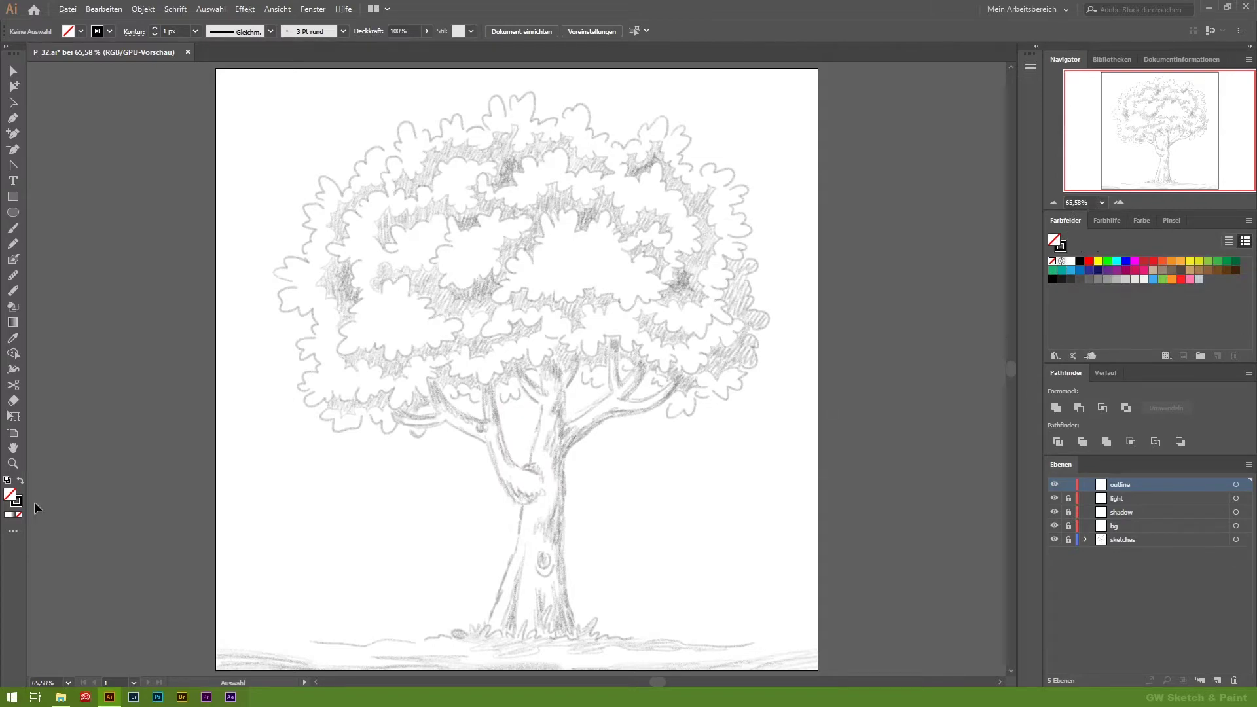
Zoom in, confirm the Paintbrush settings, and draw the first scalloped strokes along the bottom canopy.
drag(563, 236, 592, 379)
double_click(12, 228)
click(643, 426)
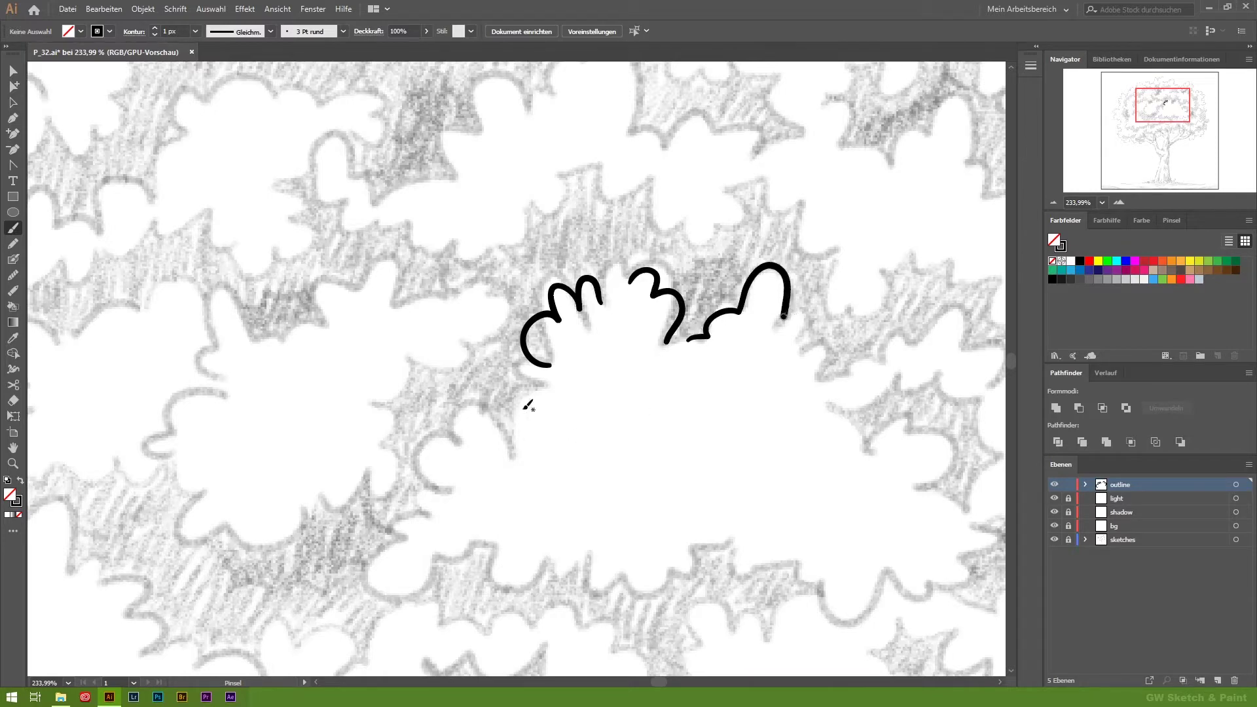
drag(425, 552, 480, 550)
scroll(547, 457, down, 3)
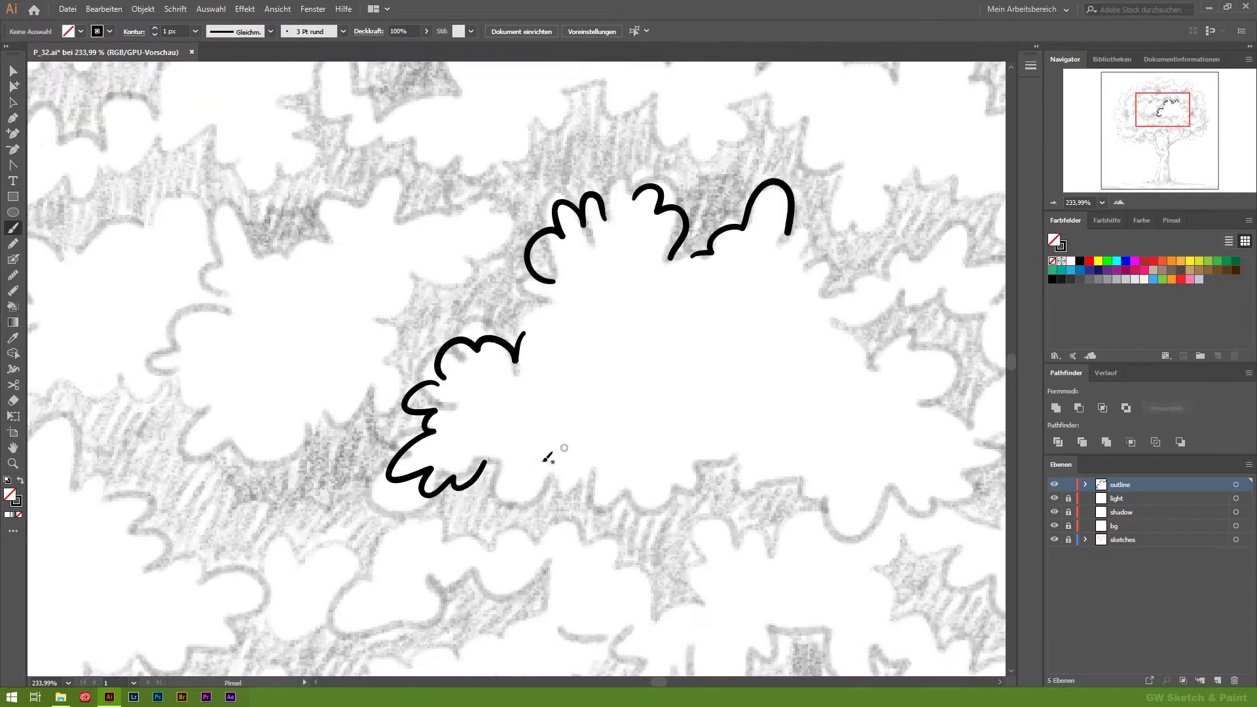
drag(692, 481, 751, 439)
drag(768, 468, 876, 501)
scroll(750, 357, right, 5)
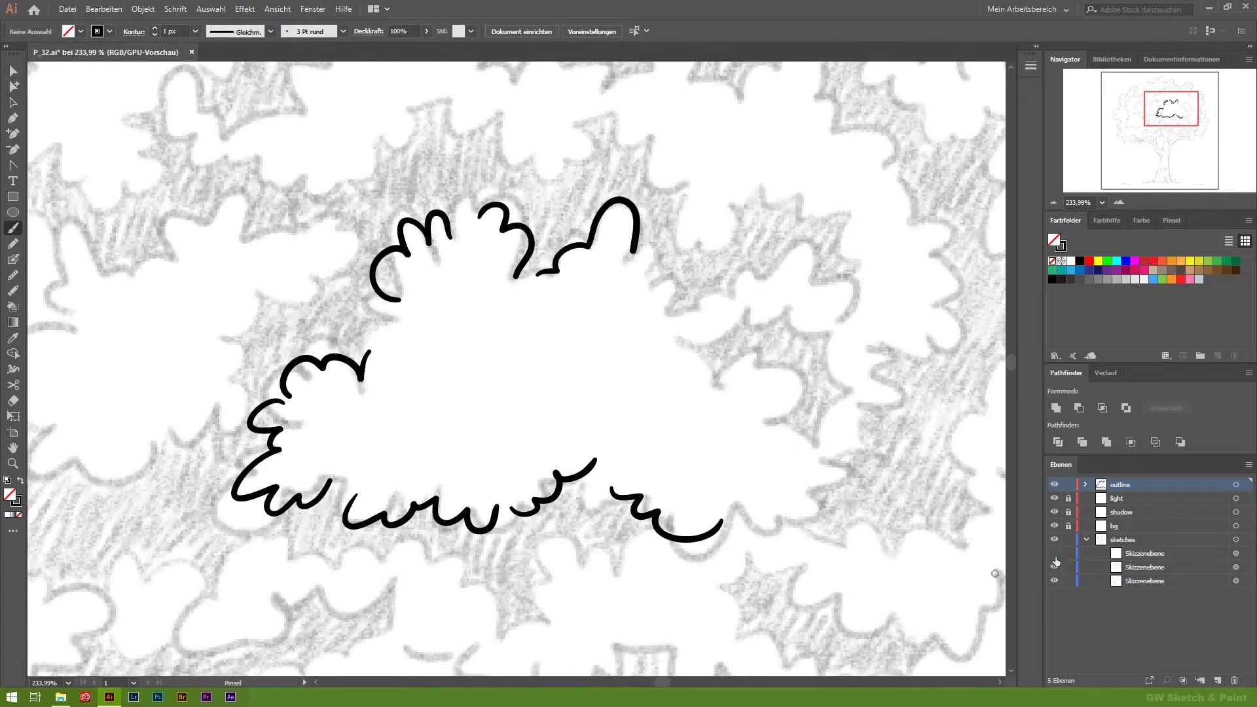
Hide the shaded sketch sublayer and trace curls and wavy scallops along the lower canopy clump.
click(1069, 540)
mouse_move(204, 591)
mouse_down()
mouse_move(407, 456)
mouse_move(370, 438)
mouse_up()
scroll(759, 280, up, 5)
scroll(760, 280, right, 5)
drag(884, 349, 884, 400)
drag(861, 470, 851, 543)
scroll(851, 484, down, 5)
drag(812, 359, 925, 360)
drag(609, 408, 727, 459)
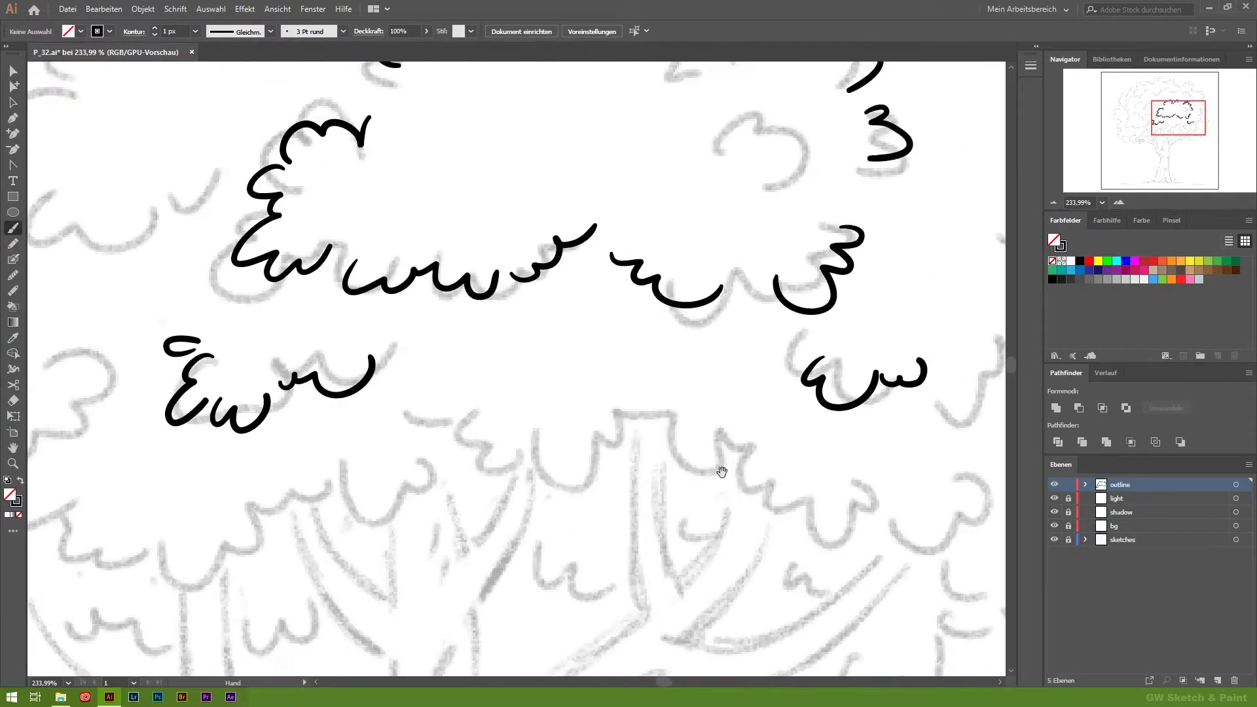
Trace curls along the left canopy outline, undoing and redrawing the misdrawn curl beside the E-shape.
scroll(397, 381, left, 5)
mouse_move(550, 373)
mouse_down()
mouse_move(605, 422)
mouse_move(376, 458)
mouse_up()
drag(452, 265, 467, 354)
scroll(438, 209, left, 6)
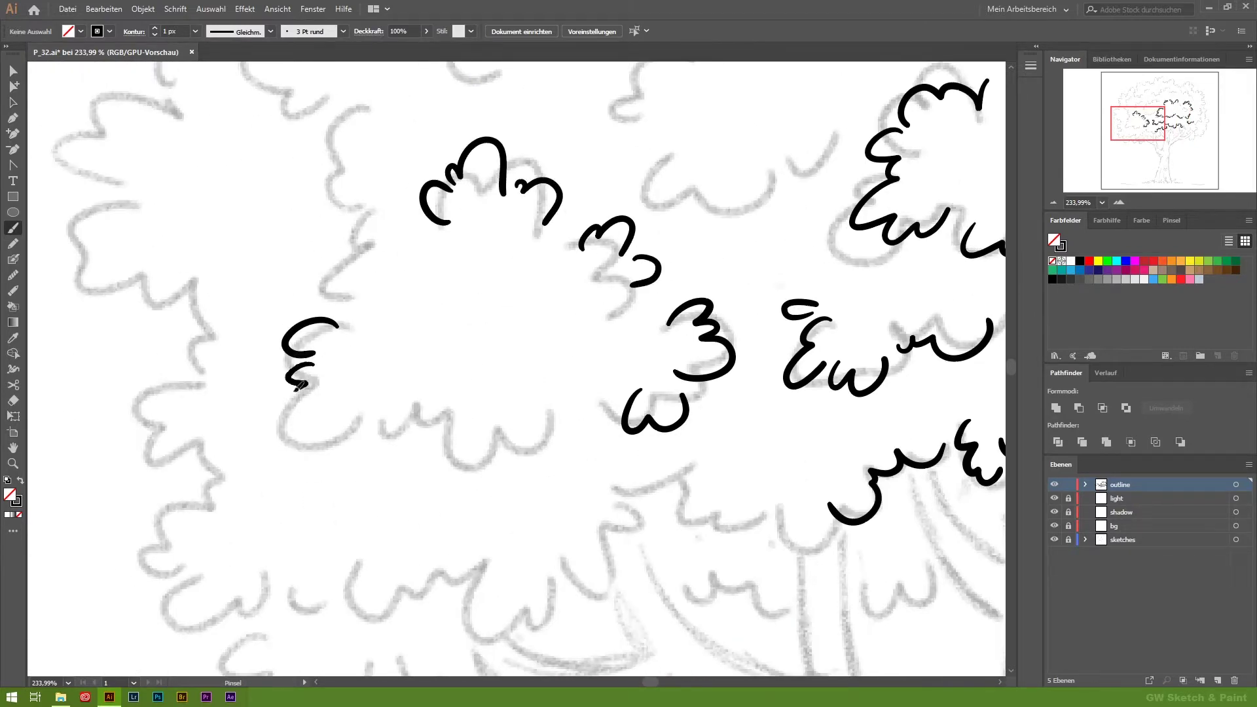
key(ctrl+z)
key(ctrl+z)
drag(354, 425, 416, 426)
Trace curls along the upper canopy outline and a curl on the lower-left outline.
scroll(342, 194, up, 3)
drag(429, 288, 478, 364)
scroll(472, 273, up, 3)
mouse_move(563, 249)
mouse_down()
mouse_move(622, 304)
mouse_move(730, 154)
mouse_up()
scroll(687, 364, up, 2)
scroll(812, 461, down, 3)
scroll(655, 458, down, 3)
scroll(392, 452, left, 2)
drag(324, 396, 341, 453)
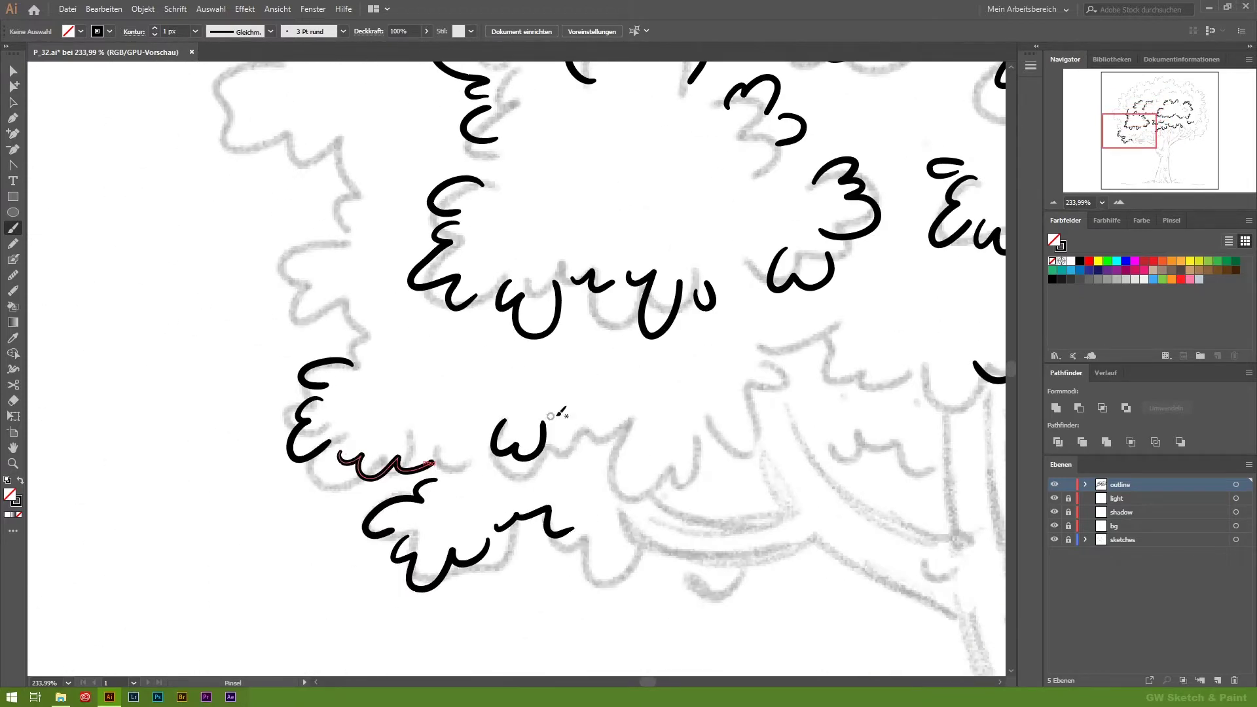
scroll(913, 358, right, 4)
scroll(913, 358, up, 1)
scroll(904, 334, right, 3)
scroll(904, 334, up, 2)
scroll(894, 305, right, 2)
scroll(893, 304, up, 3)
scroll(662, 319, up, 3)
scroll(662, 319, left, 4)
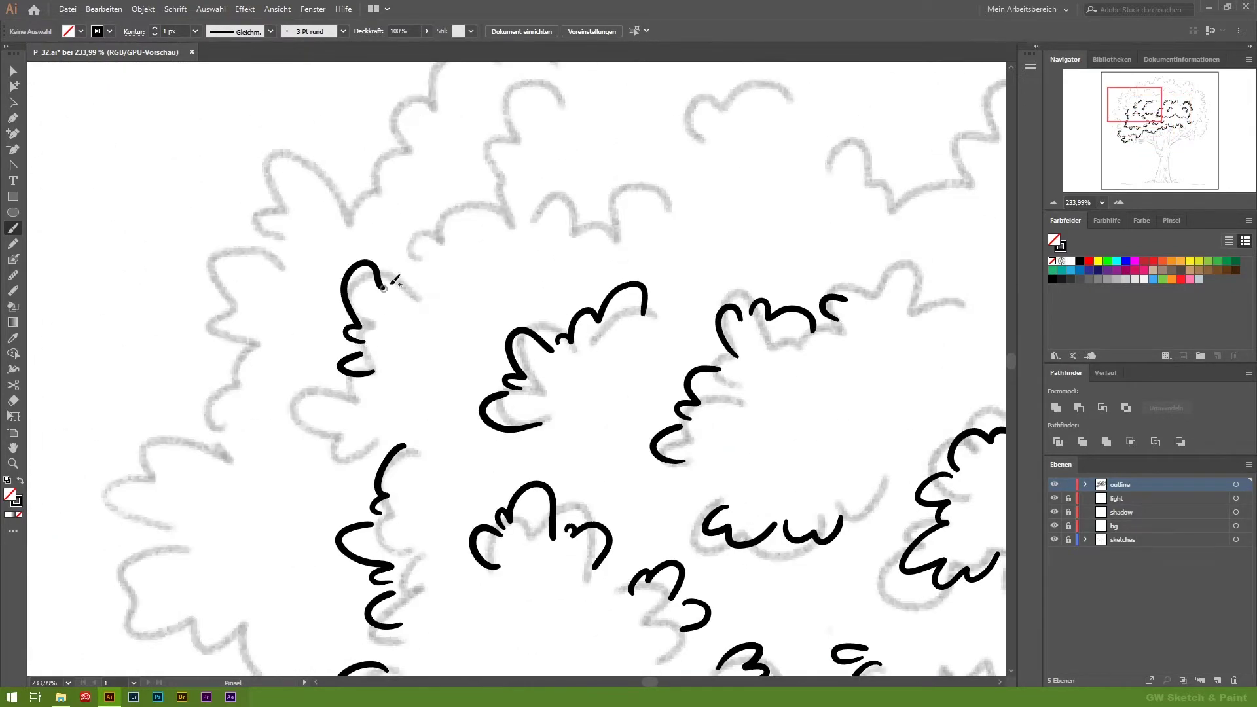
Add curls to the upper-left canopy clumps and the left canopy edge.
drag(373, 367, 409, 262)
scroll(458, 275, up, 2)
drag(560, 298, 556, 259)
scroll(756, 202, down, 5)
scroll(589, 327, left, 3)
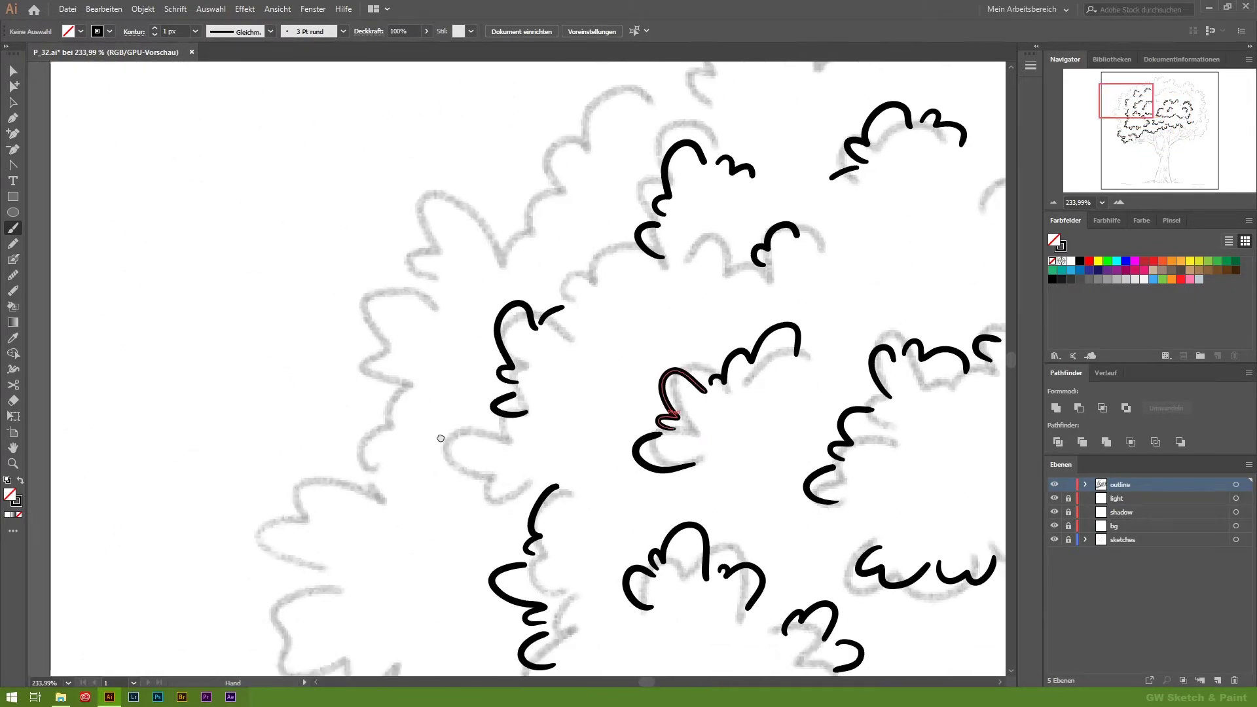
drag(511, 495, 469, 461)
drag(459, 287, 462, 191)
scroll(497, 308, up, 3)
scroll(498, 307, left, 2)
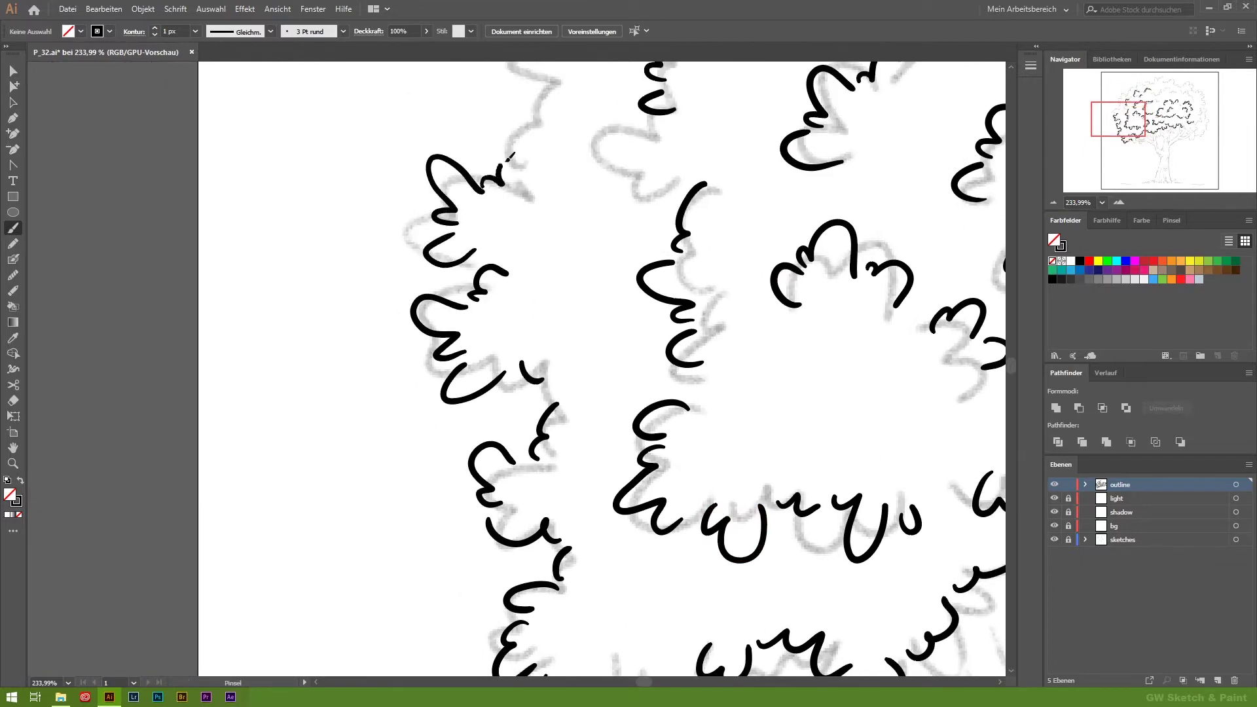
scroll(631, 216, left, 2)
scroll(488, 306, up, 3)
scroll(488, 306, right, 3)
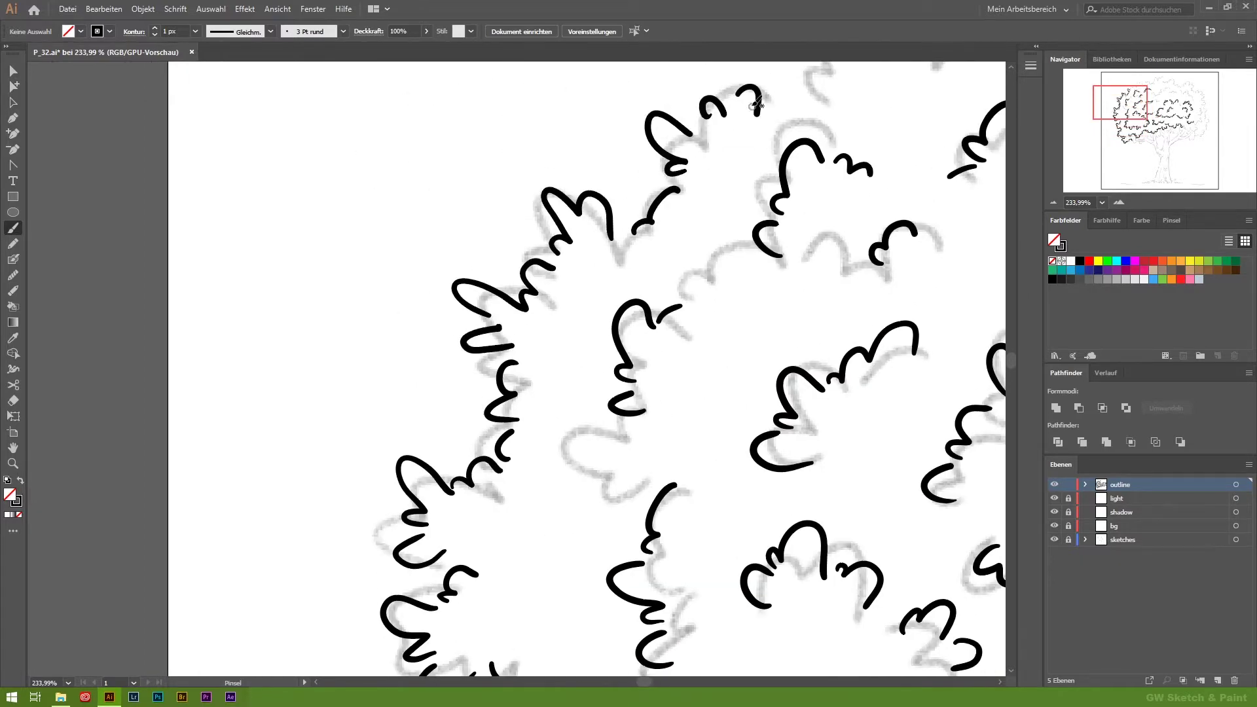
scroll(754, 103, up, 3)
scroll(755, 104, right, 3)
Draw 3-shaped curls and scallops along the canopy top and its inner clump.
drag(631, 222, 670, 241)
scroll(951, 157, up, 2)
scroll(951, 157, right, 5)
drag(579, 282, 616, 232)
drag(610, 219, 625, 186)
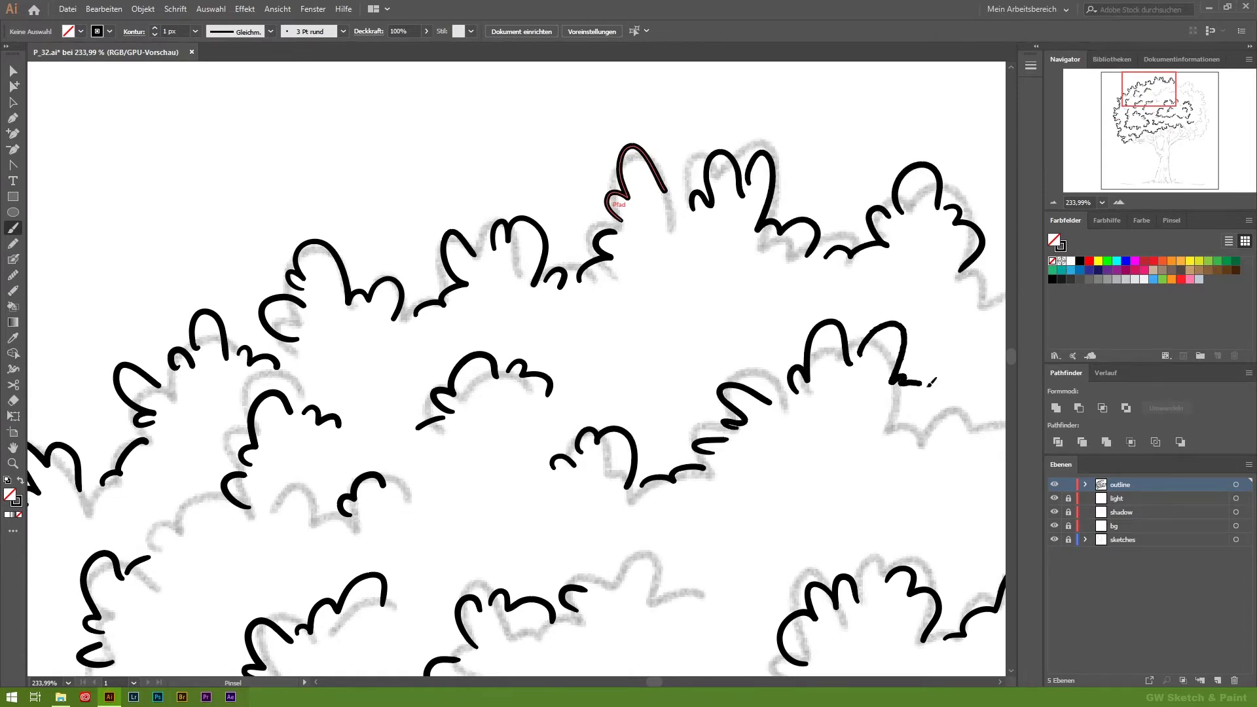
scroll(931, 382, down, 3)
scroll(931, 382, right, 5)
drag(710, 293, 715, 367)
scroll(752, 351, up, 2)
scroll(752, 351, right, 3)
drag(648, 262, 714, 308)
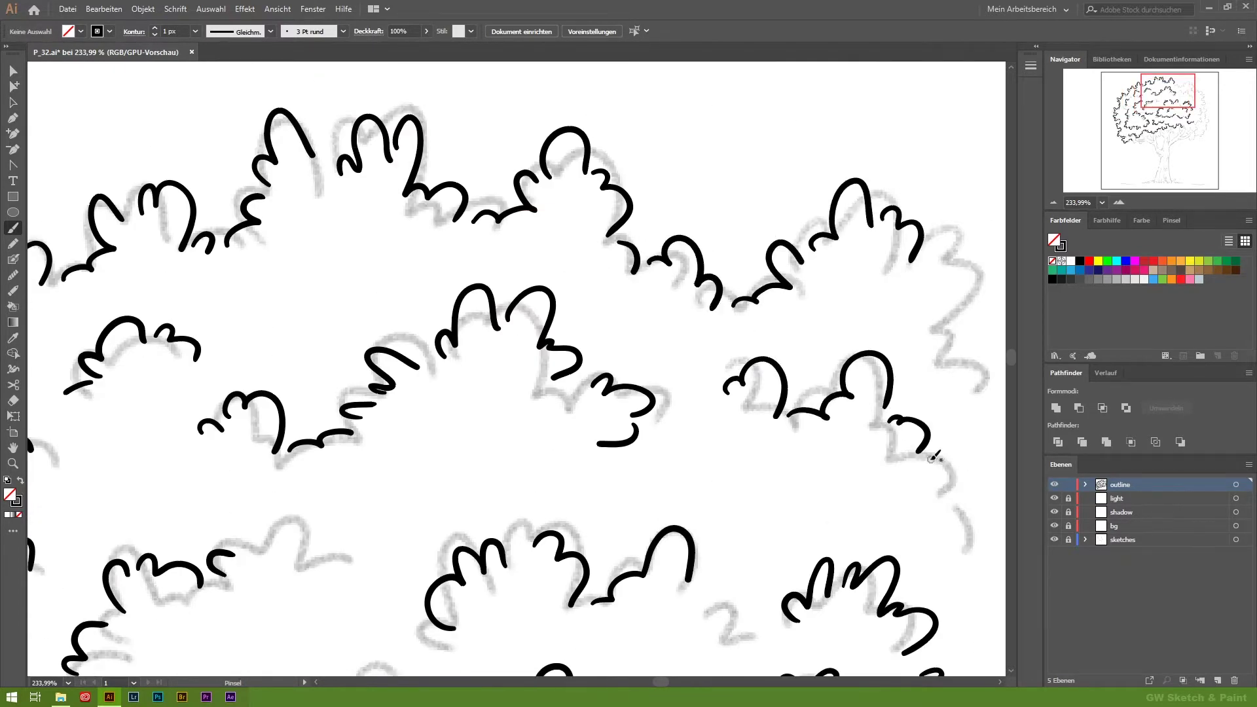
Finish the outline with small curls along the right canopy edge.
drag(933, 460, 953, 481)
scroll(653, 146, down, 2)
scroll(653, 145, right, 5)
drag(814, 285, 840, 325)
scroll(817, 386, down, 2)
scroll(817, 386, right, 3)
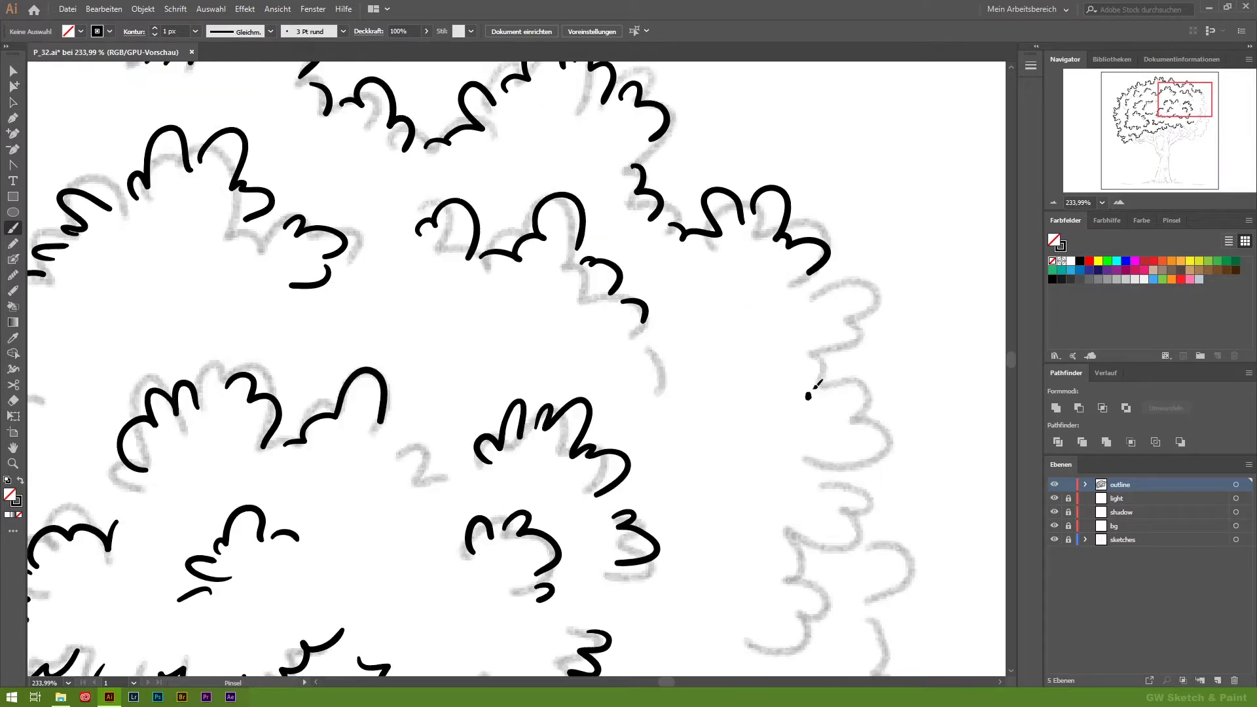
drag(844, 485, 876, 511)
scroll(795, 319, down, 3)
scroll(796, 320, right, 2)
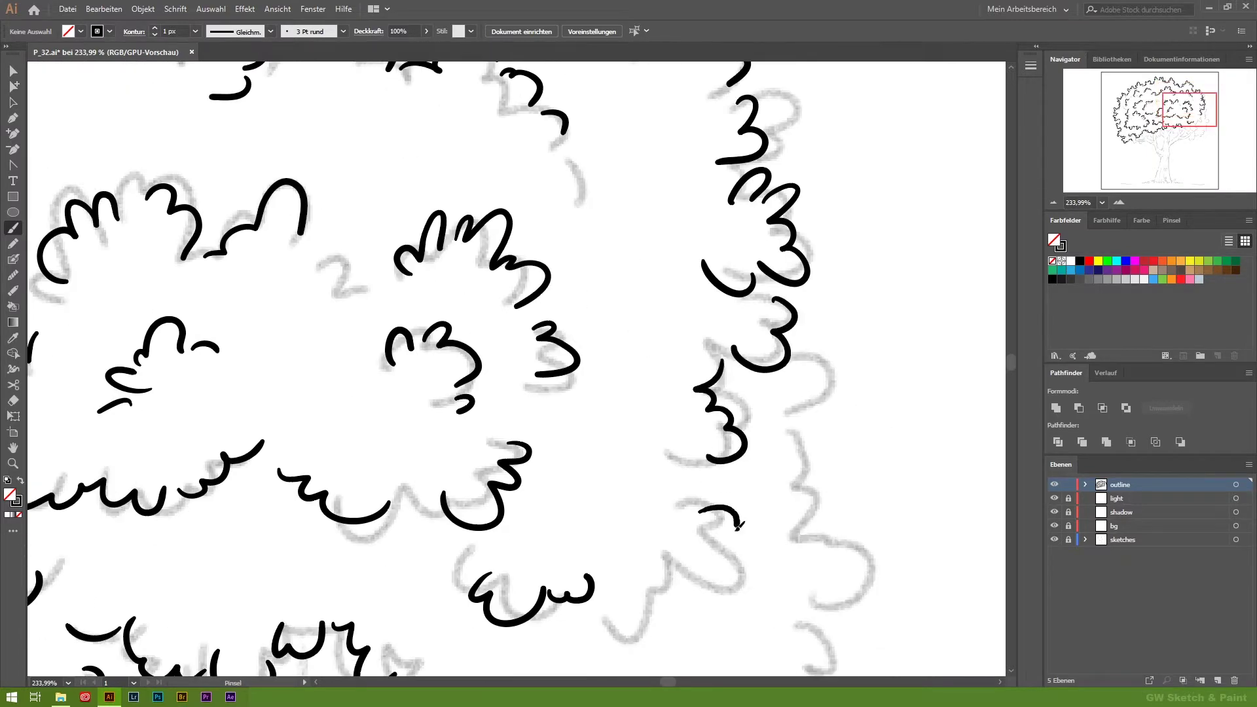
scroll(850, 524, down, 3)
drag(830, 325, 852, 372)
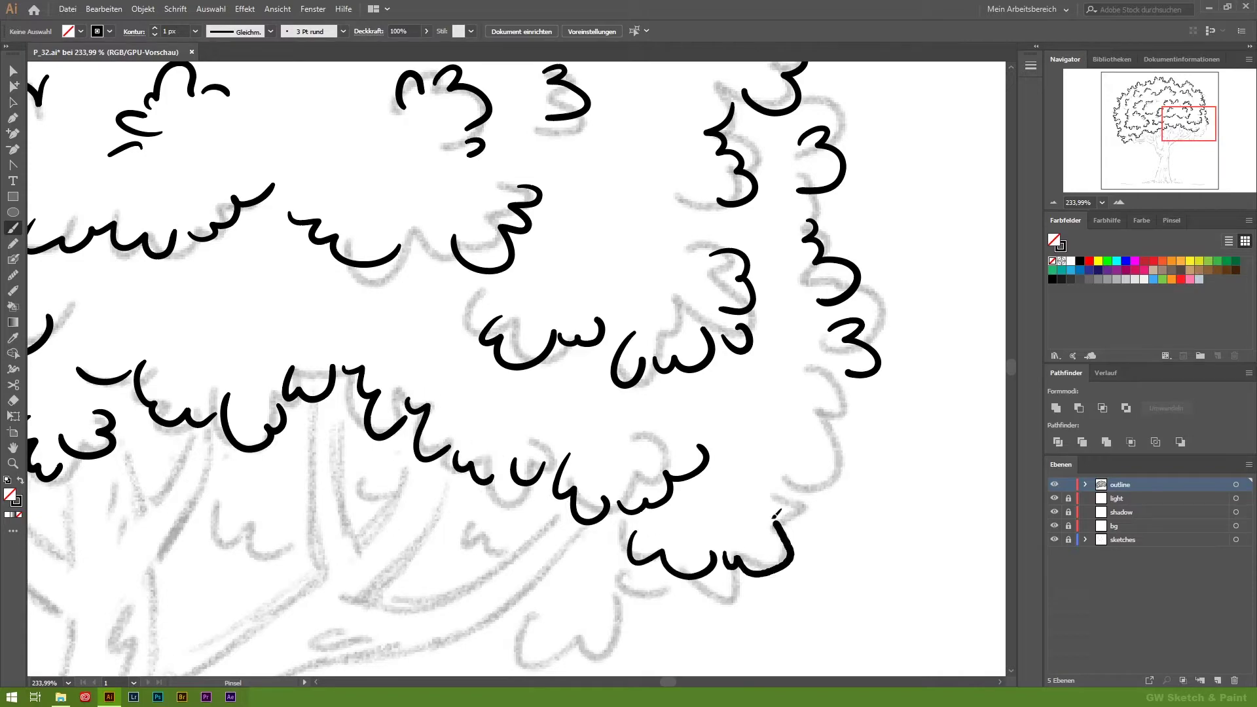
drag(827, 493, 830, 521)
scroll(786, 524, down, 2)
scroll(773, 537, down, 2)
scroll(756, 549, down, 2)
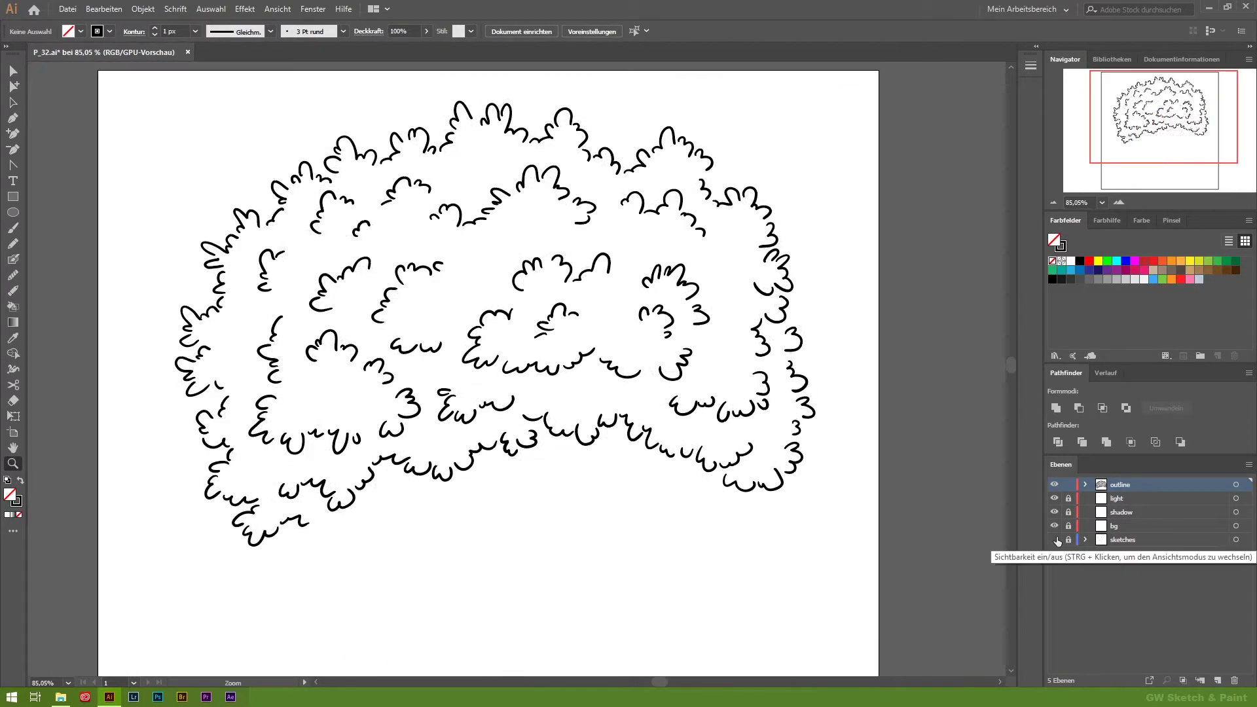
scroll(467, 583, up, 3)
With the Blob Brush, ink the first trunk outline strokes and a short vertical trunk line.
scroll(484, 458, up, 2)
key(b)
scroll(508, 337, up, 2)
scroll(508, 337, up, 2)
mouse_move(432, 232)
mouse_down()
mouse_move(497, 377)
mouse_move(275, 379)
mouse_up()
scroll(606, 261, right, 3)
drag(527, 391, 393, 228)
scroll(673, 135, down, 3)
mouse_move(665, 92)
mouse_down()
mouse_move(799, 590)
mouse_move(910, 576)
mouse_up()
scroll(865, 528, up, 3)
drag(457, 275, 466, 448)
scroll(216, 272, down, 3)
scroll(216, 272, left, 5)
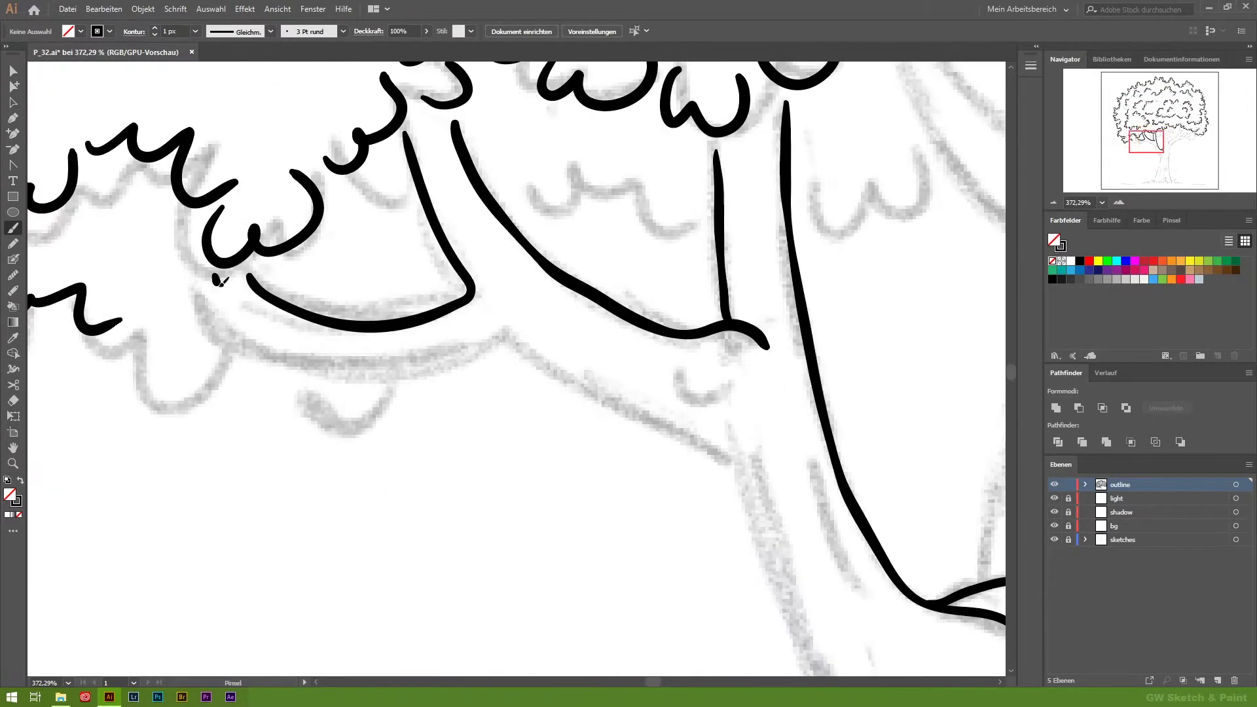
Extend the trunk outline and ink the branch outlines below the canopy.
drag(524, 349, 766, 475)
scroll(655, 392, right, 5)
drag(359, 226, 638, 583)
scroll(651, 507, up, 3)
drag(508, 110, 629, 522)
scroll(645, 542, up, 3)
drag(662, 345, 624, 493)
scroll(655, 327, up, 3)
drag(507, 146, 618, 164)
scroll(655, 262, up, 3)
drag(671, 208, 751, 290)
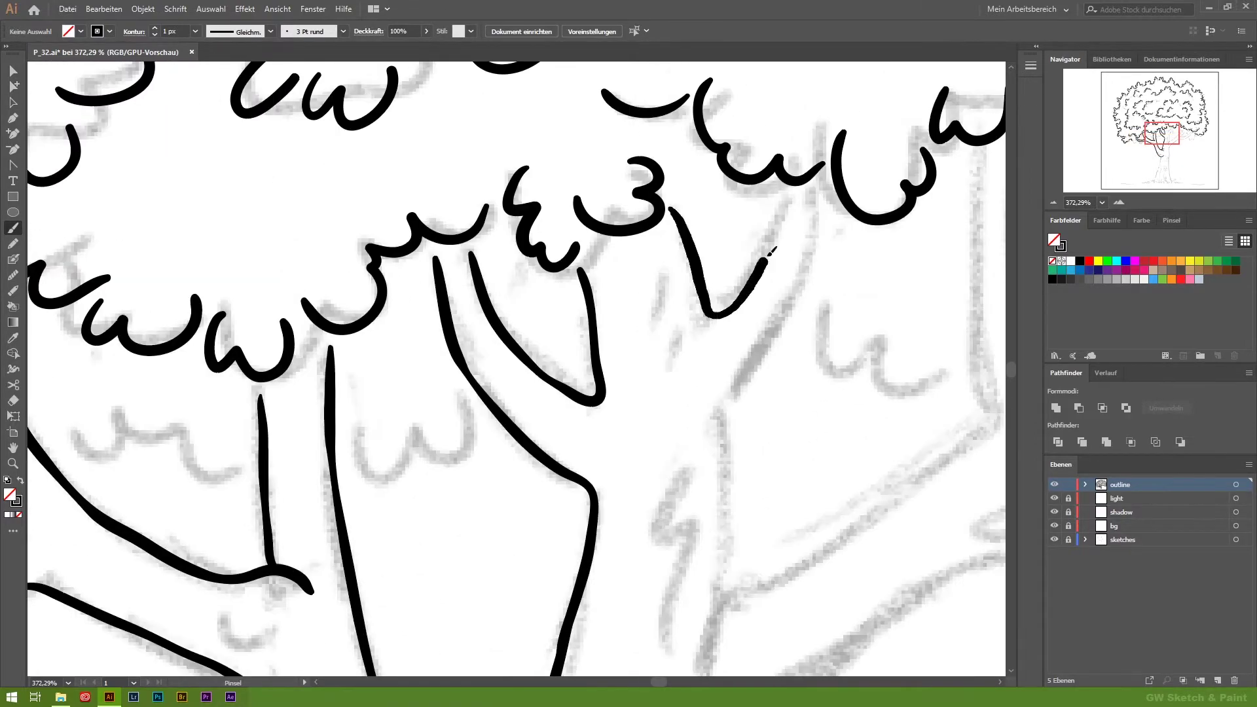
Ink the trunk's long right edge, its inner line, and the lower-right branch outline.
drag(730, 521, 501, 542)
drag(730, 249, 648, 533)
mouse_move(648, 534)
mouse_down()
mouse_move(682, 415)
mouse_move(504, 579)
mouse_up()
mouse_move(835, 48)
mouse_down()
mouse_move(737, 100)
mouse_move(701, 189)
mouse_up()
drag(694, 173, 726, 436)
drag(865, 522, 704, 469)
drag(842, 355, 516, 475)
mouse_move(904, 356)
mouse_down()
mouse_move(561, 533)
mouse_move(682, 219)
mouse_move(542, 389)
mouse_up()
mouse_move(542, 389)
mouse_down()
mouse_move(679, 503)
mouse_move(799, 91)
mouse_up()
Outline both sides of the lower trunk down to its base.
drag(679, 108, 668, 393)
drag(743, 292, 729, 138)
drag(435, 70, 331, 462)
drag(589, 141, 659, 611)
mouse_move(299, 283)
mouse_down()
mouse_move(497, 134)
mouse_move(380, 455)
mouse_up()
drag(380, 455, 589, 376)
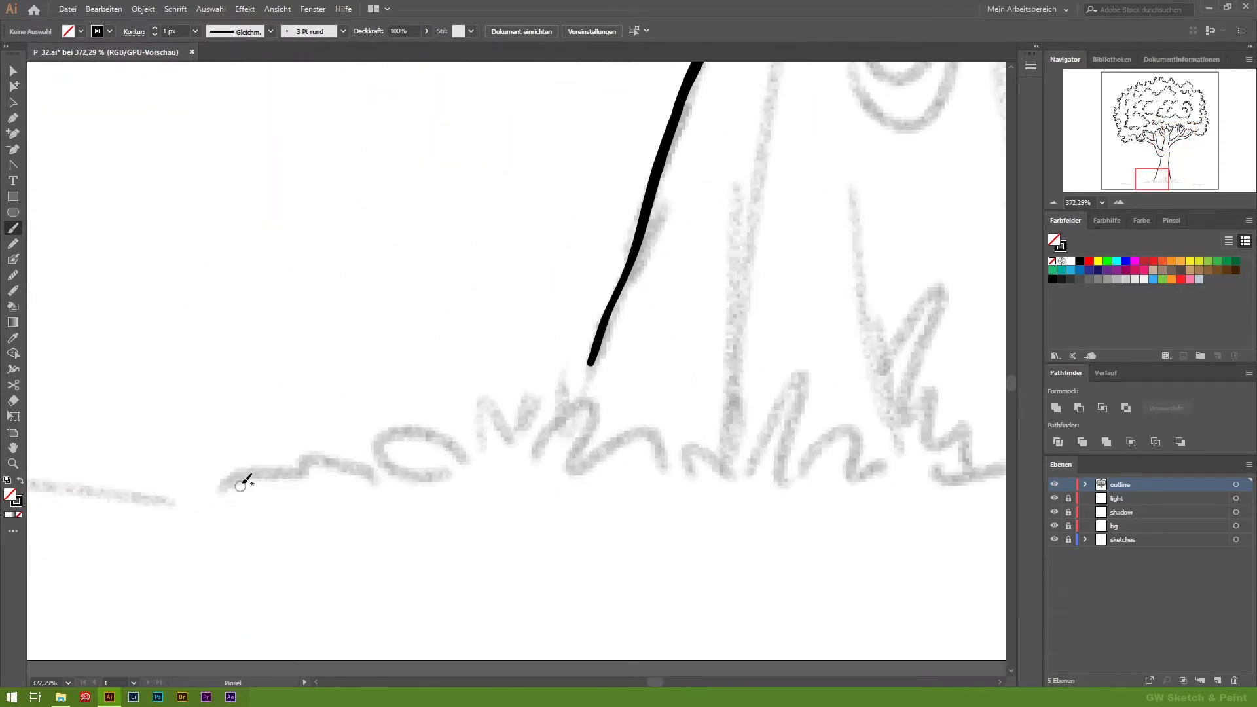
Trace the sketched grass line in black and add grass blades around the trunk base.
mouse_move(309, 466)
mouse_down()
mouse_move(527, 436)
mouse_move(650, 465)
mouse_up()
drag(683, 469, 706, 446)
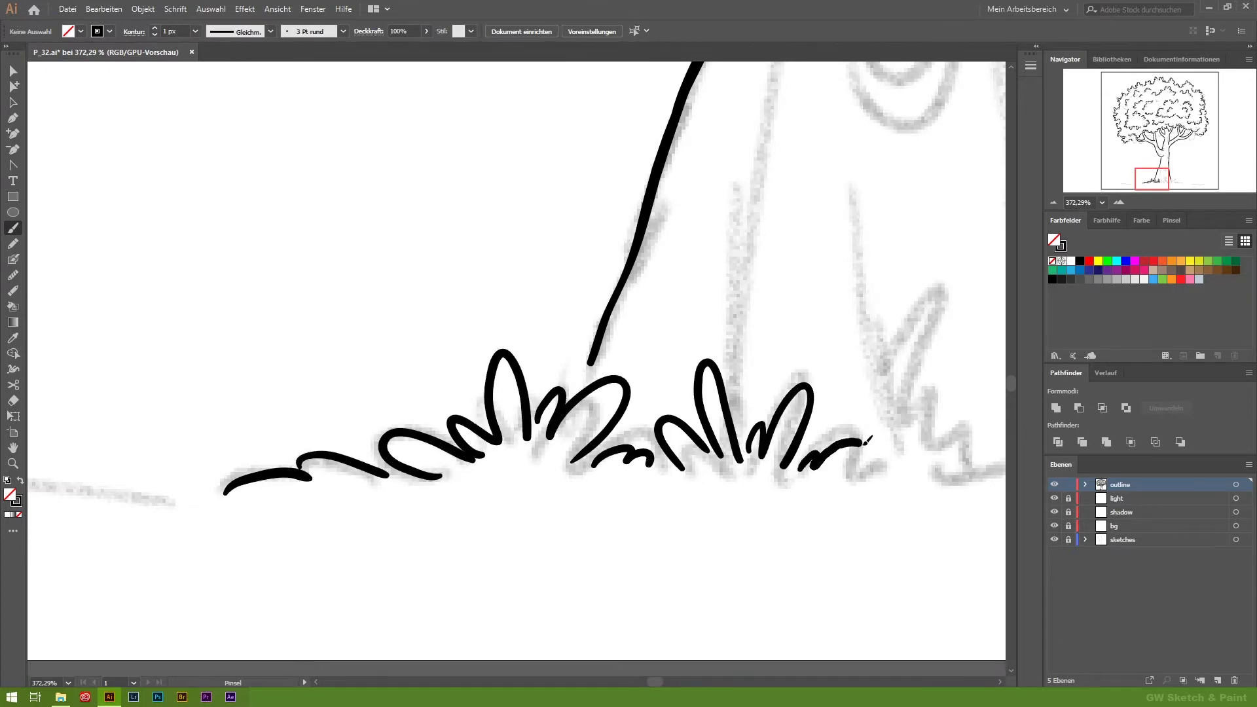
drag(868, 442, 612, 494)
drag(599, 240, 648, 511)
drag(625, 391, 693, 510)
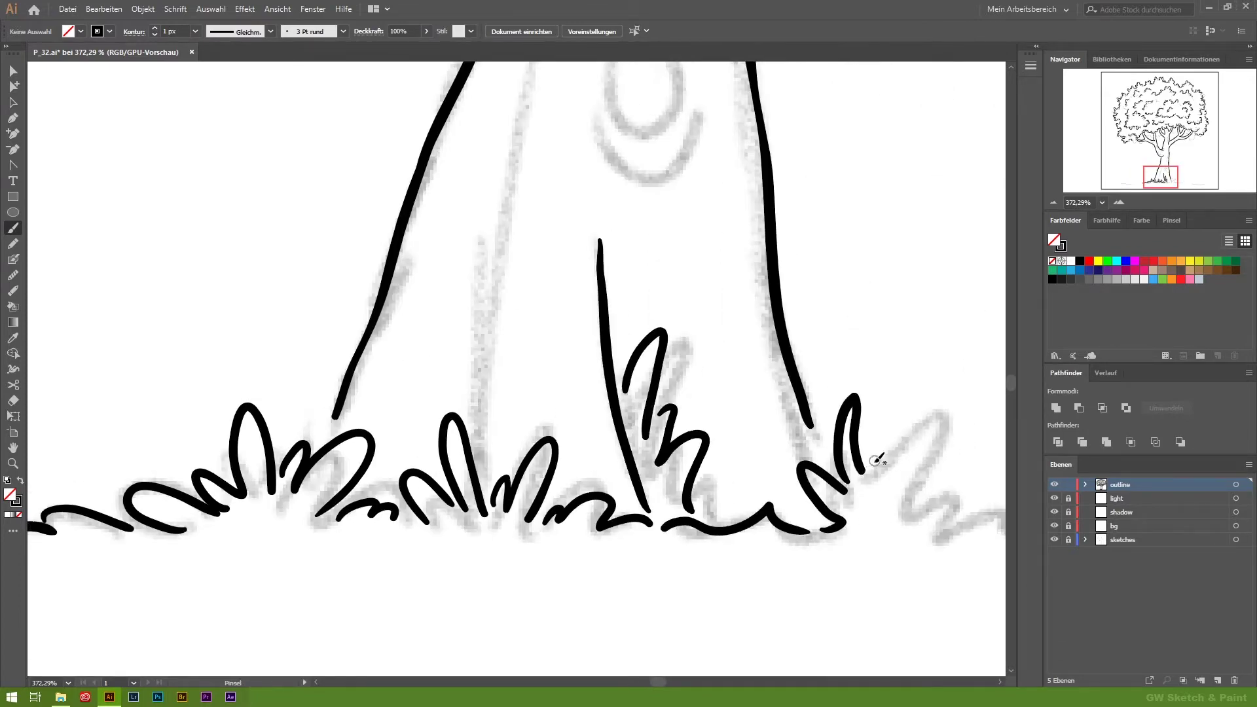
drag(875, 460, 920, 508)
drag(745, 491, 884, 524)
Add the trunk knot curve, base strokes, and hook lines at the branch fork.
drag(451, 368, 422, 559)
drag(497, 262, 478, 434)
drag(534, 304, 587, 375)
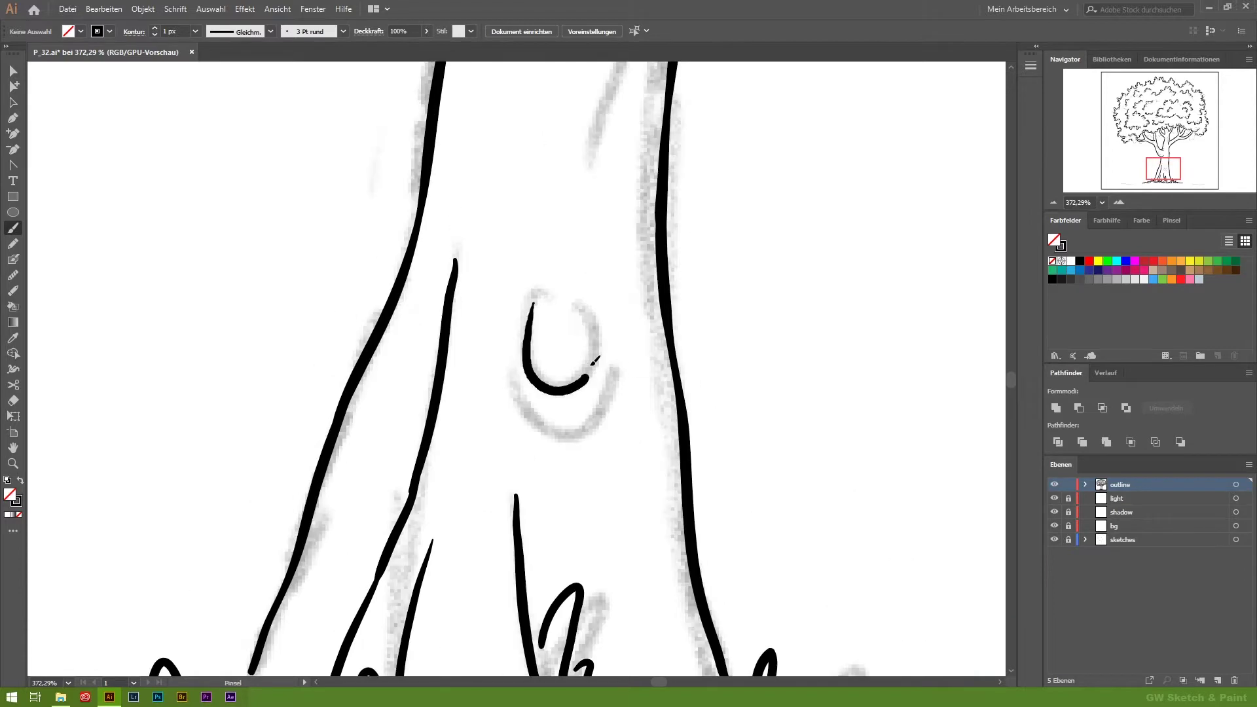
drag(596, 567, 694, 397)
drag(655, 262, 628, 655)
drag(445, 289, 546, 337)
drag(613, 312, 554, 389)
drag(704, 295, 646, 467)
drag(681, 437, 645, 586)
scroll(675, 521, up, 5)
drag(691, 133, 704, 183)
Draw a branch knot and bark lines on the upper branches and lower-left junction.
drag(790, 257, 603, 375)
drag(750, 353, 804, 311)
mouse_move(804, 311)
mouse_down()
mouse_move(636, 368)
mouse_move(534, 464)
mouse_up()
drag(920, 334, 877, 380)
drag(214, 283, 430, 301)
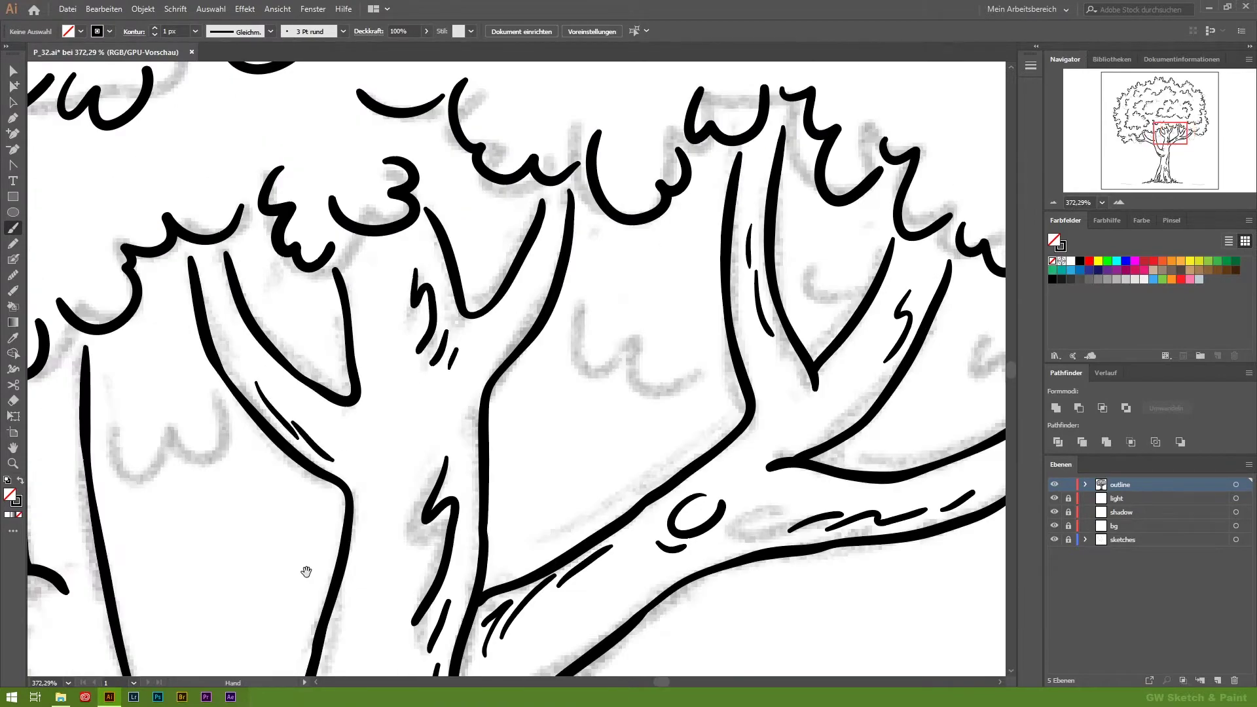
scroll(338, 442, left, 5)
drag(249, 393, 327, 426)
drag(393, 465, 432, 622)
scroll(311, 315, down, 3)
mouse_move(411, 534)
mouse_down()
mouse_move(426, 222)
mouse_move(616, 510)
mouse_up()
Ink more outline strokes on the upper branches and along the right trunk.
drag(683, 230, 761, 268)
scroll(709, 285, left, 5)
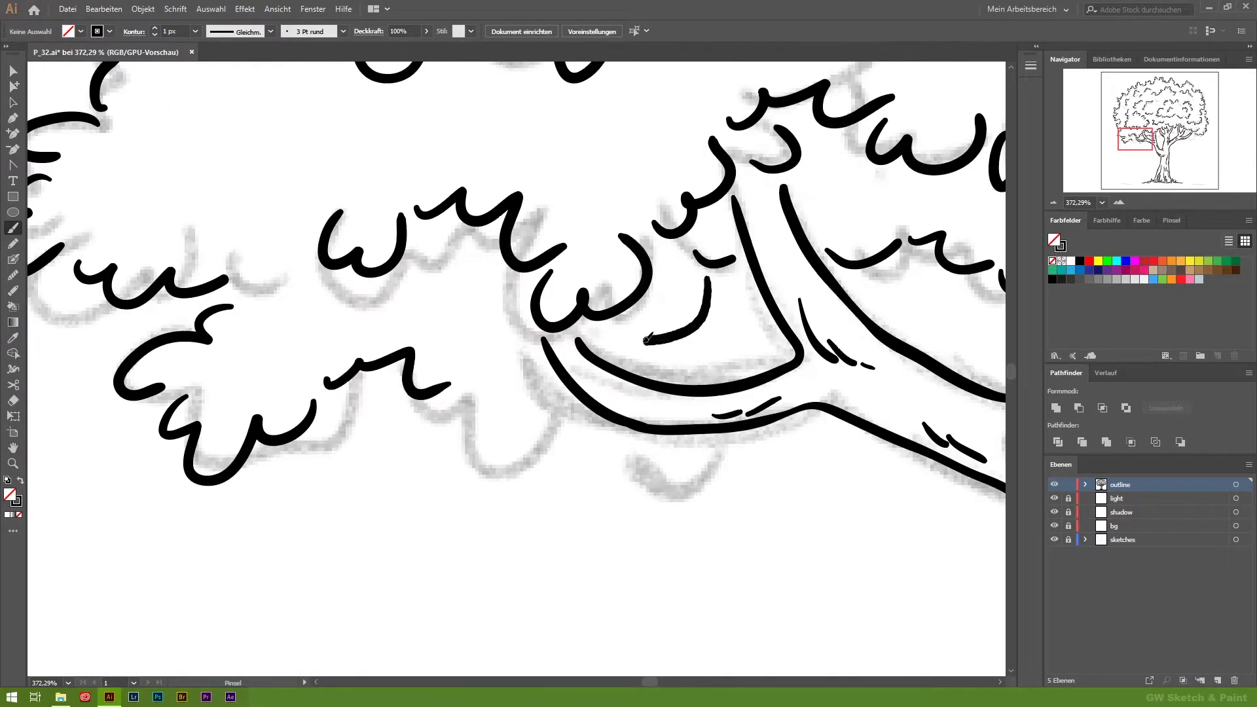
scroll(651, 393, right, 5)
drag(651, 393, 710, 452)
scroll(720, 406, right, 5)
drag(857, 363, 707, 446)
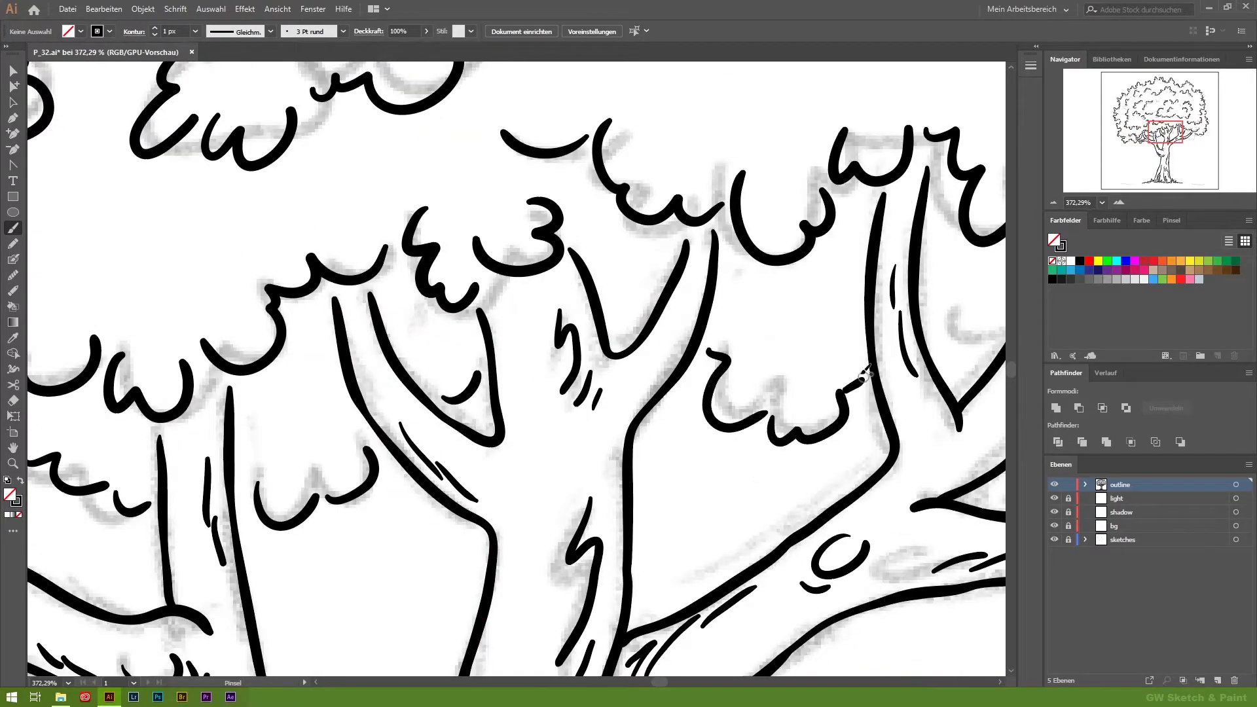
scroll(757, 393, right, 5)
Draw cloud-shaped outlines along the right edge of the crown.
scroll(696, 453, right, 5)
drag(628, 471, 733, 557)
drag(897, 419, 694, 523)
scroll(739, 486, right, 5)
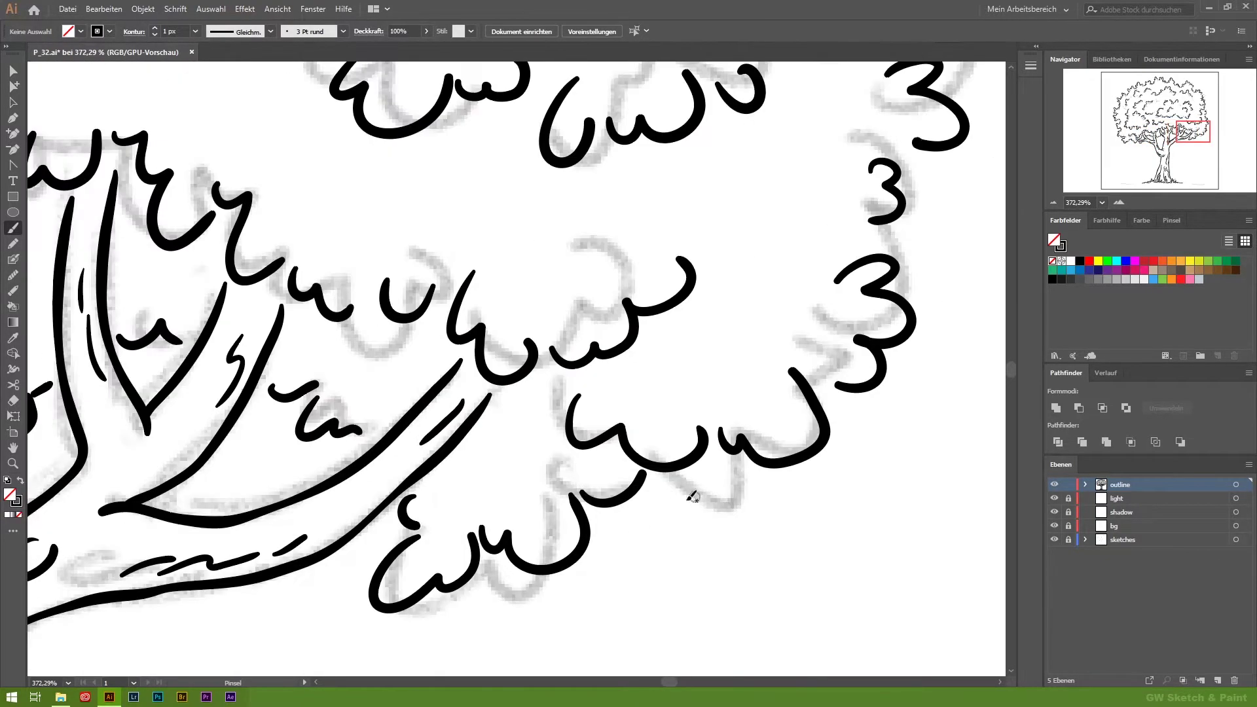
scroll(781, 484, down, 5)
scroll(146, 283, up, 5)
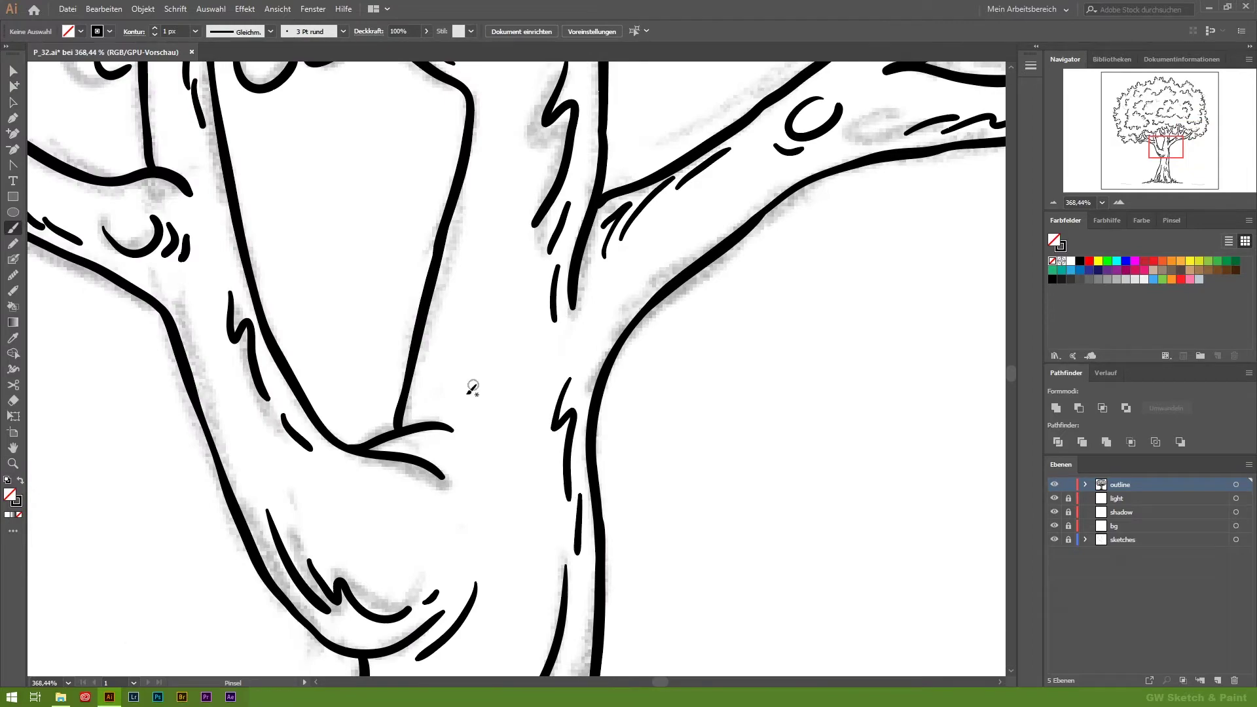
scroll(190, 627, down, 3)
scroll(393, 459, down, 2)
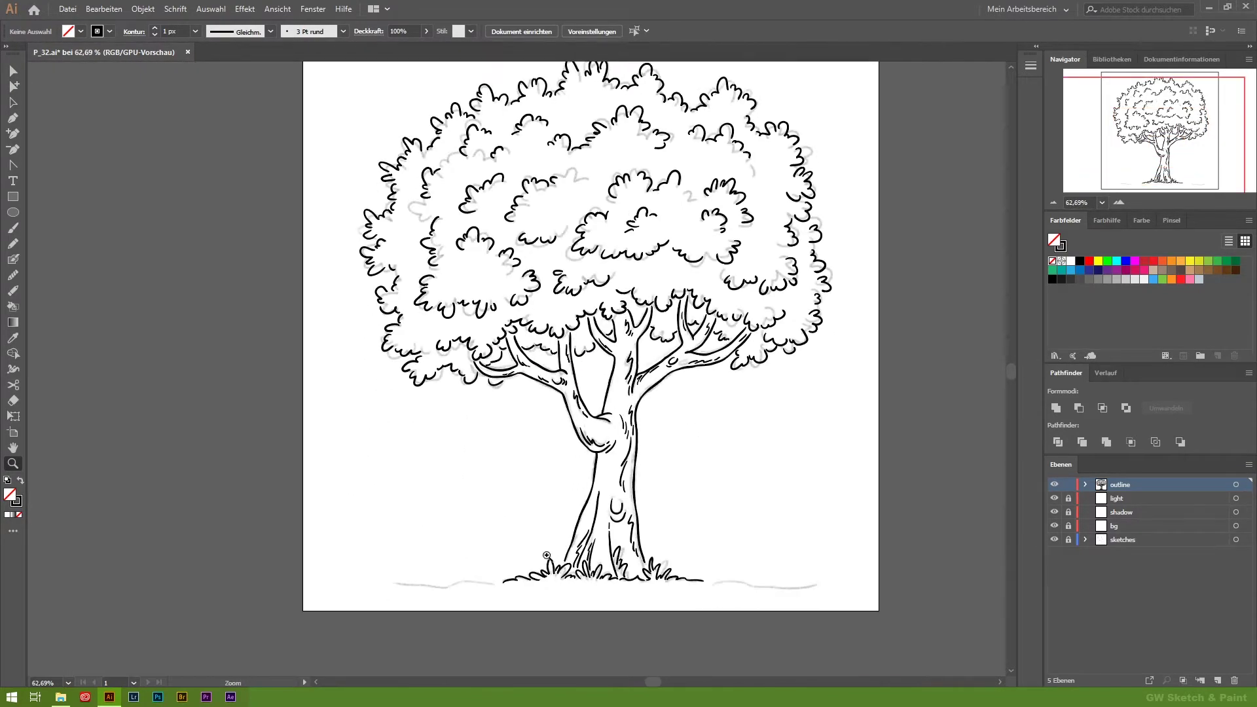
Draw a ground line to the right of the trunk, then undo the last stroke.
scroll(602, 411, up, 5)
scroll(469, 491, down, 10)
scroll(102, 310, up, 1)
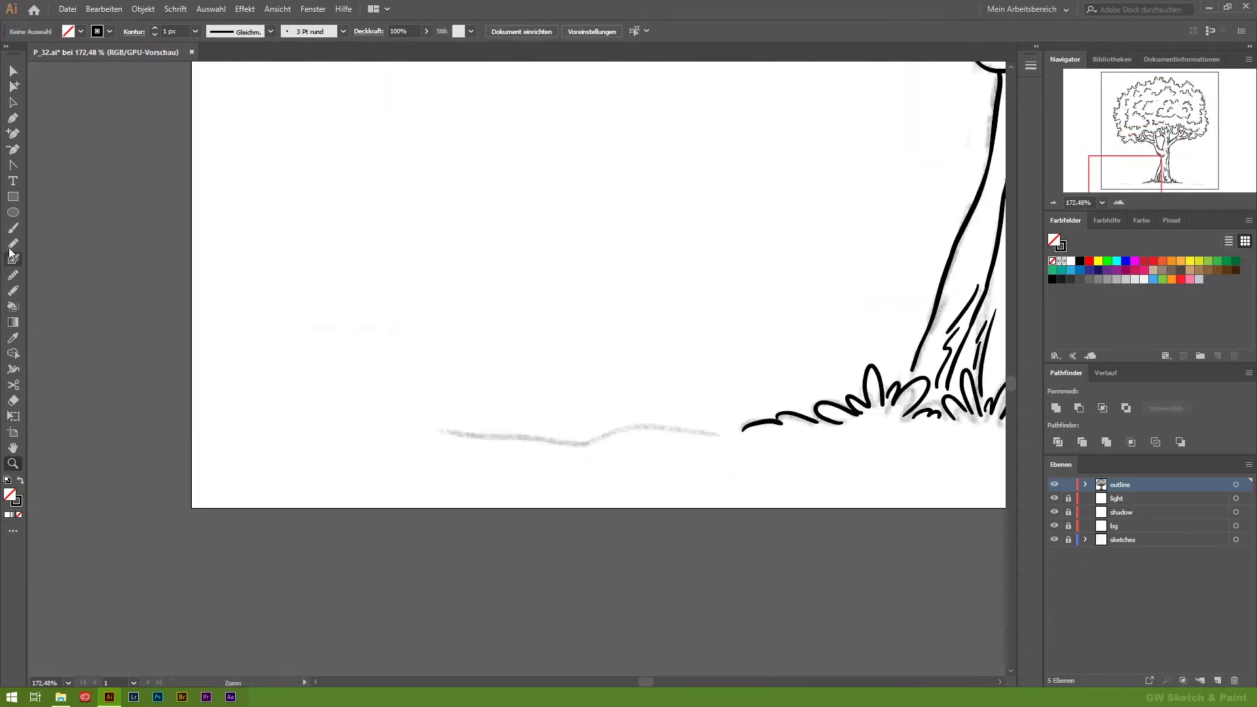
scroll(278, 450, right, 8)
scroll(504, 429, right, 1)
drag(504, 429, 701, 429)
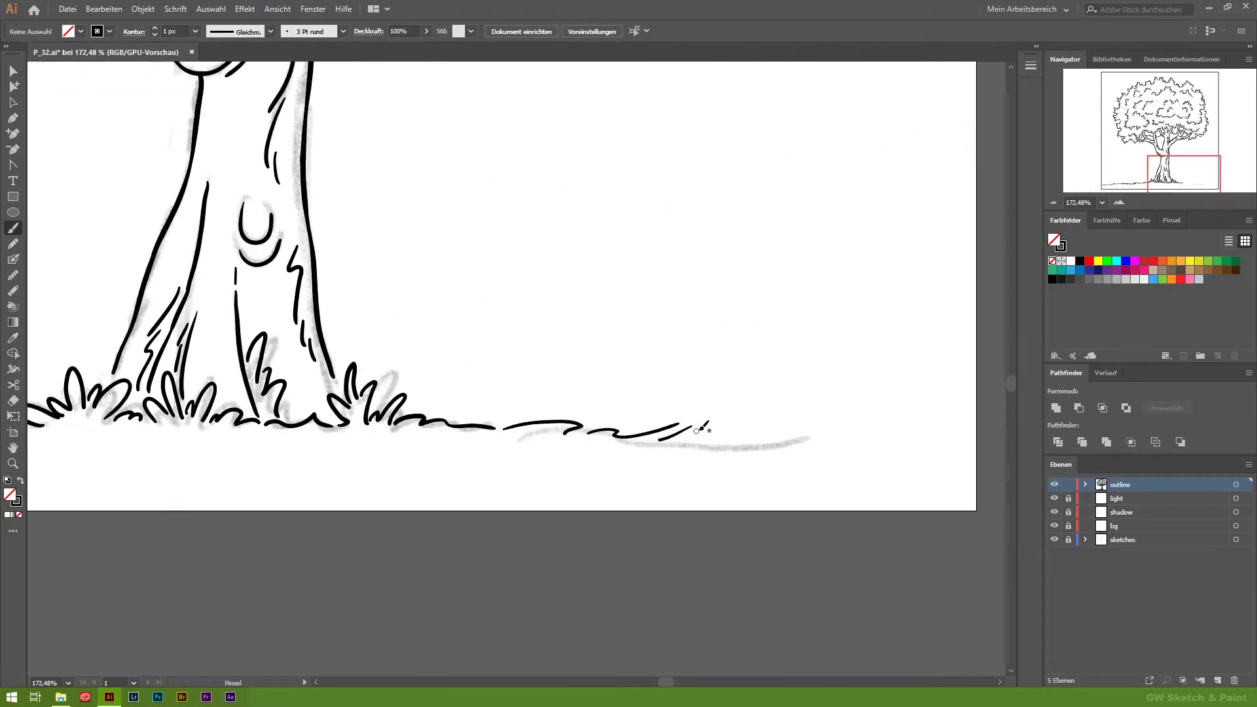
scroll(974, 434, down, 5)
scroll(303, 553, up, 1)
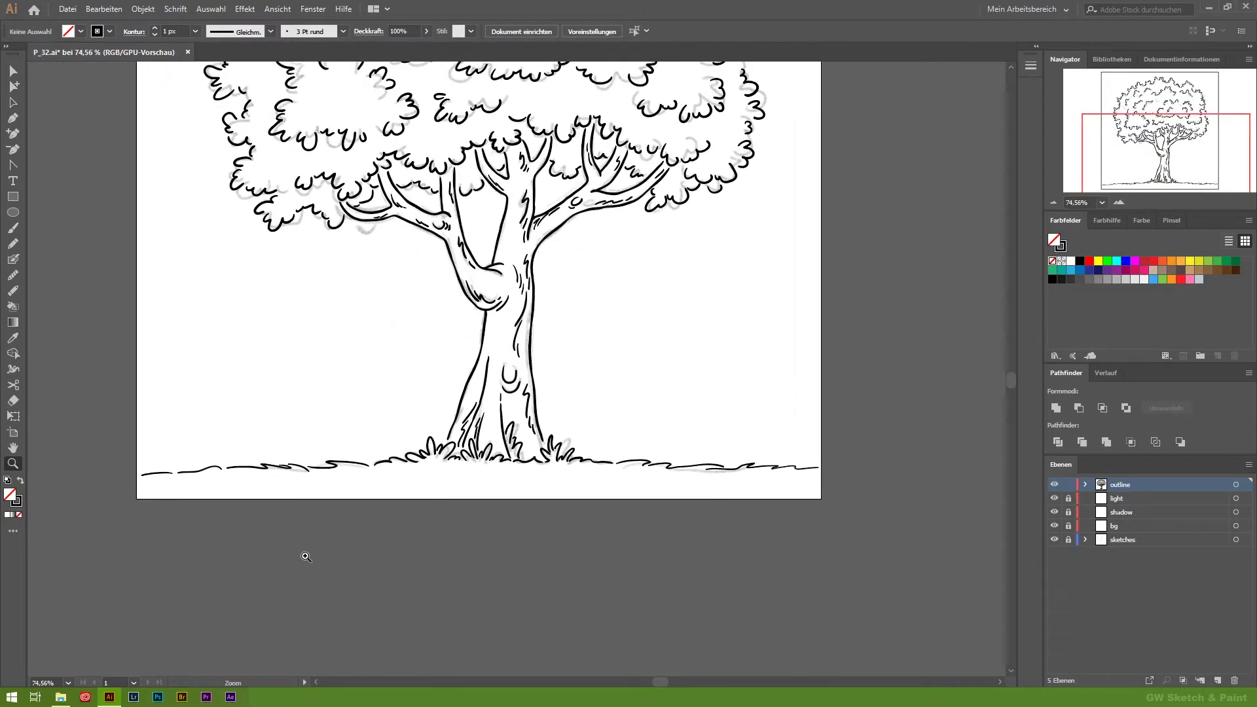
scroll(304, 552, up, 4)
key(ctrl+z)
Zoom out and hide the sketch layer.
key(z)
scroll(874, 476, down, 2)
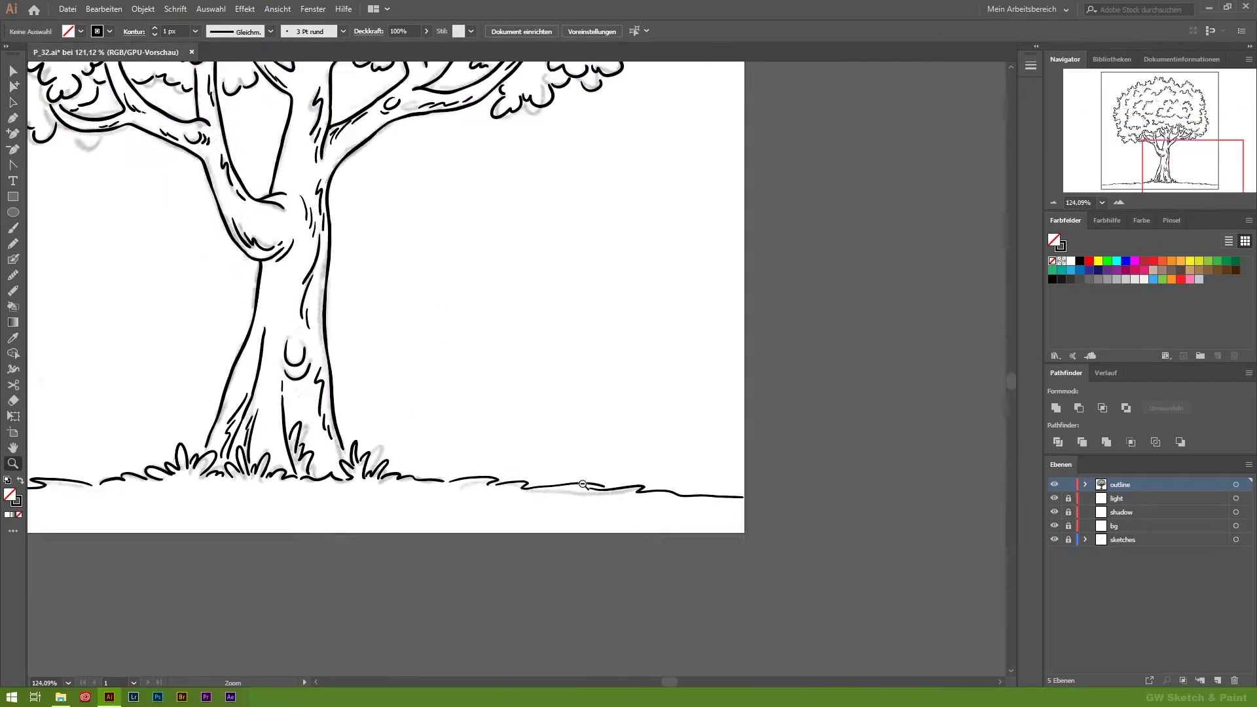
scroll(874, 476, down, 2)
click(1054, 540)
scroll(70, 484, down, 1)
Select all outline paths and convert them with Object > Path > Outline Stroke.
key(h)
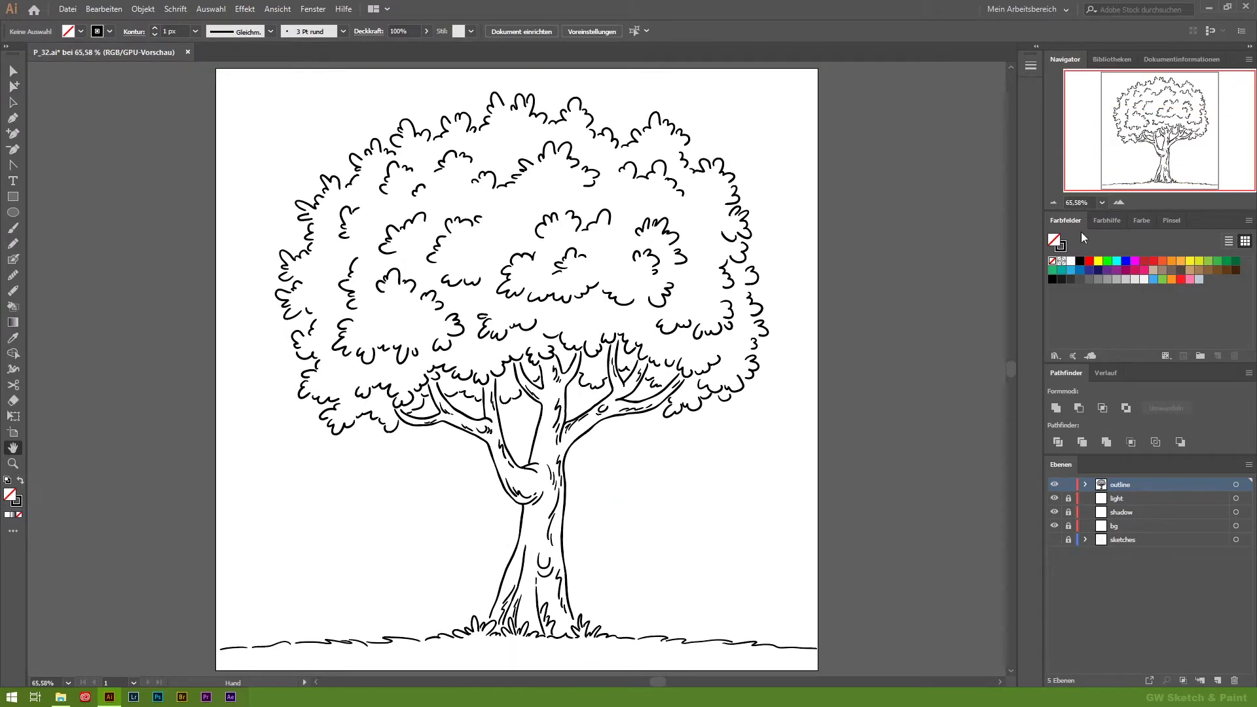
key(ctrl+a)
click(142, 8)
click(423, 354)
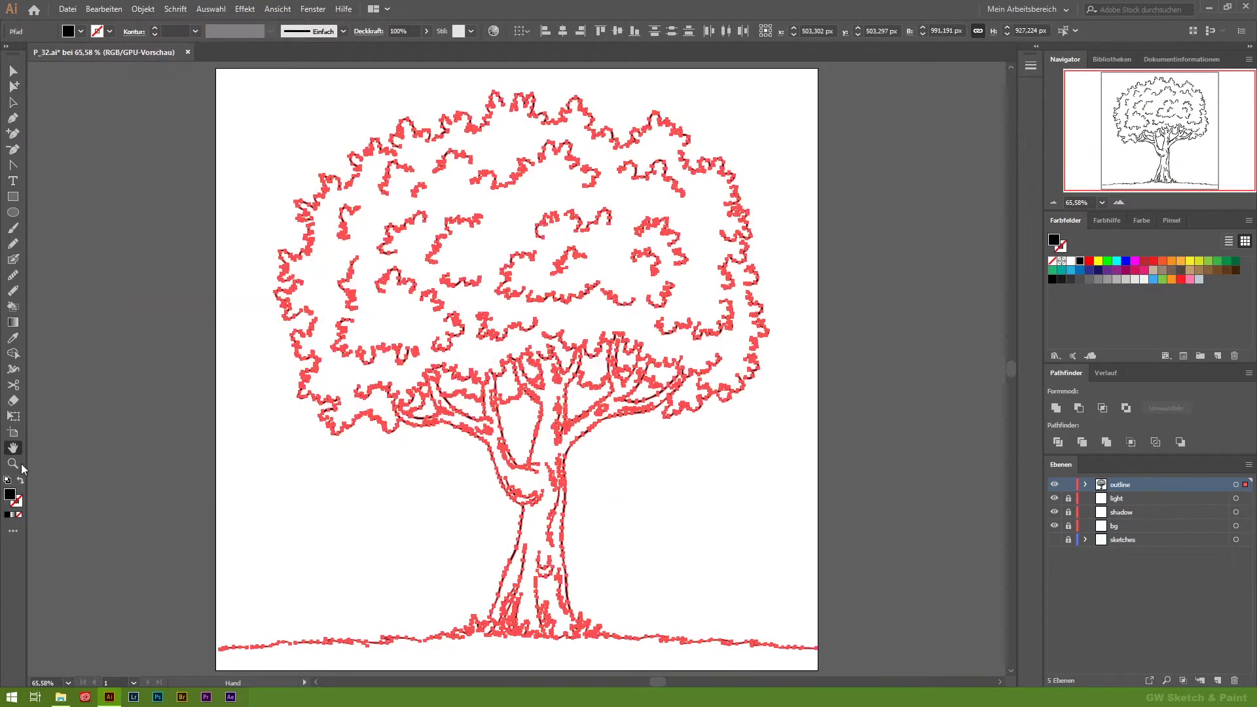
Simplify the expanded outline paths, previewing the result on the grass tufts.
key(z)
scroll(623, 364, up, 4)
scroll(623, 365, up, 4)
click(1085, 484)
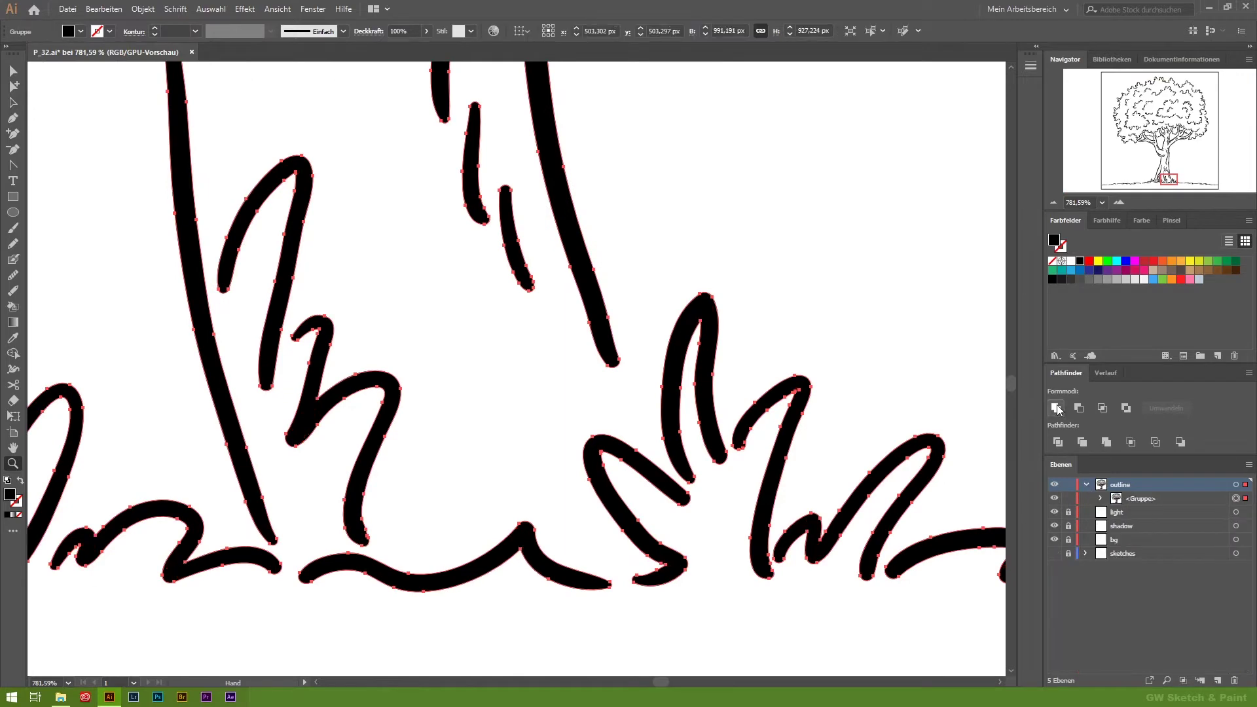
drag(333, 196, 617, 259)
click(143, 8)
click(450, 401)
click(96, 305)
click(200, 304)
Fill the outline shapes dark grey, lock the outline layer, and pick brown as the fill.
click(1140, 501)
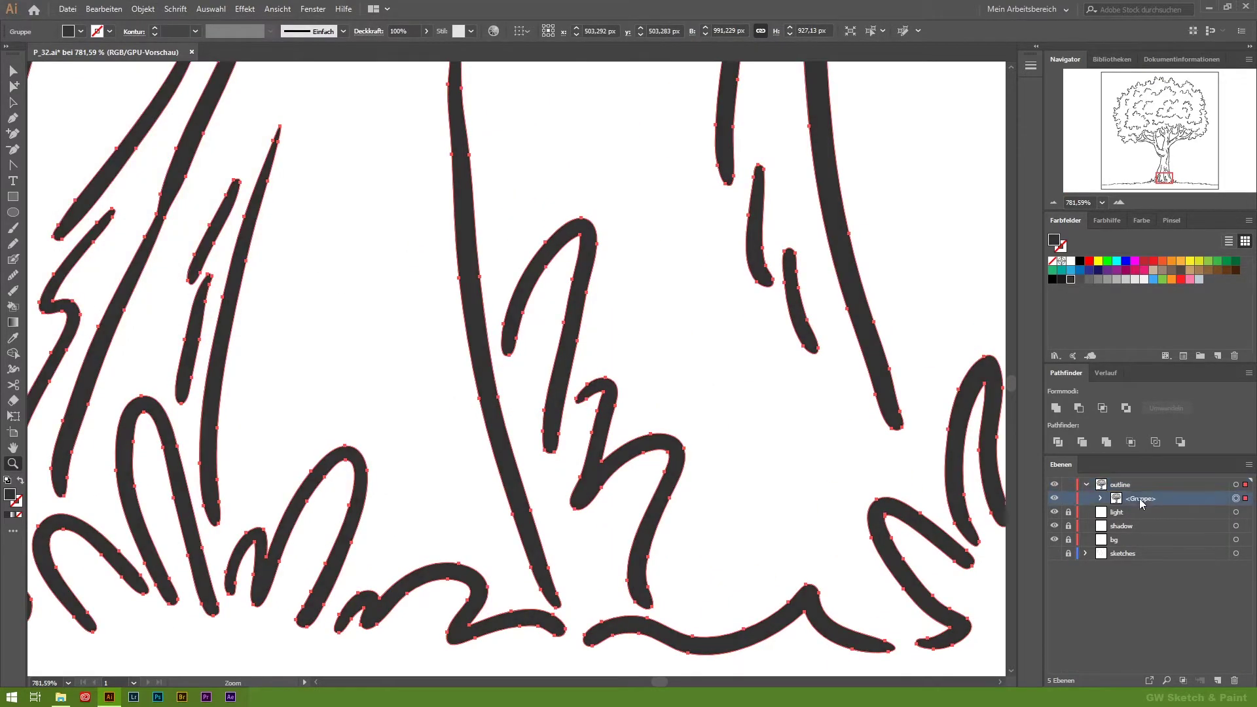
click(1069, 485)
key(ctrl+0)
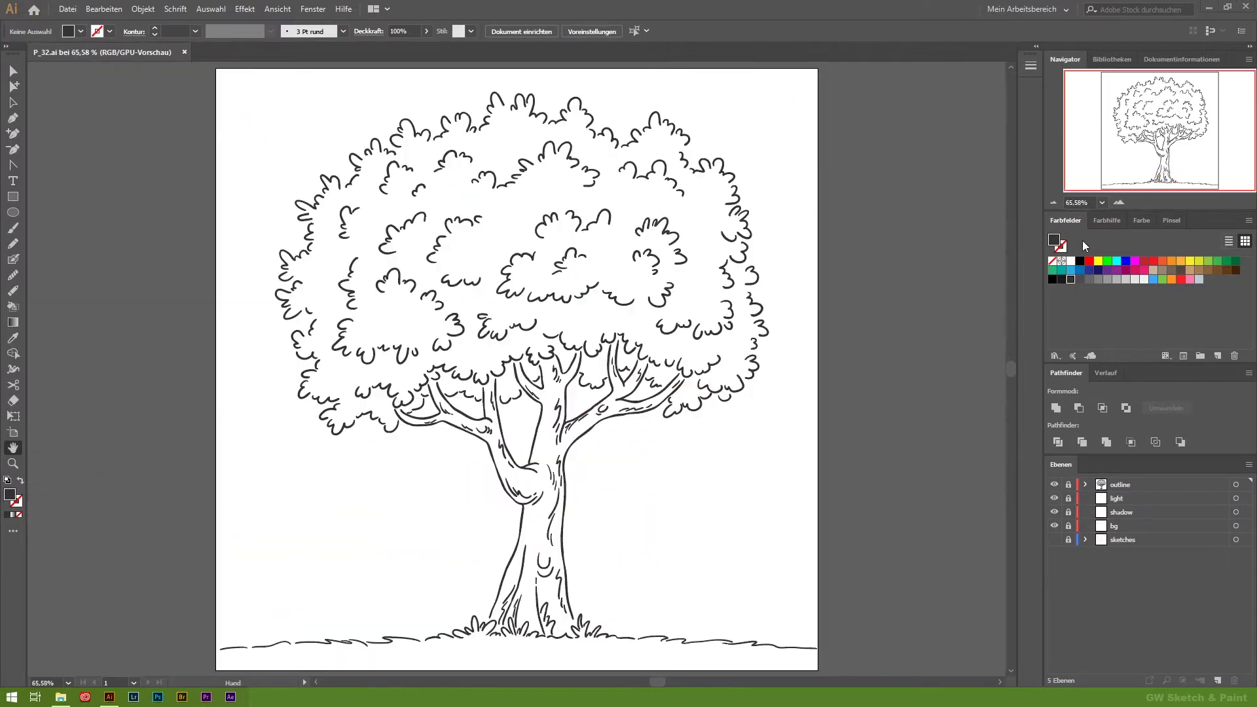
click(1199, 269)
key(shift+b)
Blob Brush flat brown along the first branch outlines and their lower curves.
scroll(402, 407, up, 10)
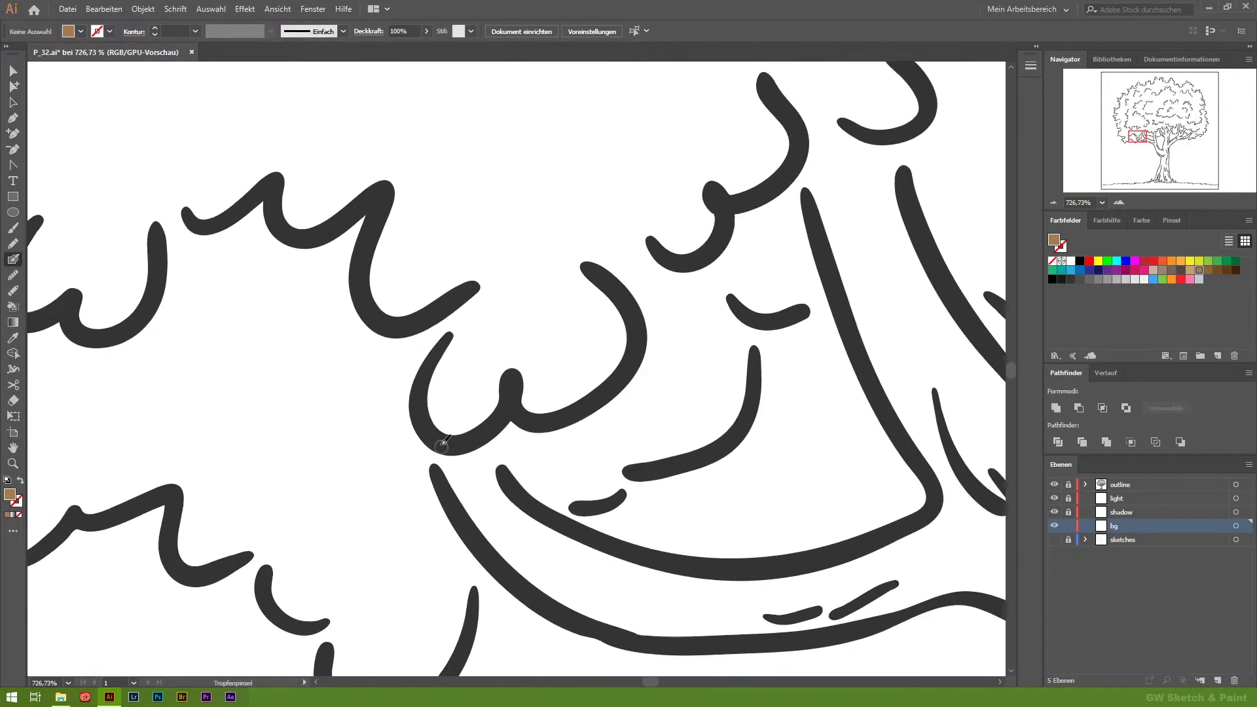
drag(442, 380, 558, 602)
drag(439, 406, 482, 373)
drag(733, 483, 537, 453)
mouse_move(305, 435)
mouse_down()
mouse_move(753, 458)
mouse_move(619, 278)
mouse_up()
mouse_move(160, 334)
mouse_down()
mouse_move(632, 393)
mouse_move(730, 577)
mouse_up()
drag(547, 112, 739, 517)
drag(740, 517, 684, 616)
drag(606, 163, 884, 606)
mouse_move(514, 226)
mouse_down()
mouse_move(609, 187)
mouse_move(216, 105)
mouse_up()
drag(393, 386, 835, 473)
Fill the vertical trunk lines, upper fork and curved branch with brown.
drag(806, 332, 758, 382)
drag(666, 117, 702, 497)
drag(563, 338, 708, 197)
drag(556, 154, 645, 589)
mouse_move(167, 295)
mouse_down()
mouse_move(470, 429)
mouse_move(119, 82)
mouse_up()
drag(553, 205, 514, 200)
drag(452, 112, 699, 532)
drag(308, 219, 469, 645)
drag(694, 477, 928, 407)
drag(737, 489, 671, 620)
drag(735, 85, 603, 603)
drag(802, 183, 803, 458)
drag(590, 168, 713, 460)
drag(819, 224, 796, 523)
Paint brown along the long trunk lines and across the branch joint.
drag(393, 81, 508, 399)
mouse_move(458, 85)
mouse_down()
mouse_move(570, 347)
mouse_move(818, 443)
mouse_up()
drag(723, 144, 723, 210)
mouse_move(643, 180)
mouse_down()
mouse_move(718, 515)
mouse_move(695, 553)
mouse_up()
drag(720, 458, 638, 530)
drag(819, 190, 569, 302)
drag(785, 328, 583, 326)
mouse_move(816, 125)
mouse_down()
mouse_move(664, 419)
mouse_move(727, 412)
mouse_up()
drag(857, 176, 779, 445)
drag(655, 590, 557, 209)
drag(563, 164, 534, 648)
mouse_move(931, 377)
mouse_down()
mouse_move(791, 291)
mouse_move(504, 471)
mouse_up()
drag(753, 445, 653, 485)
Fill the upper branches and the V-shaped branch with brown.
mouse_move(773, 210)
mouse_down()
mouse_move(590, 452)
mouse_move(655, 524)
mouse_up()
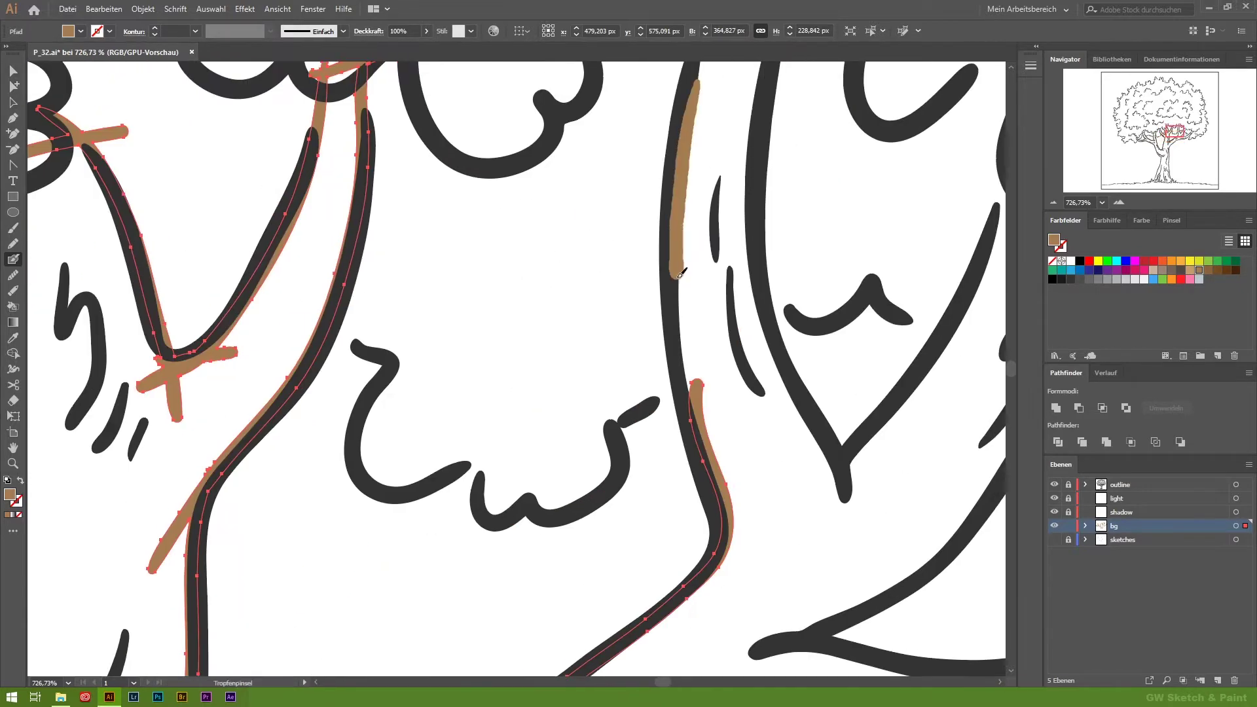
drag(687, 82, 678, 494)
drag(725, 194, 715, 262)
drag(815, 117, 753, 563)
drag(812, 141, 726, 223)
drag(851, 458, 675, 197)
drag(576, 196, 681, 543)
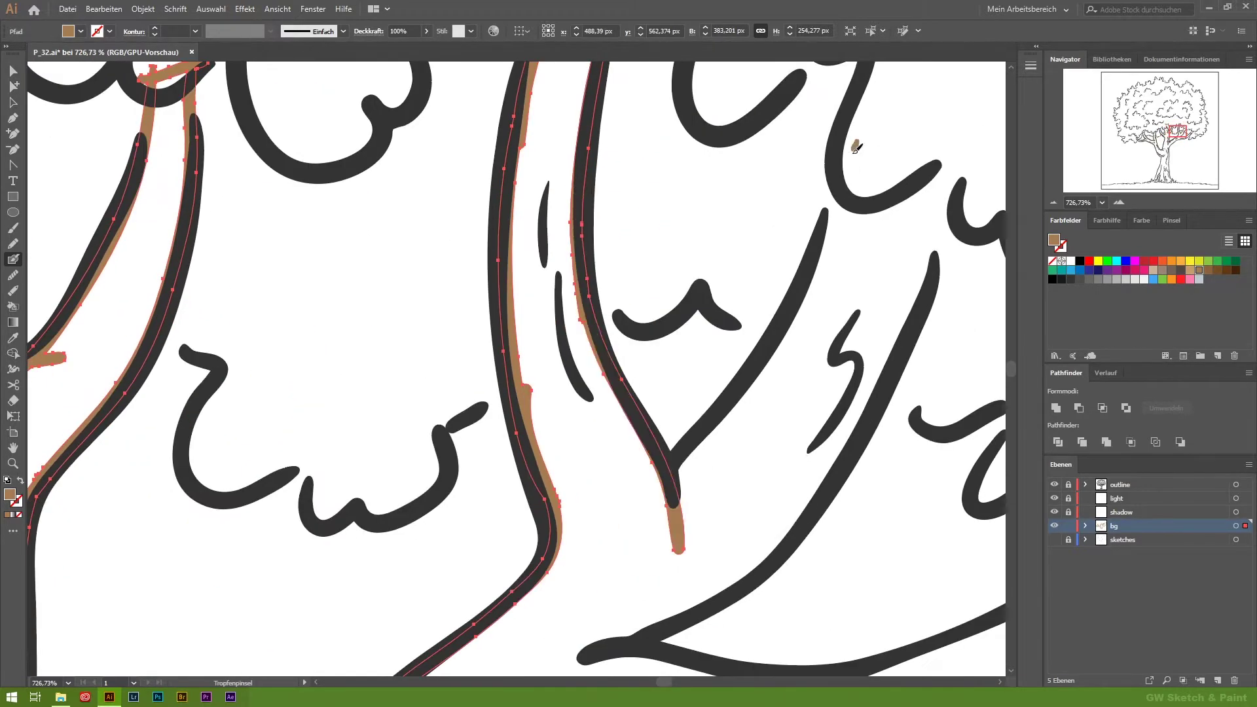
drag(790, 423, 678, 391)
drag(830, 216, 634, 527)
drag(733, 160, 834, 121)
drag(450, 601, 654, 622)
drag(654, 524, 480, 371)
drag(471, 461, 927, 252)
Fill the remaining branch lines and the lower branch with brown.
mouse_move(904, 167)
mouse_down()
mouse_move(753, 380)
mouse_move(969, 226)
mouse_up()
drag(982, 183, 871, 363)
drag(959, 216, 792, 445)
drag(805, 436, 583, 622)
mouse_move(825, 314)
mouse_down()
mouse_move(567, 421)
mouse_move(749, 303)
mouse_up()
drag(753, 258, 324, 535)
mouse_move(458, 544)
mouse_down()
mouse_move(677, 308)
mouse_move(767, 308)
mouse_move(822, 258)
mouse_up()
drag(720, 556, 738, 286)
Paint brown down both trunk sides and close the trunk base at the grass.
mouse_move(262, 524)
mouse_down()
mouse_move(423, 202)
mouse_move(388, 628)
mouse_up()
drag(635, 582, 473, 455)
drag(717, 216, 704, 596)
drag(370, 494, 651, 278)
mouse_move(543, 153)
mouse_down()
mouse_move(406, 638)
mouse_move(537, 405)
mouse_up()
drag(536, 622, 544, 327)
drag(571, 249, 436, 596)
mouse_move(825, 275)
mouse_down()
mouse_move(739, 405)
mouse_move(319, 675)
mouse_up()
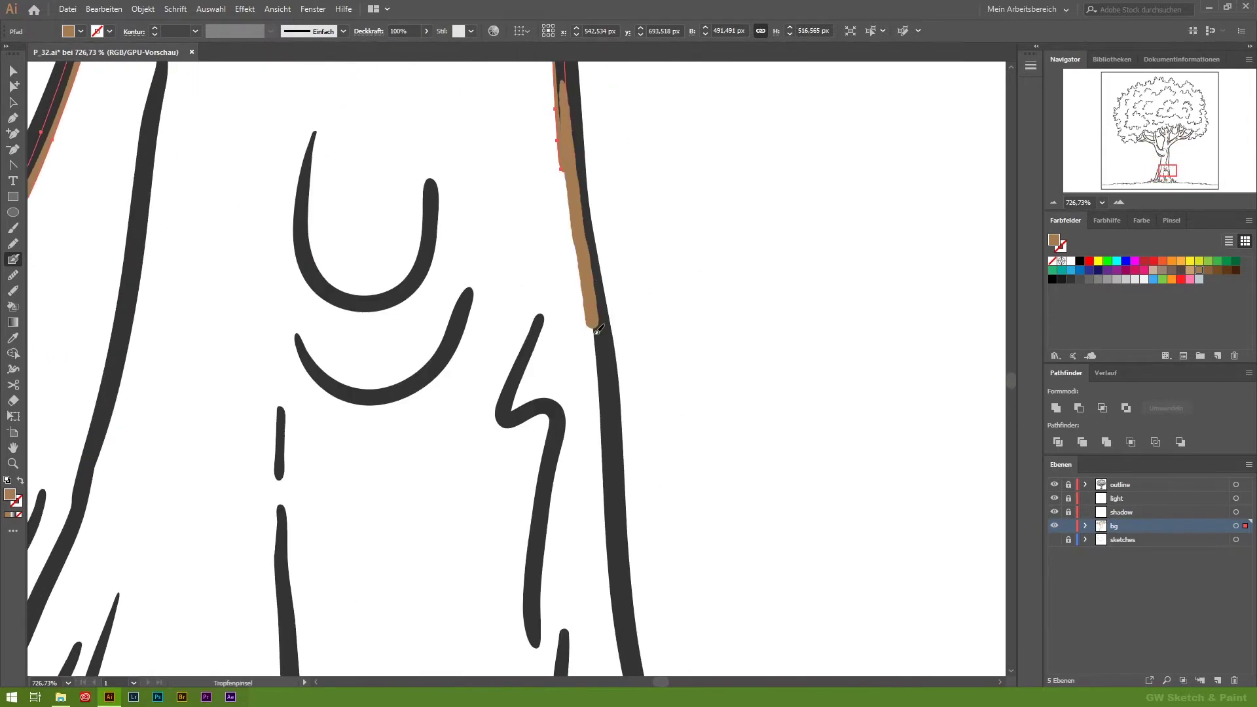
drag(420, 576, 317, 188)
drag(518, 72, 674, 602)
key(z)
drag(784, 601, 29, 238)
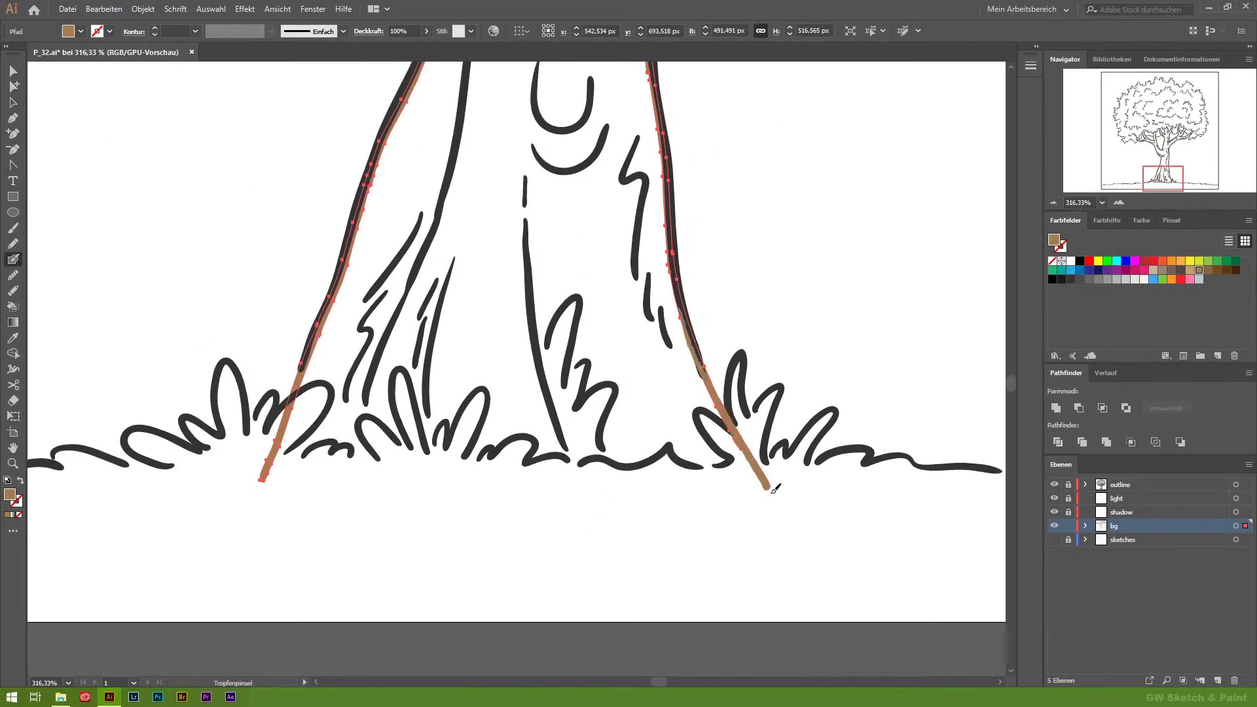
drag(756, 458, 776, 503)
drag(242, 477, 802, 477)
Erase the brown spilling below the trunk base with the Eraser.
key(shift+e)
drag(499, 474, 764, 475)
key(z)
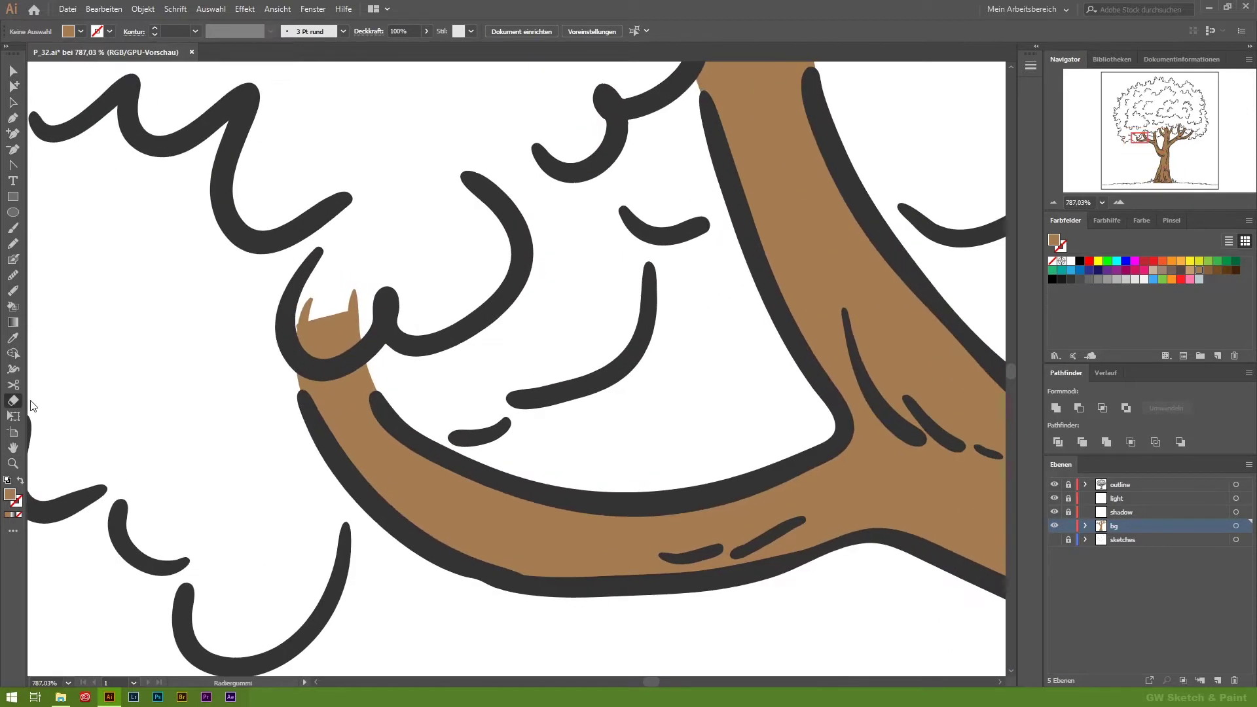
drag(349, 320, 18, 404)
drag(553, 262, 213, 379)
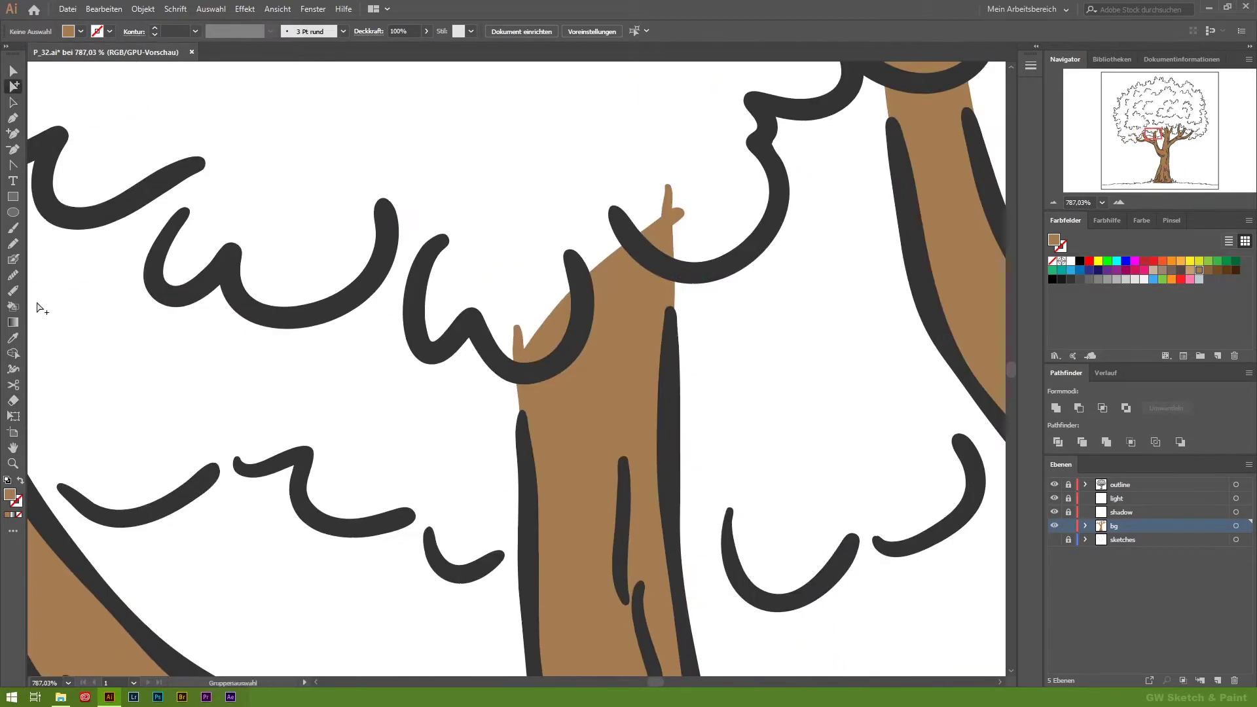
click(14, 87)
drag(664, 204, 313, 190)
Pan across the branches and foliage, then zoom to review the whole tree and left crown.
key(shift+e)
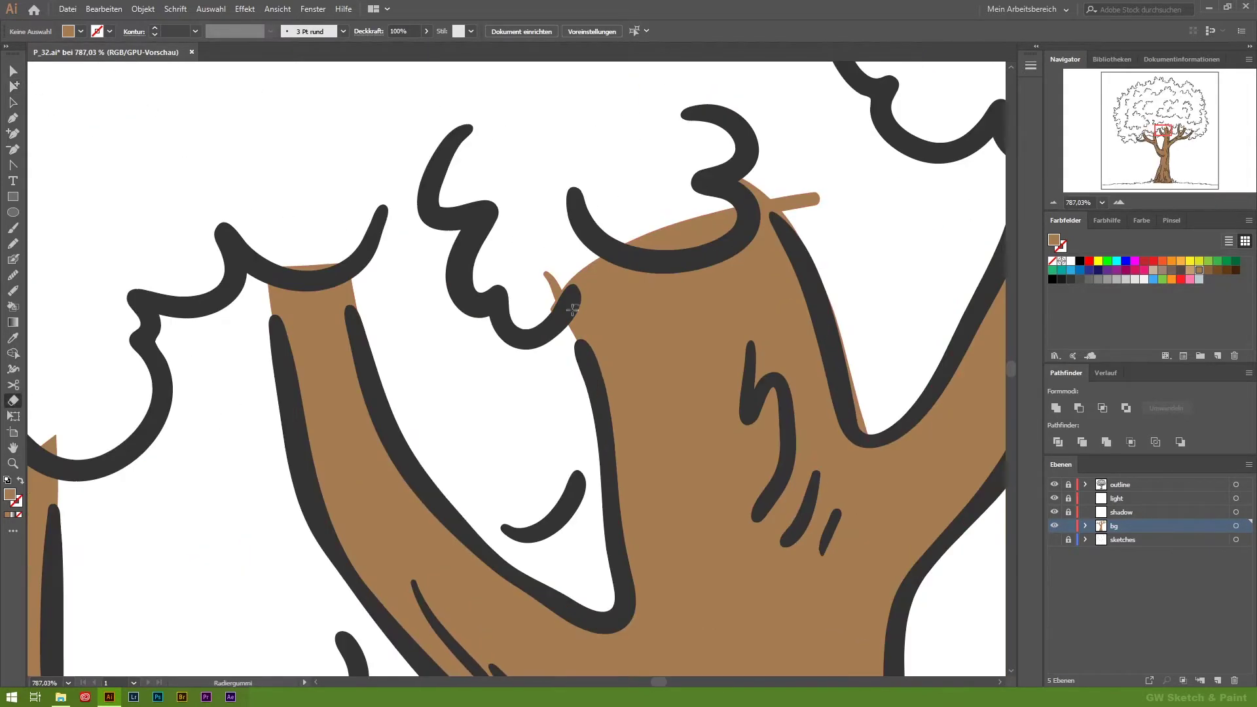
drag(1001, 205, 675, 316)
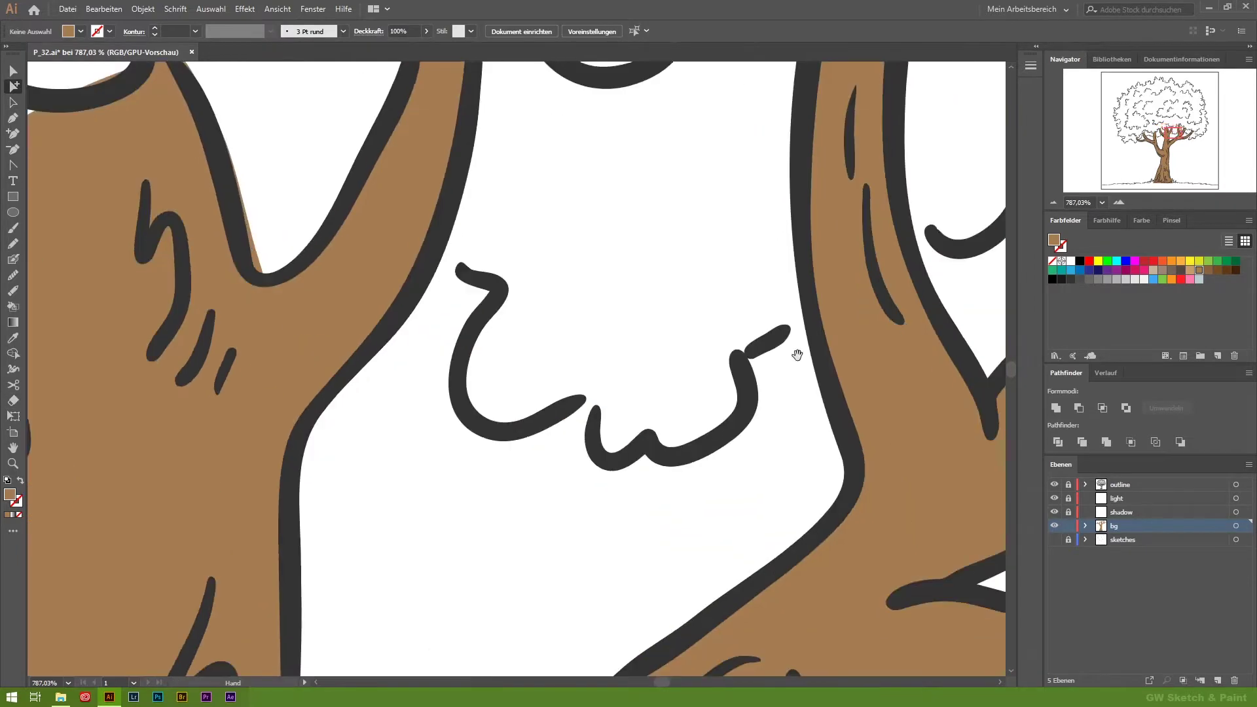
drag(794, 350, 357, 334)
drag(795, 198, 14, 267)
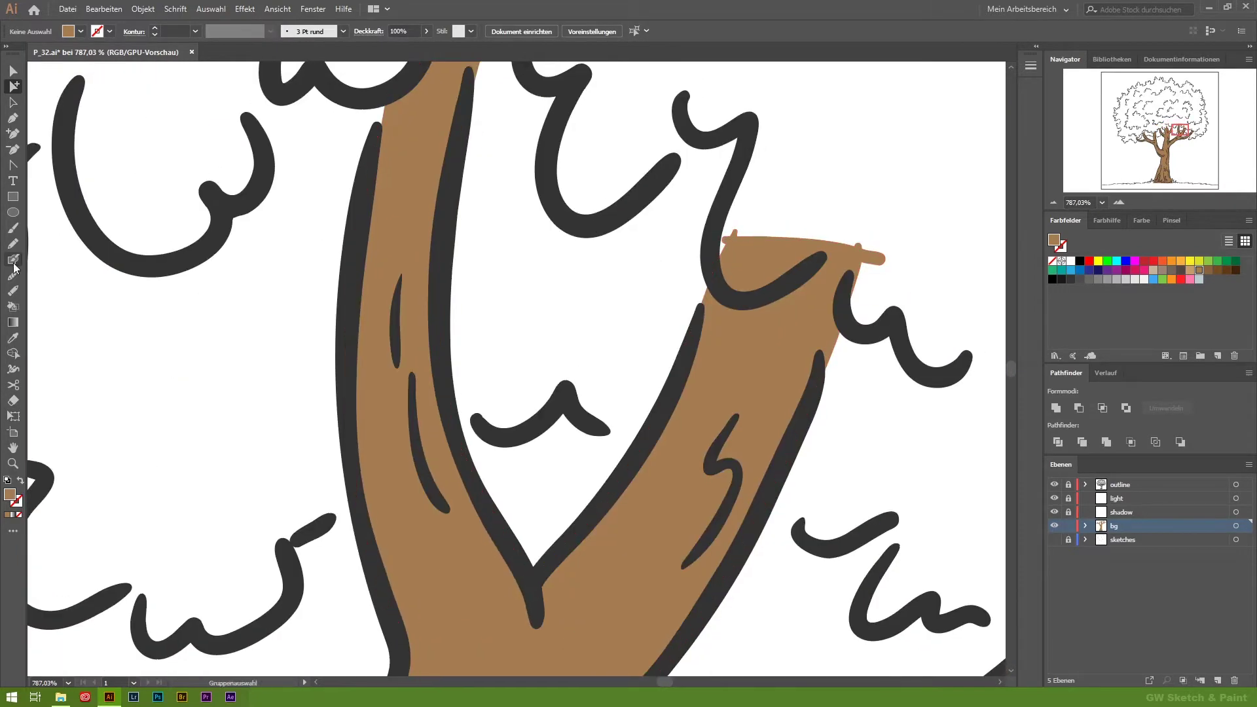
drag(786, 393, 393, 327)
drag(785, 196, 262, 393)
click(12, 464)
alt+click(631, 435)
mouse_move(196, 441)
mouse_down()
mouse_move(456, 444)
mouse_move(478, 363)
mouse_up()
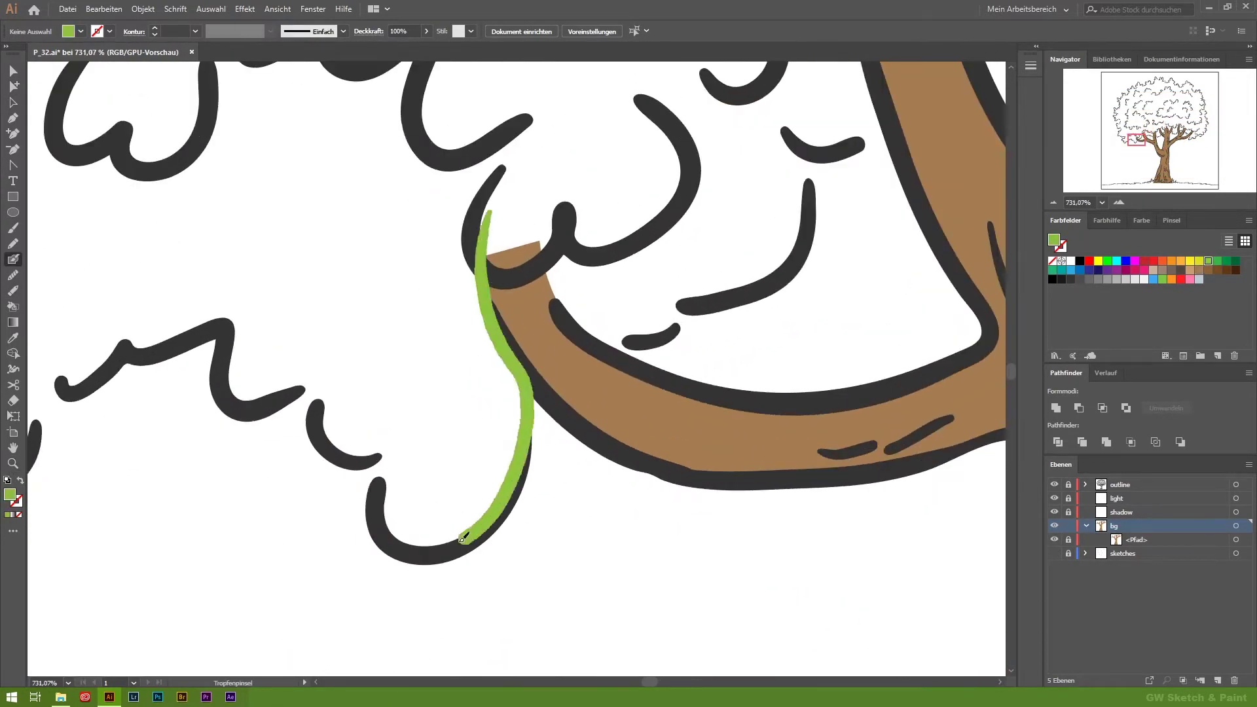
Paint green Blob Brush strokes along the crown edges above the branch and the trunk top.
drag(462, 539, 409, 397)
drag(322, 355, 319, 407)
drag(387, 278, 342, 321)
drag(554, 236, 497, 387)
drag(685, 278, 583, 379)
drag(541, 204, 514, 265)
drag(770, 239, 544, 406)
mouse_move(584, 168)
mouse_down()
mouse_move(592, 231)
mouse_move(783, 122)
mouse_up()
drag(782, 122, 664, 158)
mouse_move(576, 163)
mouse_down()
mouse_move(824, 278)
mouse_move(665, 308)
mouse_up()
mouse_move(658, 370)
mouse_down()
mouse_move(760, 324)
mouse_move(476, 353)
mouse_up()
drag(591, 364, 676, 229)
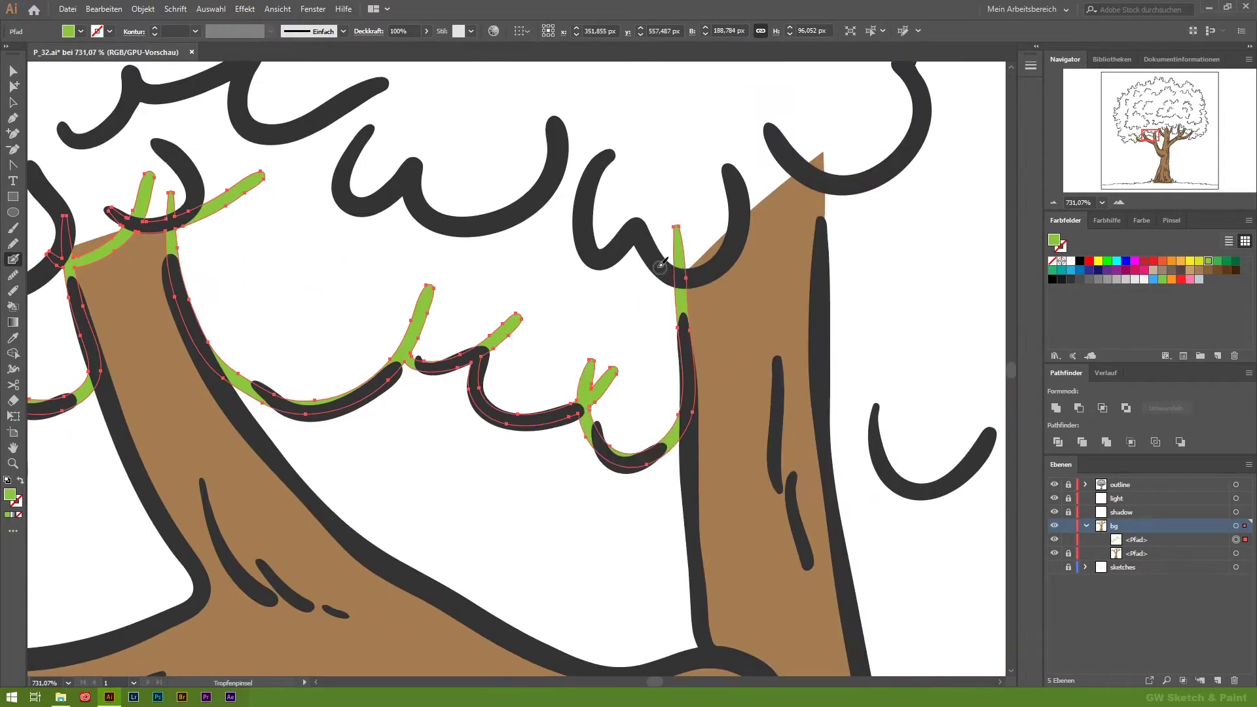
mouse_move(797, 162)
mouse_down()
mouse_move(649, 163)
mouse_move(478, 262)
mouse_up()
drag(727, 387, 565, 432)
mouse_move(564, 460)
mouse_down()
mouse_move(643, 432)
mouse_move(529, 72)
mouse_up()
drag(692, 159, 655, 244)
drag(684, 489, 720, 195)
Extend the green up the right branch, down the trunk's right edge and around the lower curls.
drag(910, 219, 677, 286)
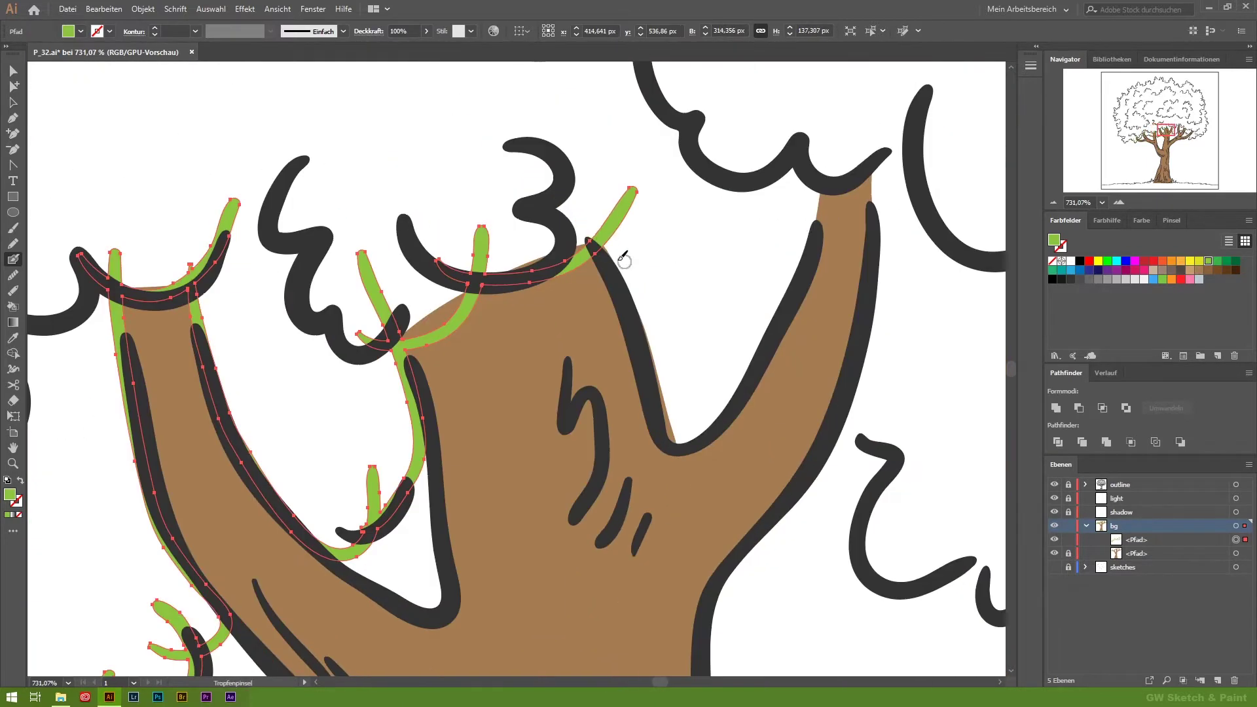
drag(769, 339, 844, 116)
drag(847, 163, 552, 147)
drag(570, 363, 579, 543)
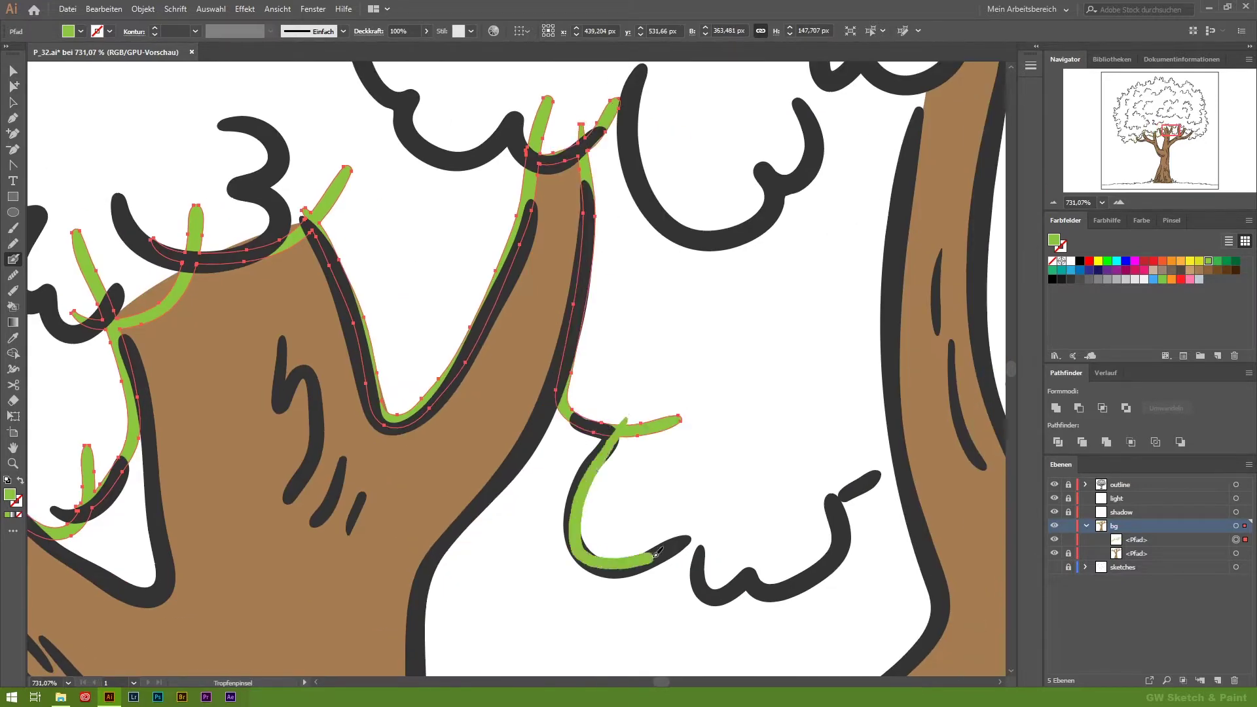
drag(752, 461, 800, 579)
drag(888, 232, 655, 275)
drag(645, 196, 720, 328)
drag(753, 590, 596, 354)
drag(834, 185, 861, 152)
drag(906, 226, 818, 236)
drag(851, 223, 790, 447)
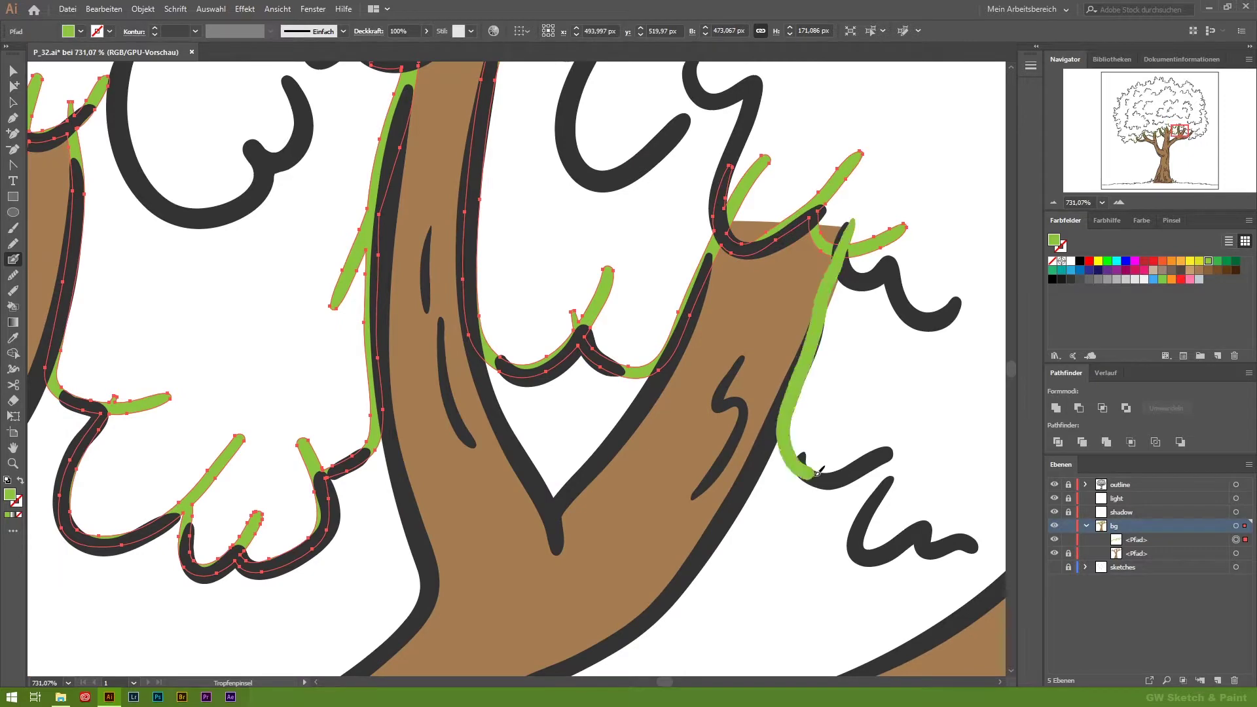
drag(799, 389, 916, 399)
drag(916, 399, 671, 288)
drag(726, 428, 946, 255)
drag(946, 256, 671, 255)
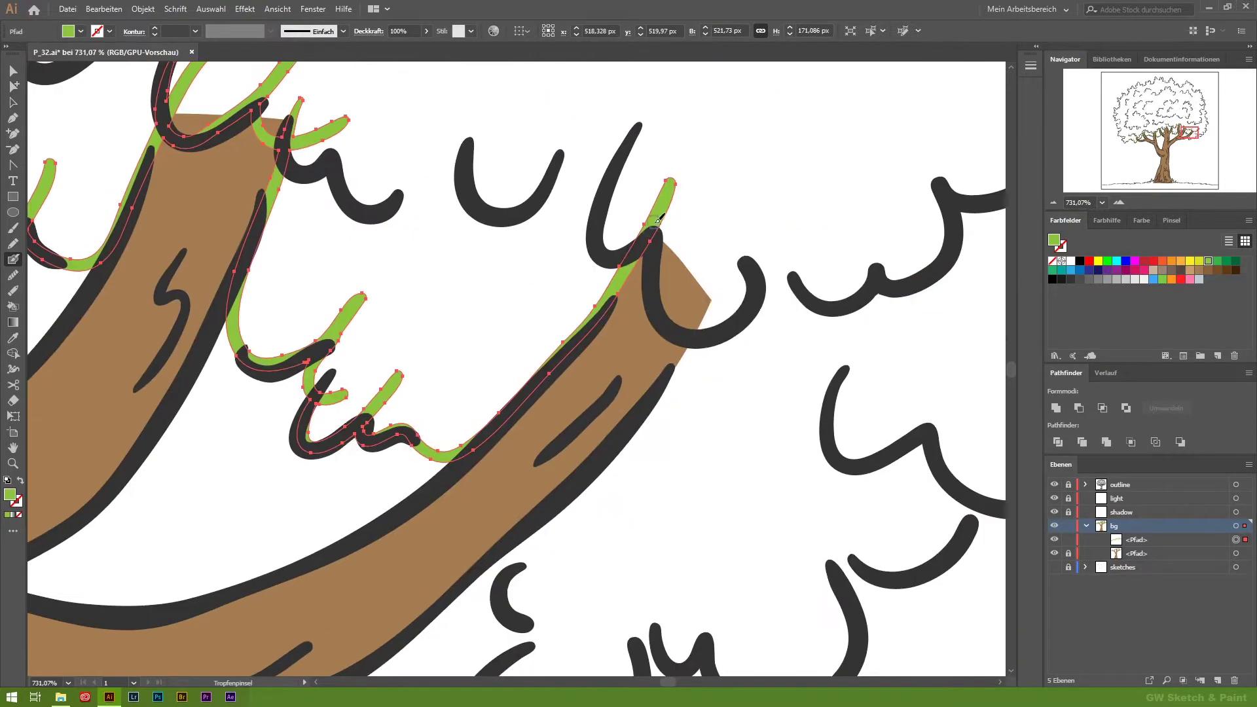
drag(654, 393, 727, 216)
drag(806, 115, 622, 452)
drag(618, 589, 812, 426)
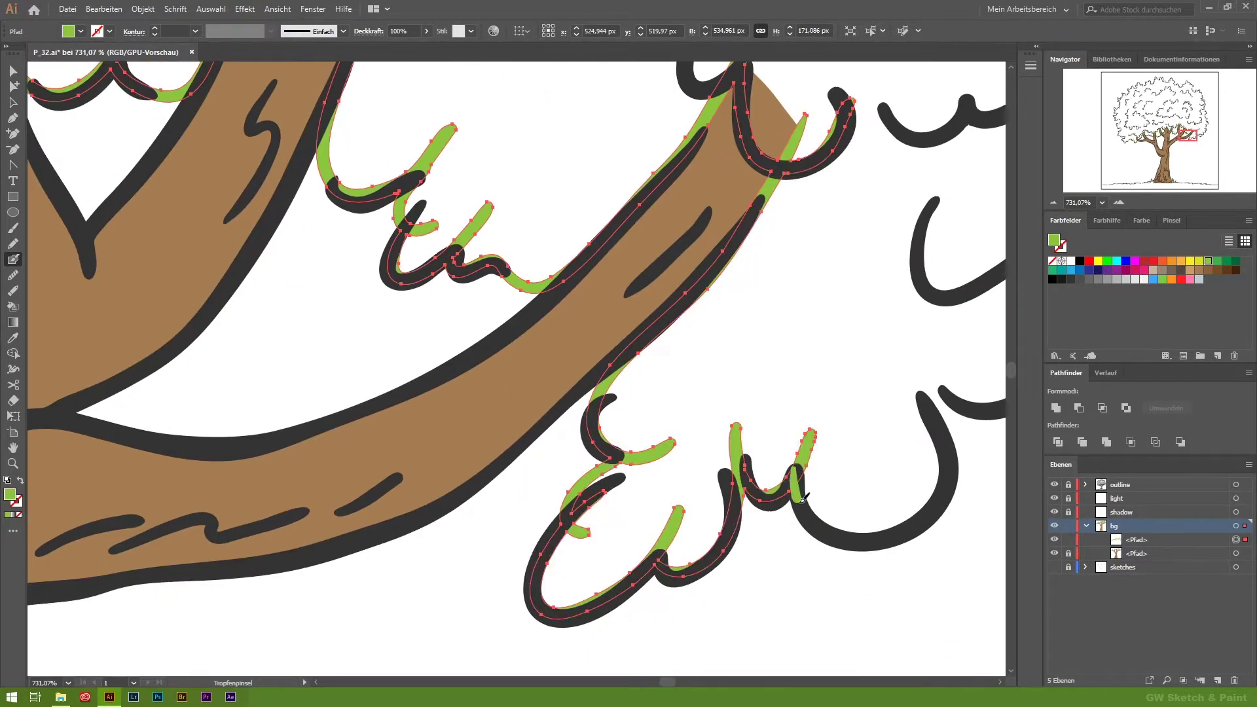
mouse_move(766, 314)
mouse_down()
mouse_move(602, 432)
mouse_move(696, 347)
mouse_move(782, 366)
mouse_up()
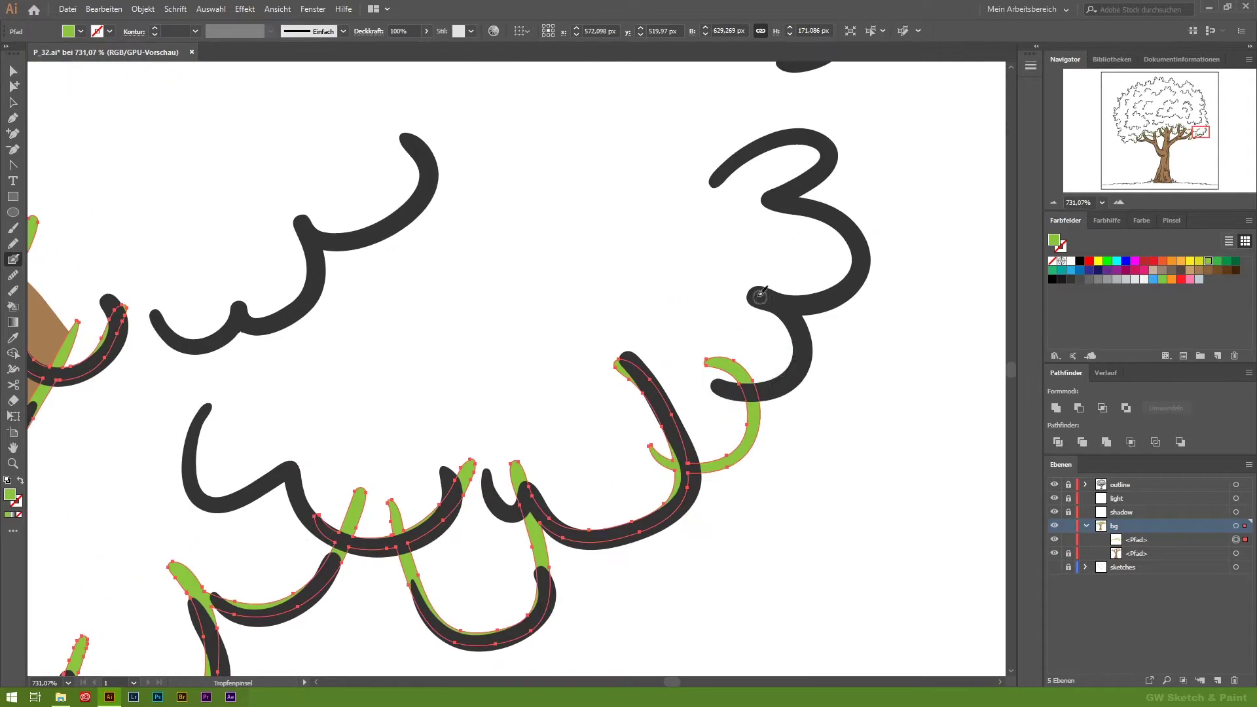
drag(824, 290, 700, 243)
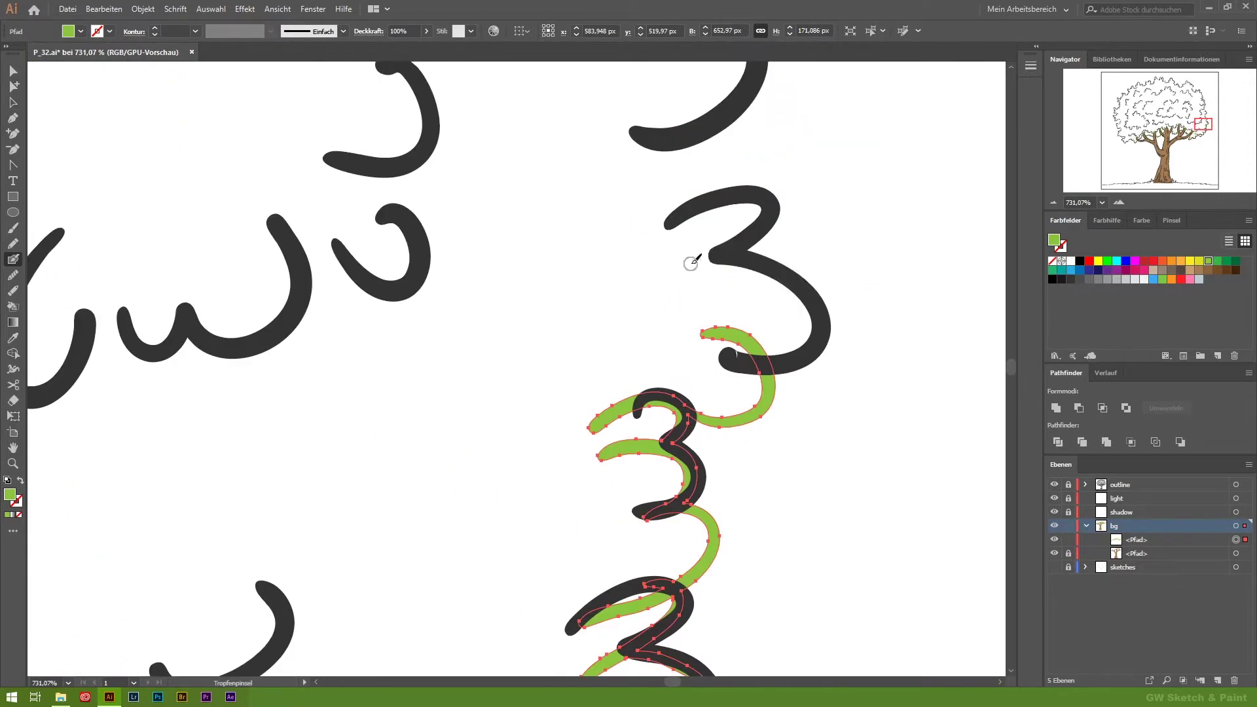
mouse_move(522, 379)
mouse_down()
mouse_move(622, 247)
mouse_move(632, 283)
mouse_up()
drag(613, 329, 639, 323)
drag(702, 158, 777, 342)
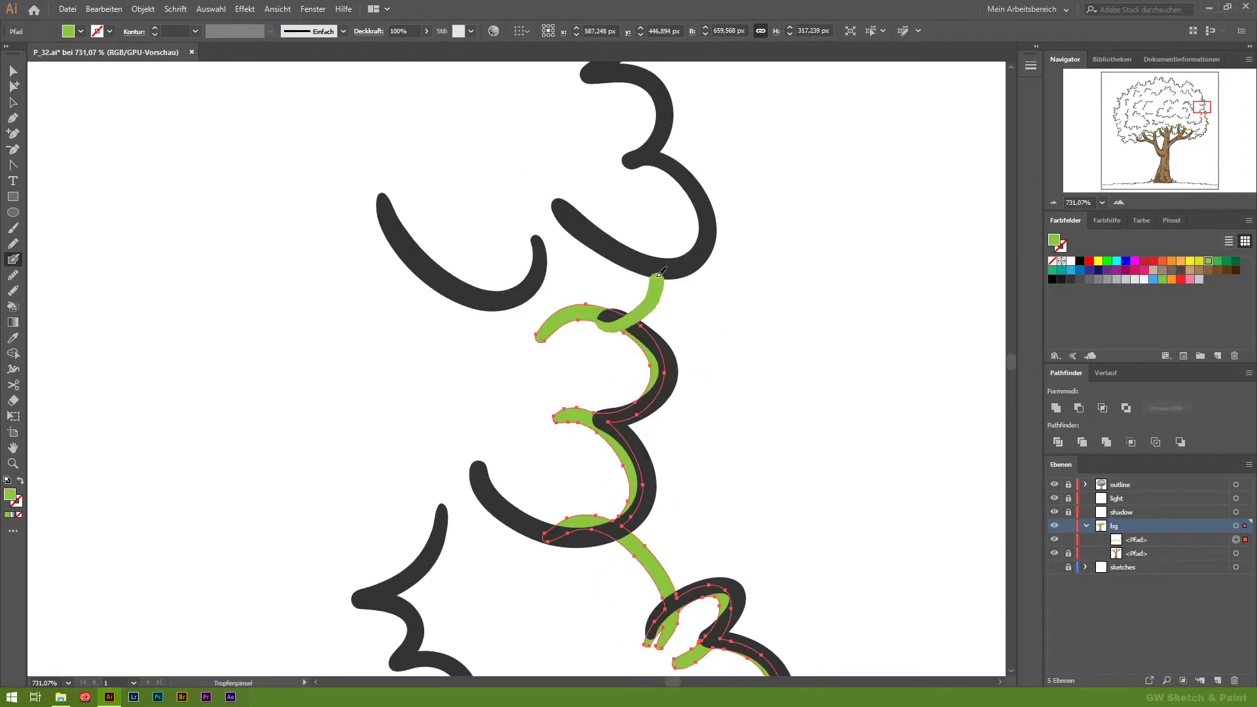
Fill the top dark canopy loops and the top-left curl with green strokes.
drag(623, 169, 589, 366)
drag(524, 216, 563, 406)
drag(628, 168, 498, 131)
drag(458, 196, 419, 308)
drag(495, 376, 419, 288)
mouse_move(383, 435)
mouse_down()
mouse_move(278, 261)
mouse_move(612, 327)
mouse_up()
drag(655, 442, 492, 510)
drag(495, 409, 391, 455)
drag(400, 314, 349, 216)
drag(503, 180, 640, 442)
drag(595, 366, 498, 320)
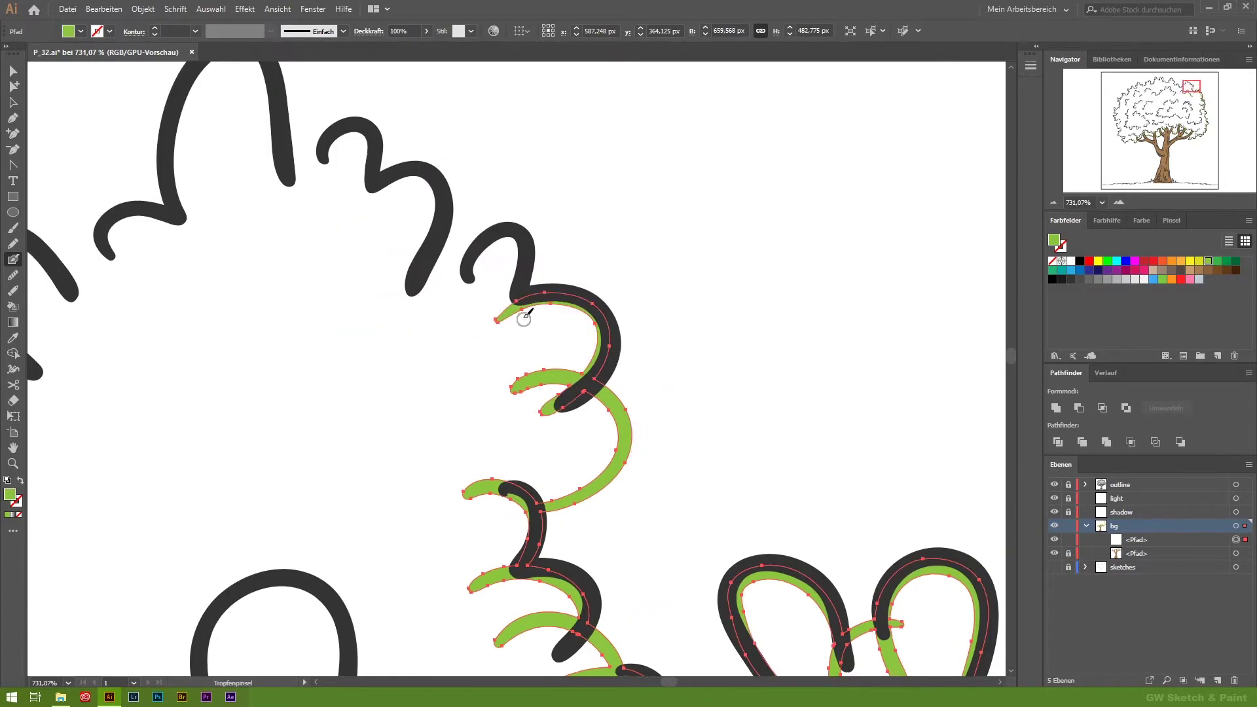
drag(359, 222, 444, 337)
mouse_move(366, 190)
mouse_down()
mouse_move(429, 419)
mouse_move(367, 458)
mouse_up()
mouse_move(416, 366)
mouse_down()
mouse_move(373, 343)
mouse_move(569, 392)
mouse_move(262, 523)
mouse_up()
drag(399, 484, 452, 393)
drag(563, 425, 226, 304)
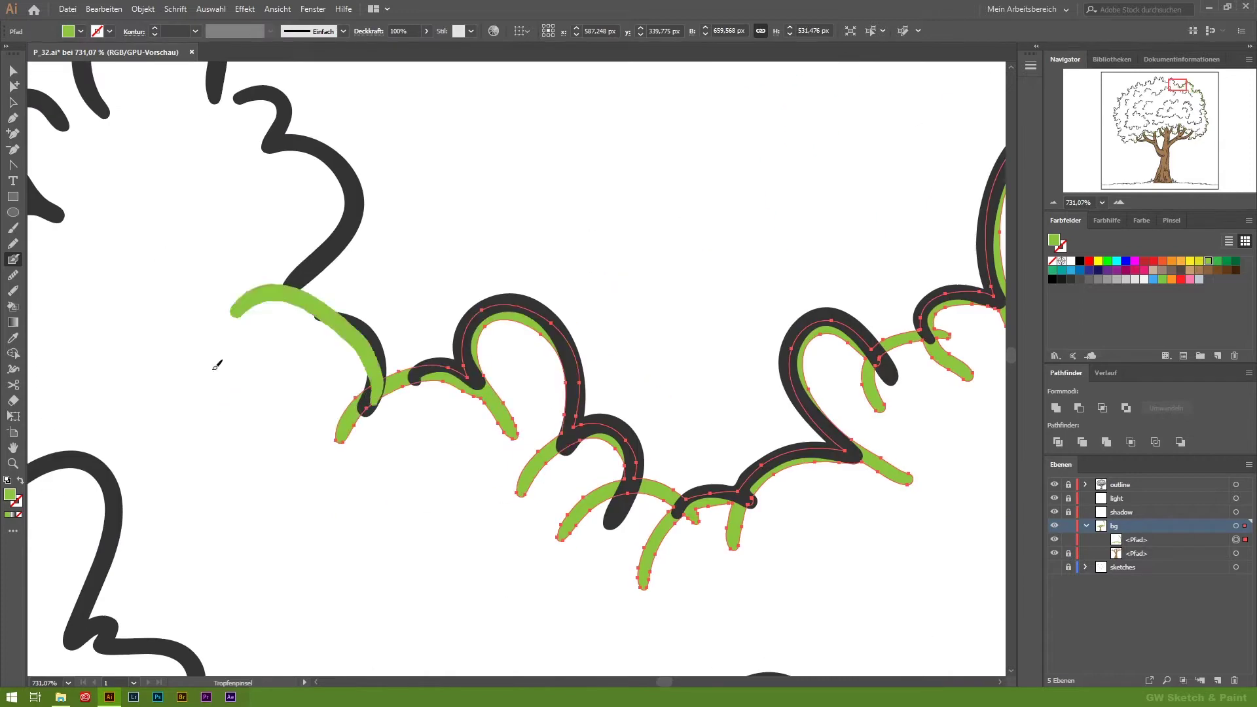
drag(216, 359, 373, 470)
drag(393, 451, 480, 409)
drag(272, 229, 226, 292)
drag(231, 262, 591, 265)
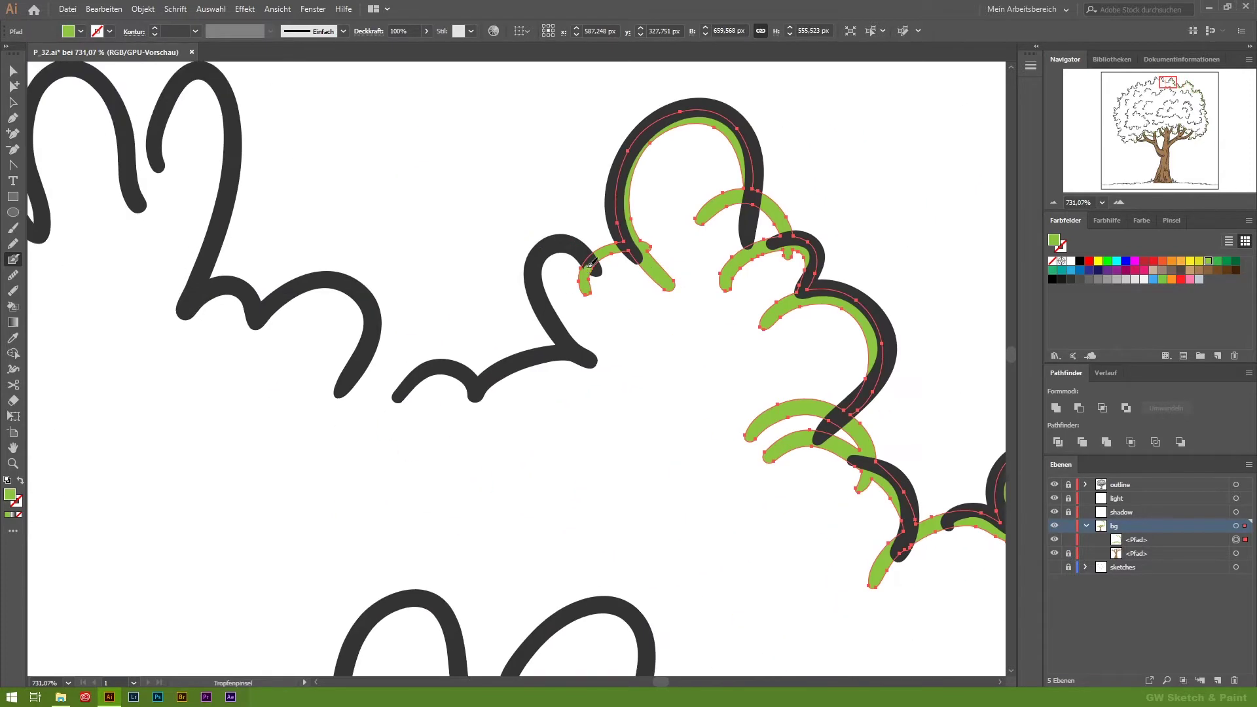
Line the second loop, the m-shaped loops and the large lower-left loop with green.
drag(380, 433, 649, 470)
drag(403, 413, 472, 354)
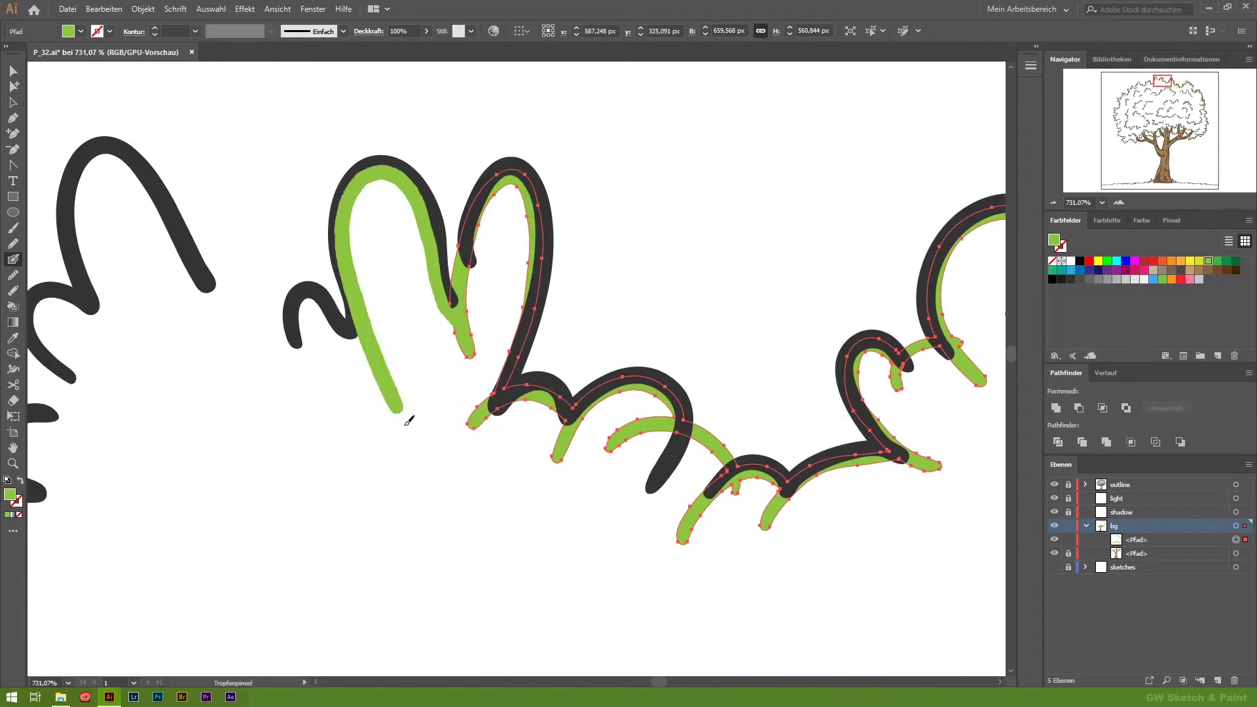
drag(393, 327, 524, 366)
drag(511, 354, 436, 453)
drag(368, 496, 587, 400)
mouse_move(413, 363)
mouse_down()
mouse_move(297, 565)
mouse_move(578, 506)
mouse_up()
mouse_move(540, 492)
mouse_down()
mouse_move(486, 486)
mouse_move(373, 343)
mouse_move(203, 328)
mouse_move(234, 486)
mouse_up()
drag(234, 486, 562, 368)
drag(394, 433, 203, 423)
mouse_move(234, 495)
mouse_down()
mouse_move(472, 482)
mouse_move(511, 514)
mouse_up()
mouse_move(482, 451)
mouse_down()
mouse_move(367, 259)
mouse_move(393, 388)
mouse_up()
drag(340, 611, 602, 402)
mouse_move(494, 452)
mouse_down()
mouse_move(392, 521)
mouse_move(243, 328)
mouse_move(510, 288)
mouse_up()
drag(511, 364, 466, 373)
drag(341, 502, 390, 573)
drag(390, 573, 592, 357)
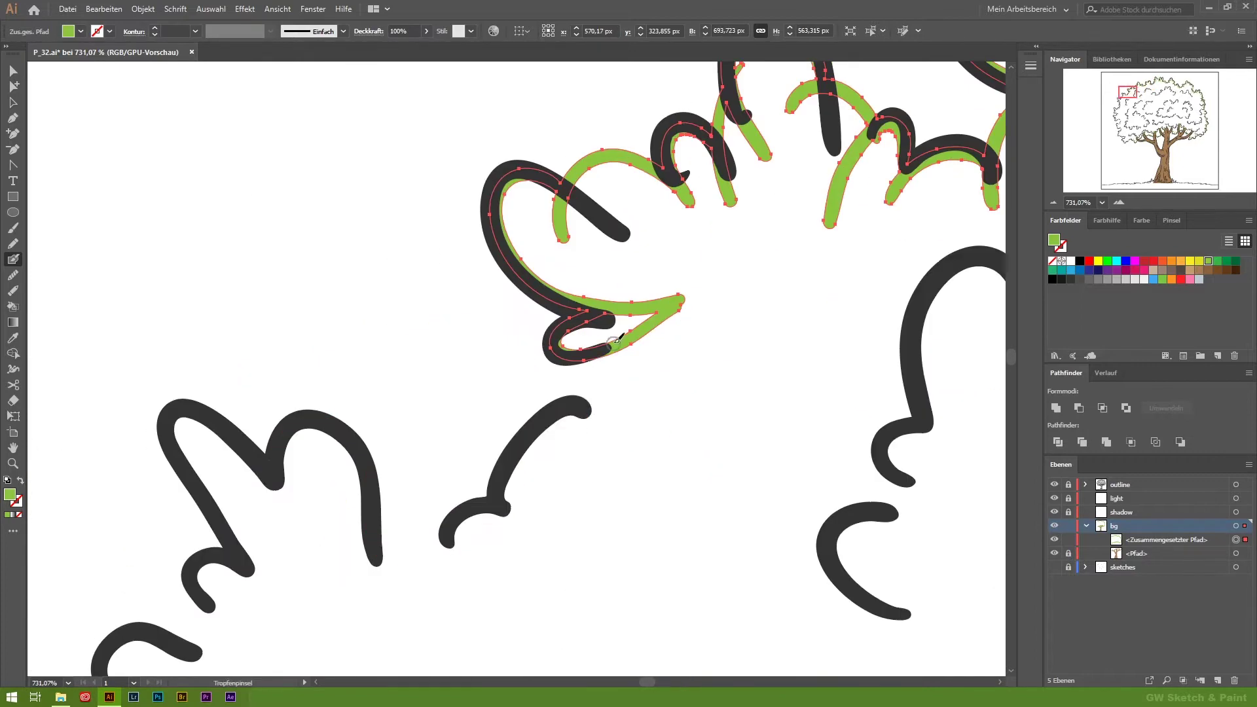
drag(474, 513, 310, 547)
drag(310, 546, 364, 467)
drag(364, 466, 545, 395)
mouse_move(435, 490)
mouse_down()
mouse_move(474, 549)
mouse_move(776, 267)
mouse_up()
Paint green inside the lower-centre and left-edge loops, tail strokes and U-shaped outlines.
drag(592, 476, 470, 447)
mouse_move(541, 579)
mouse_down()
mouse_move(442, 304)
mouse_move(458, 575)
mouse_move(557, 433)
mouse_up()
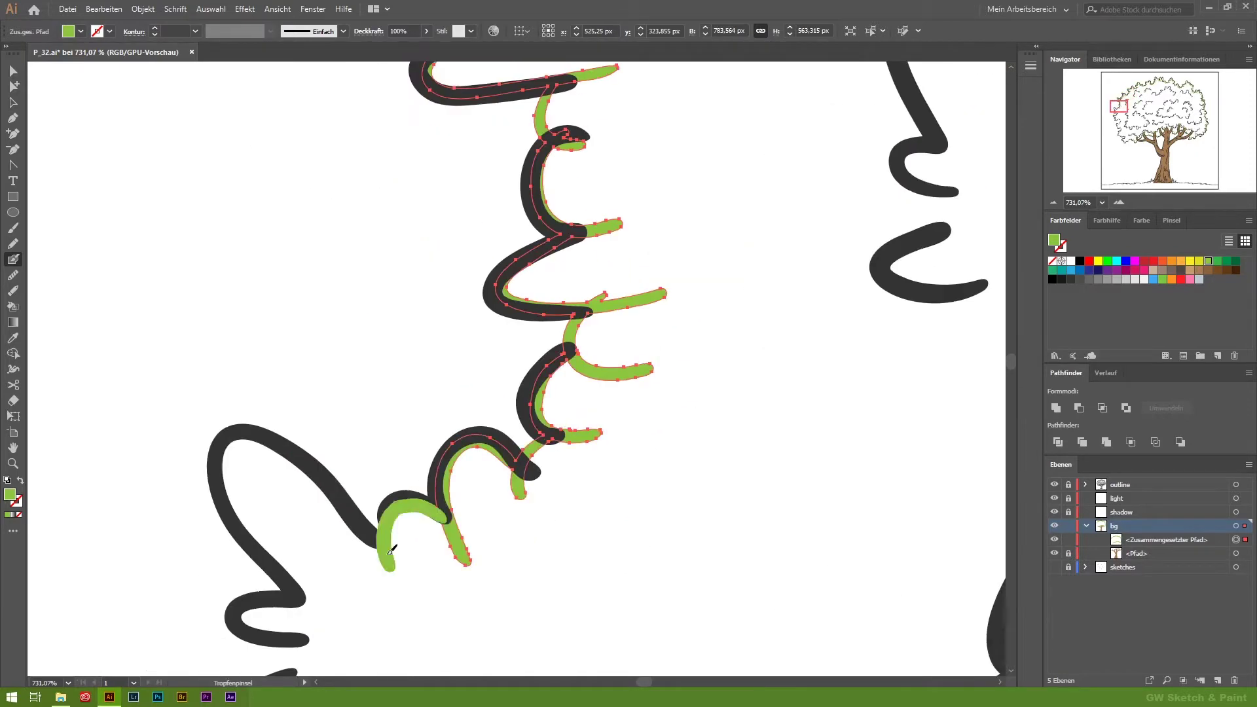
drag(513, 561, 713, 353)
mouse_move(589, 426)
mouse_down()
mouse_move(655, 579)
mouse_move(699, 491)
mouse_up()
drag(645, 467, 613, 454)
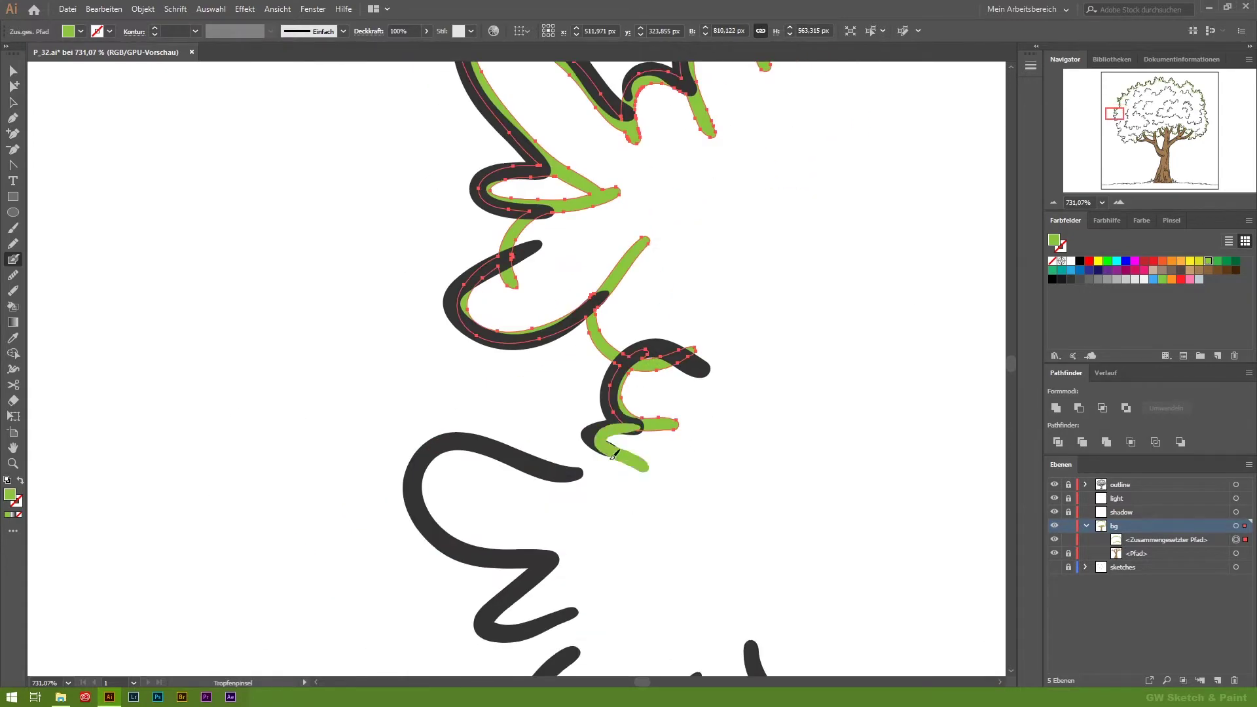
drag(639, 535, 652, 371)
drag(658, 379, 504, 481)
drag(831, 478, 655, 392)
drag(714, 314, 576, 409)
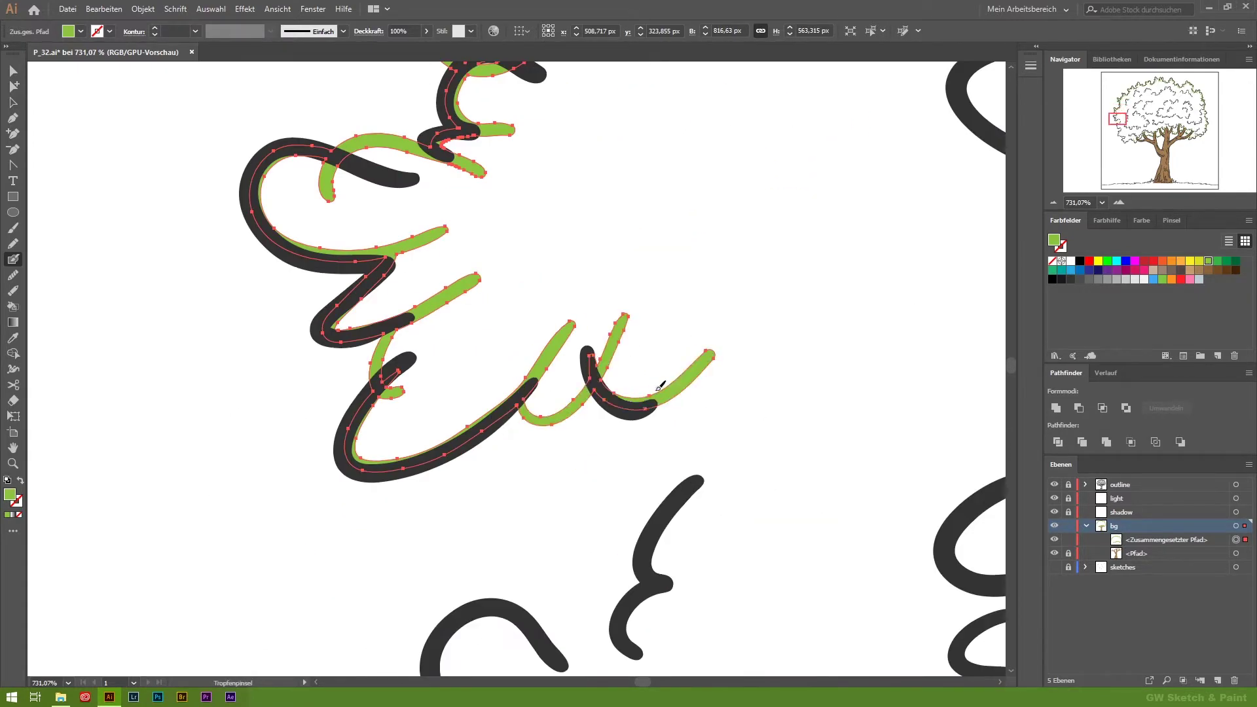
drag(655, 393, 665, 291)
drag(665, 292, 633, 387)
drag(419, 438, 530, 553)
drag(464, 550, 503, 314)
drag(665, 424, 782, 438)
drag(713, 517, 639, 314)
mouse_move(712, 311)
mouse_down()
mouse_move(637, 361)
mouse_move(645, 425)
mouse_move(720, 341)
mouse_up()
drag(684, 409, 593, 517)
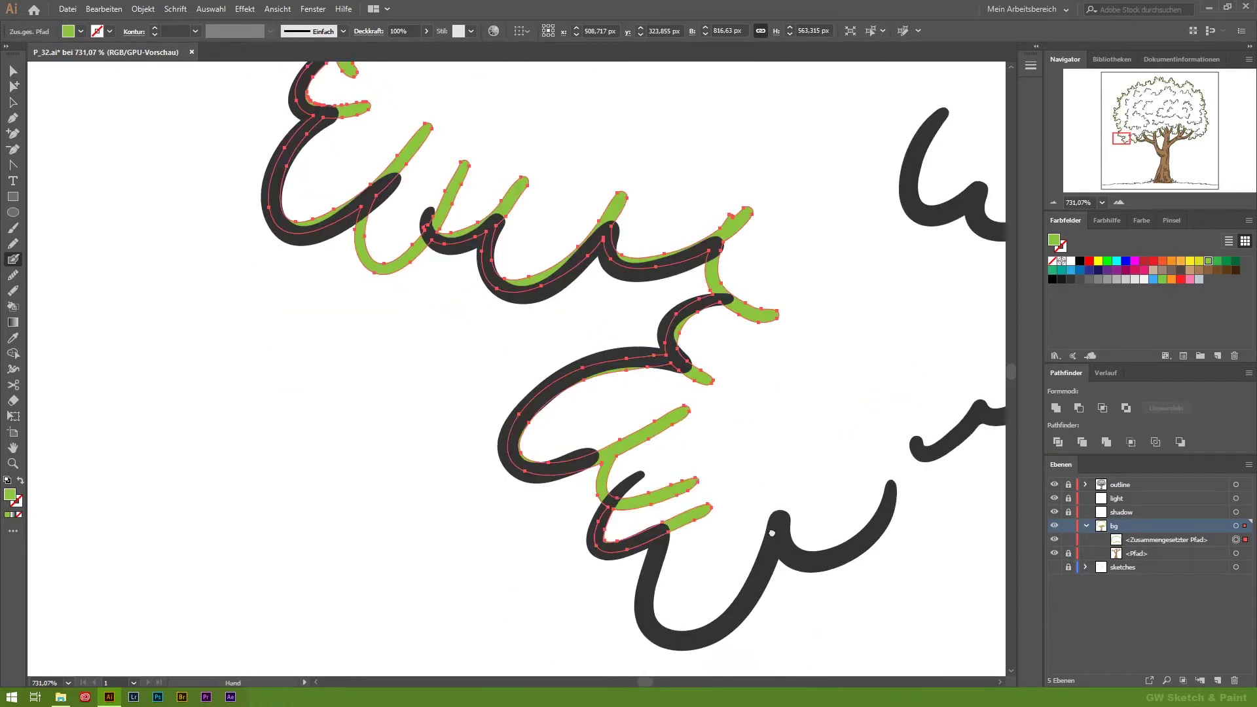
drag(648, 236, 698, 275)
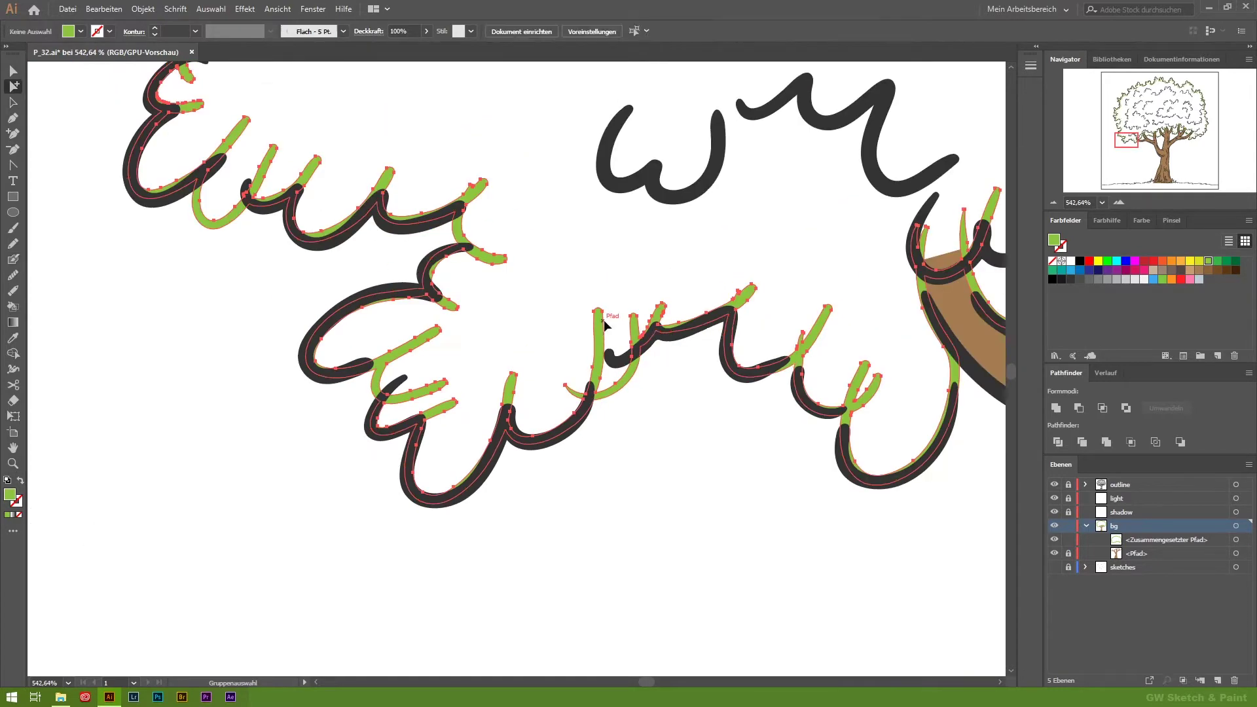
scroll(82, 450, down, 10)
Blob Brush green under the upper and lower ground lines and first grass tufts.
drag(961, 590, 961, 523)
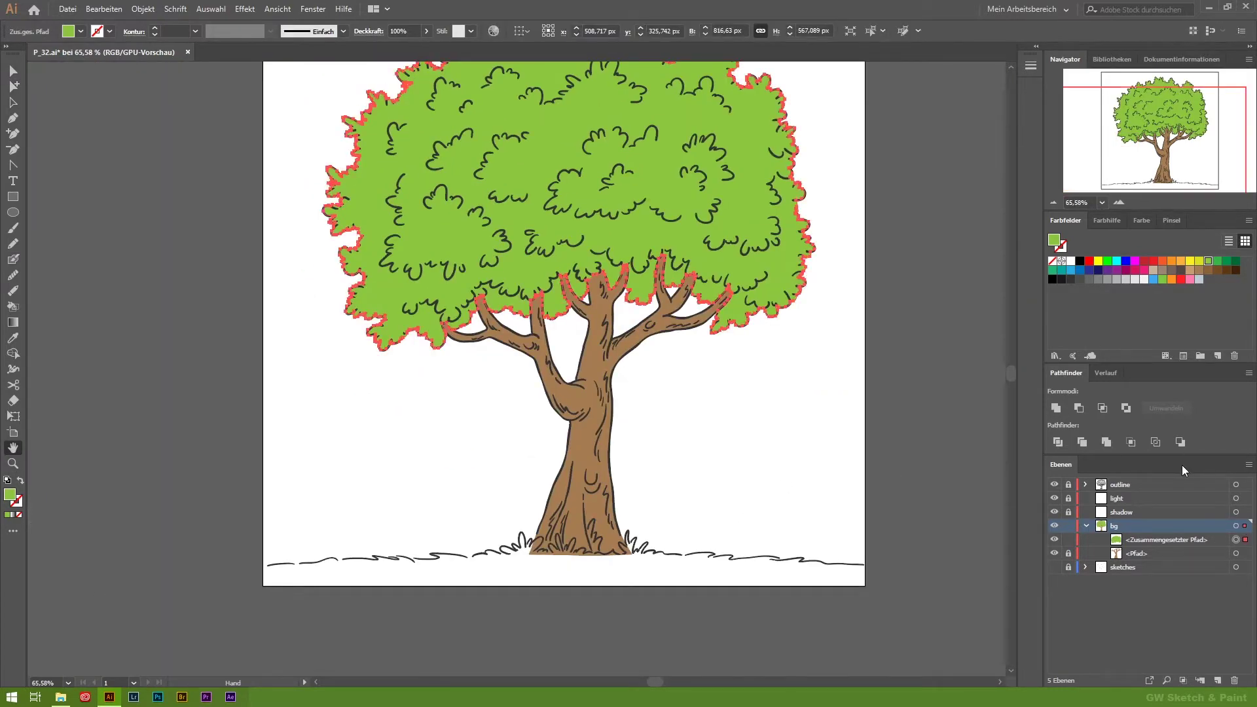
key(z)
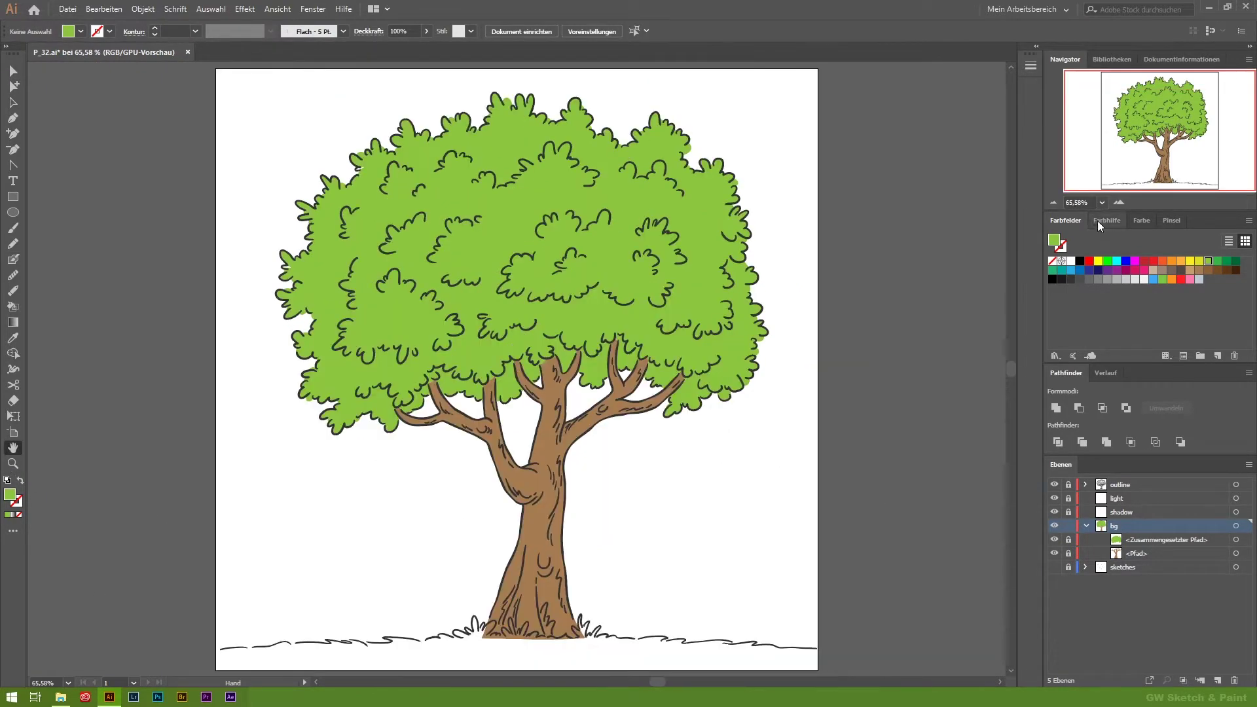
key(z)
drag(222, 590, 400, 661)
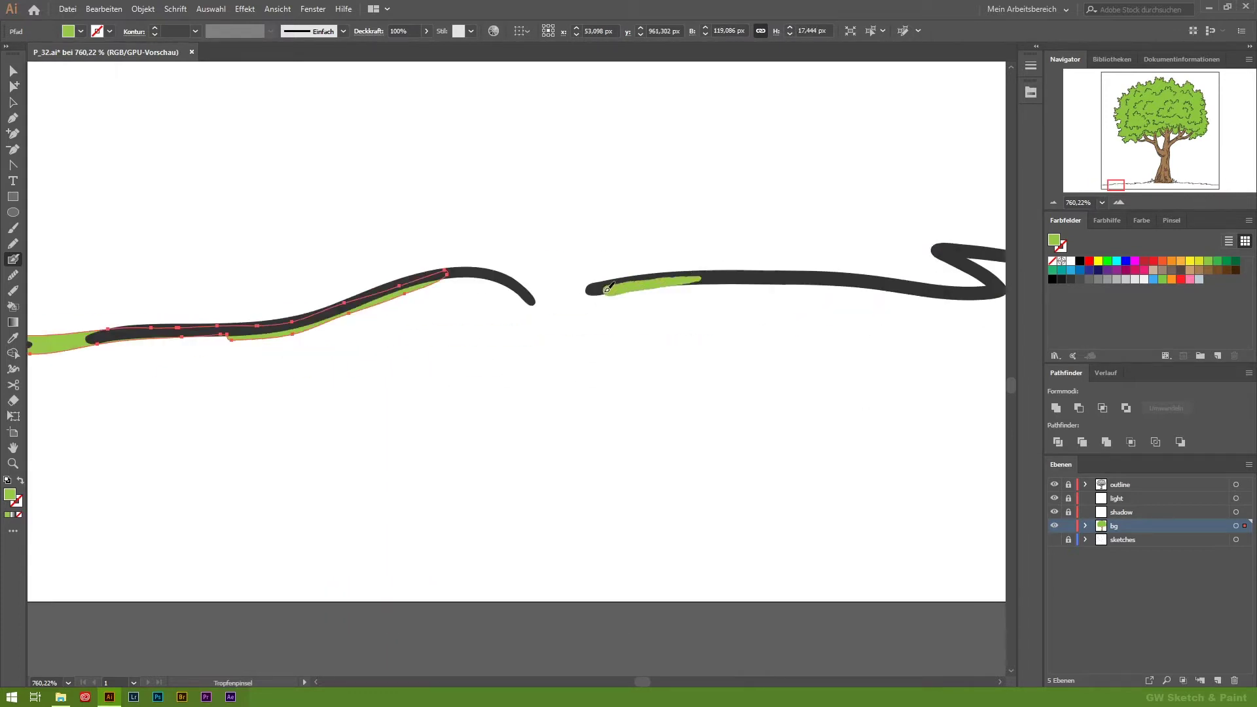
drag(437, 292, 547, 291)
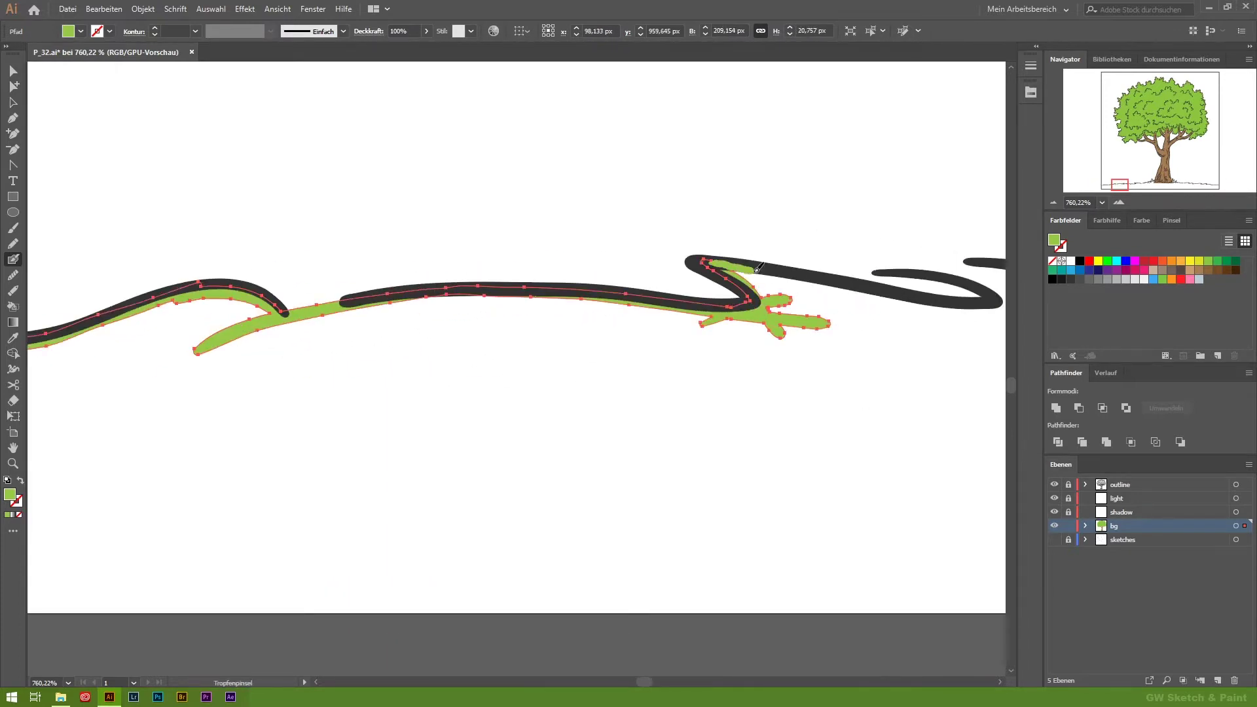
scroll(733, 262, up, 3)
drag(766, 318, 596, 292)
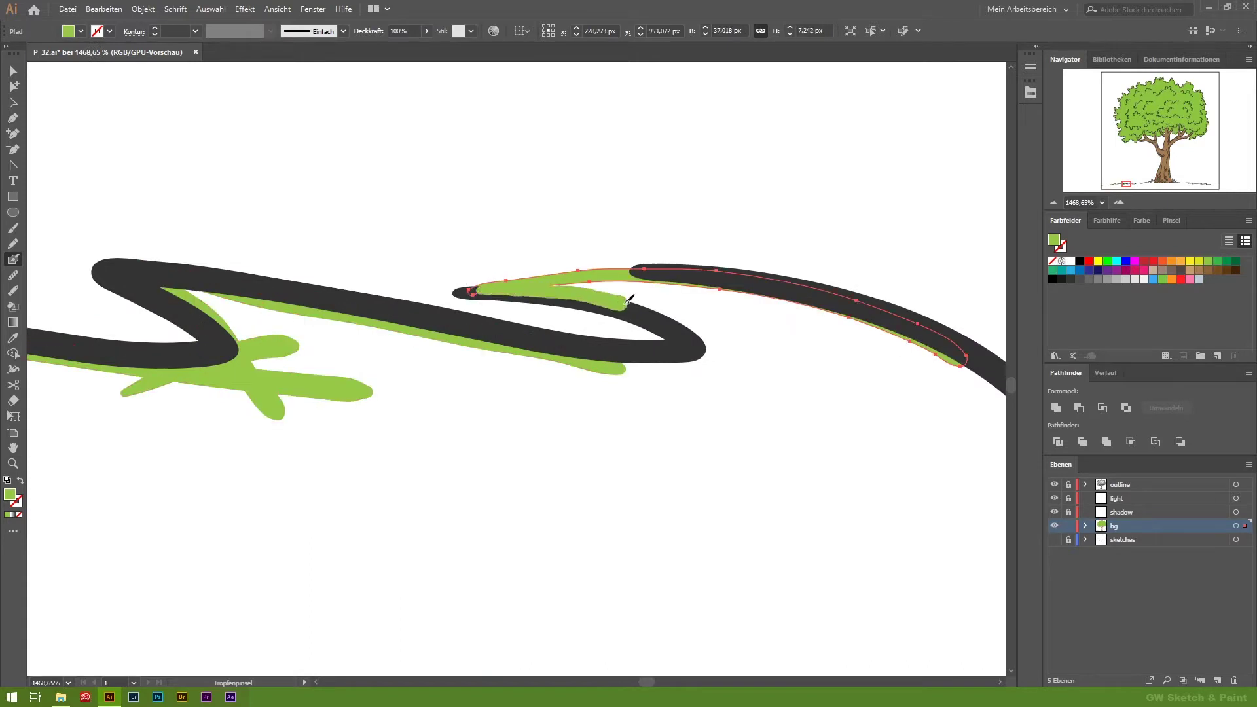
drag(599, 354, 412, 253)
drag(383, 361, 650, 342)
drag(491, 239, 734, 295)
drag(589, 387, 843, 436)
drag(164, 370, 662, 330)
drag(557, 255, 896, 288)
drag(857, 413, 902, 430)
drag(393, 269, 603, 281)
Paint green inside the grass tuft loops and along the right grass line.
key(z)
alt+click(327, 322)
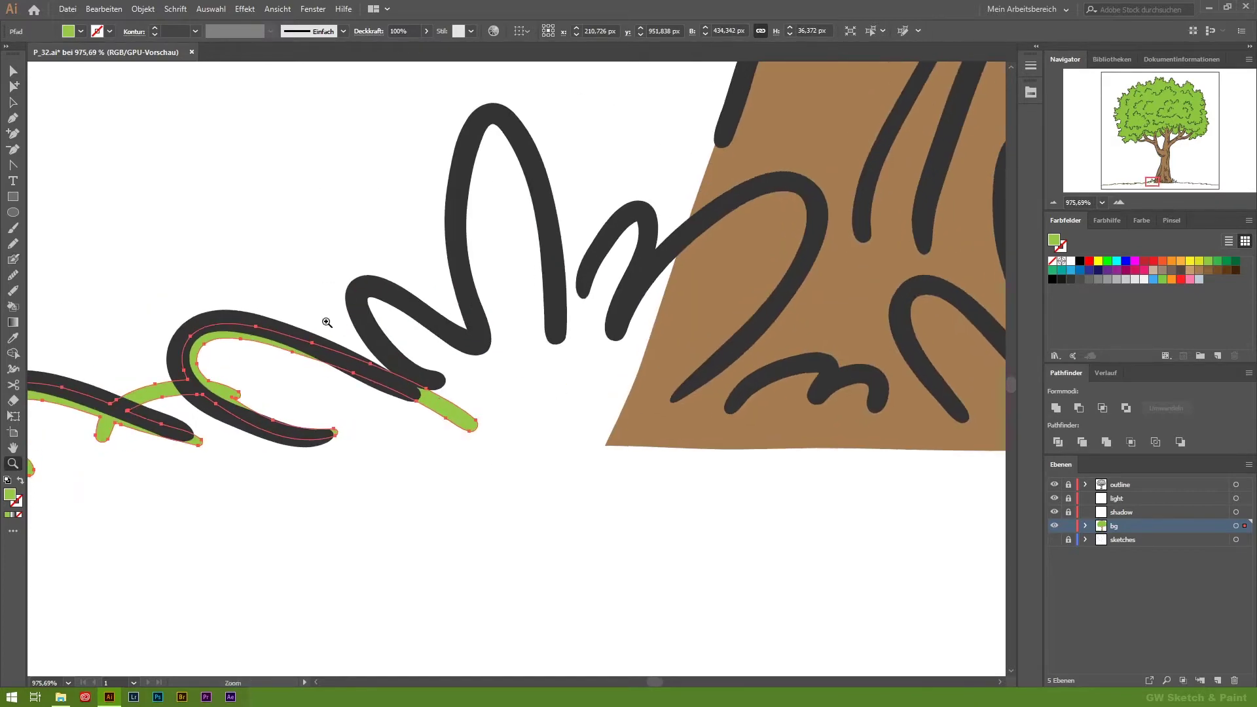
drag(410, 309, 372, 302)
drag(489, 366, 540, 409)
drag(639, 233, 595, 359)
mouse_move(632, 303)
mouse_down()
mouse_move(783, 283)
mouse_move(645, 424)
mouse_up()
drag(695, 448, 770, 376)
Fill the grass loops at the trunk base and the central grass line with green.
drag(938, 452, 526, 416)
drag(501, 268, 618, 347)
drag(625, 223, 612, 347)
drag(701, 288, 726, 468)
drag(753, 274, 758, 339)
drag(874, 176, 787, 420)
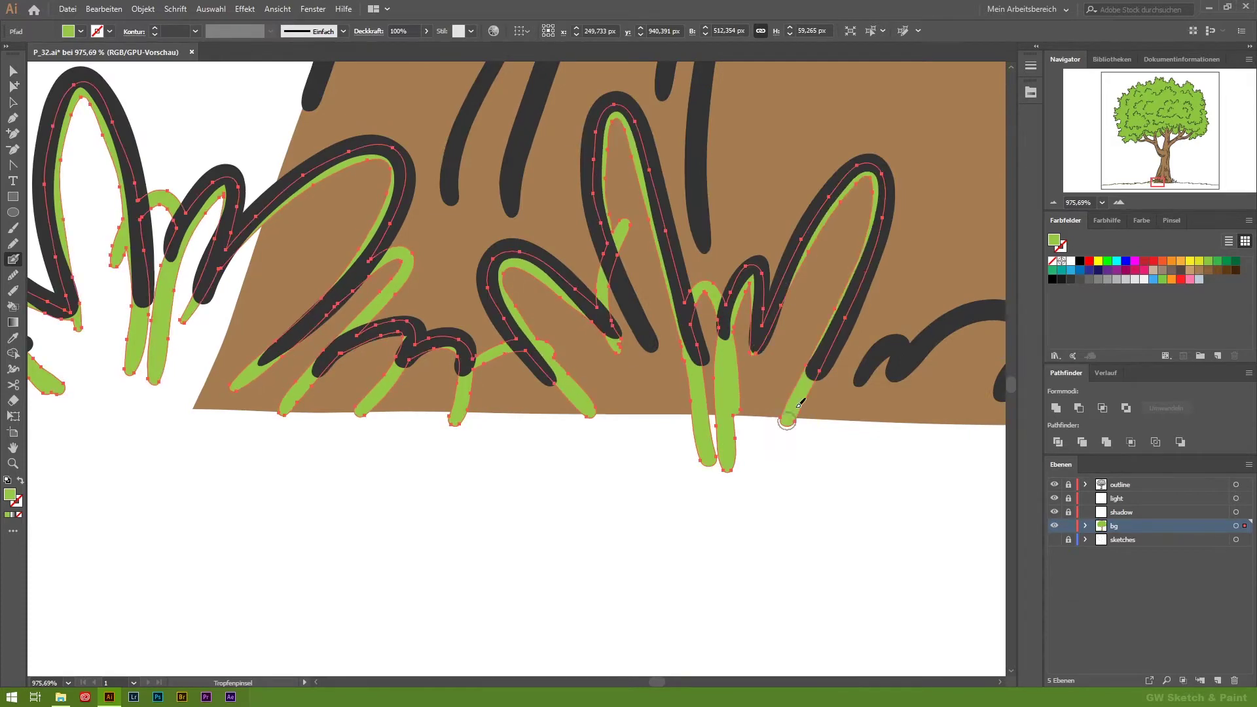
drag(932, 448, 504, 452)
drag(524, 295, 393, 406)
drag(393, 327, 393, 426)
mouse_move(588, 77)
mouse_down()
mouse_move(491, 271)
mouse_move(597, 593)
mouse_up()
drag(647, 367, 766, 588)
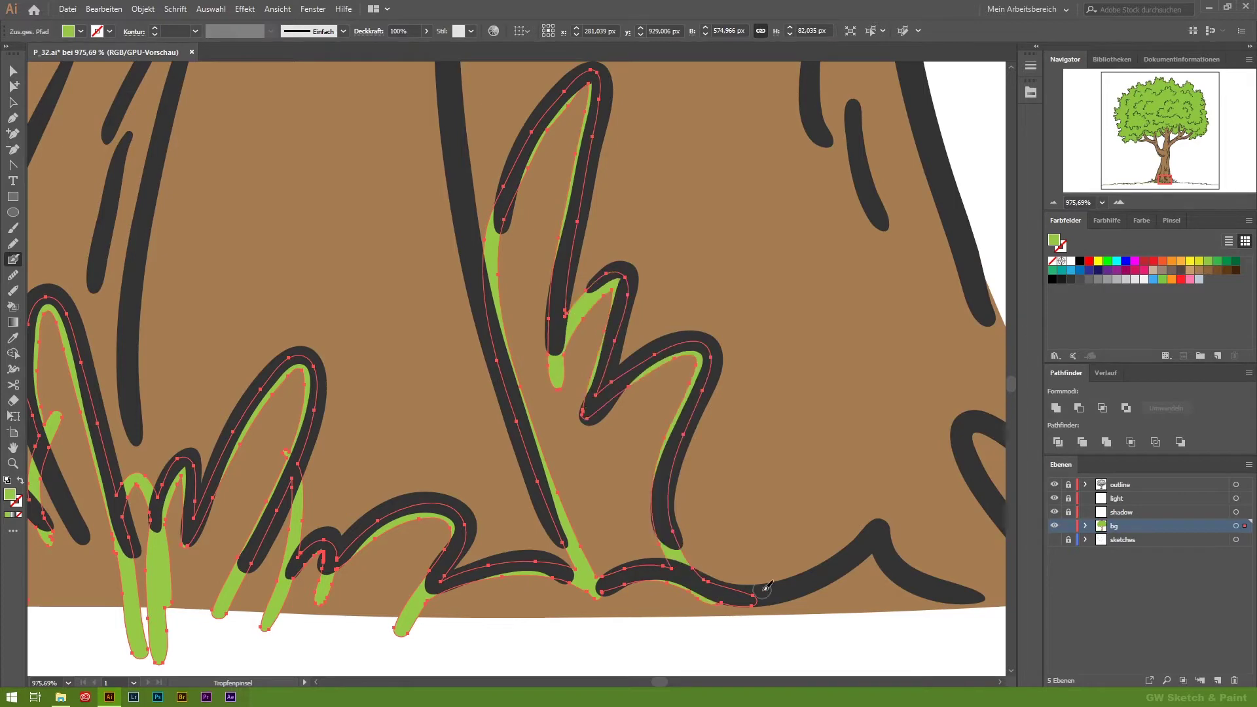
Paint green along the bottom ground edge, M-shaped grass loops and S-waves.
key(ctrl+shift+a)
key(shift+b)
drag(773, 375, 386, 218)
drag(331, 445, 694, 393)
mouse_move(718, 334)
mouse_down()
mouse_move(587, 354)
mouse_move(617, 339)
mouse_up()
mouse_move(656, 452)
mouse_down()
mouse_move(851, 295)
mouse_move(648, 294)
mouse_up()
drag(838, 367, 570, 451)
drag(662, 449, 419, 399)
mouse_move(412, 399)
mouse_down()
mouse_move(630, 378)
mouse_move(401, 320)
mouse_up()
mouse_move(517, 288)
mouse_down()
mouse_move(602, 364)
mouse_move(449, 364)
mouse_up()
mouse_move(559, 359)
mouse_down()
mouse_move(776, 385)
mouse_move(168, 352)
mouse_up()
drag(168, 352, 327, 337)
drag(851, 334, 322, 354)
mouse_move(242, 370)
mouse_down()
mouse_move(936, 419)
mouse_move(373, 353)
mouse_move(982, 370)
mouse_up()
Draw a green rectangle strip along the artboard bottom and join it to the ground line.
scroll(654, 432, down, 5)
scroll(491, 412, down, 5)
scroll(491, 413, down, 2)
key(m)
drag(82, 437, 951, 416)
scroll(65, 429, up, 5)
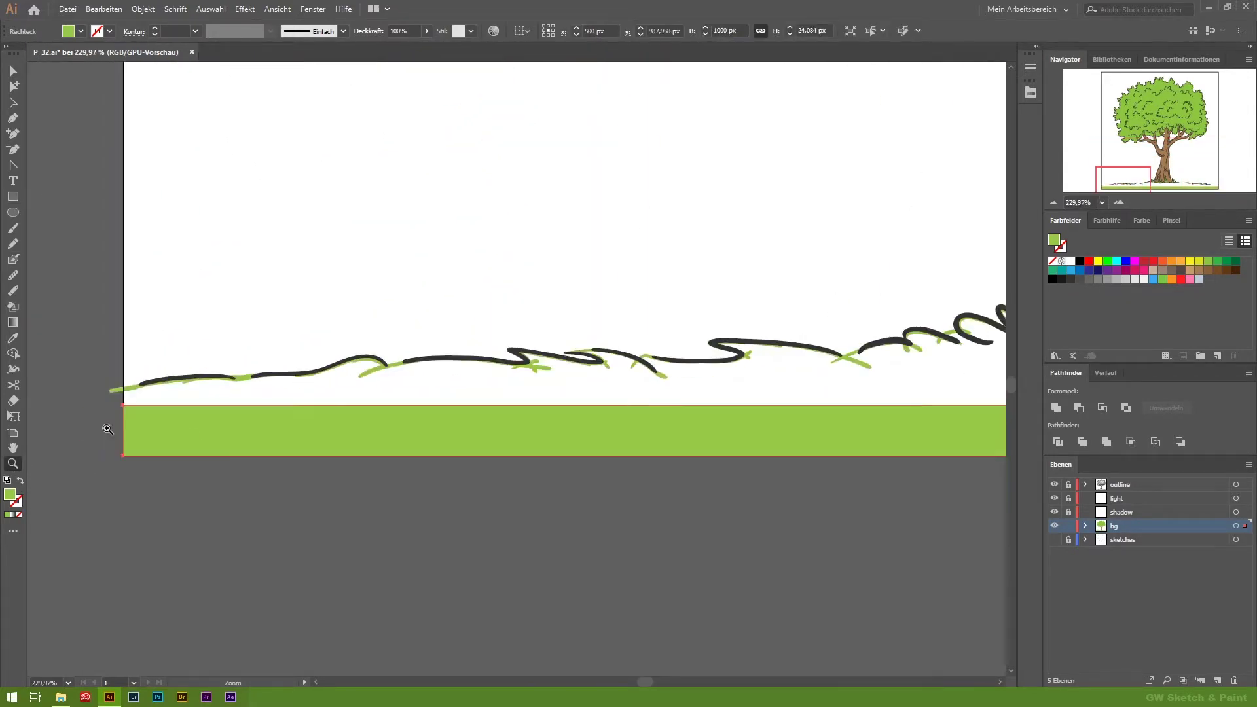
scroll(78, 419, up, 7)
key(shift+b)
drag(223, 261, 242, 396)
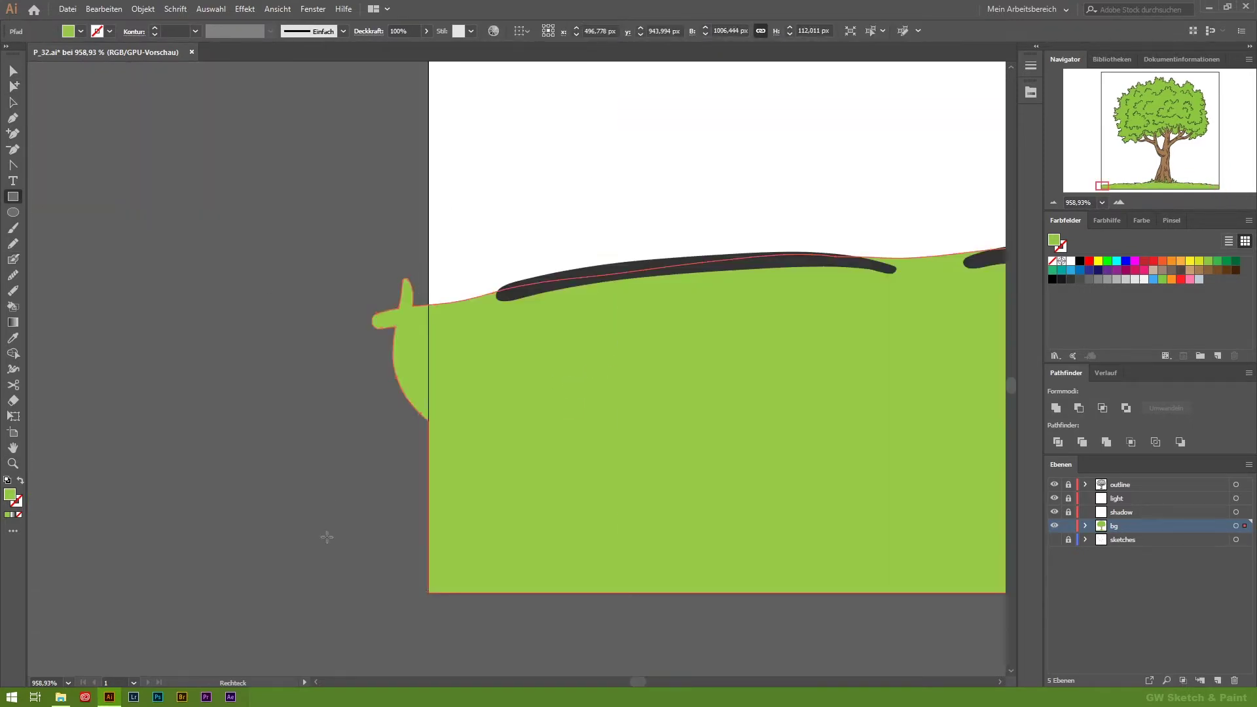
Show the sketches layer and move it above the bg layer.
key(ctrl+0)
click(1086, 526)
click(1054, 539)
drag(1123, 539, 1109, 522)
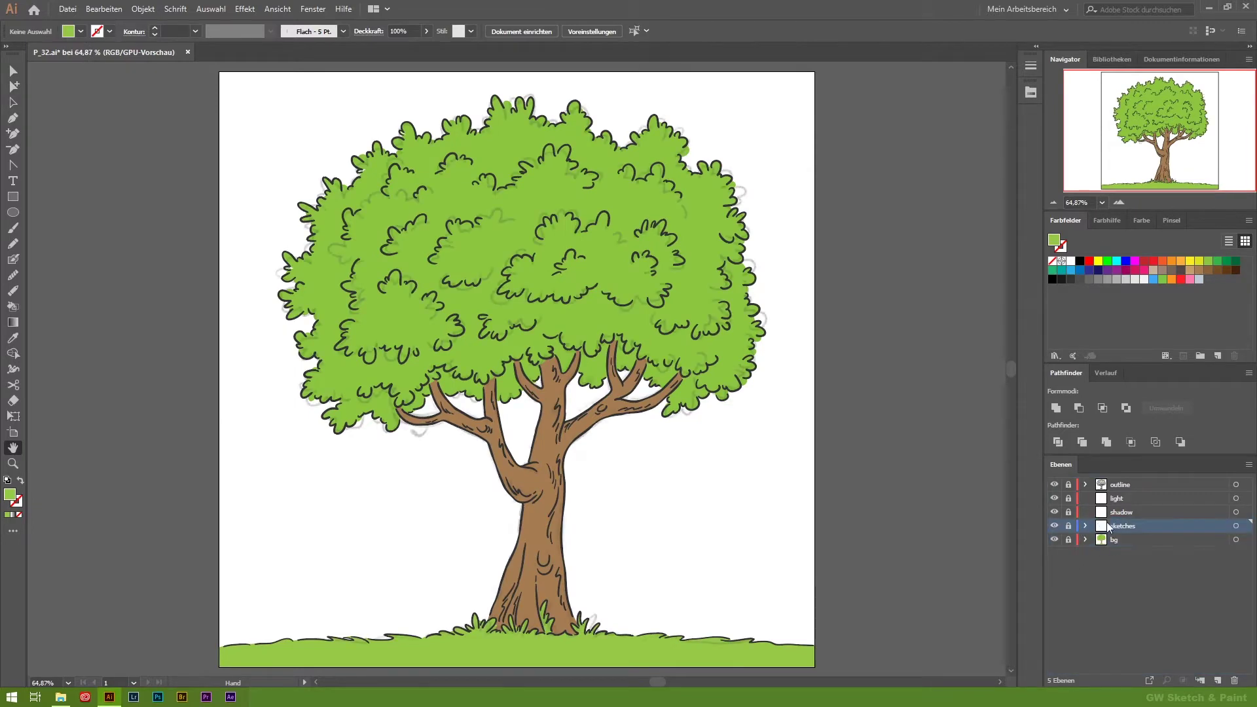
Show the shaded sketch sublayer and zoom into the upper canopy.
click(1086, 526)
click(1054, 553)
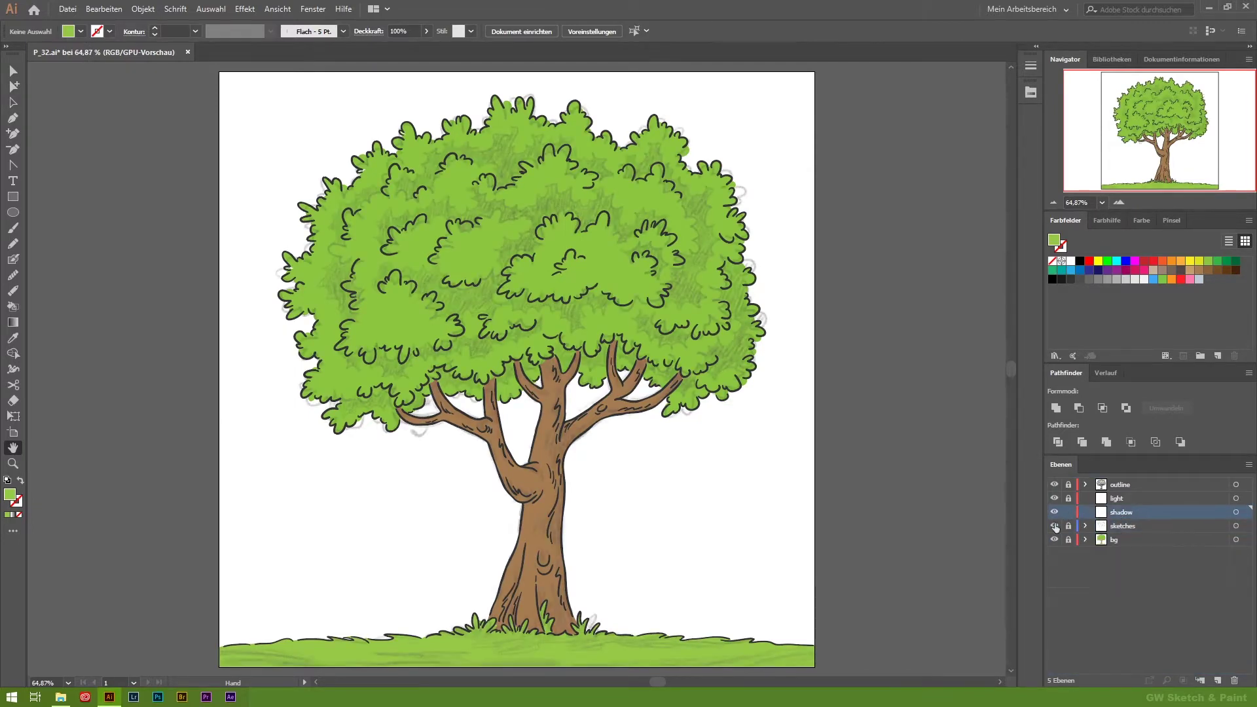
key(z)
drag(696, 469, 642, 415)
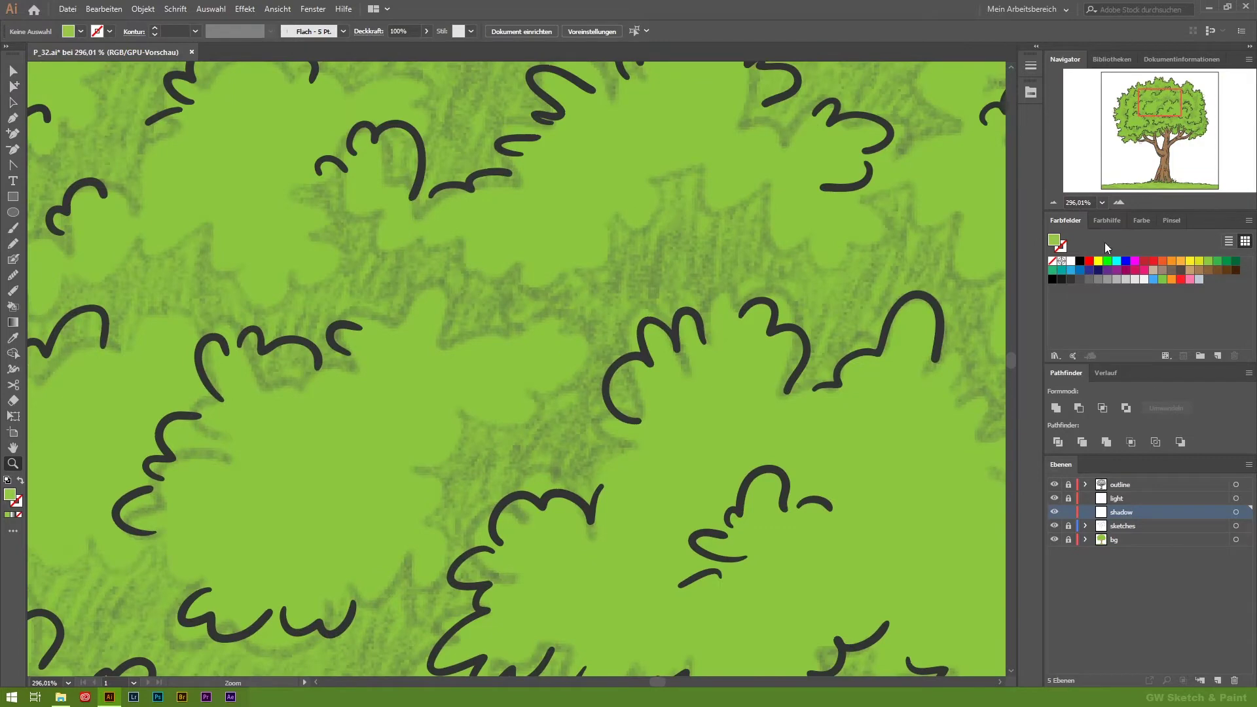
Open Color Guide and eyedropper the canopy green as the fill colour.
click(1111, 220)
key(i)
click(606, 221)
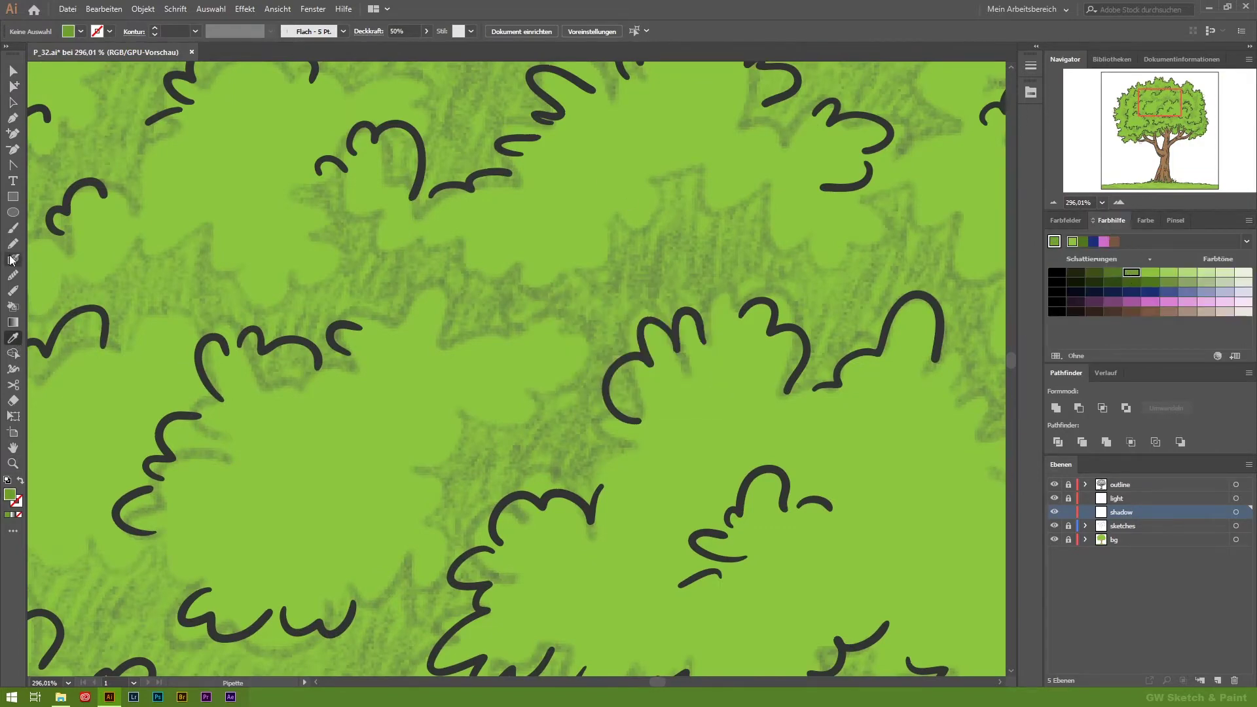
key(z)
drag(419, 461, 472, 465)
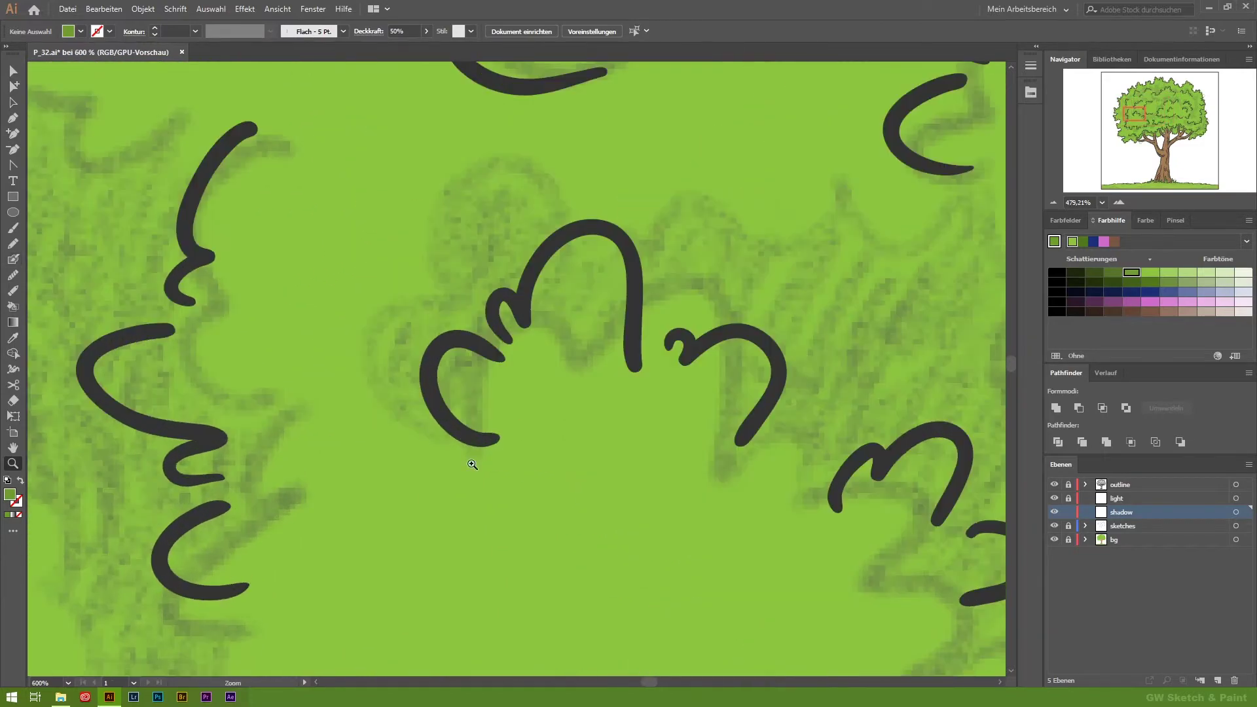
Select the darker green shadow stroke and return to the Blob Brush.
key(shift+b)
scroll(735, 302, down, 2)
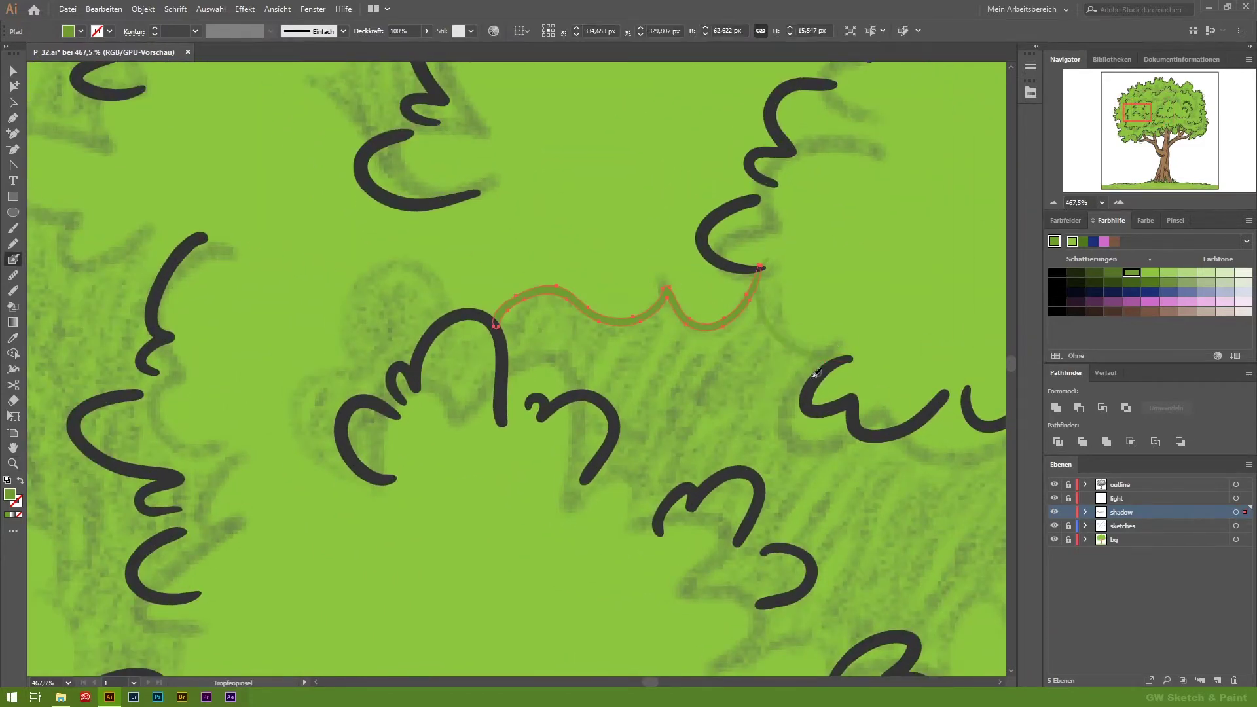
drag(707, 383, 748, 385)
click(13, 89)
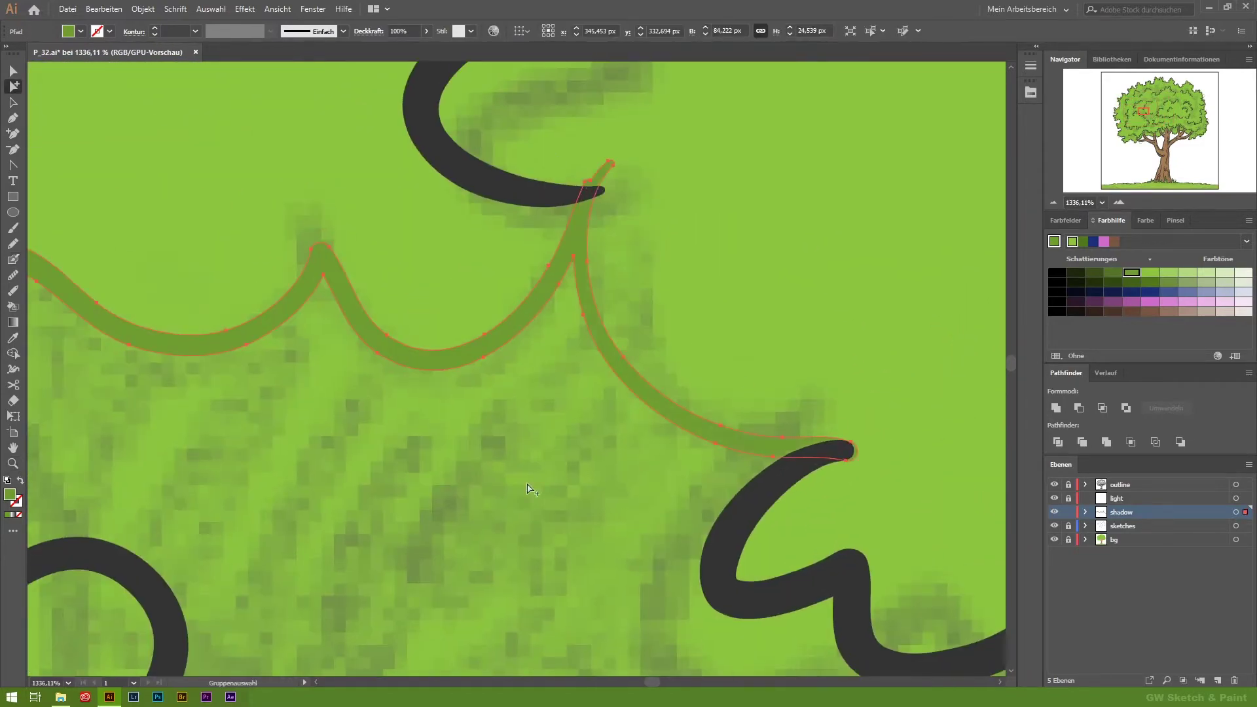
key(space)
scroll(581, 167, down, 5)
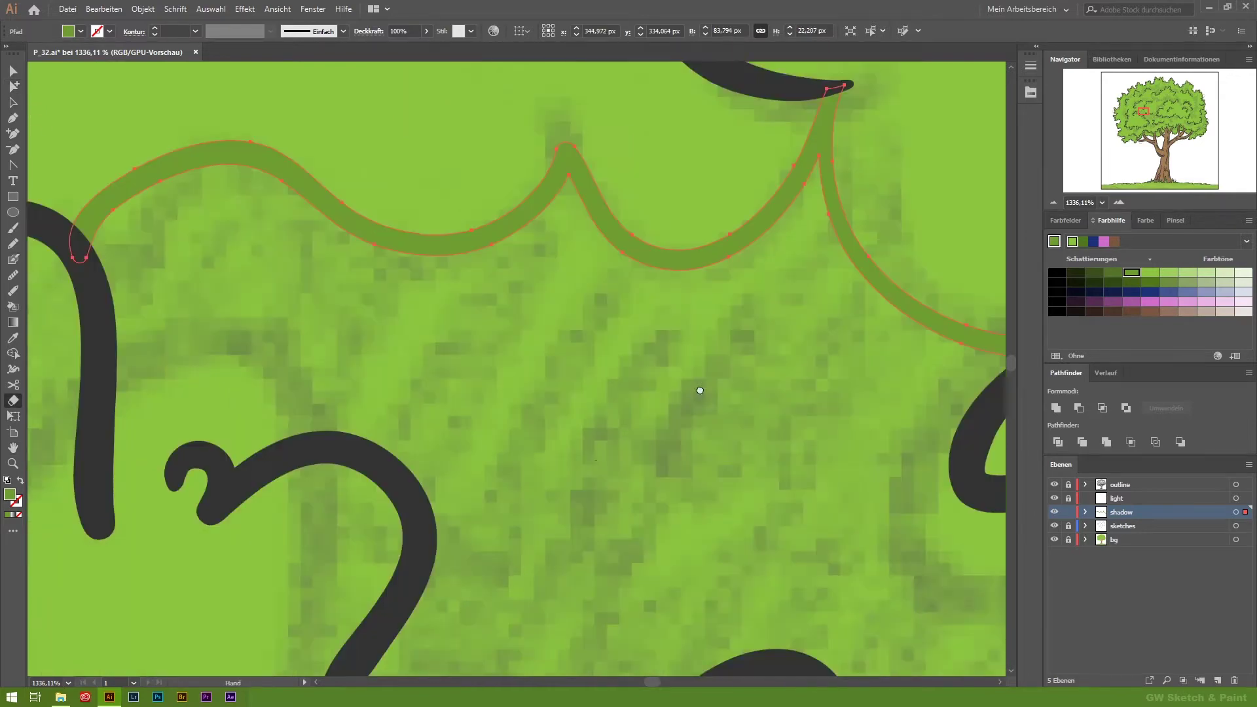
key(shift+b)
Paint darker green shadow strokes along several dark canopy curves.
mouse_move(452, 324)
mouse_down()
mouse_move(514, 347)
mouse_move(747, 364)
mouse_up()
scroll(747, 364, down, 3)
drag(740, 452, 592, 308)
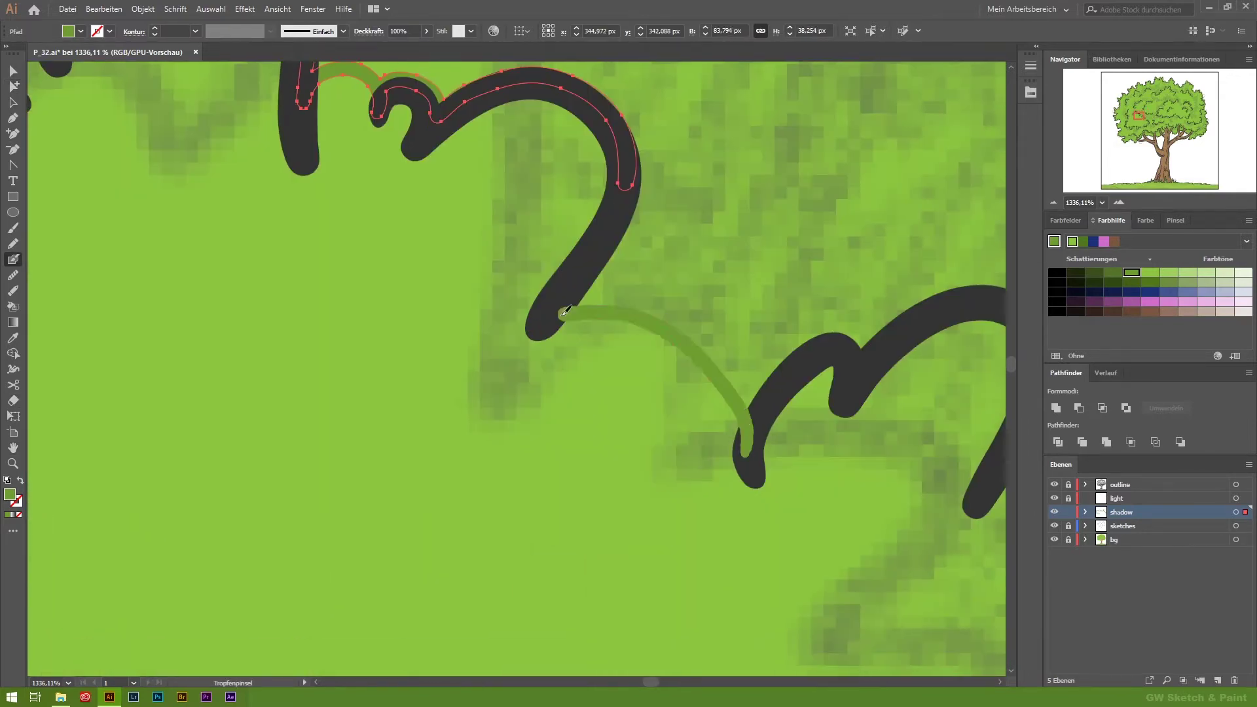
scroll(592, 308, down, 3)
drag(819, 406, 527, 289)
scroll(660, 351, down, 3)
scroll(861, 436, down, 5)
drag(576, 256, 769, 445)
scroll(770, 445, right, 3)
scroll(843, 245, down, 3)
scroll(843, 245, down, 5)
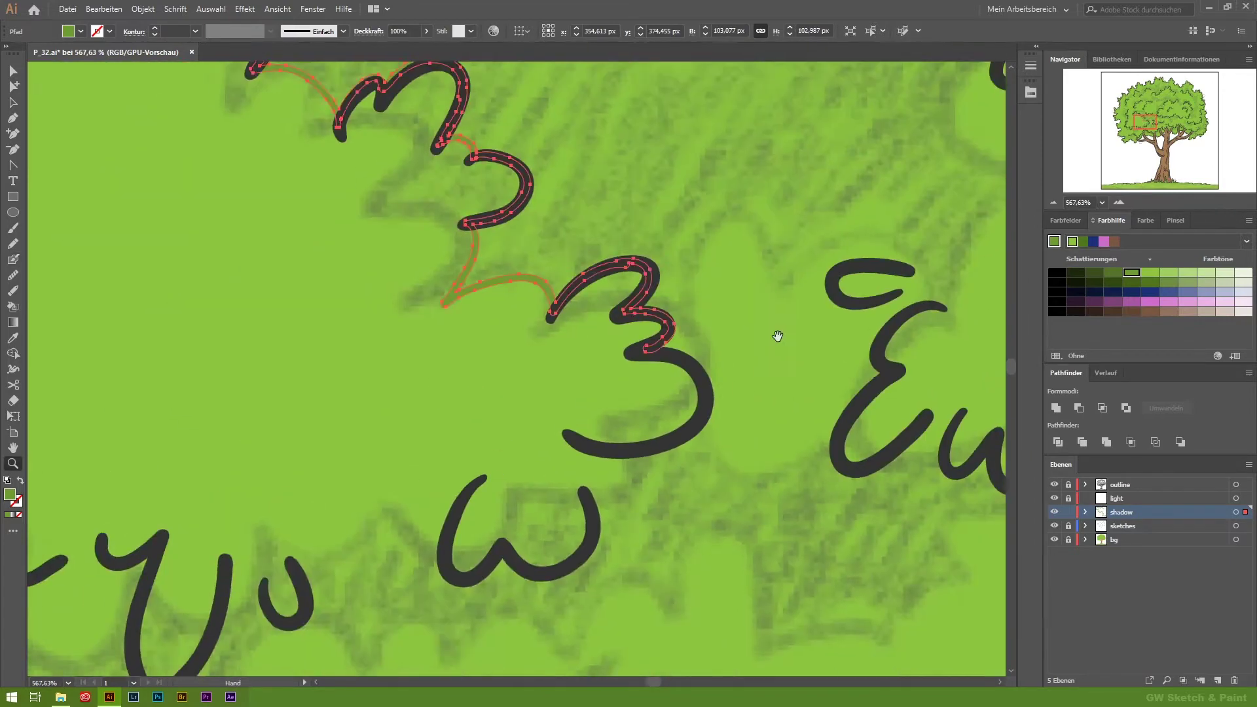
scroll(629, 410, up, 5)
Trace shadow along the 3-shaped outline and hump, undoing a stray extension.
drag(485, 437, 588, 306)
scroll(587, 307, right, 3)
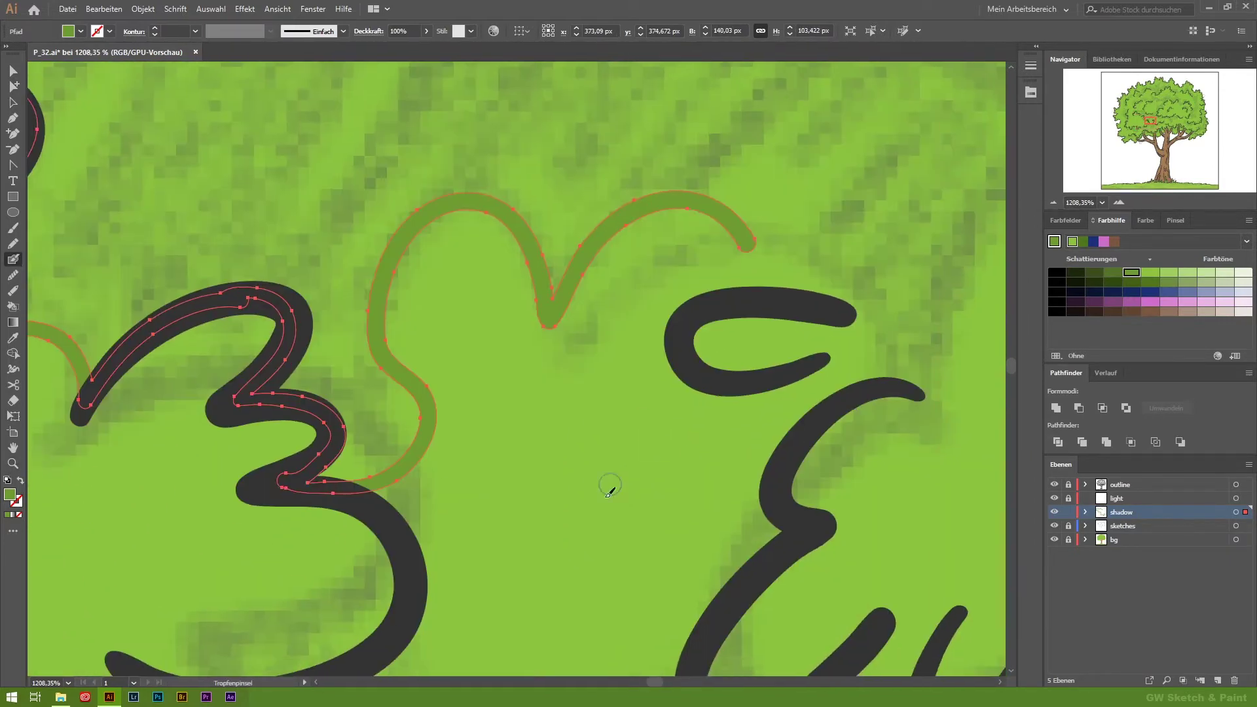
drag(404, 508, 845, 327)
scroll(844, 327, right, 3)
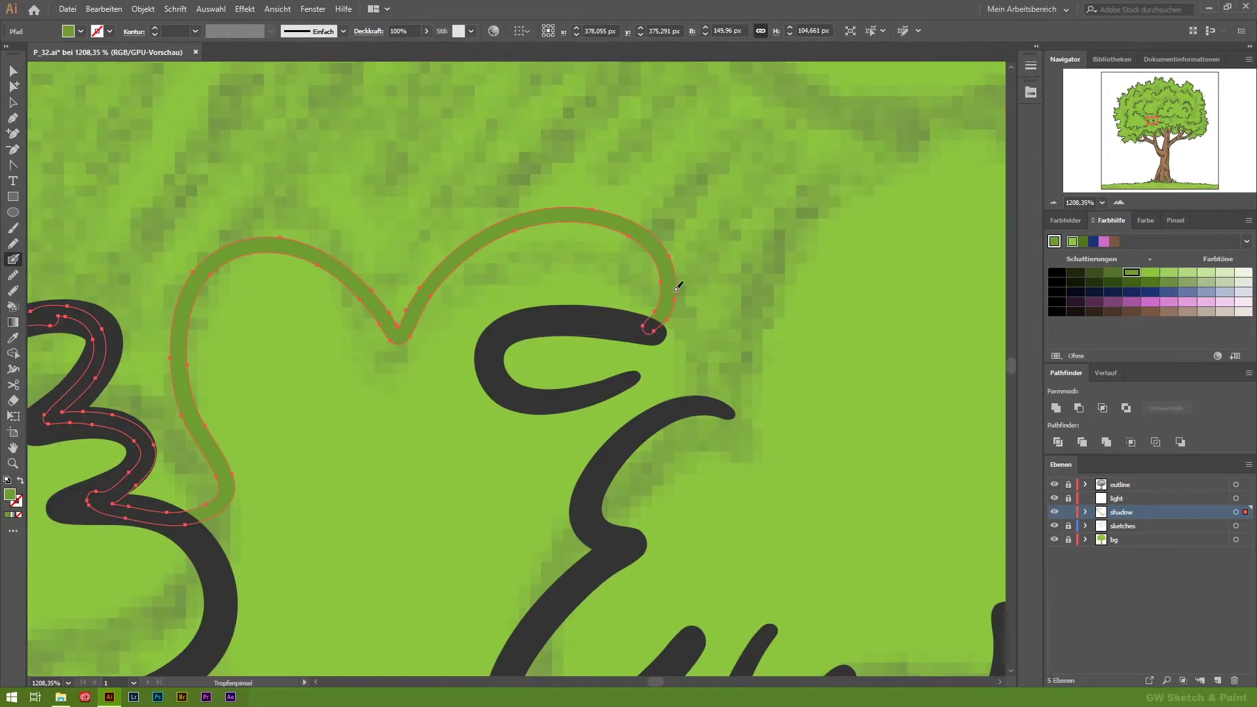
key(ctrl+z)
scroll(725, 389, down, 3)
scroll(681, 406, down, 5)
scroll(538, 395, up, 4)
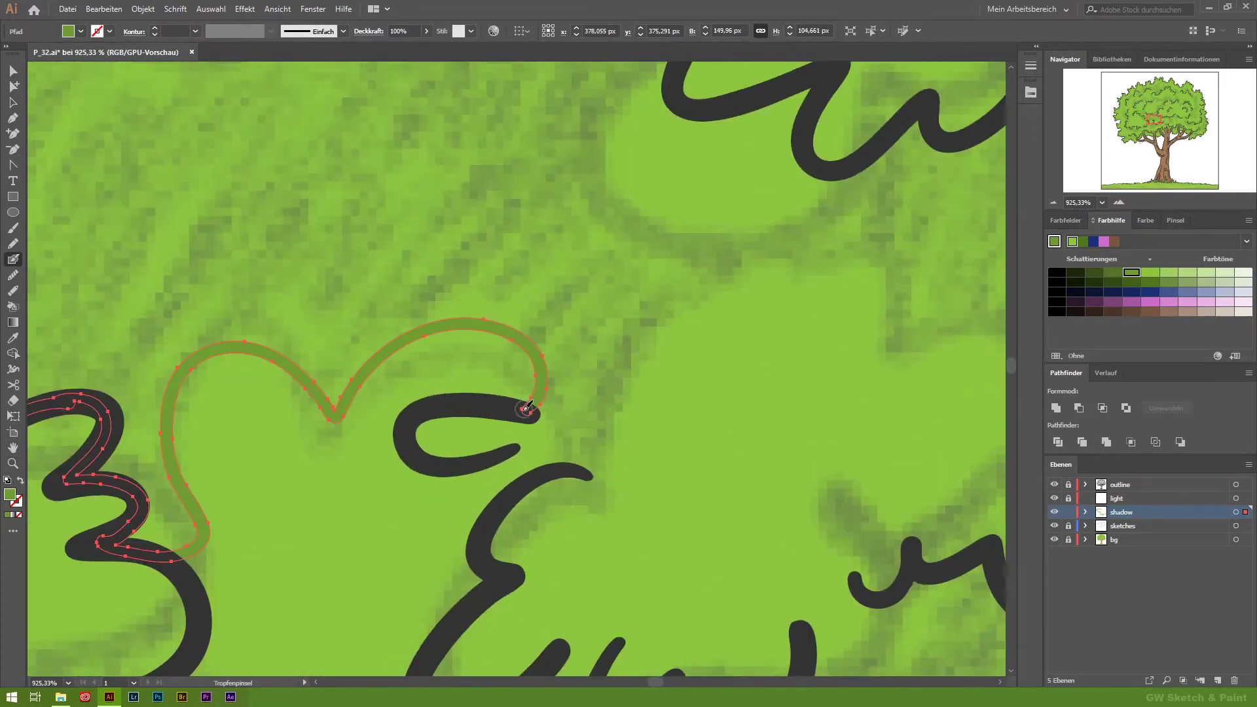
Extend the shadow stroke along the upper curve toward the 'm'-shaped lobes.
drag(593, 394, 802, 153)
drag(831, 201, 824, 410)
drag(828, 153, 664, 460)
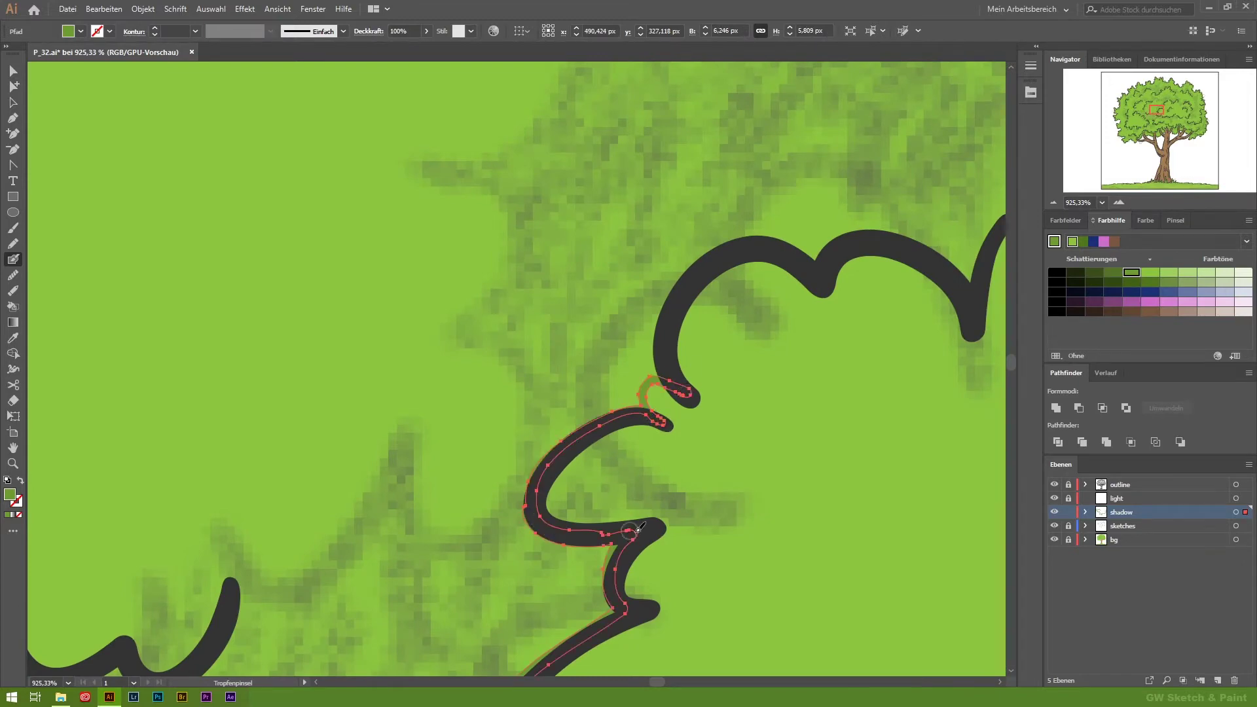
drag(794, 242, 543, 439)
drag(557, 455, 640, 423)
drag(868, 211, 783, 427)
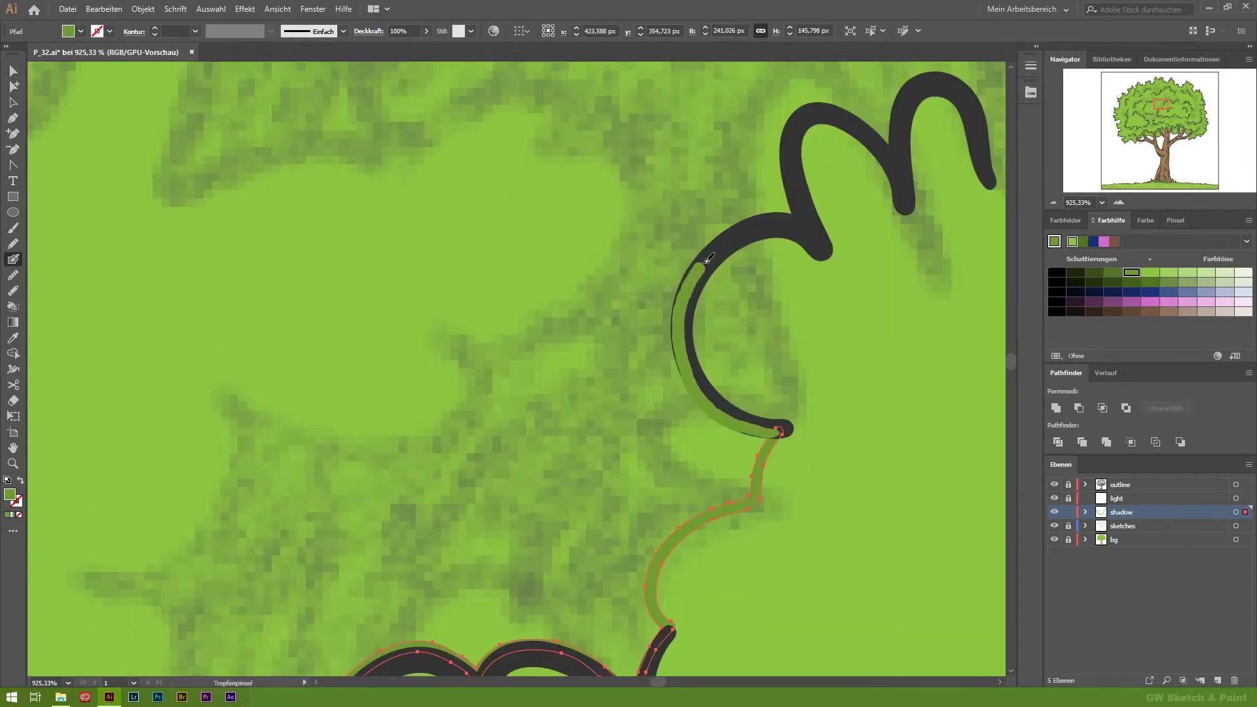
drag(845, 129, 718, 354)
drag(802, 396, 675, 371)
drag(709, 322, 387, 264)
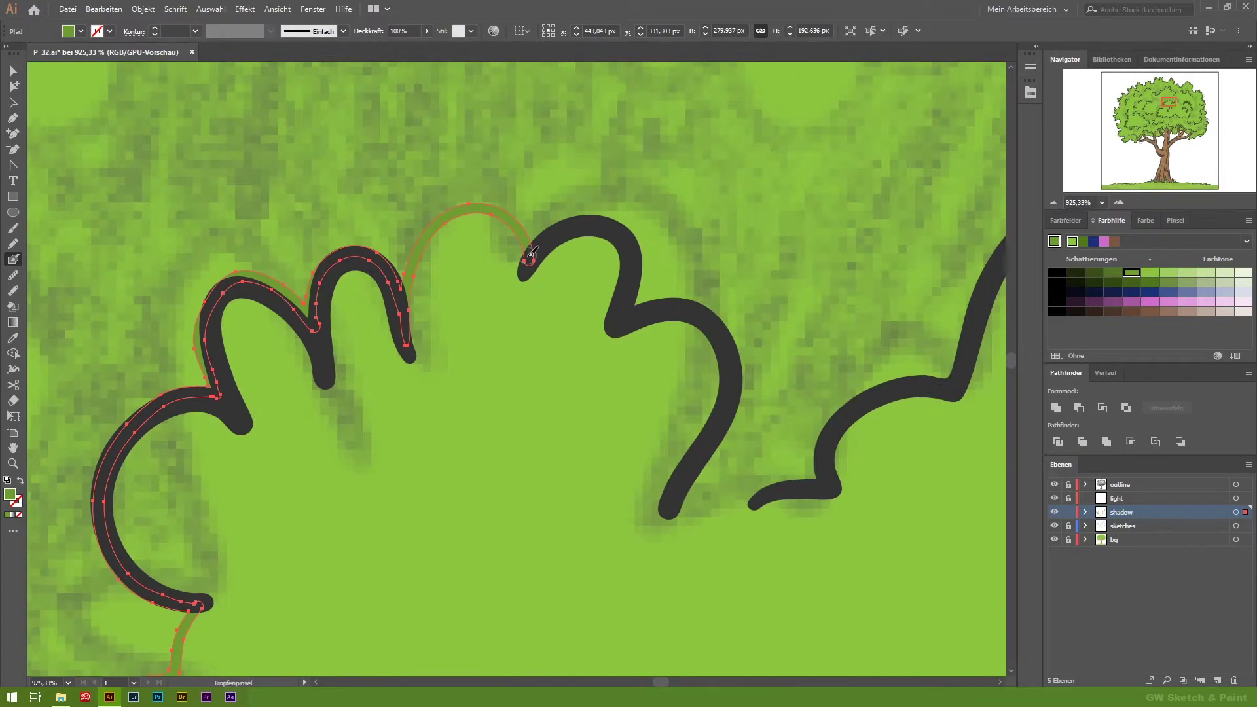
scroll(929, 383, down, 5)
scroll(651, 225, down, 3)
mouse_move(659, 500)
mouse_down()
mouse_move(710, 272)
mouse_move(612, 494)
mouse_move(471, 510)
mouse_up()
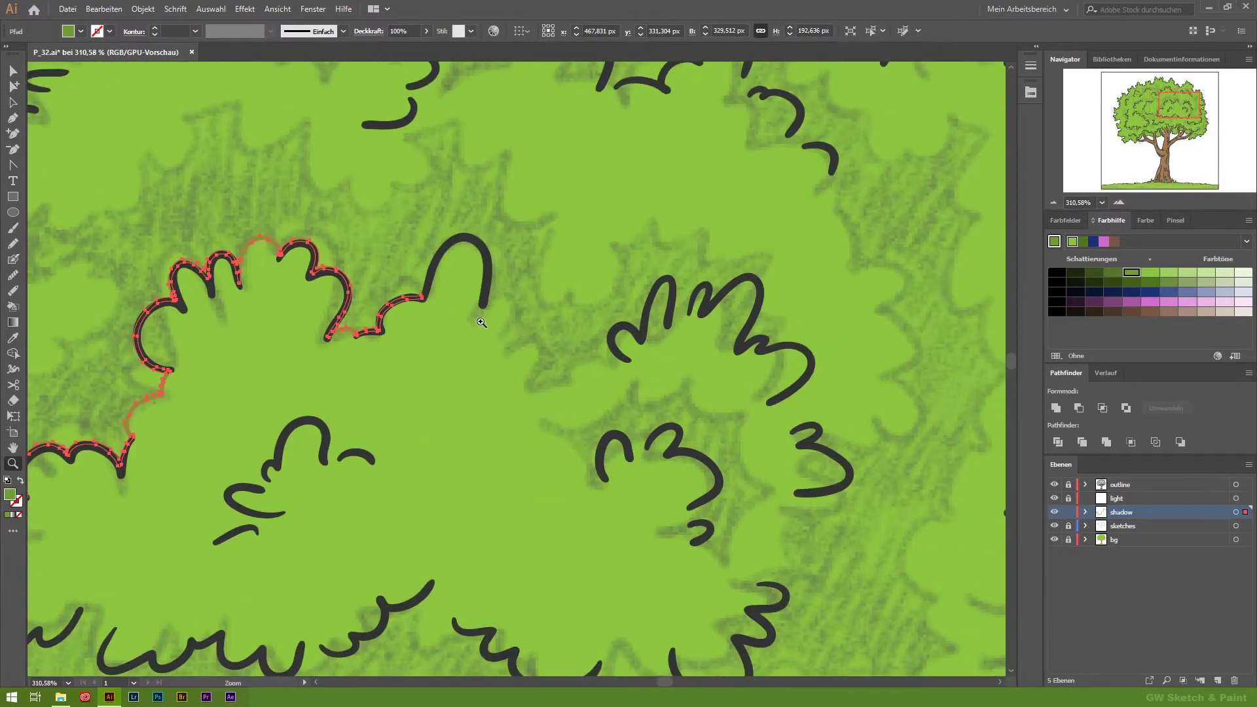
Trace shadow along the arch, M-shaped curve and right outline.
scroll(472, 393, up, 5)
drag(498, 211, 131, 383)
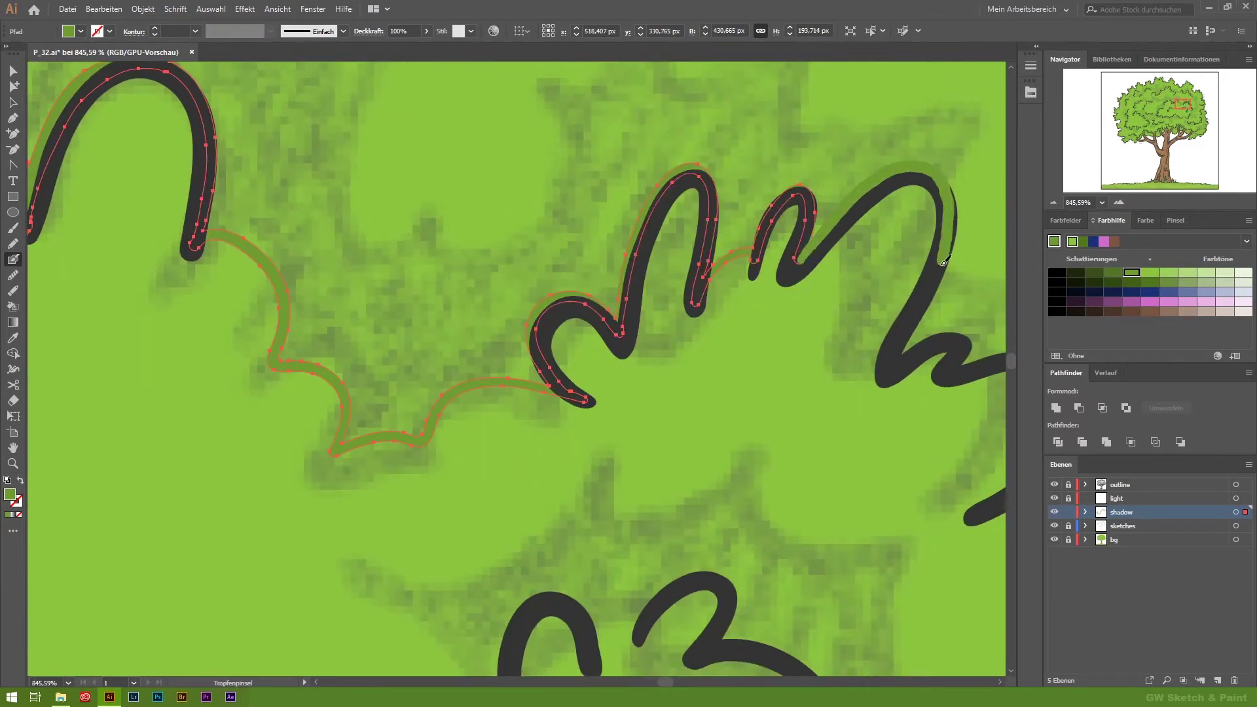
drag(943, 261, 553, 388)
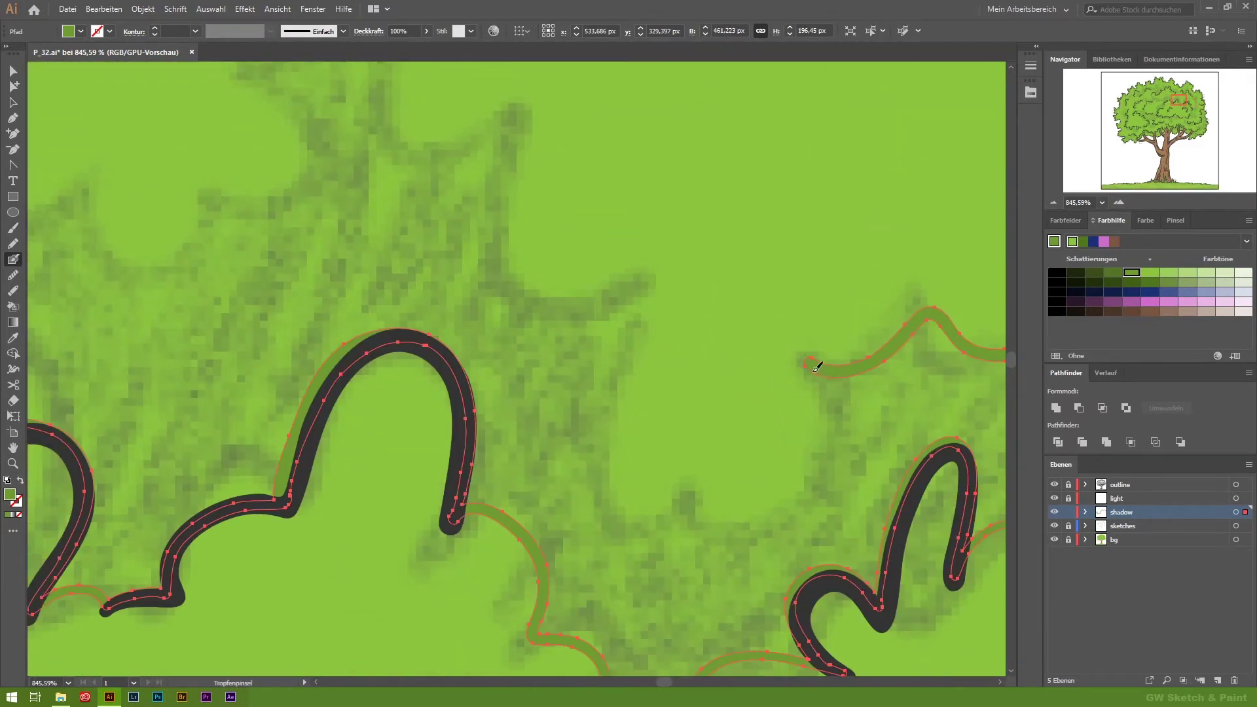
drag(812, 359, 785, 530)
mouse_move(399, 479)
mouse_down()
mouse_move(763, 258)
mouse_move(188, 454)
mouse_move(777, 283)
mouse_move(472, 308)
mouse_up()
Extend the shadow stroke into the next section and down the dark arc.
drag(513, 140, 534, 155)
scroll(639, 458, down, 5)
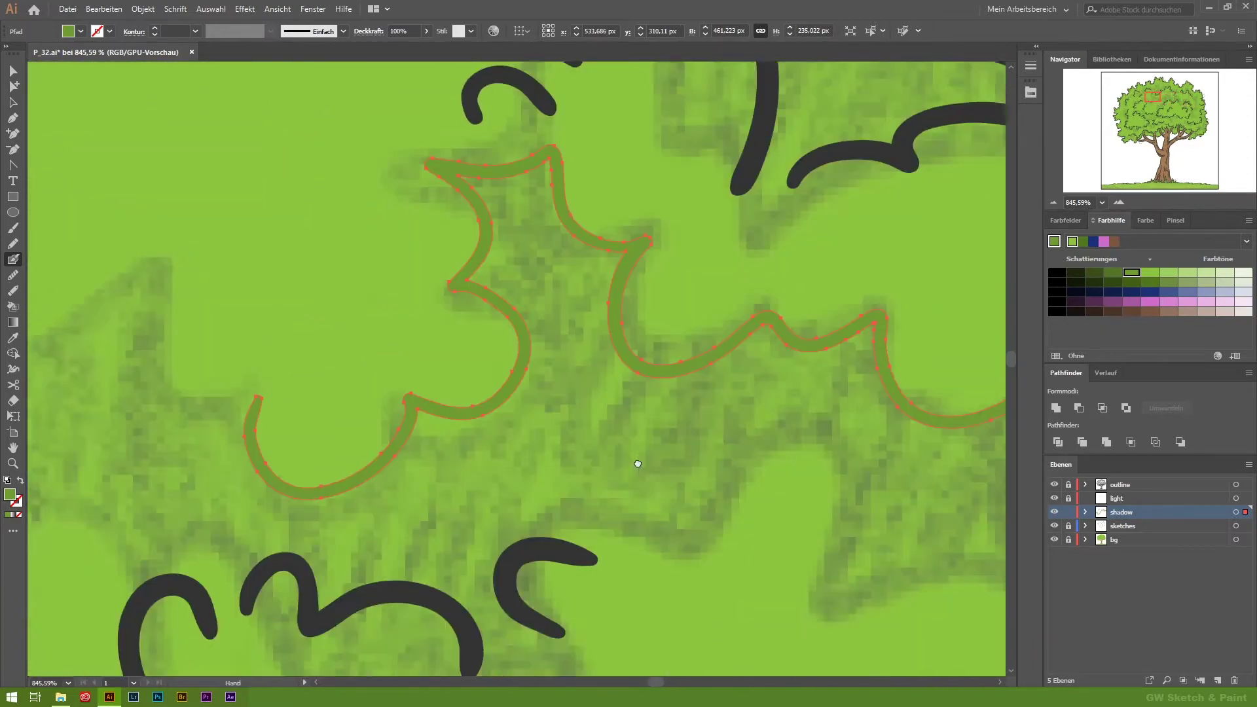
scroll(800, 483, up, 3)
scroll(709, 434, up, 3)
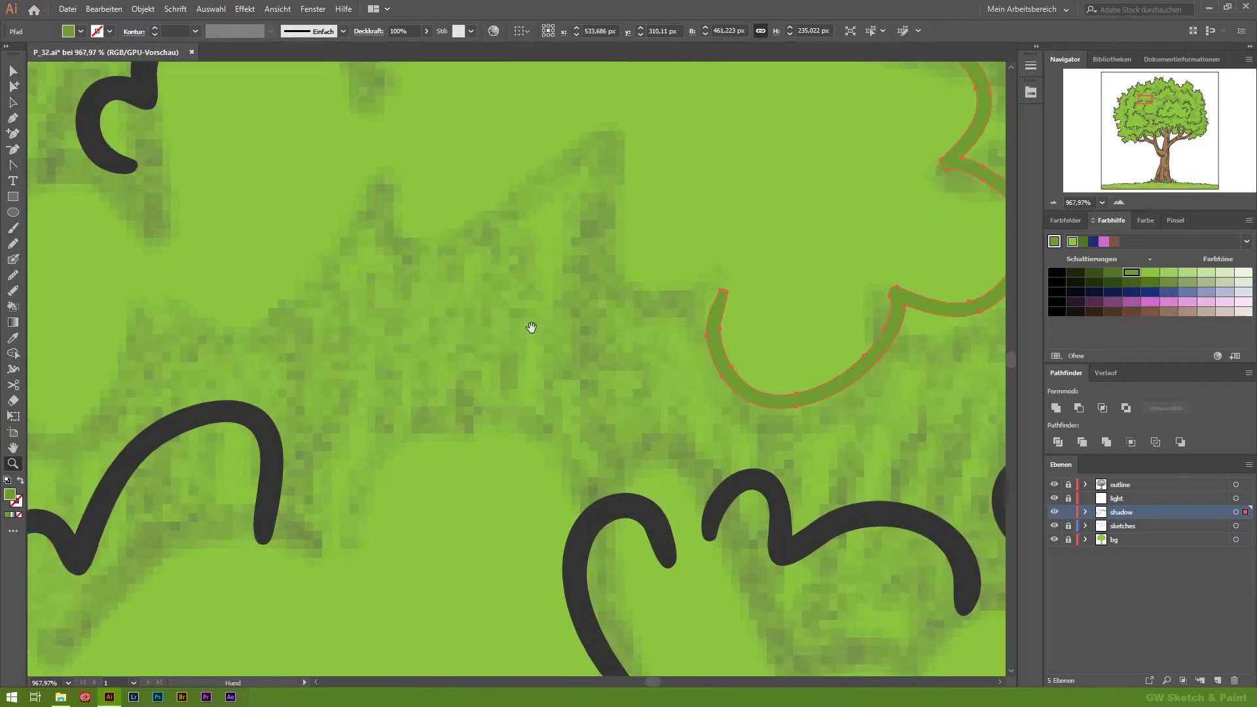
mouse_move(715, 322)
mouse_down()
mouse_move(587, 396)
mouse_move(927, 317)
mouse_up()
drag(309, 564, 410, 217)
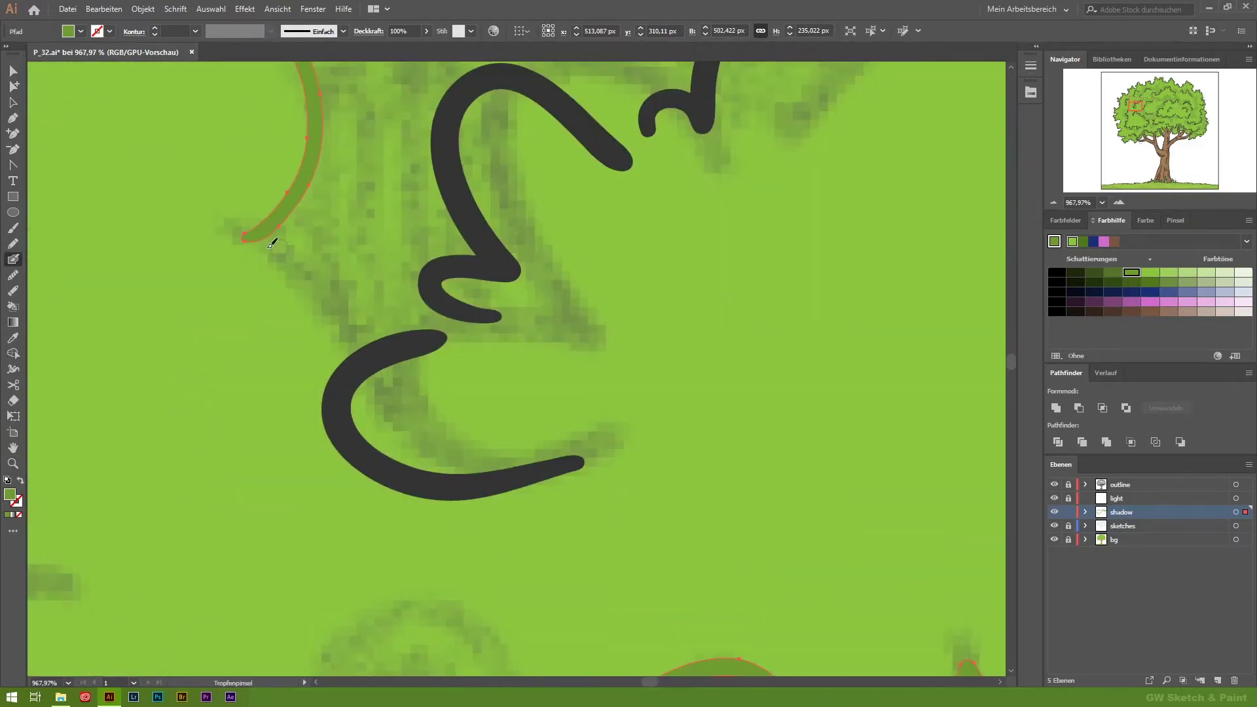
drag(692, 189, 627, 385)
drag(409, 451, 500, 294)
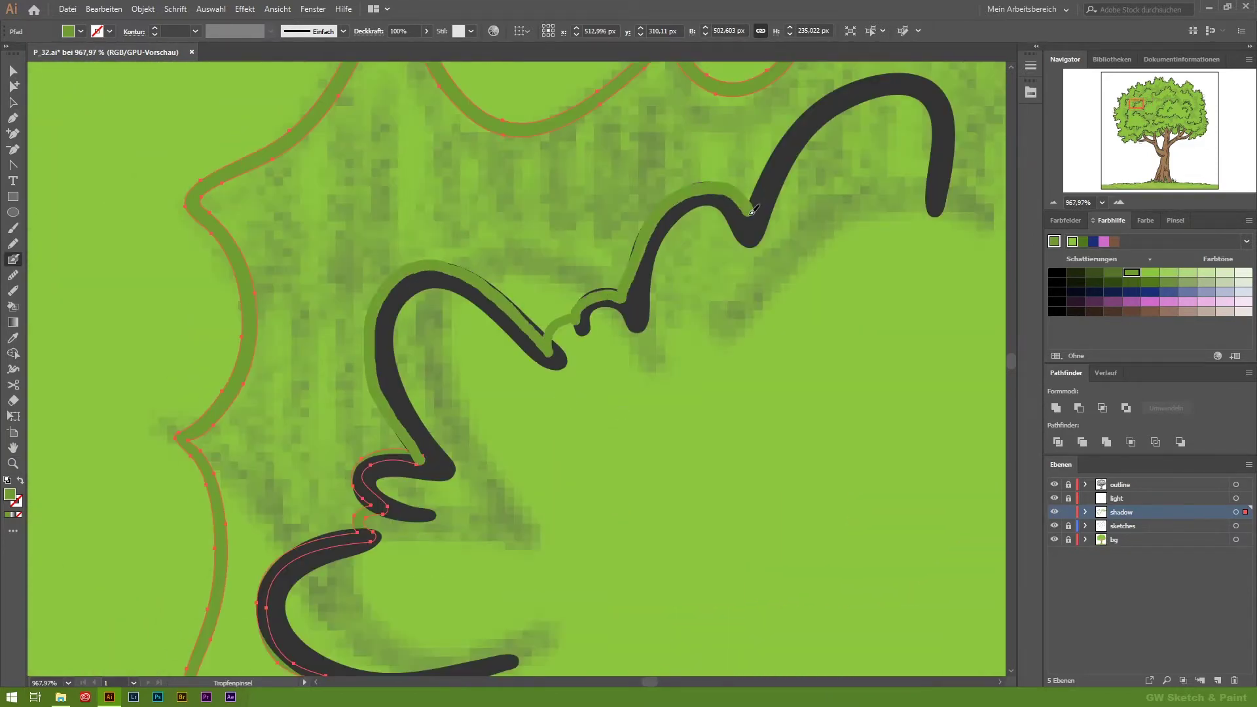
drag(743, 193, 267, 354)
drag(272, 374, 359, 253)
drag(760, 394, 776, 438)
Trace shadow along the lobe edges near the dark C shape.
drag(874, 440, 554, 423)
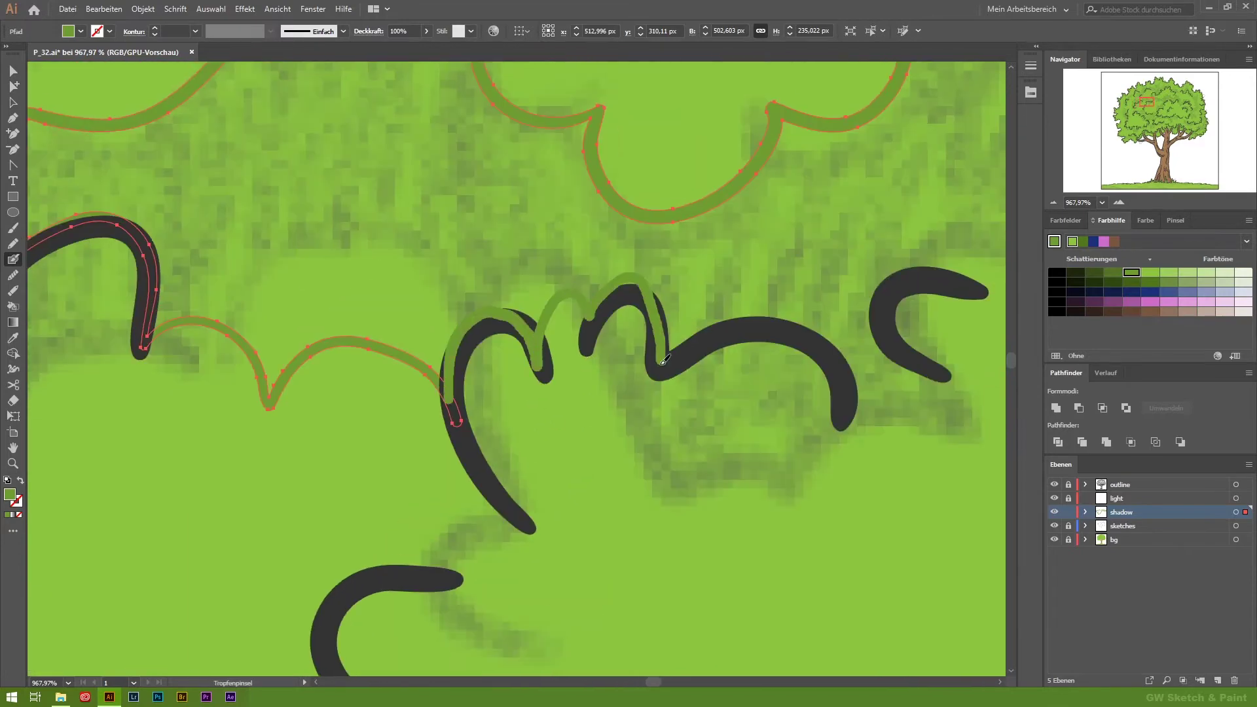
drag(887, 282, 591, 386)
drag(467, 147, 553, 327)
mouse_move(851, 294)
mouse_down()
mouse_move(564, 373)
mouse_move(558, 592)
mouse_move(622, 668)
mouse_up()
drag(749, 107, 553, 579)
drag(708, 509, 905, 436)
drag(819, 237, 669, 409)
drag(462, 483, 822, 483)
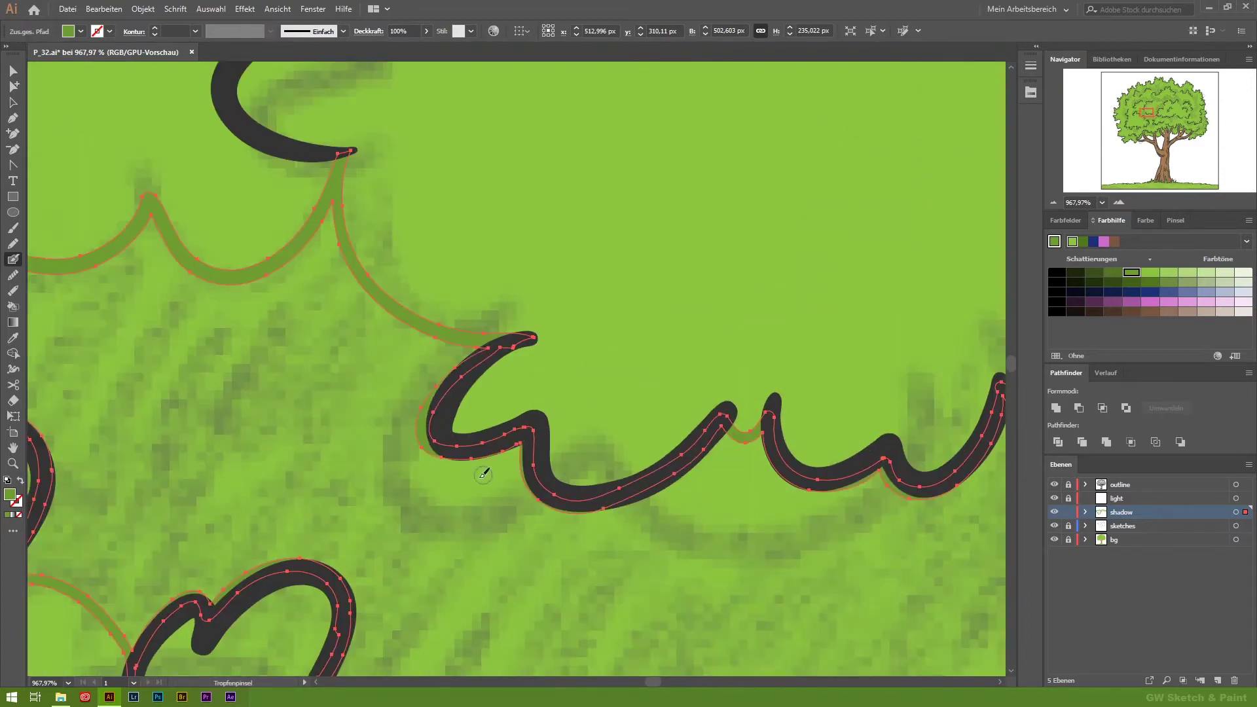
Deselect, toggle the sketch layer off and on, and fit the tree to check.
key(ctrl+shift+a)
click(1054, 525)
key(ctrl+0)
click(1054, 527)
drag(331, 268, 367, 311)
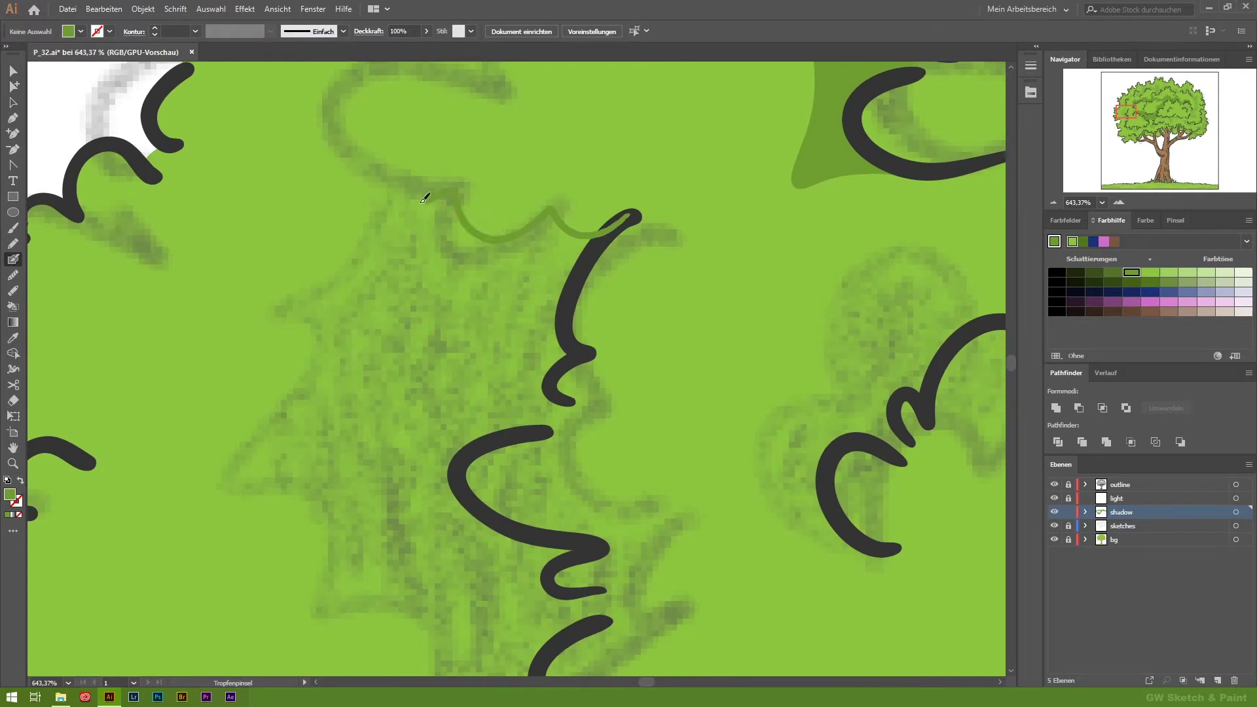
Paint Blob Brush shadow strokes along the left foliage edge over the dark C, checking against the sketch.
drag(248, 235, 391, 380)
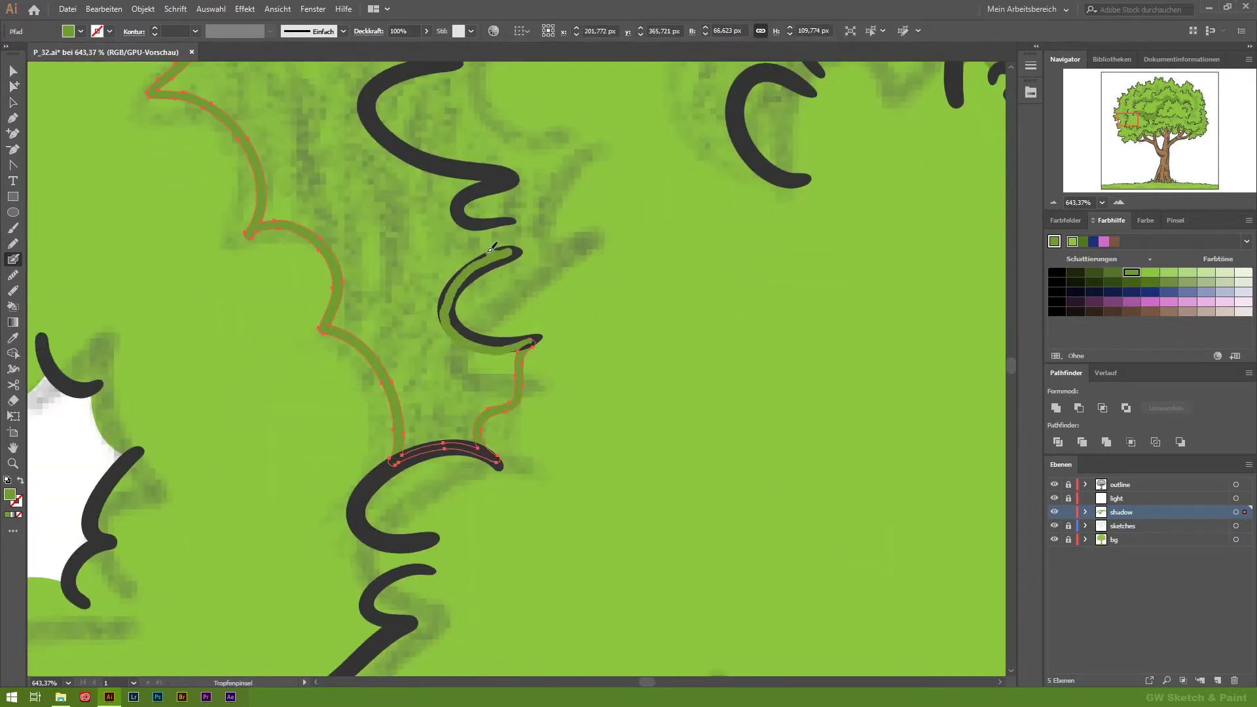
drag(493, 247, 501, 184)
scroll(517, 375, up, 5)
key(ctrl+minus)
key(ctrl+shift+a)
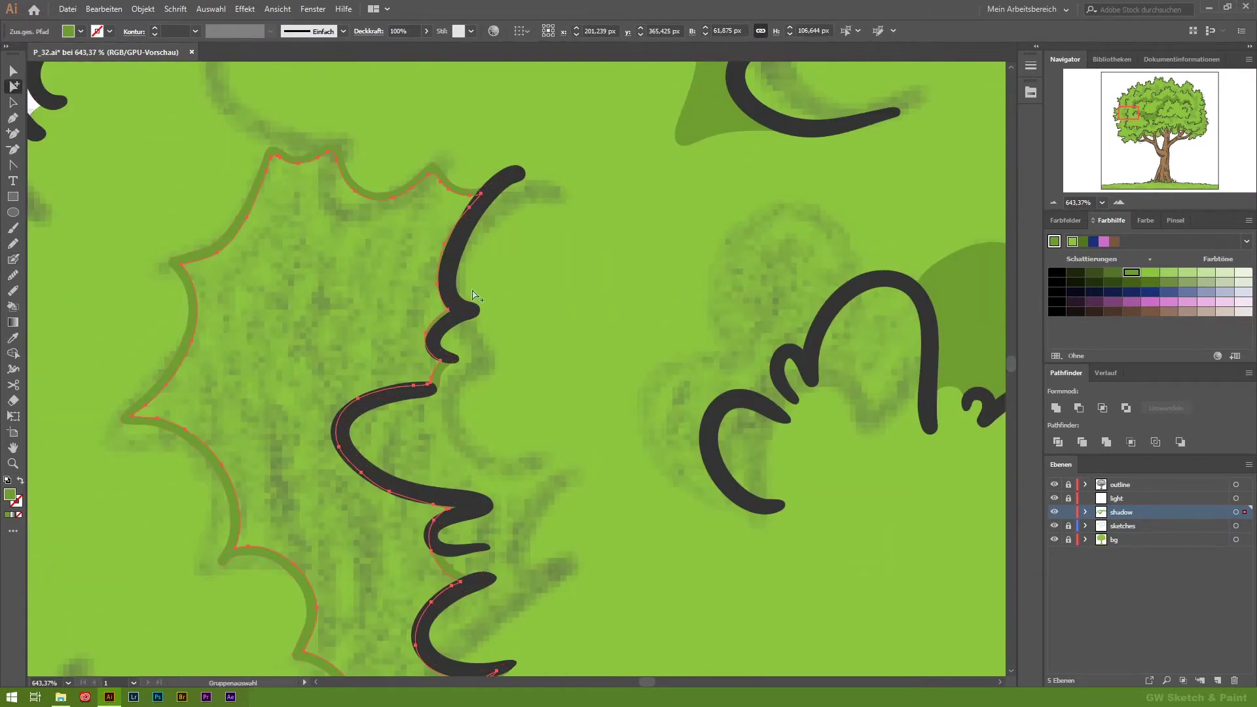
key(z)
click(1054, 526)
click(1054, 529)
Zoom in on the canopy edge and add another shadow stroke there, then review the canopy.
drag(720, 347, 786, 348)
key(shift+b)
drag(428, 496, 478, 332)
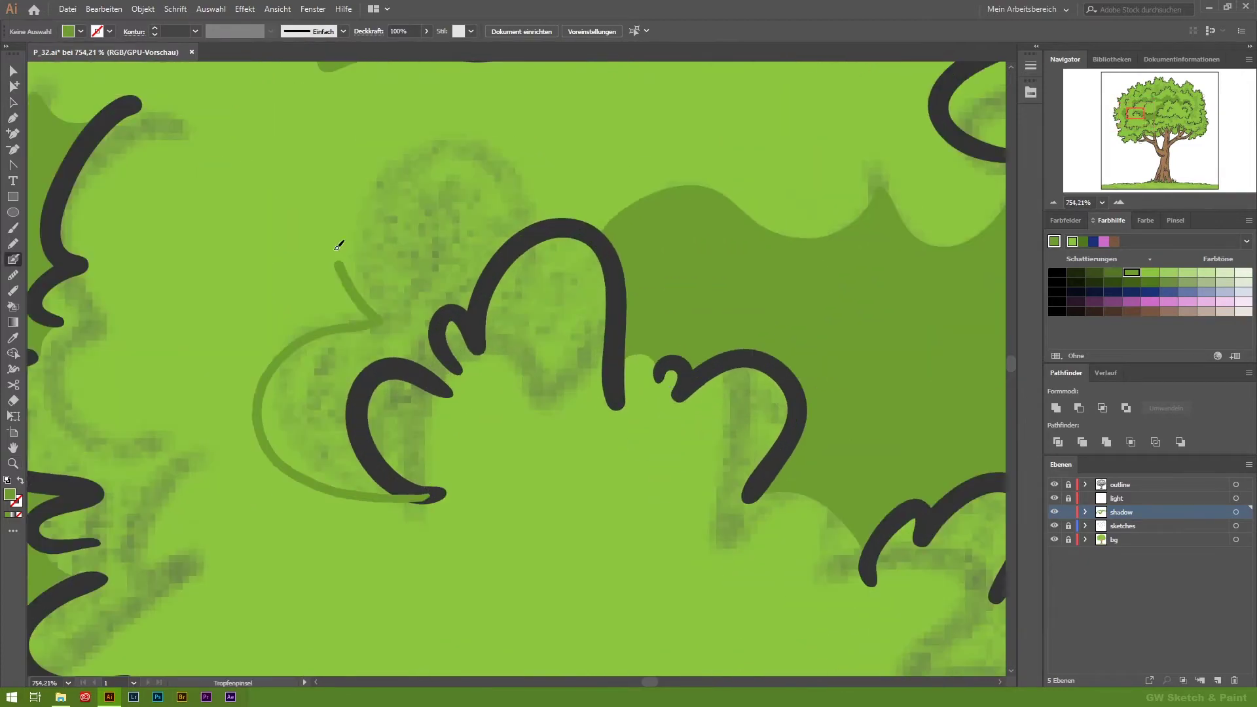
key(ctrl+shift+a)
key(z)
mouse_move(525, 508)
mouse_down()
mouse_move(410, 393)
mouse_move(458, 393)
mouse_up()
Trace the remaining left-foliage sketch edge, undo the stray extension, and merge it into the shadow.
key(shift+b)
mouse_move(421, 463)
mouse_down()
mouse_move(364, 84)
mouse_move(352, 307)
mouse_move(789, 174)
mouse_up()
drag(881, 190, 735, 344)
key(ctrl+z)
drag(187, 499, 316, 473)
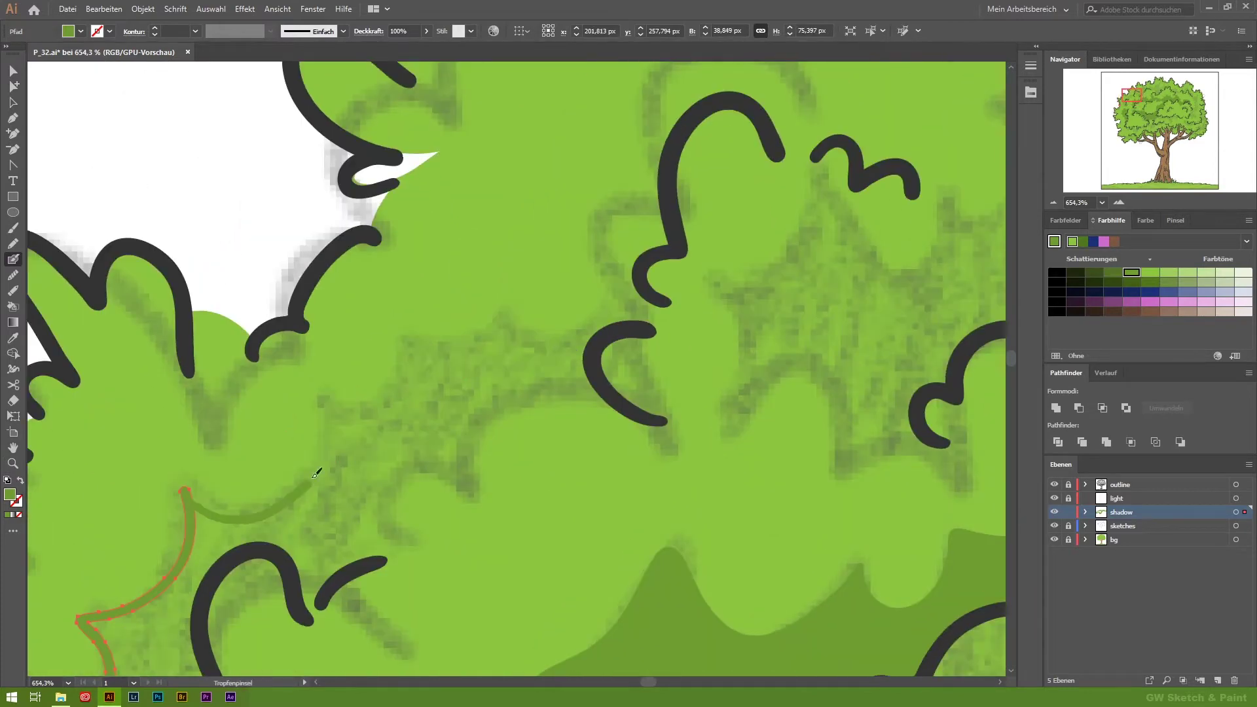
drag(581, 463, 469, 268)
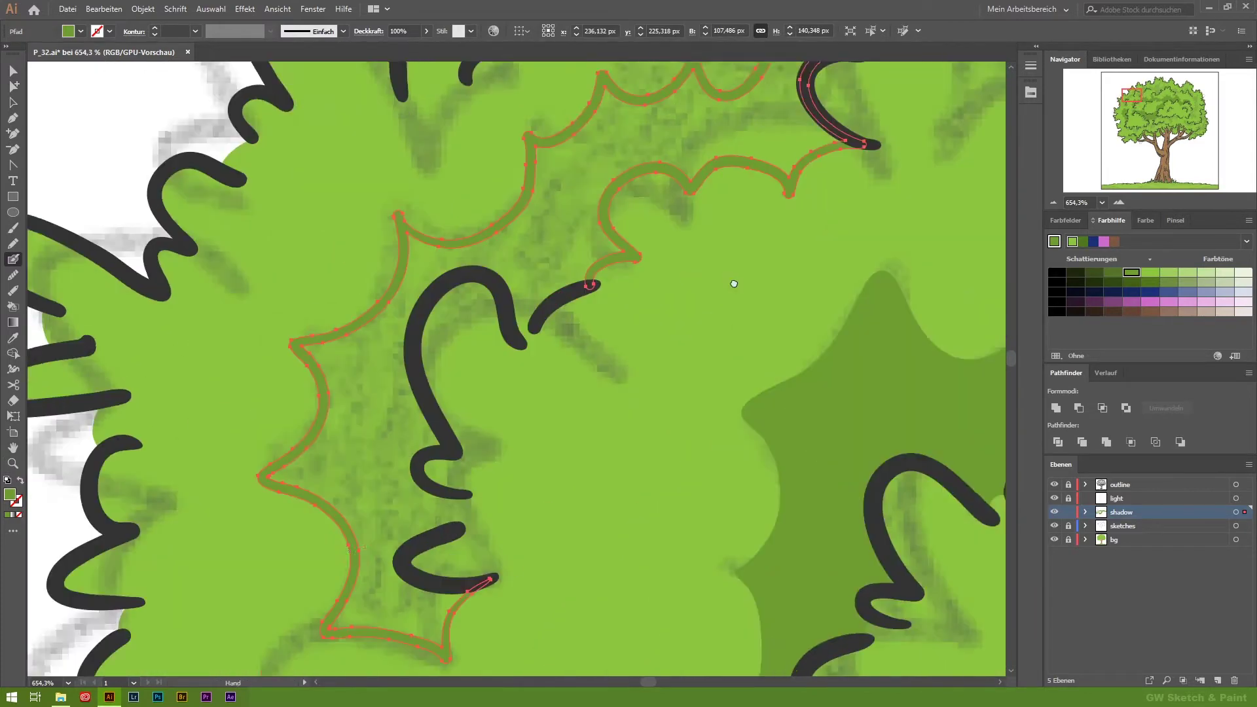
key(ctrl+shift+a)
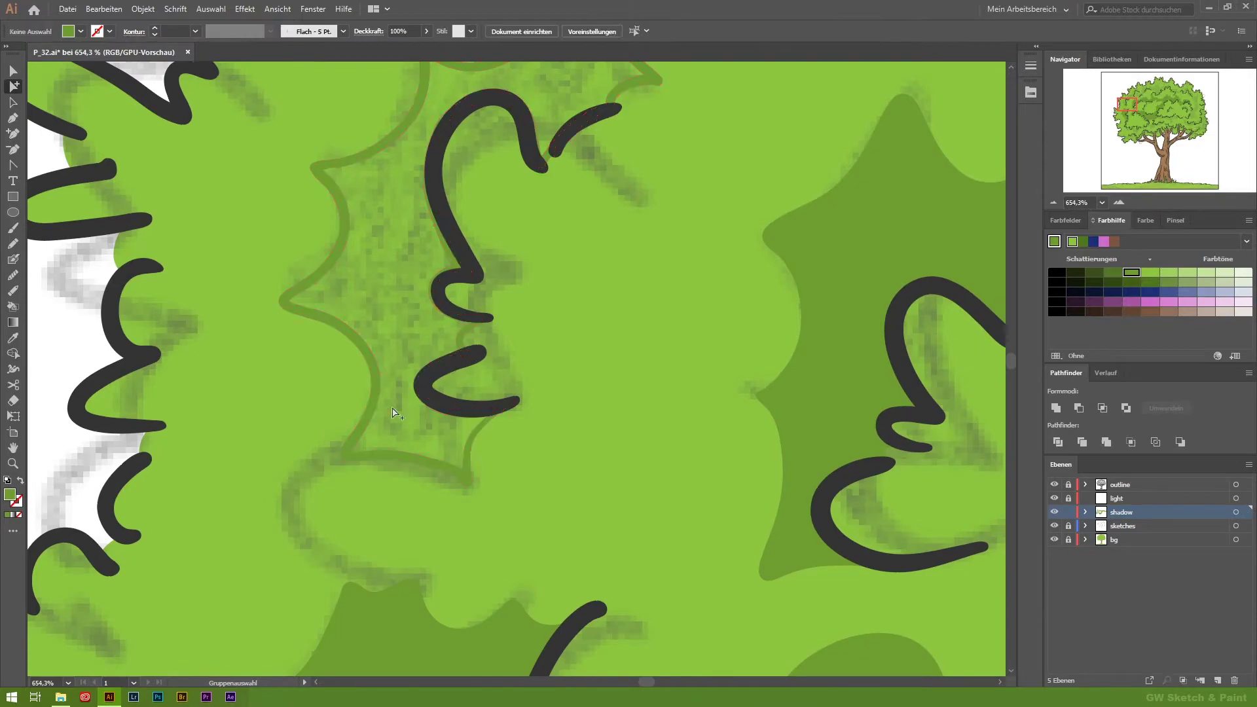
key(ctrl+0)
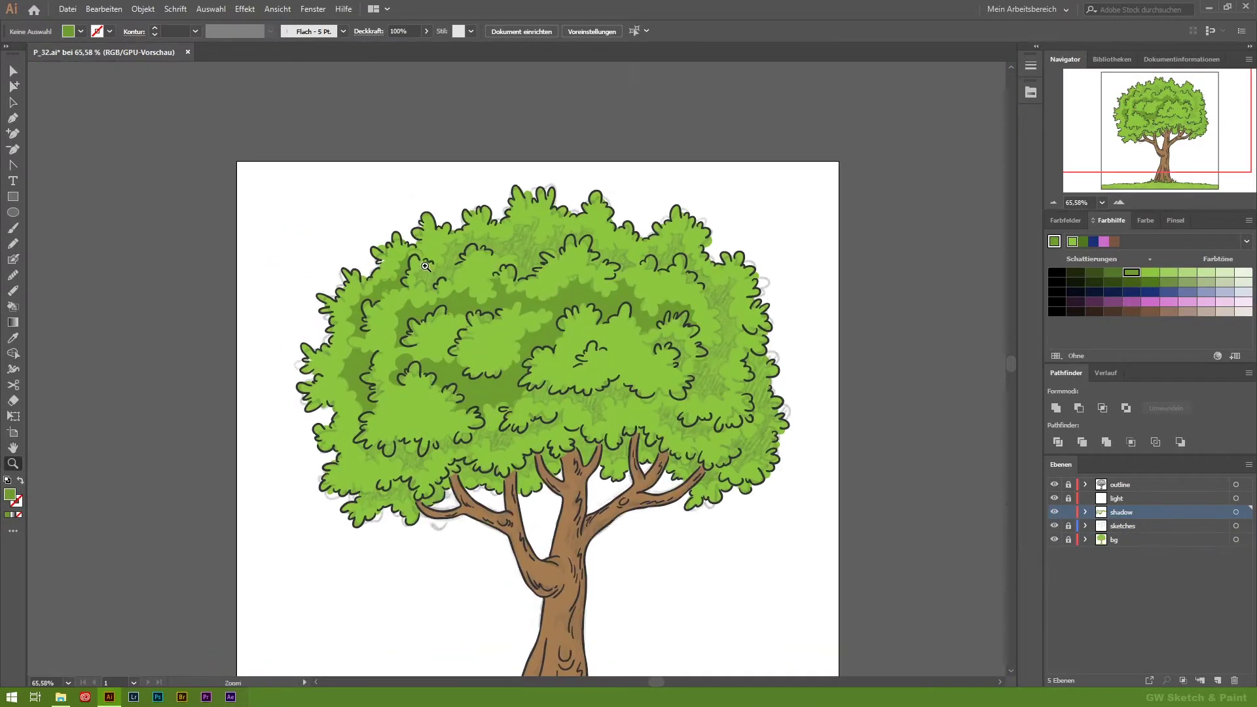
Paint darker green shadow strokes across the upper-left canopy, along the 3-shaped outline.
scroll(426, 183, up, 10)
scroll(542, 303, down, 1)
drag(689, 193, 542, 354)
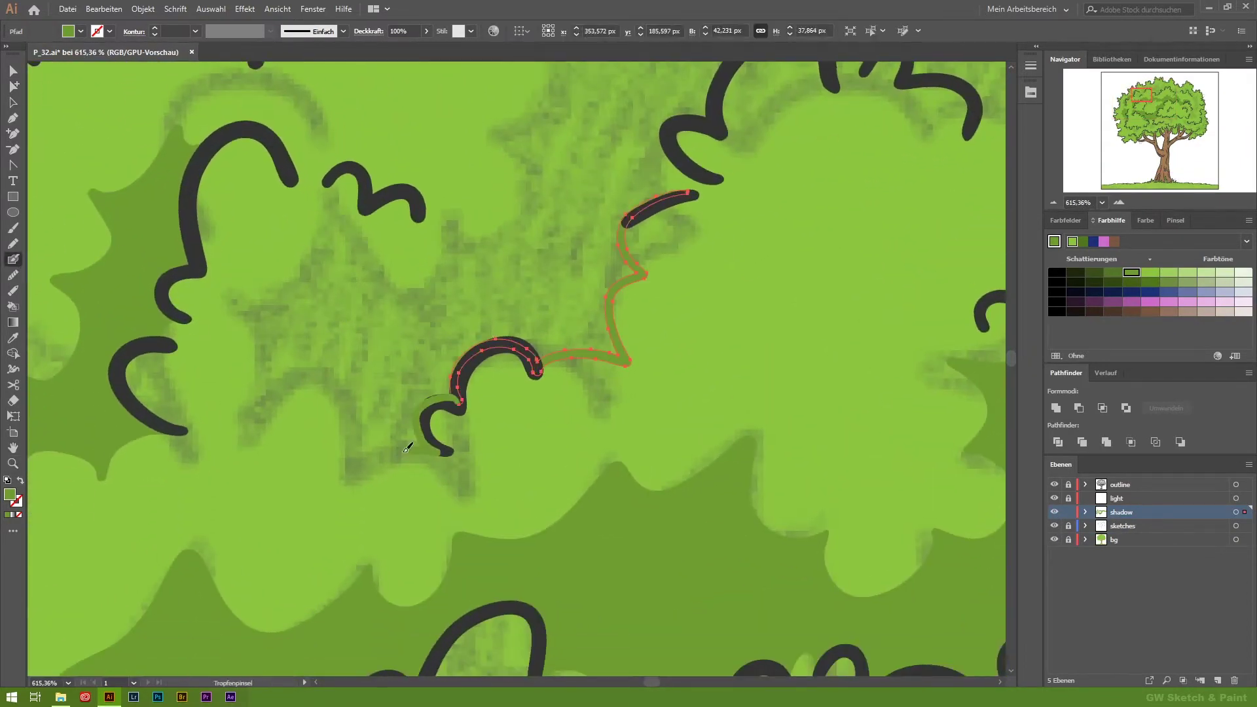
scroll(719, 194, up, 5)
scroll(640, 364, right, 3)
mouse_move(496, 281)
mouse_down()
mouse_move(666, 219)
mouse_move(903, 441)
mouse_up()
scroll(904, 441, down, 2)
scroll(903, 440, right, 4)
drag(365, 191, 834, 430)
scroll(834, 429, right, 4)
drag(524, 252, 607, 212)
scroll(644, 479, down, 1)
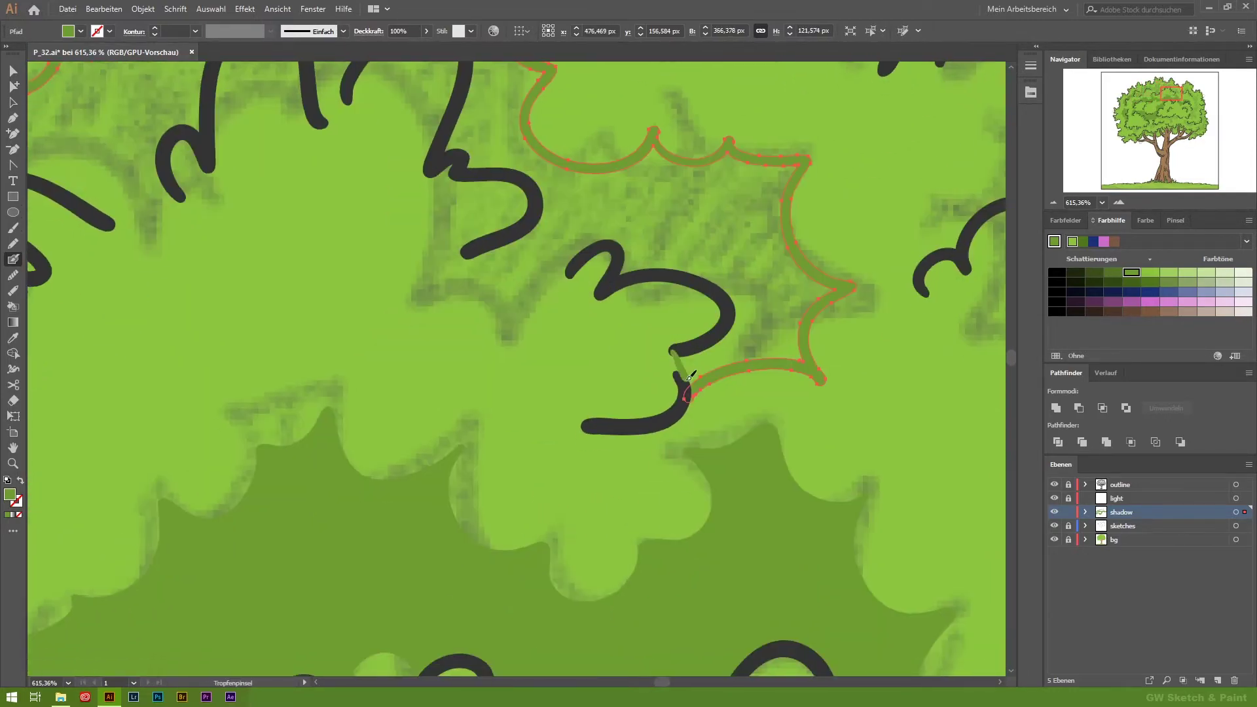
scroll(674, 367, up, 2)
scroll(720, 295, up, 2)
drag(763, 273, 568, 313)
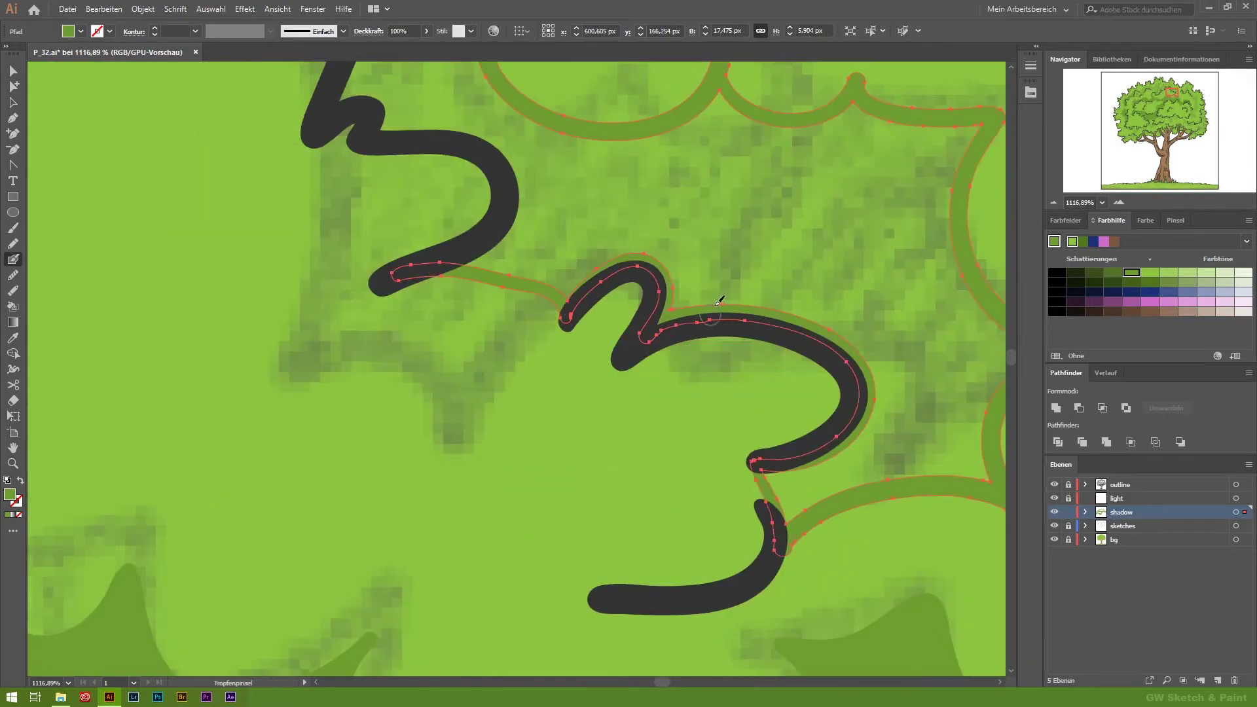
Pan to the next canopy lobes and paint a shadow stroke along their outline.
drag(674, 316, 805, 447)
drag(589, 294, 753, 393)
drag(458, 341, 727, 301)
drag(199, 321, 357, 222)
drag(319, 432, 624, 167)
drag(542, 193, 577, 230)
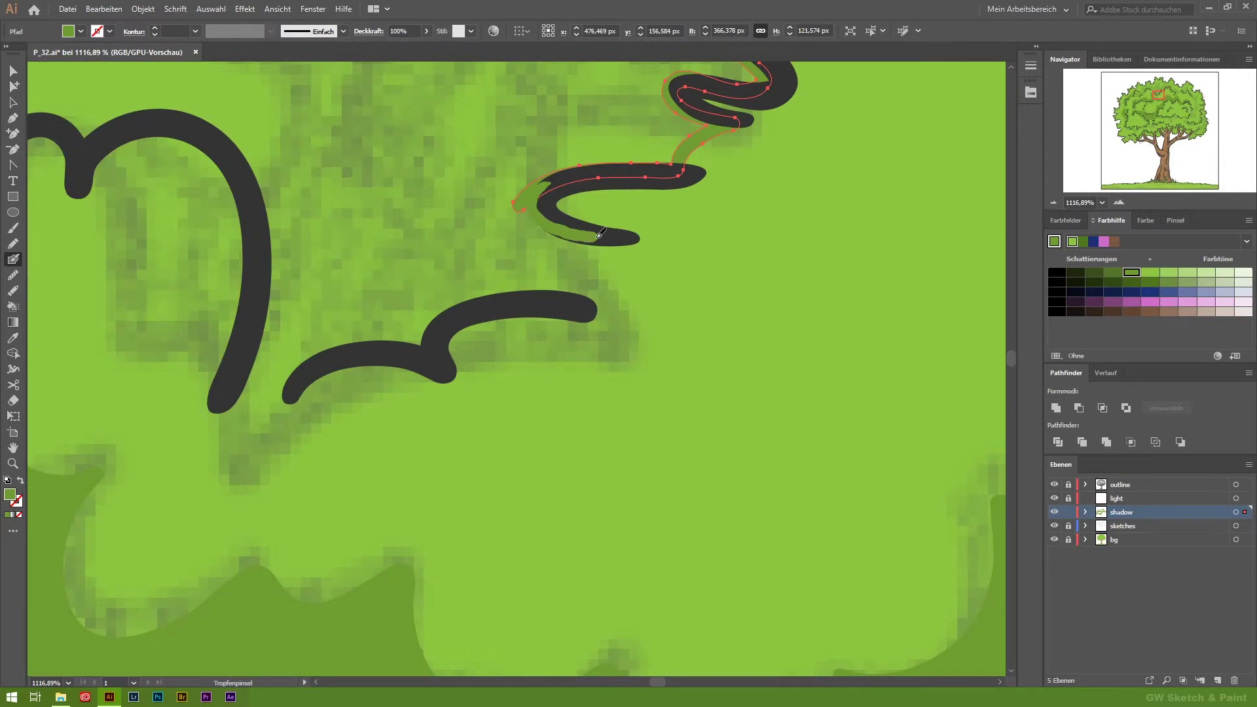
mouse_move(241, 377)
mouse_down()
mouse_move(629, 185)
mouse_move(738, 362)
mouse_up()
mouse_move(615, 389)
mouse_down()
mouse_move(492, 329)
mouse_move(787, 133)
mouse_up()
key(ctrl+shift+a)
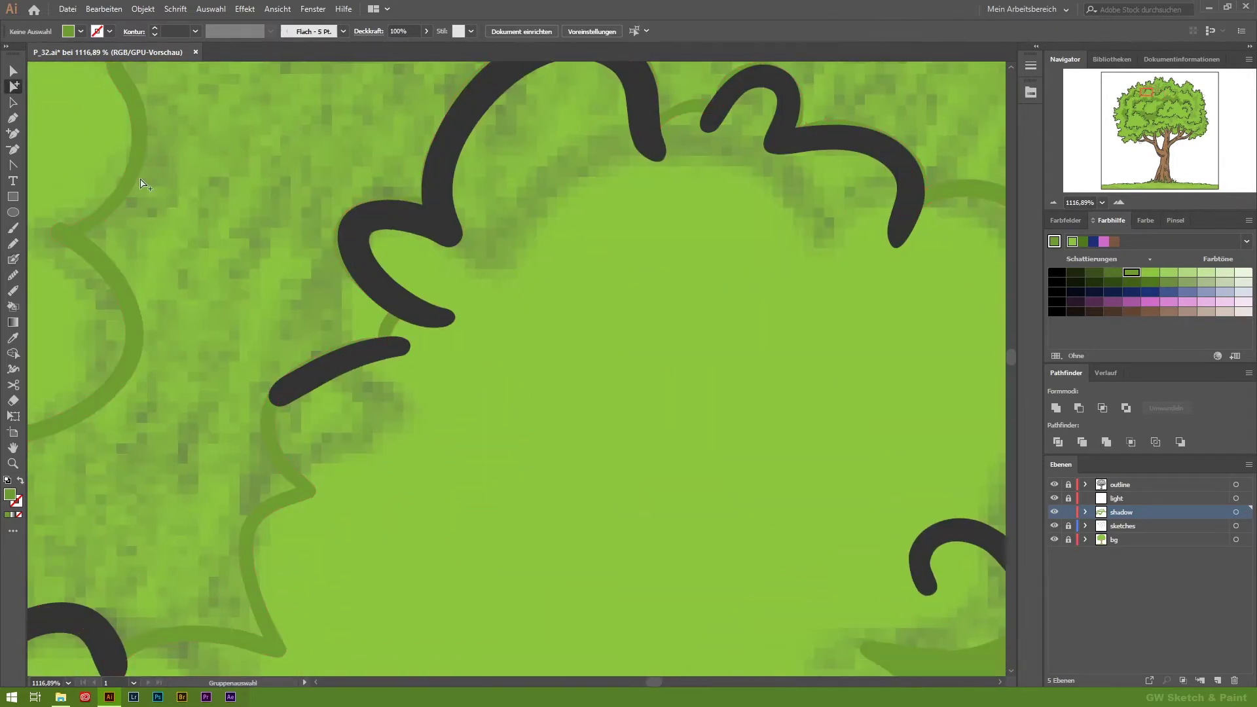
double_click(13, 447)
Shade the left-centre of the crown with a shadow stroke following the curve.
click(13, 463)
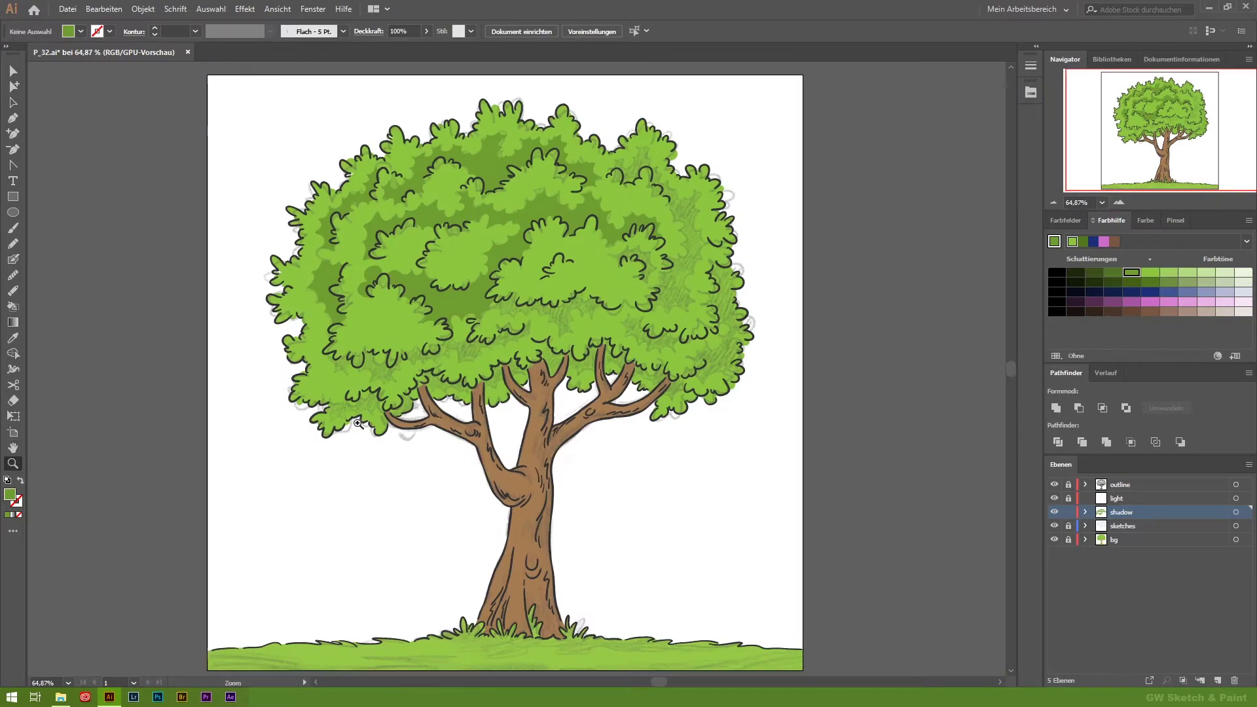
drag(629, 321, 725, 320)
drag(283, 326, 345, 326)
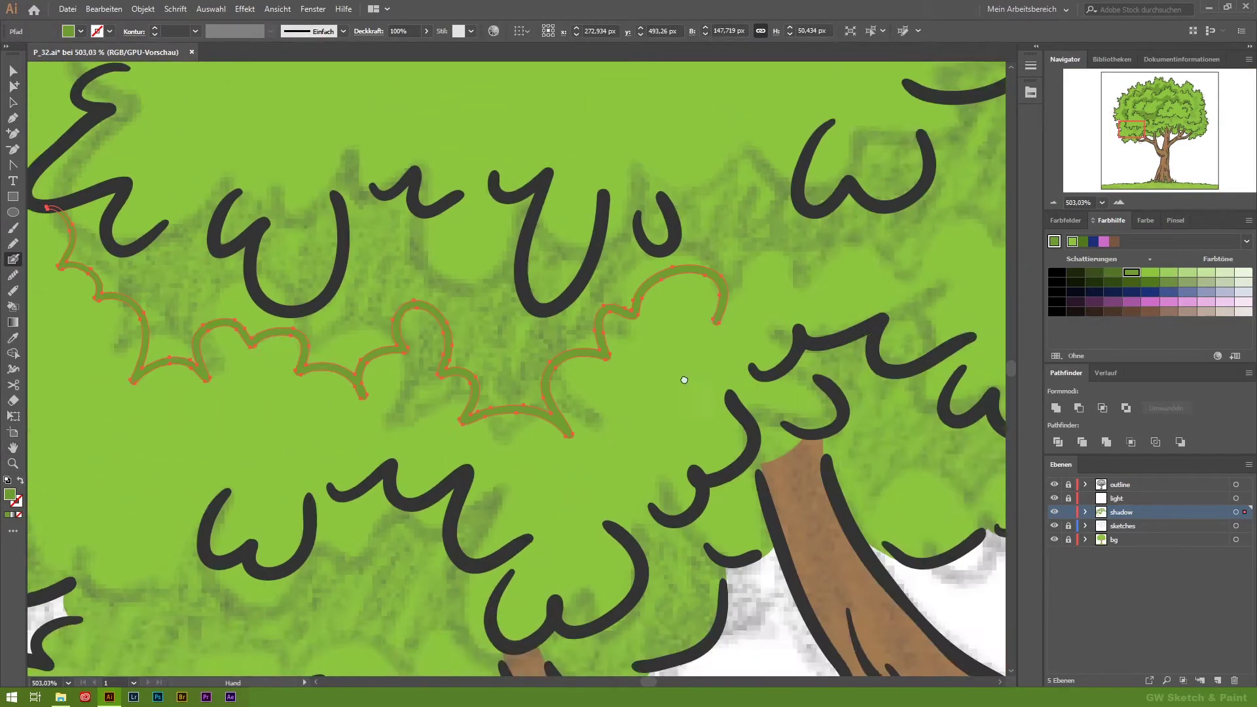
drag(125, 550, 270, 433)
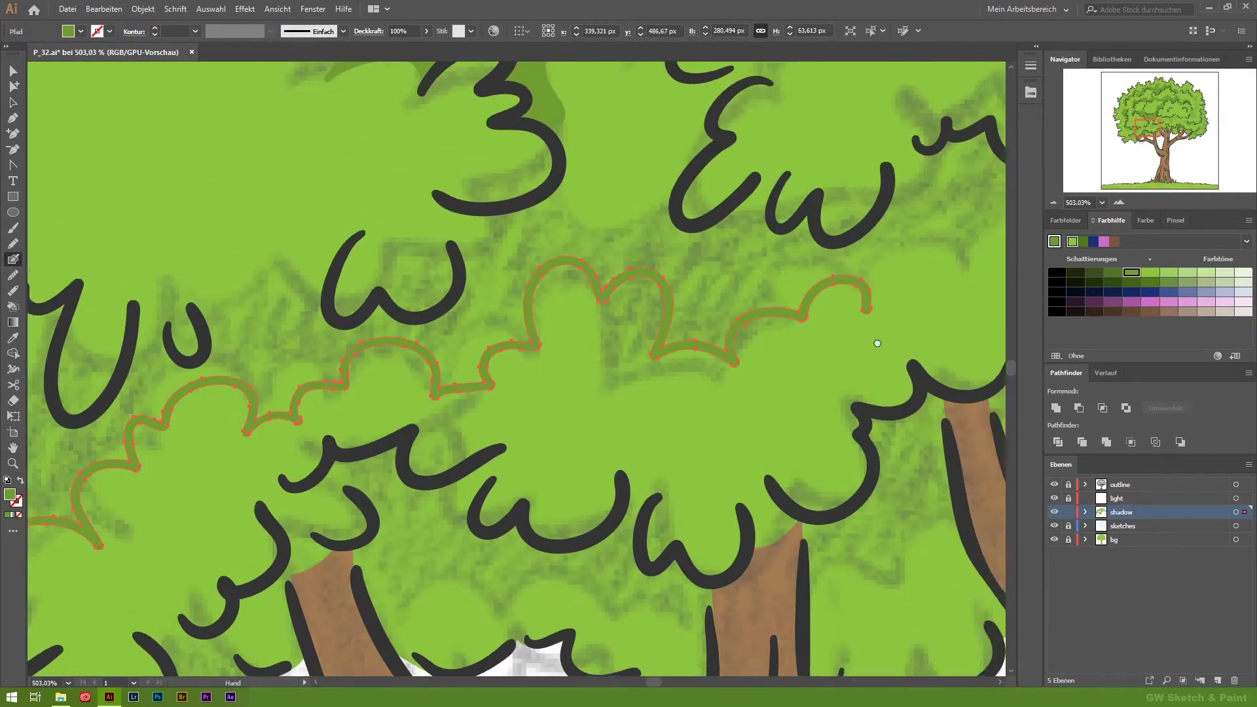
drag(559, 289, 717, 293)
drag(612, 445, 682, 303)
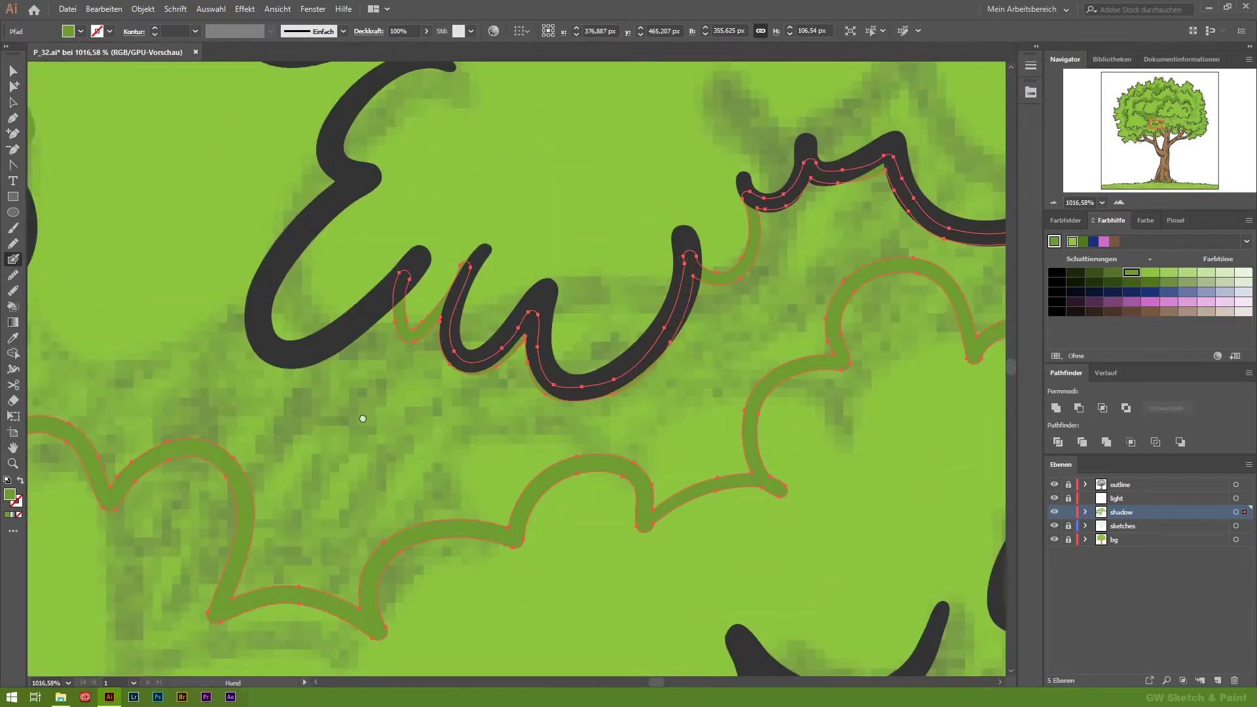
mouse_move(690, 297)
mouse_down()
mouse_move(408, 305)
mouse_move(322, 375)
mouse_move(604, 323)
mouse_up()
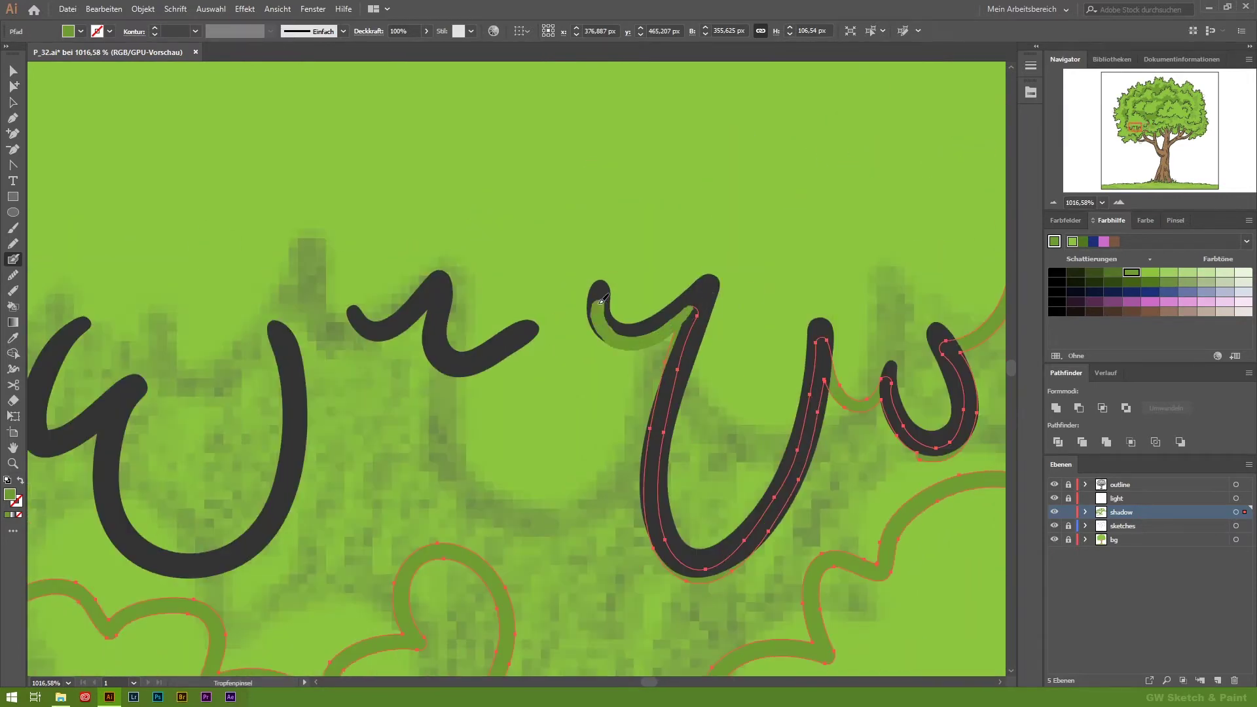
drag(359, 315, 354, 311)
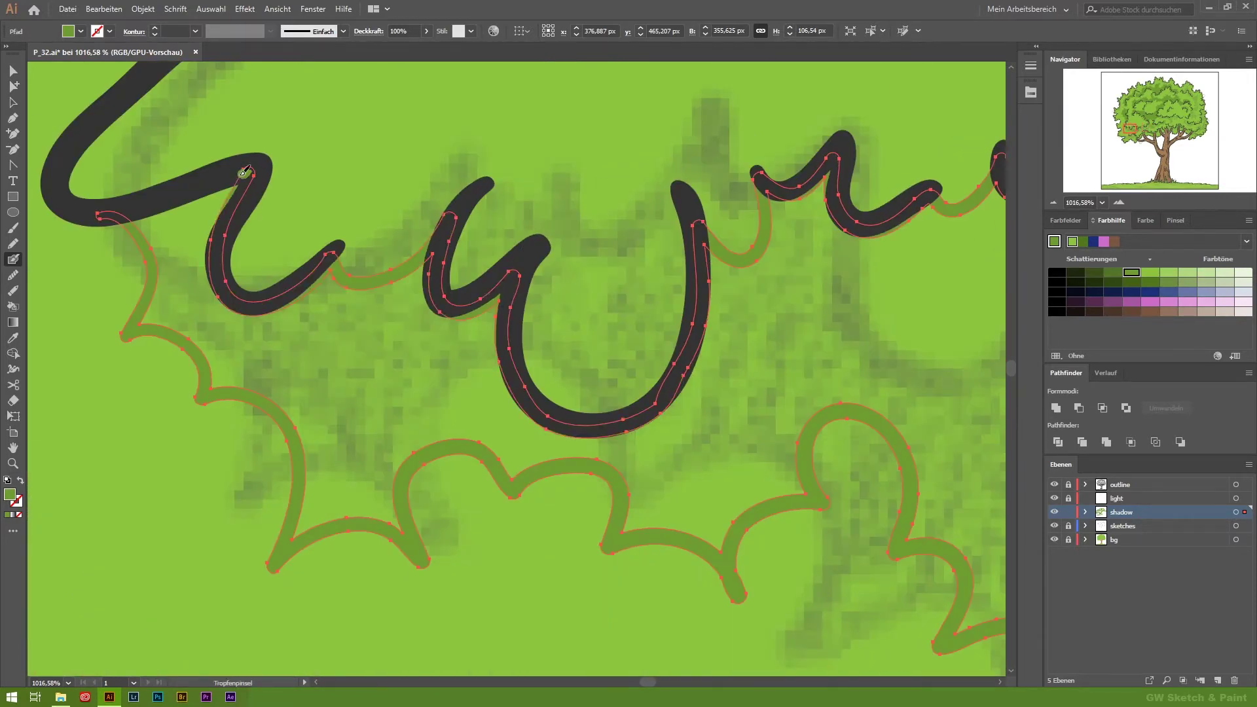
key(ctrl+shift+a)
key(ctrl+0)
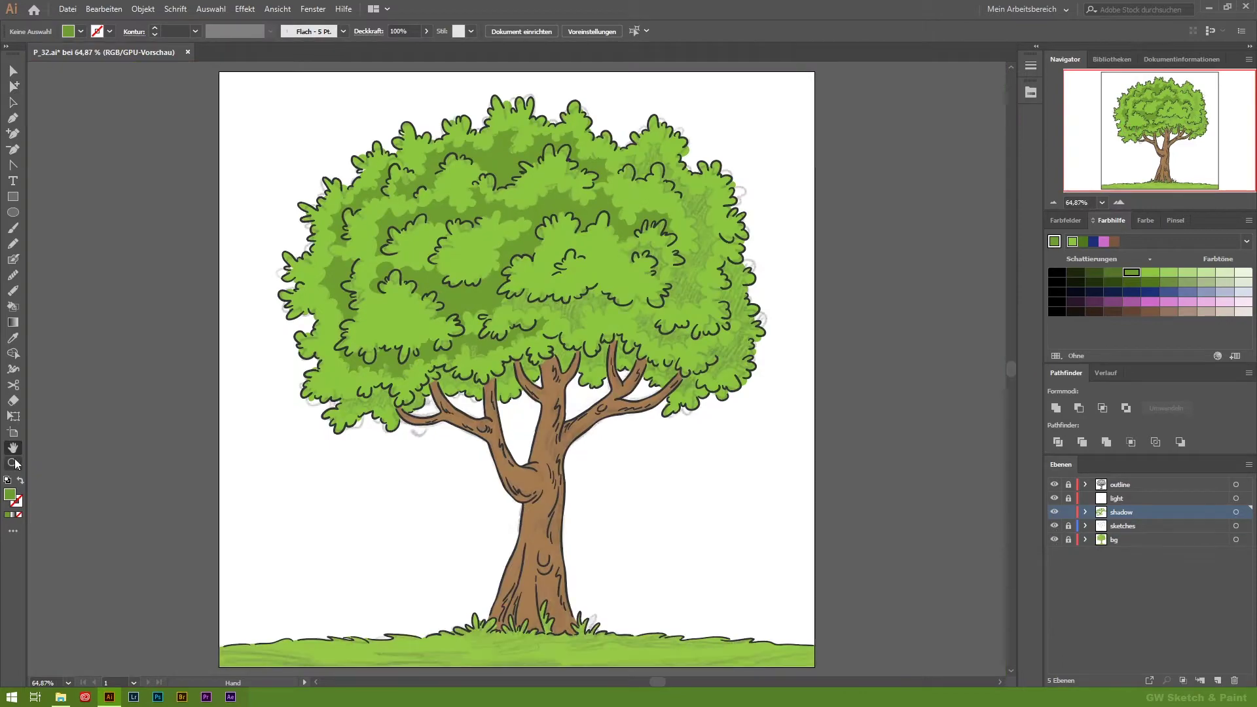
Paint a shadow patch under the scalloped leaf outlines, extending it further left.
key(z)
click(438, 317)
key(shift+b)
mouse_move(29, 208)
mouse_down()
mouse_move(575, 292)
mouse_move(887, 252)
mouse_up()
mouse_move(609, 275)
mouse_down()
mouse_move(665, 395)
mouse_move(929, 277)
mouse_move(602, 468)
mouse_up()
drag(625, 396, 876, 349)
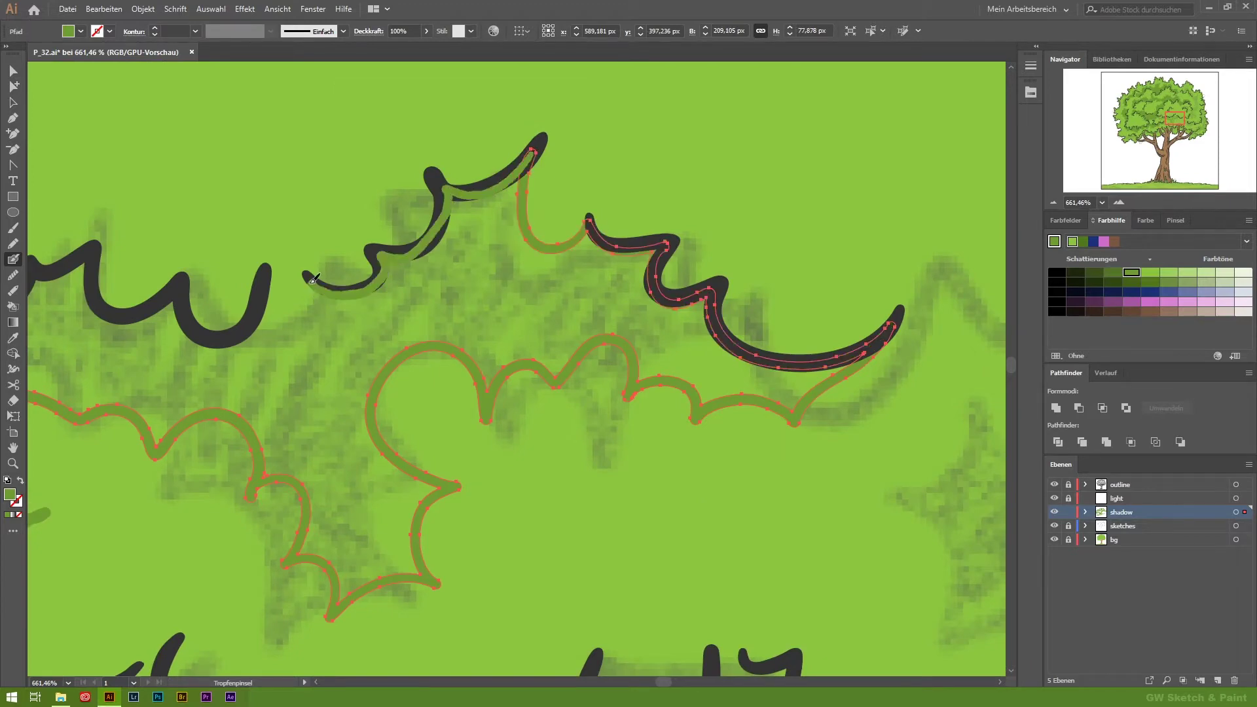
drag(320, 286, 706, 248)
drag(478, 247, 381, 268)
drag(382, 269, 620, 298)
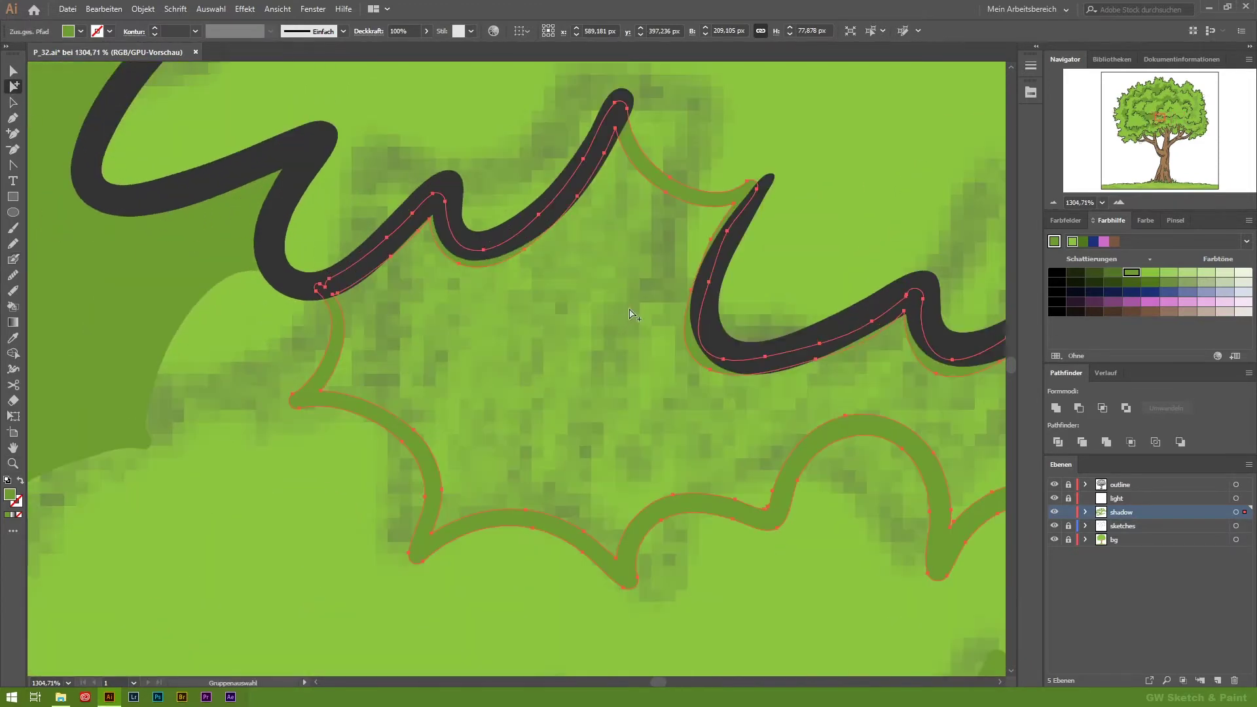
key(ctrl+shift+a)
Check shading with the sketch layer hidden, then shade the central leaf cluster and its curls.
click(1054, 525)
key(ctrl+0)
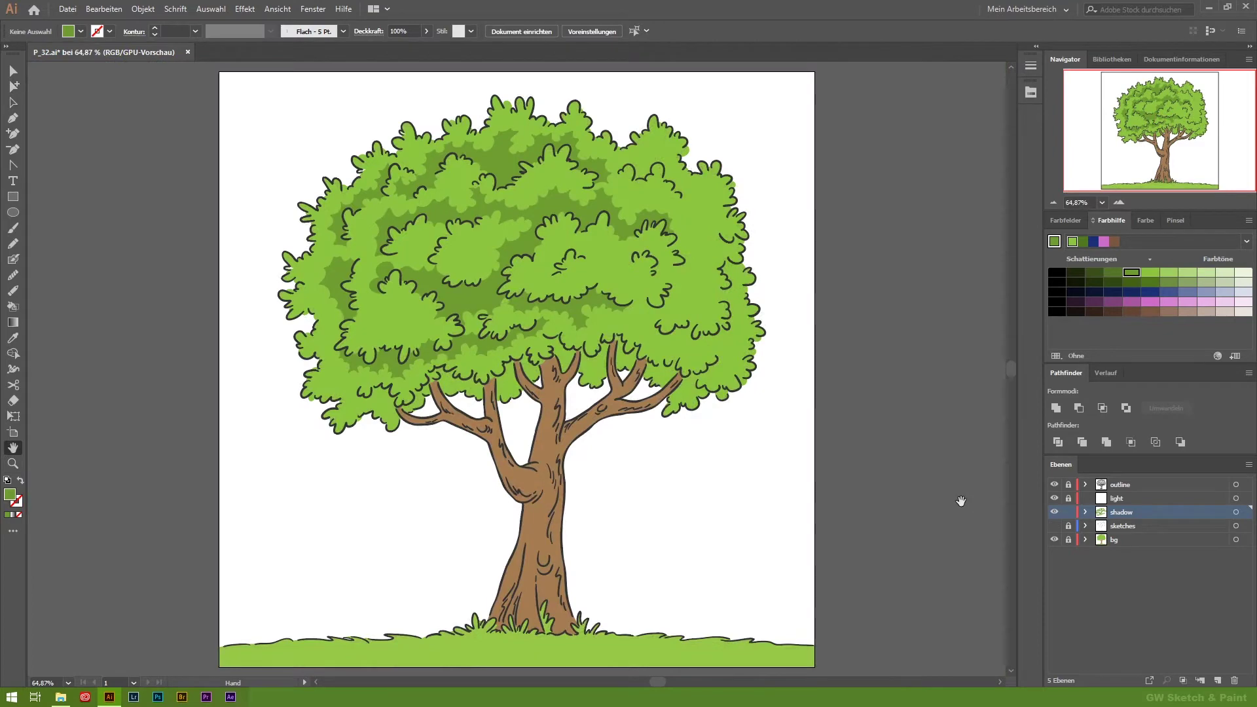
click(1054, 526)
scroll(639, 419, up, 5)
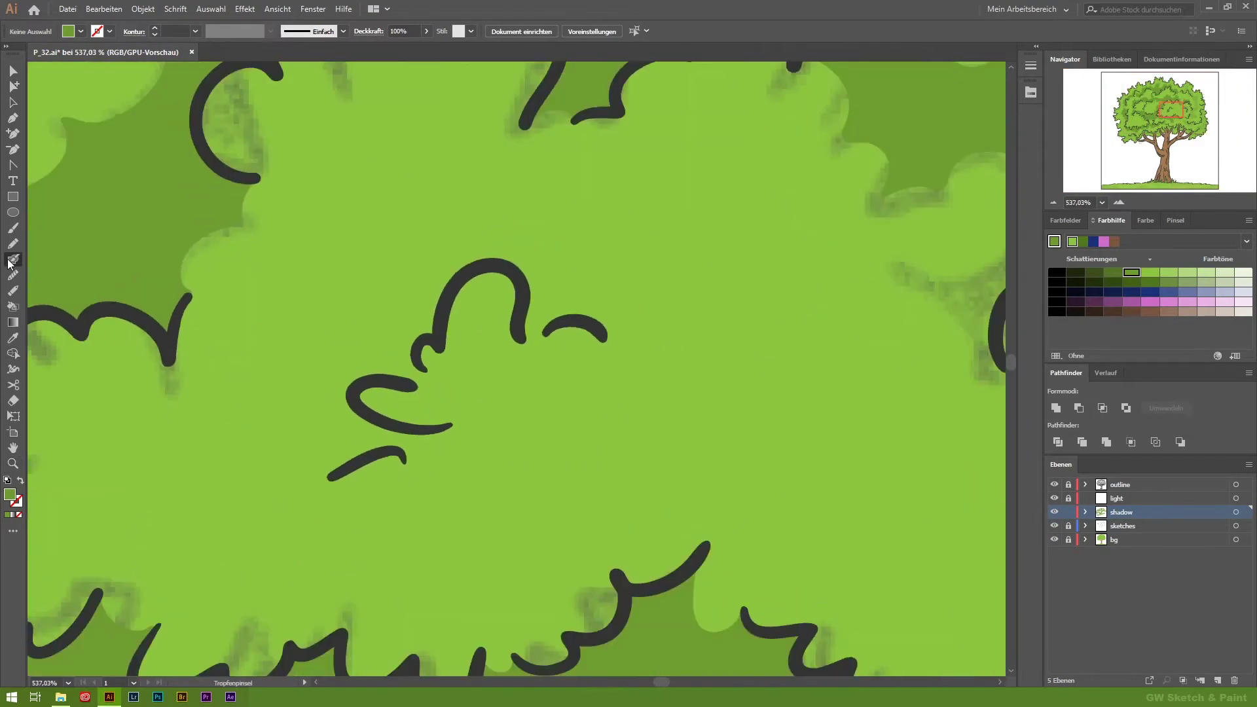
key(shift+b)
drag(800, 309, 801, 307)
mouse_move(488, 311)
mouse_down()
mouse_move(549, 169)
mouse_move(530, 302)
mouse_up()
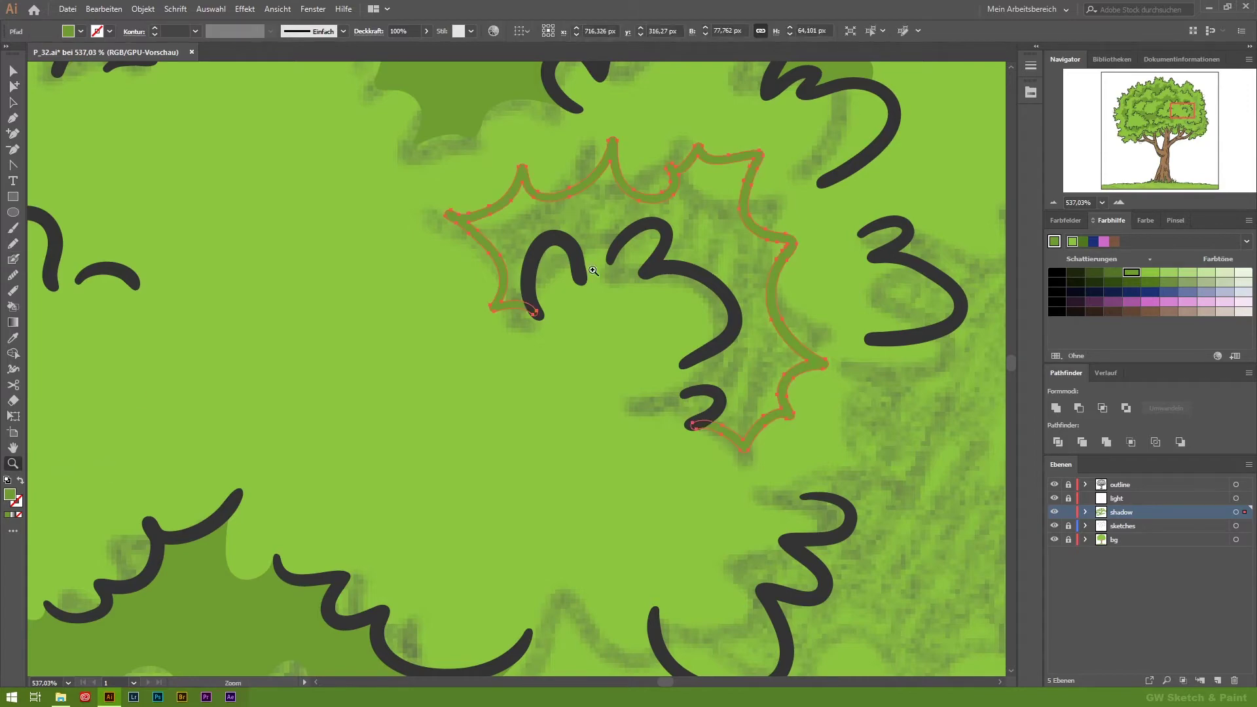
scroll(580, 267, up, 5)
drag(771, 182, 772, 180)
click(13, 70)
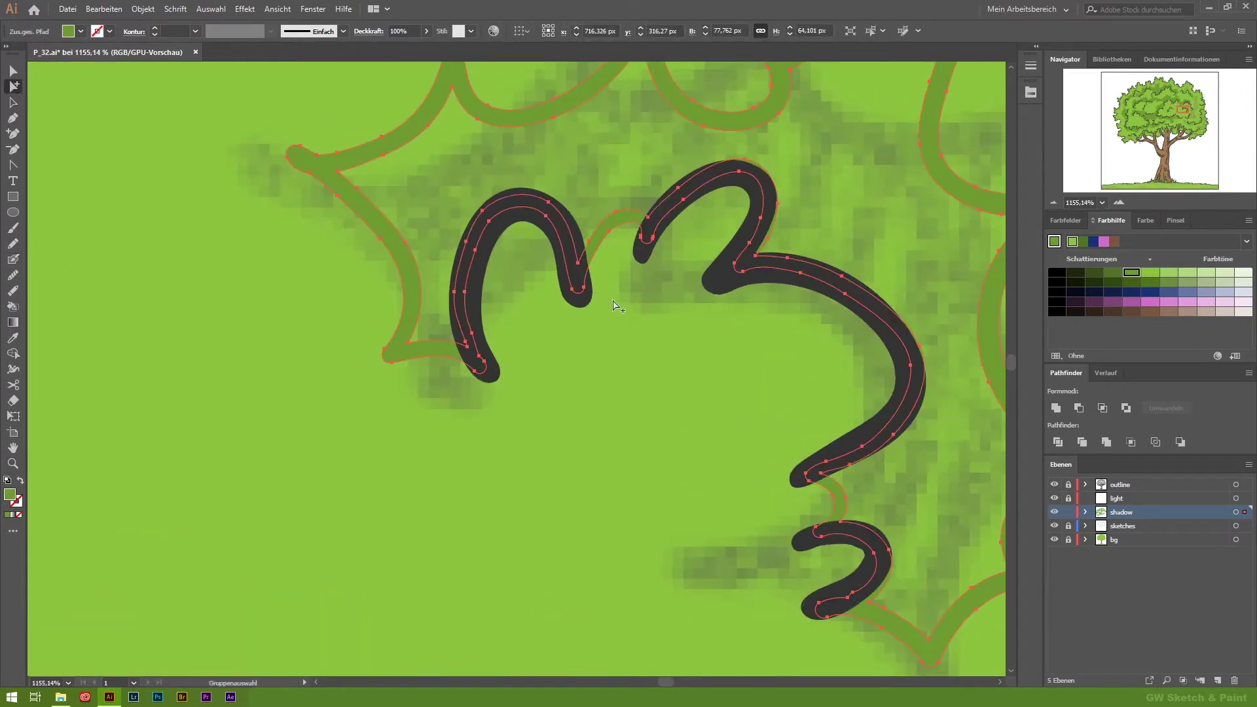
key(ctrl+shift+a)
click(13, 448)
double_click(13, 451)
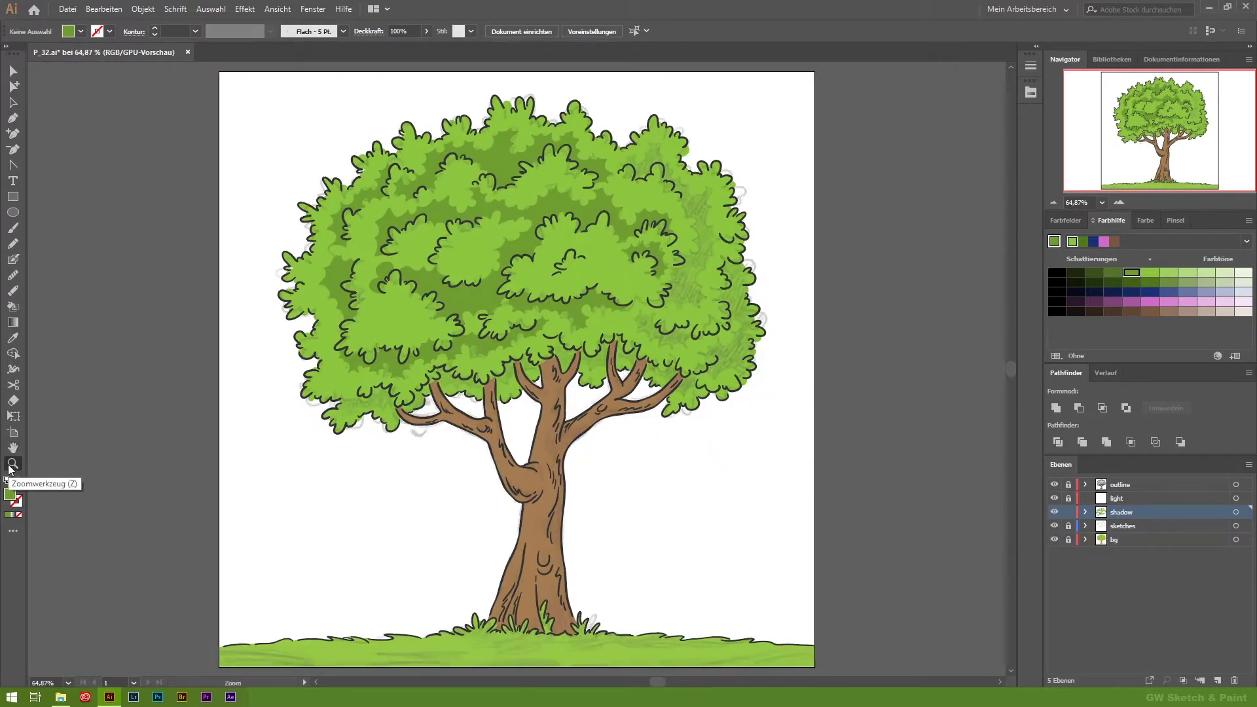
Zoom into the upper leaf outlines and paint shadows along the lower and top arcs.
click(13, 463)
drag(628, 280, 655, 277)
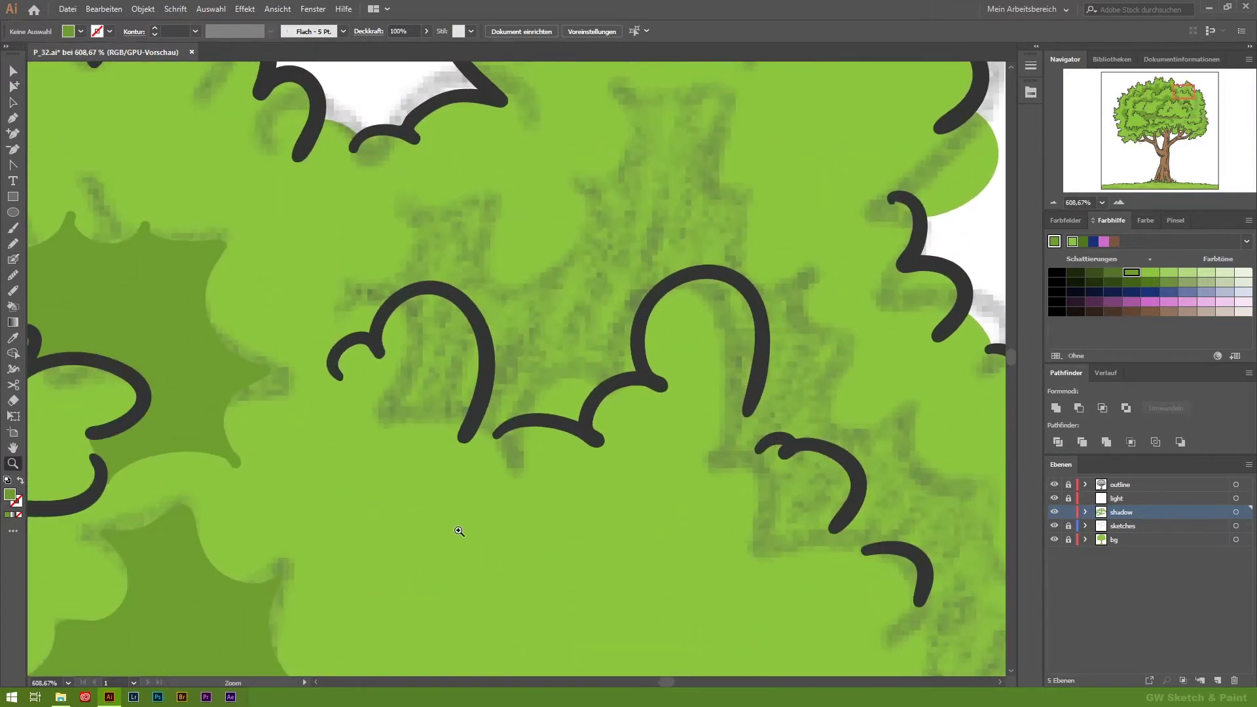
drag(379, 298, 413, 296)
key(shift+b)
drag(679, 461, 681, 461)
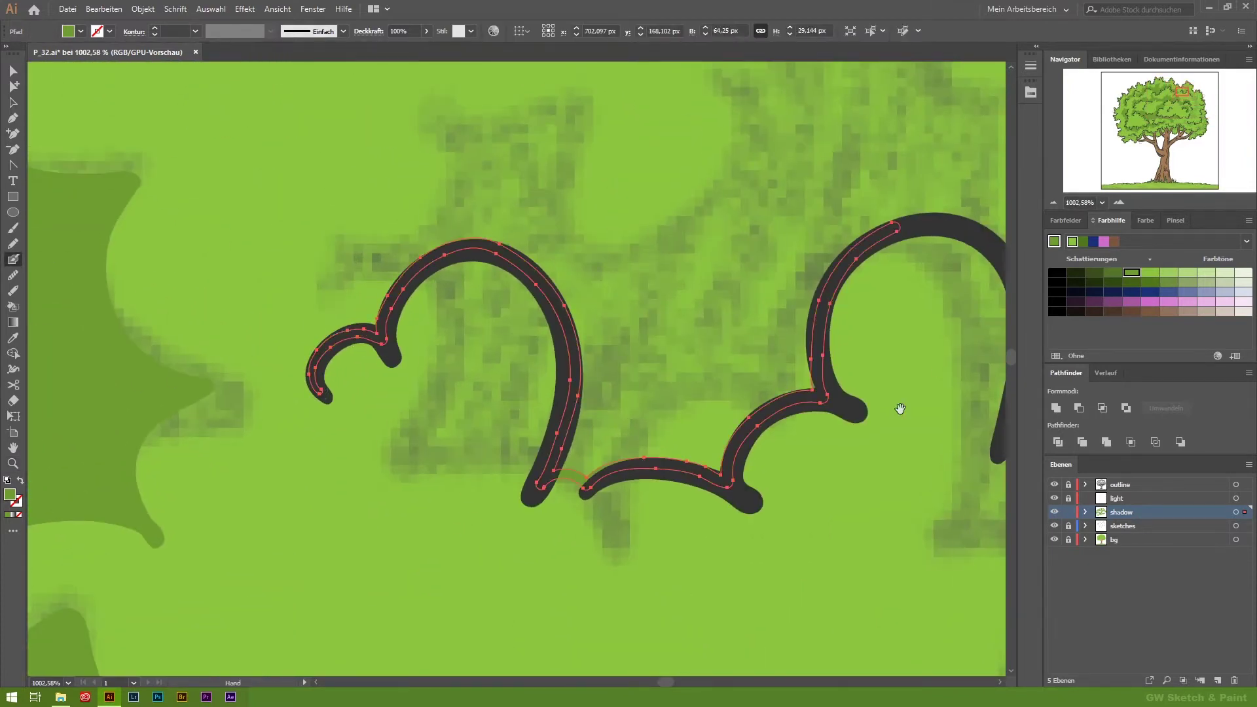
drag(898, 410, 522, 357)
drag(506, 177, 658, 290)
drag(804, 496, 603, 266)
Paint shadow strokes under the curled outlines near the top of the canopy.
mouse_move(795, 190)
mouse_down()
mouse_move(842, 188)
mouse_move(589, 326)
mouse_up()
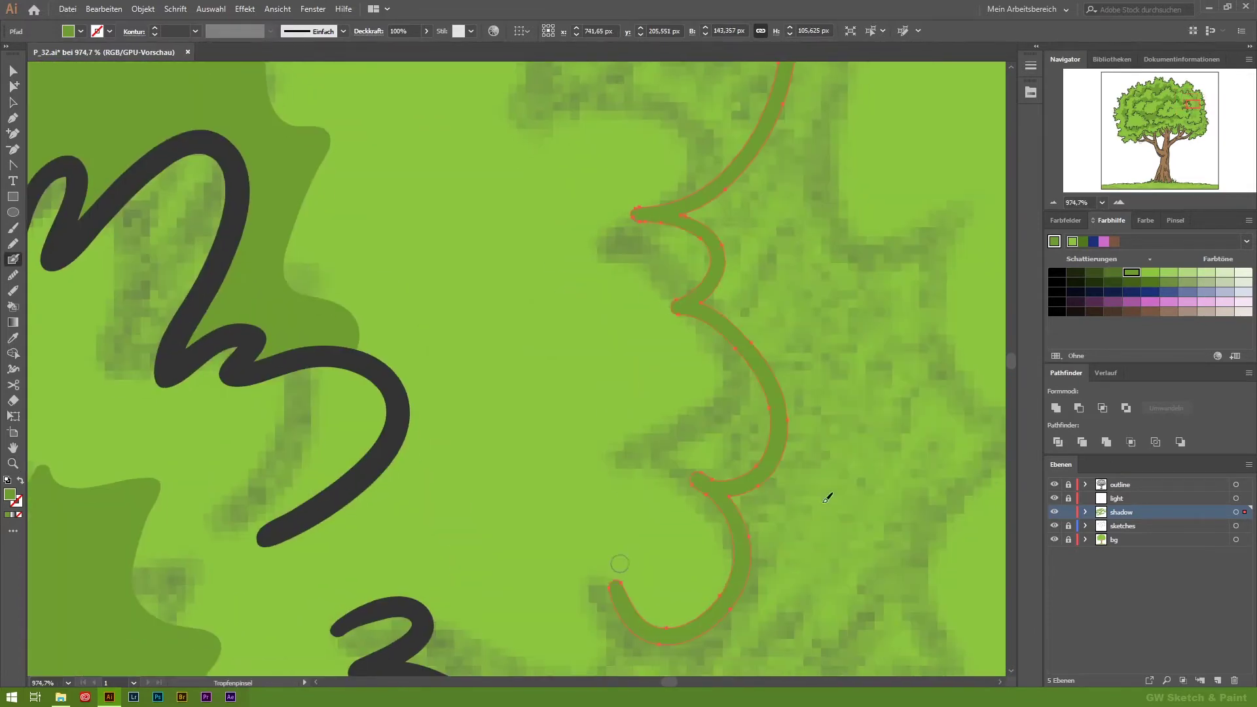
drag(684, 288, 474, 305)
drag(597, 462, 597, 464)
drag(597, 463, 519, 593)
drag(675, 242, 426, 440)
mouse_move(589, 328)
mouse_down()
mouse_move(809, 221)
mouse_move(767, 300)
mouse_up()
drag(582, 211, 619, 312)
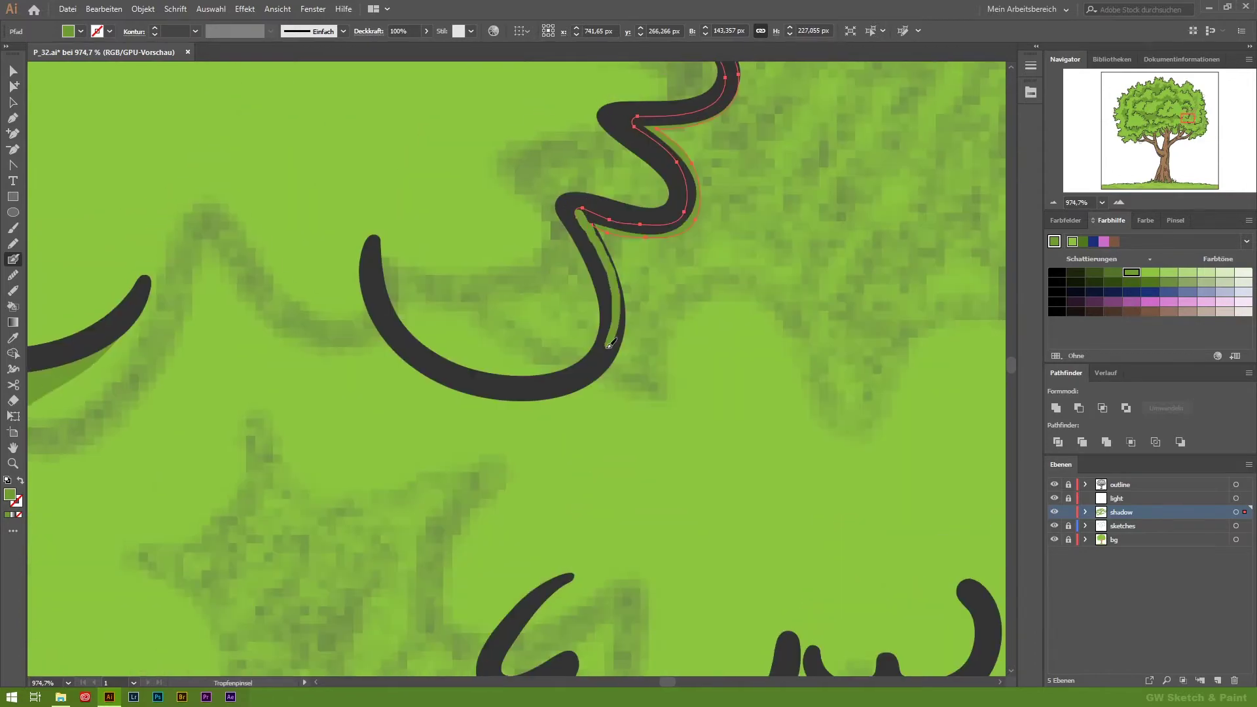
mouse_move(936, 387)
mouse_down()
mouse_move(491, 477)
mouse_move(716, 196)
mouse_up()
Add shadow strokes along the sketch under the remaining upper-right leaves.
drag(884, 196, 665, 213)
mouse_move(873, 494)
mouse_down()
mouse_move(657, 442)
mouse_move(653, 281)
mouse_up()
drag(425, 387, 504, 170)
mouse_move(419, 432)
mouse_down()
mouse_move(513, 134)
mouse_move(638, 547)
mouse_move(710, 429)
mouse_move(449, 159)
mouse_move(713, 350)
mouse_up()
mouse_move(713, 350)
mouse_down()
mouse_move(550, 273)
mouse_move(478, 134)
mouse_move(746, 281)
mouse_move(582, 154)
mouse_move(655, 393)
mouse_up()
mouse_move(560, 222)
mouse_down()
mouse_move(471, 246)
mouse_move(373, 429)
mouse_up()
key(ctrl+0)
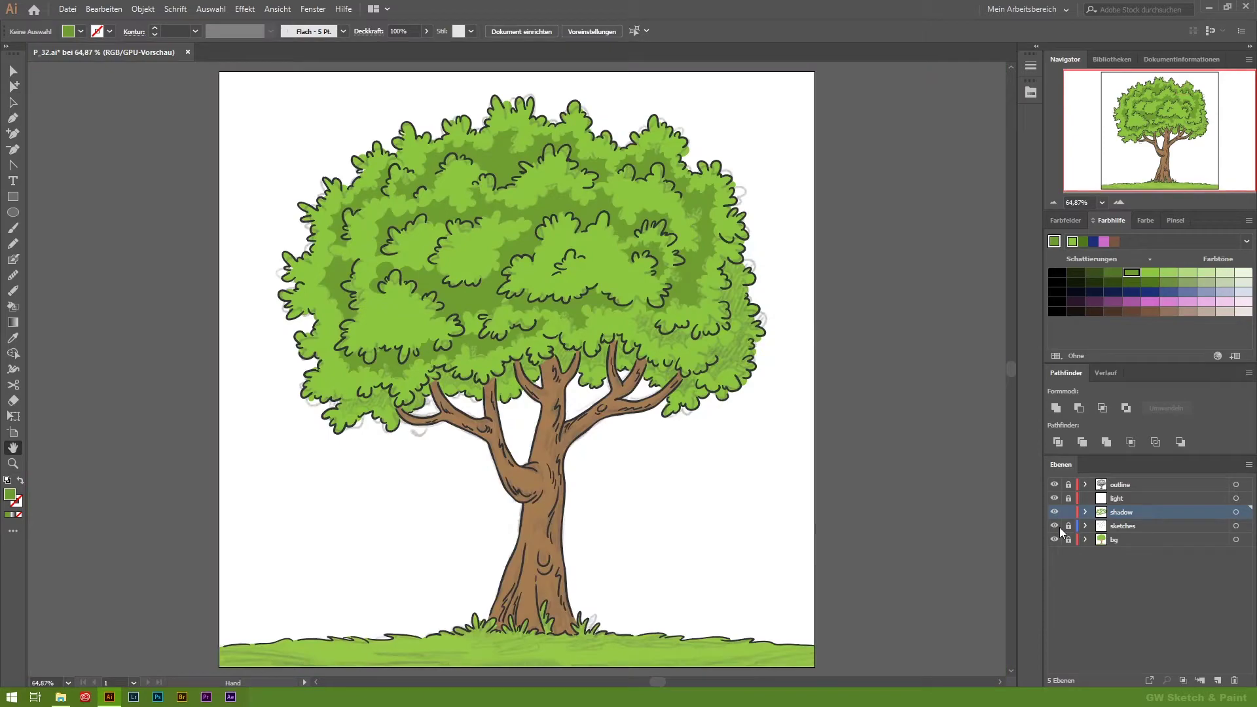
Paint a closed shadow patch along the dark outline of the right-hand foliage.
click(1054, 526)
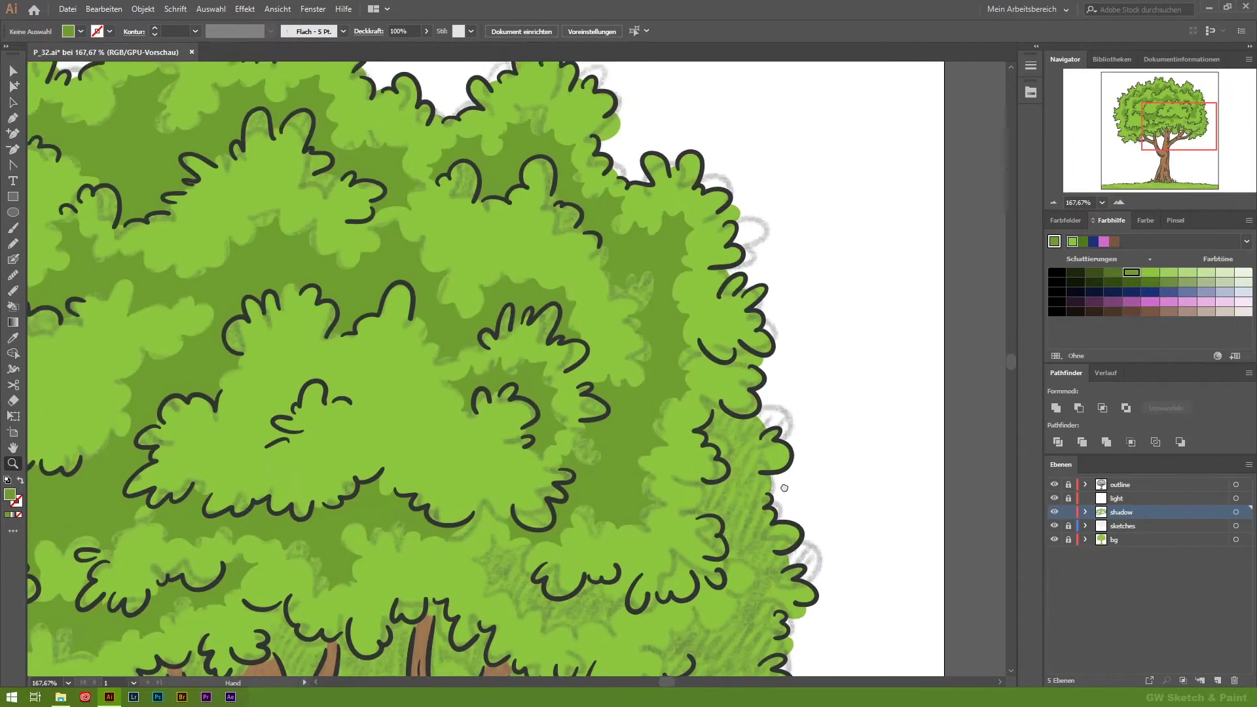
drag(655, 328, 26, 275)
click(12, 259)
drag(691, 260, 735, 407)
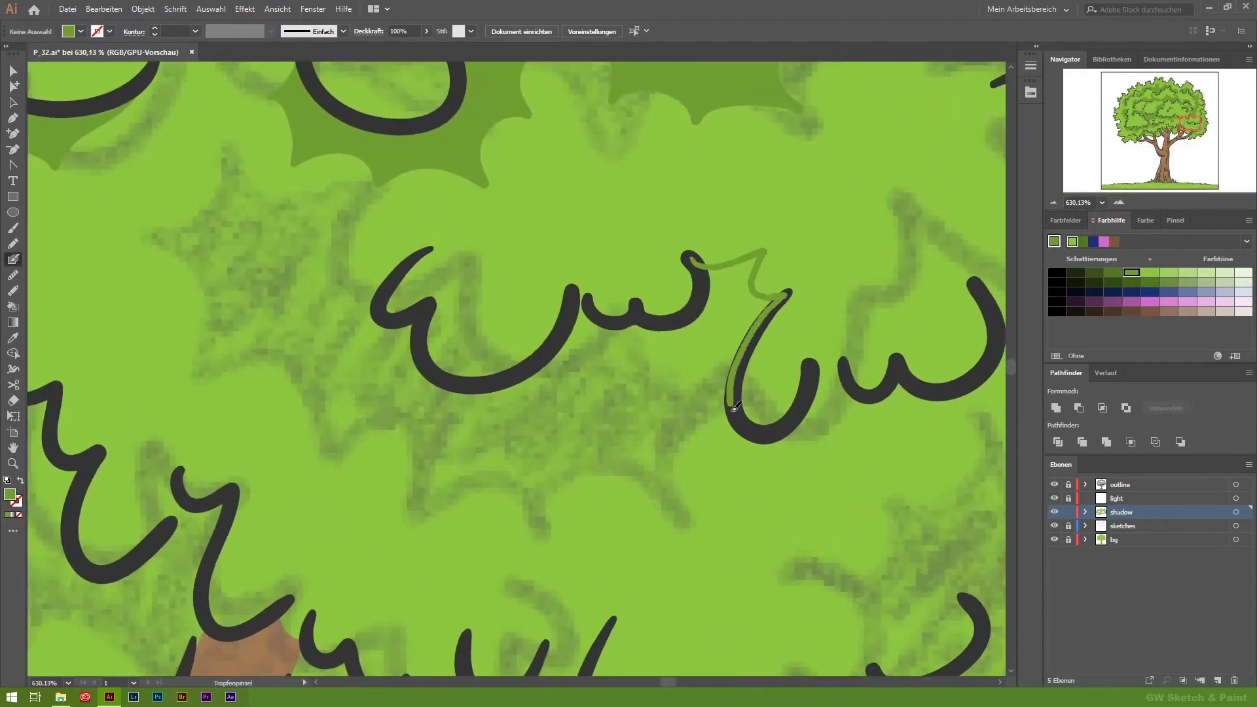
drag(373, 395, 432, 248)
scroll(432, 248, up, 1)
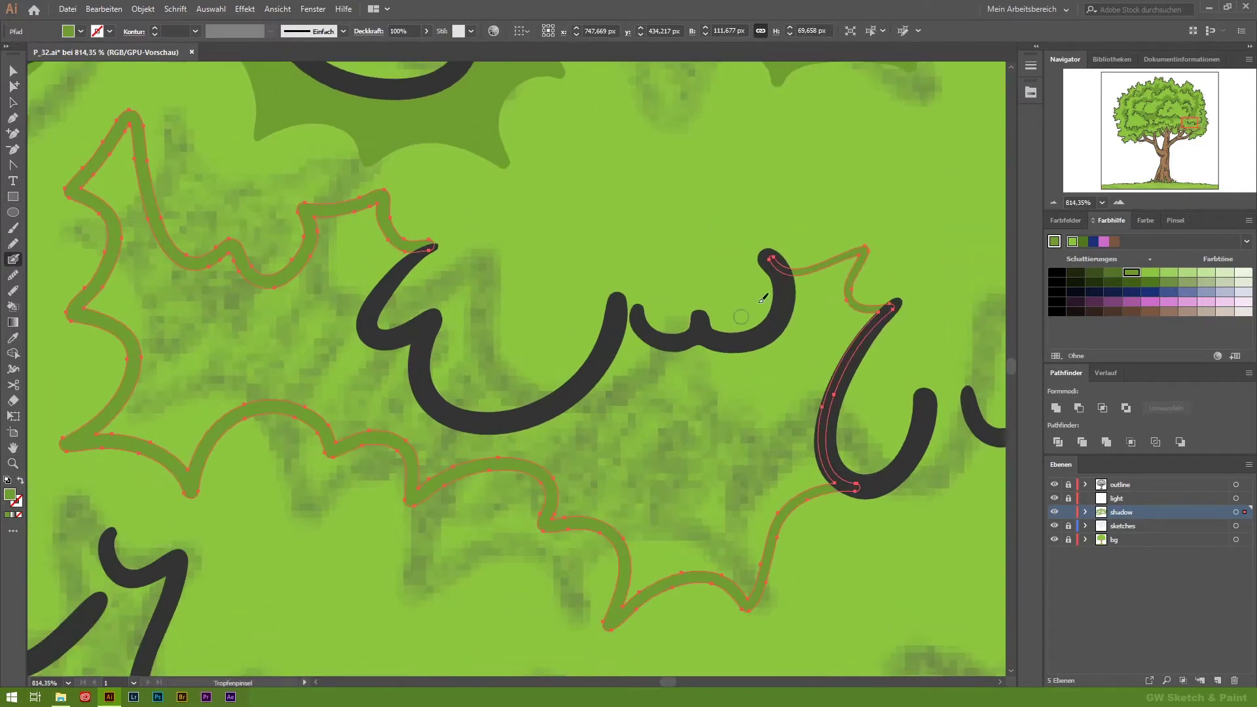
key(ctrl+shift+a)
Hide the sketch layer and shade the small central leaf and its squiggles.
click(1054, 526)
key(z)
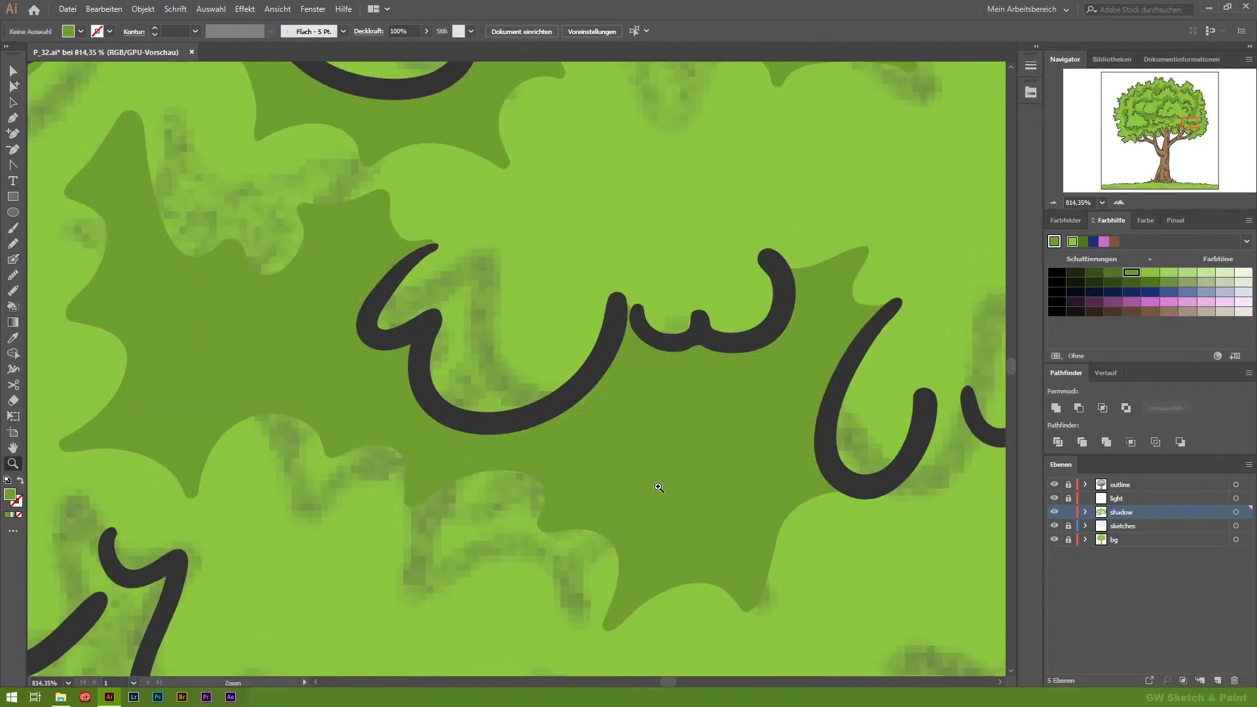
scroll(800, 360, down, 10)
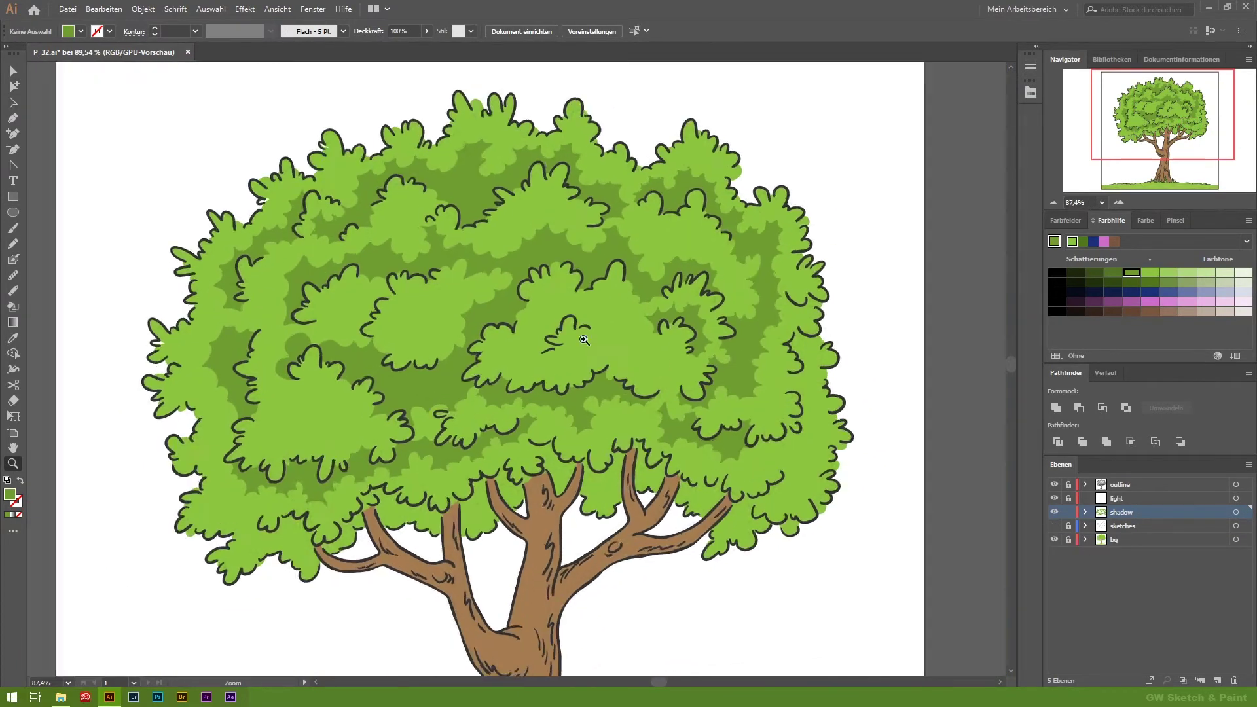
scroll(558, 331, up, 10)
drag(312, 463, 681, 289)
scroll(681, 289, up, 2)
drag(822, 253, 404, 451)
key(ctrl+shift+a)
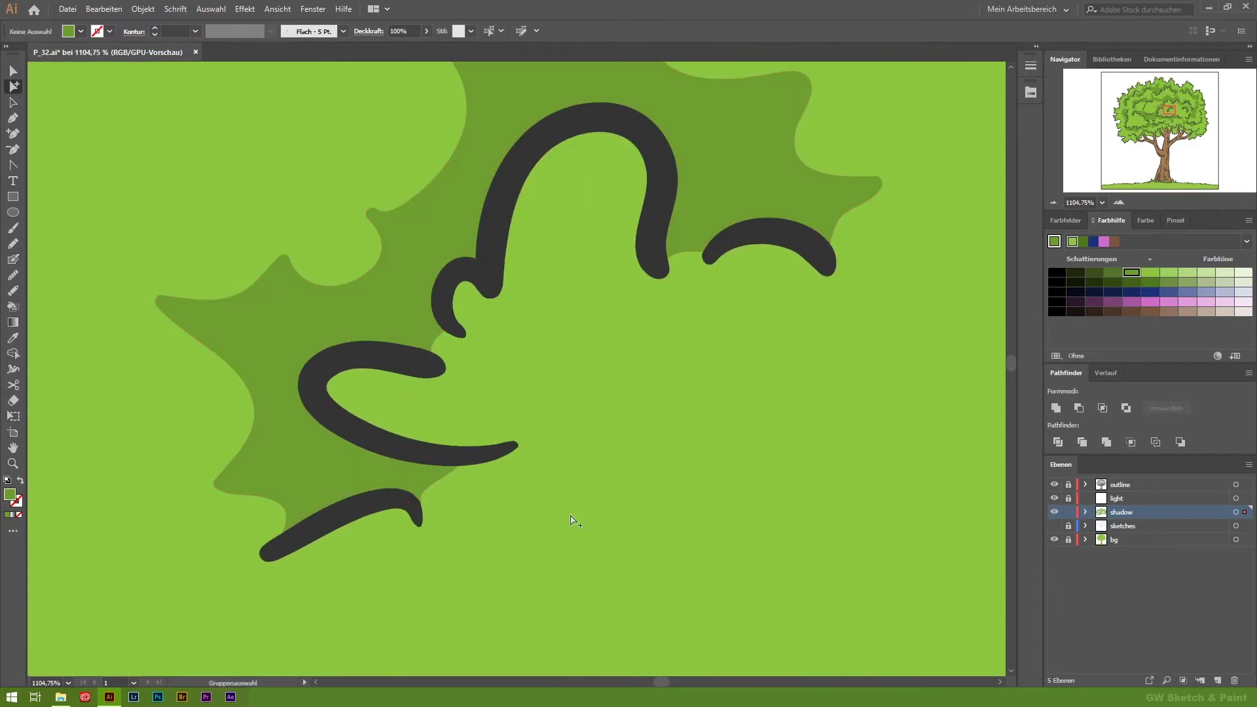
key(z)
scroll(438, 514, down, 12)
scroll(438, 514, down, 3)
scroll(651, 463, right, 3)
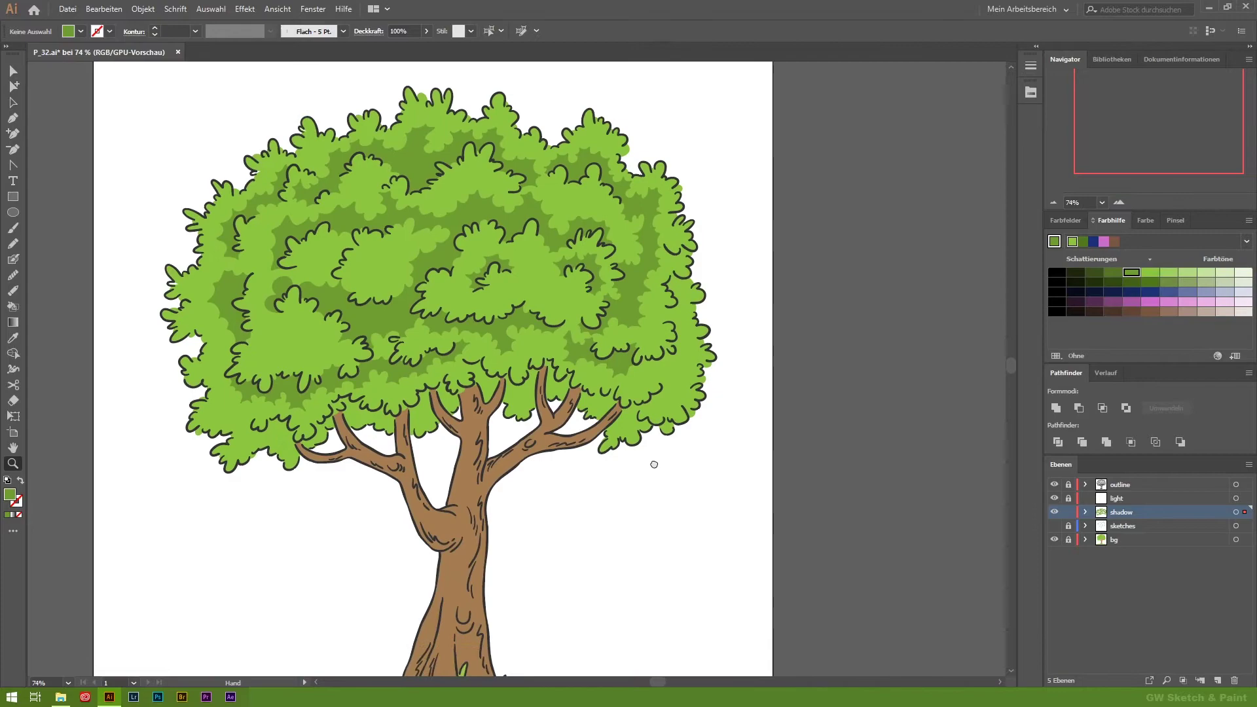
Show the sketch layer, zoom in, and paint dark green shadow down the right-edge outline curve.
click(1054, 526)
scroll(694, 403, up, 8)
scroll(752, 343, up, 3)
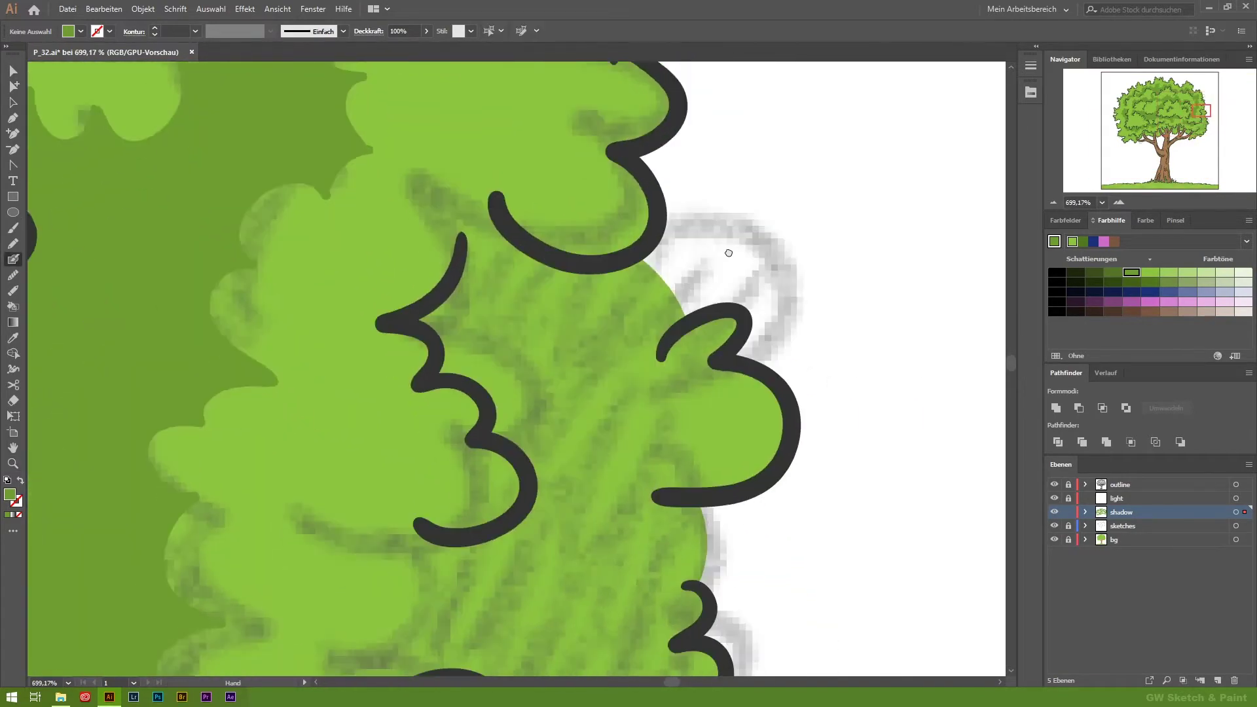
key(shift+b)
drag(496, 143, 504, 470)
Trace dark green Blob Brush shadow along the curled outline on the right edge.
scroll(504, 470, down, 5)
drag(528, 359, 593, 258)
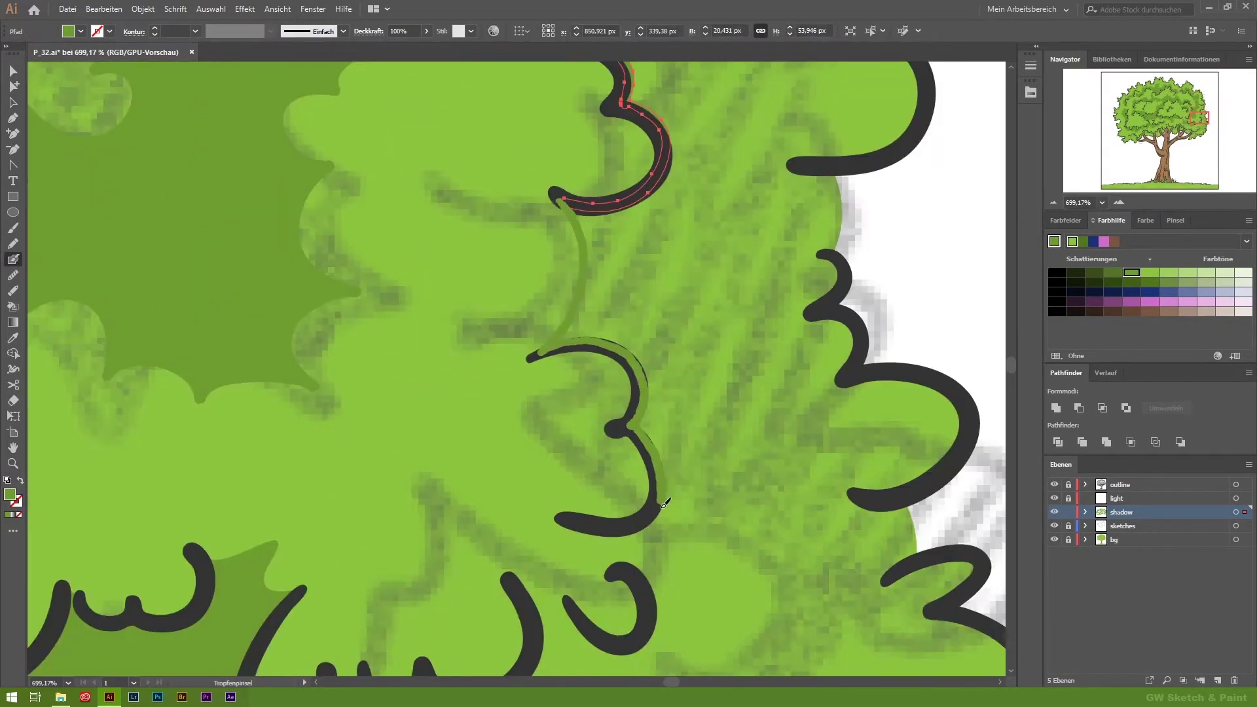
drag(509, 400, 407, 407)
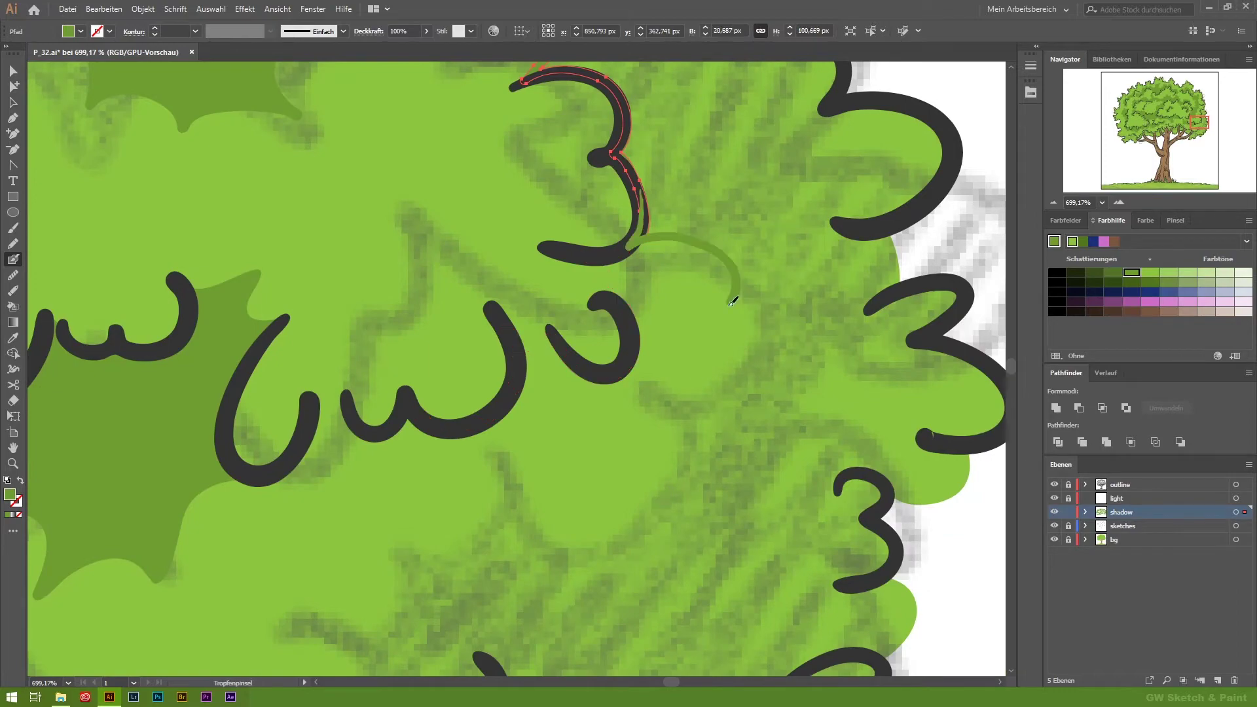
scroll(721, 248, down, 2)
drag(720, 247, 407, 393)
scroll(407, 393, down, 3)
scroll(657, 193, up, 2)
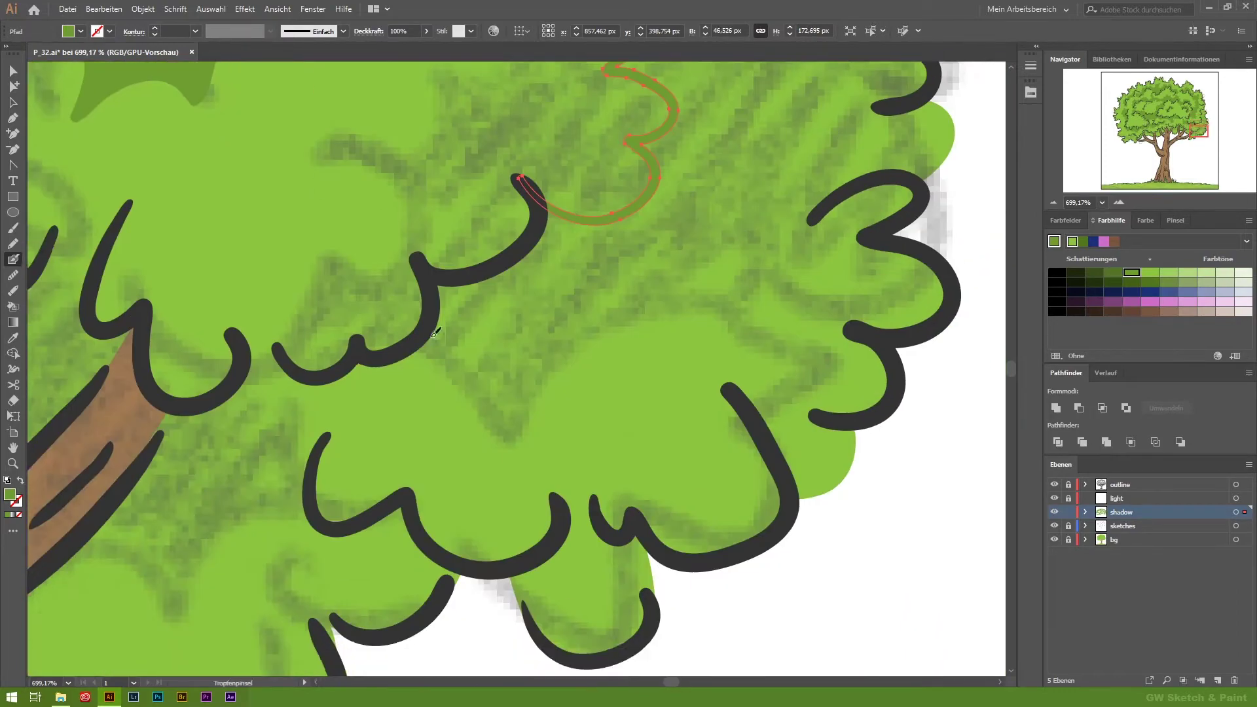
scroll(616, 250, down, 3)
Paint shadow under the dark outline, down beside the branch, and up along the next curl.
drag(523, 281, 437, 352)
drag(256, 426, 534, 245)
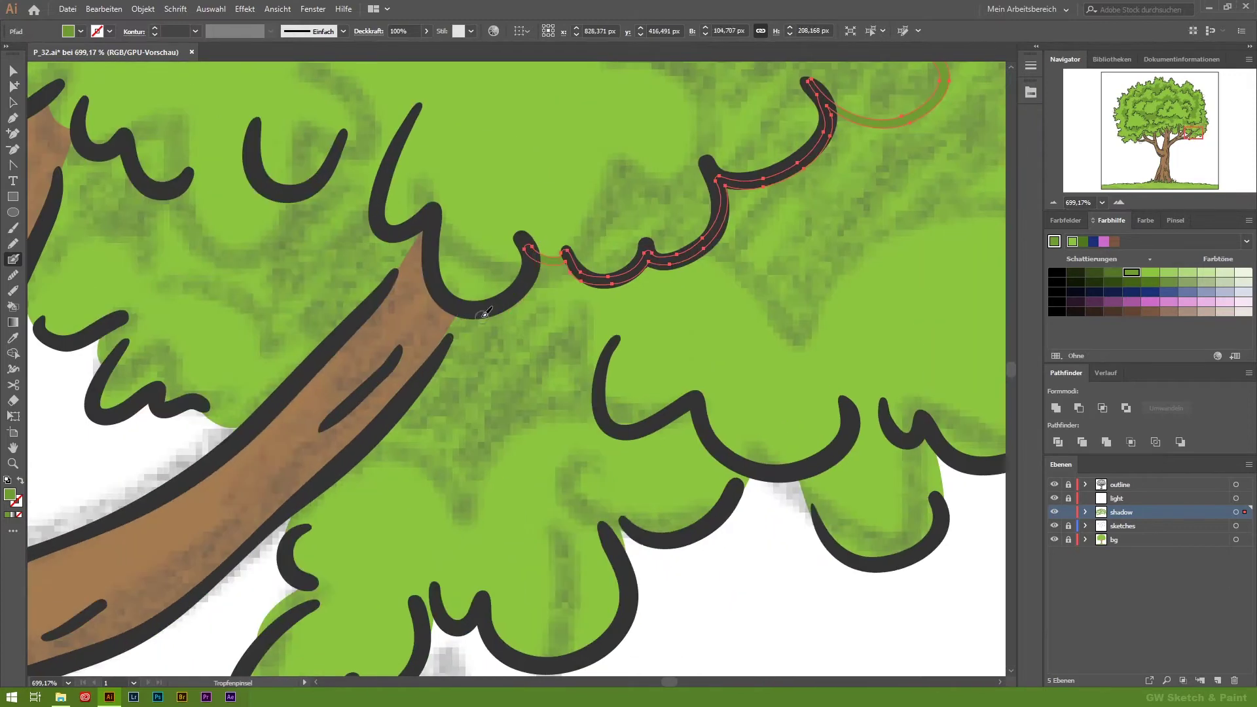
mouse_move(432, 367)
mouse_down()
mouse_move(601, 412)
mouse_move(505, 484)
mouse_up()
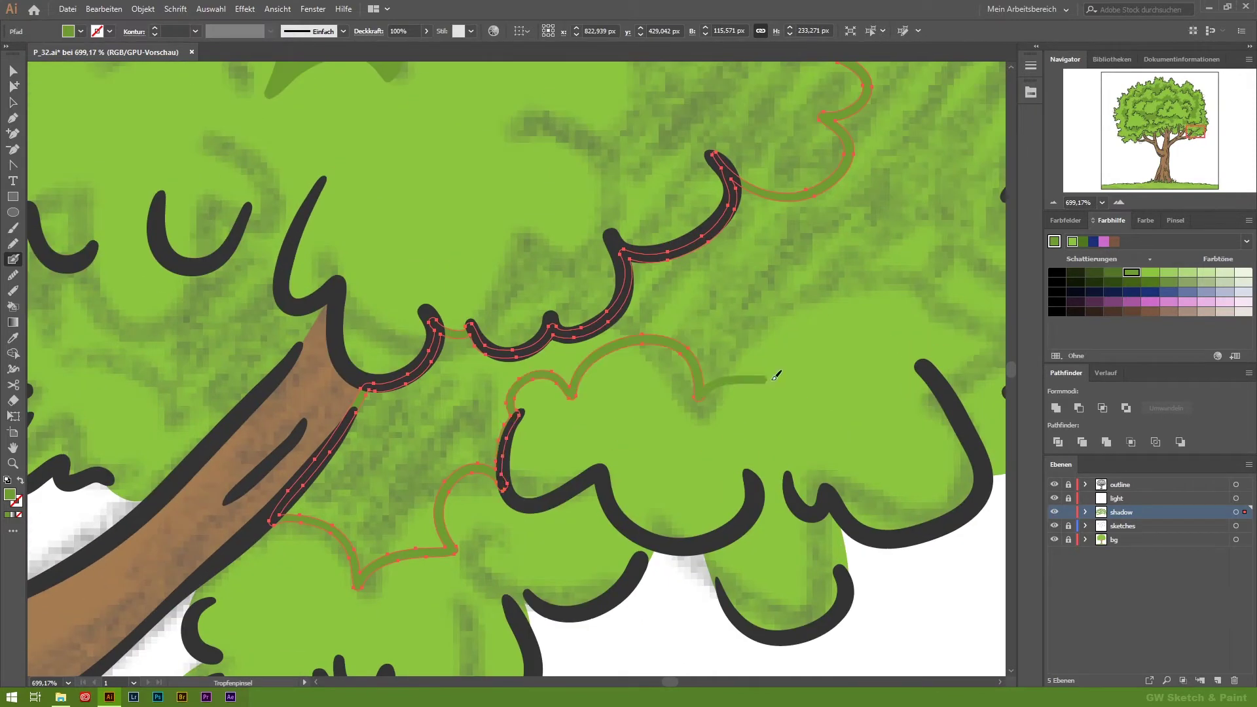
drag(716, 380, 558, 412)
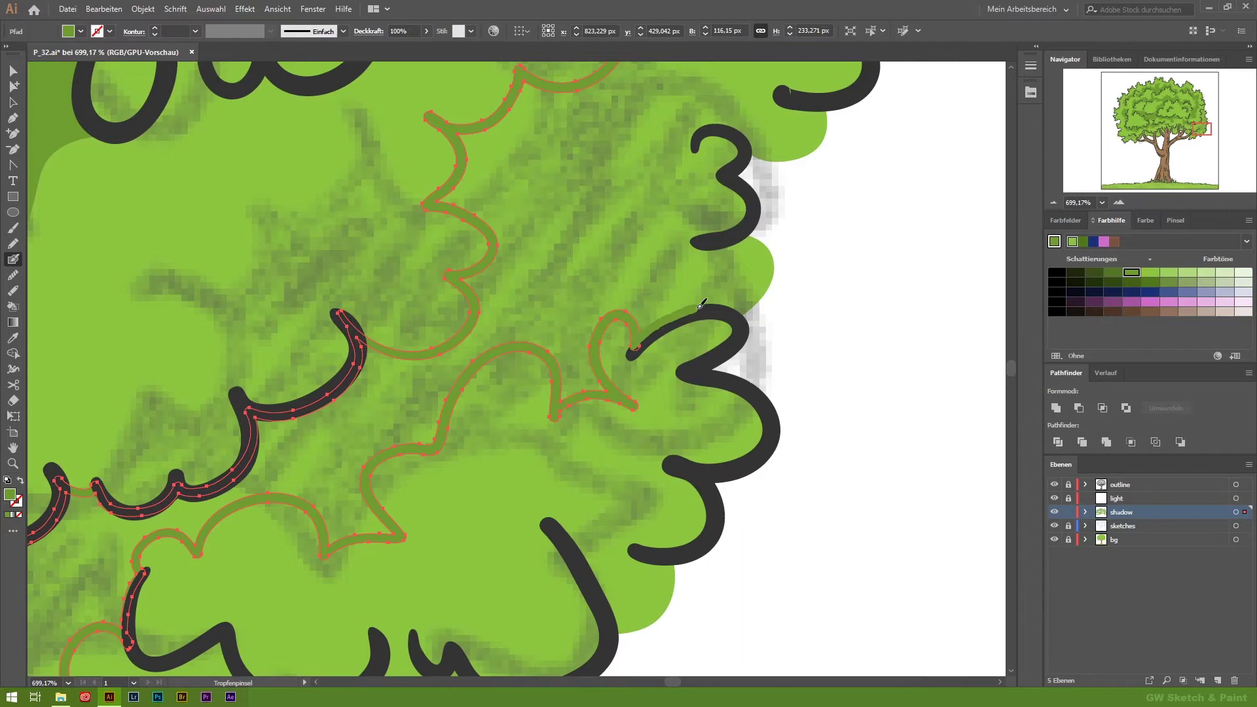
drag(830, 233, 647, 411)
drag(544, 419, 558, 341)
drag(645, 278, 569, 183)
Finish shadows along the remaining right-edge curls, deselect, and briefly hide the sketch layer to check.
drag(617, 159, 657, 421)
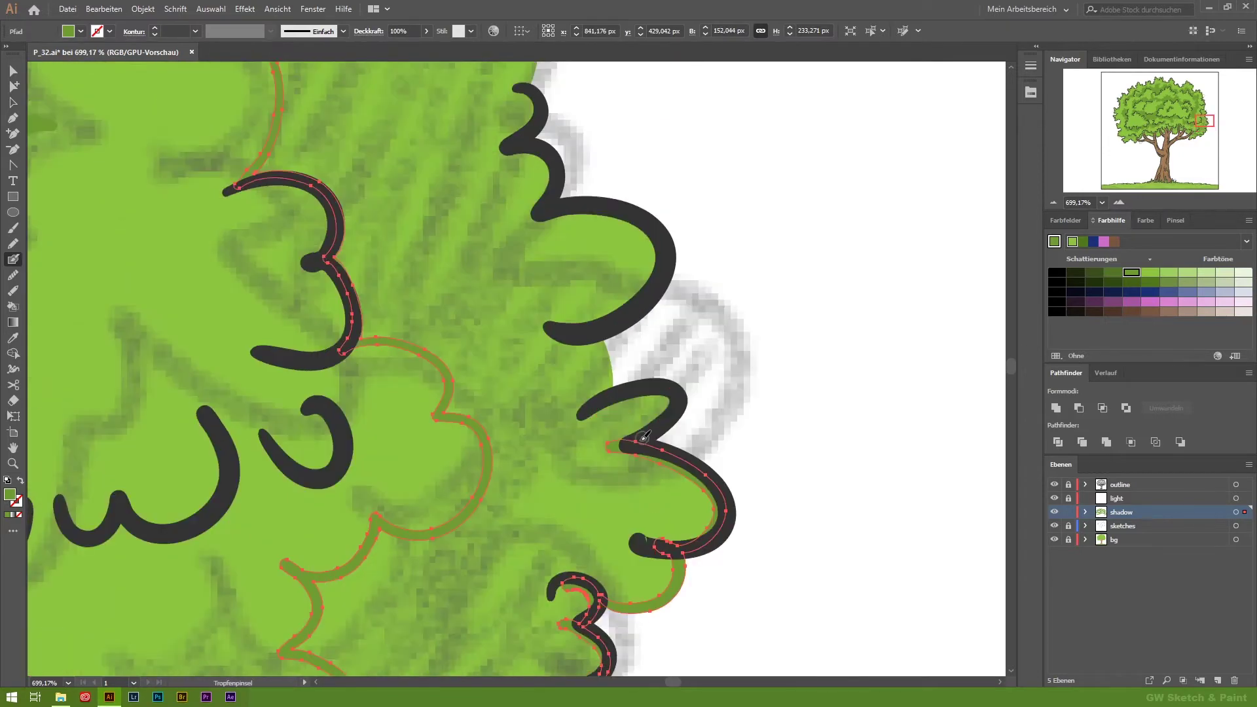
drag(594, 327, 645, 220)
drag(694, 134, 696, 164)
drag(695, 275, 695, 216)
drag(721, 171, 715, 382)
drag(569, 475, 574, 342)
key(ctrl+shift+a)
click(1054, 526)
alt+click(624, 394)
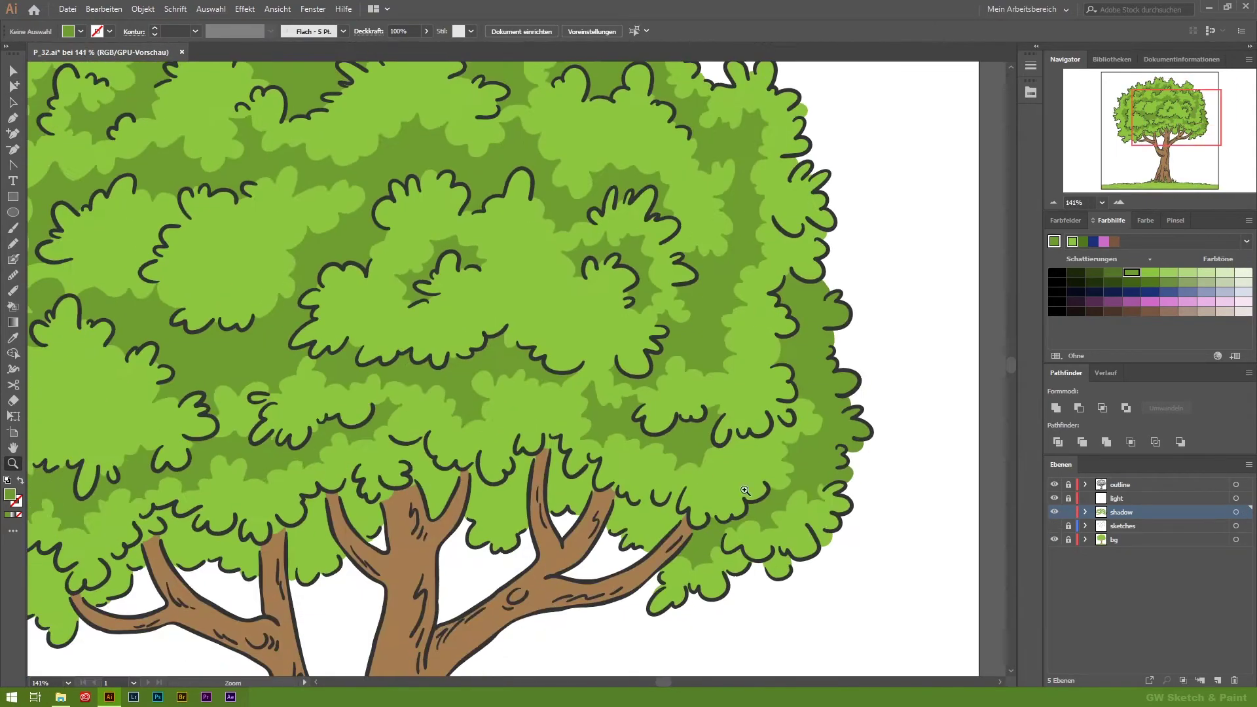
Zoom into the lower-left canopy and paint dark green shadow along the scalloped leaf outlines.
click(508, 406)
drag(508, 406, 589, 403)
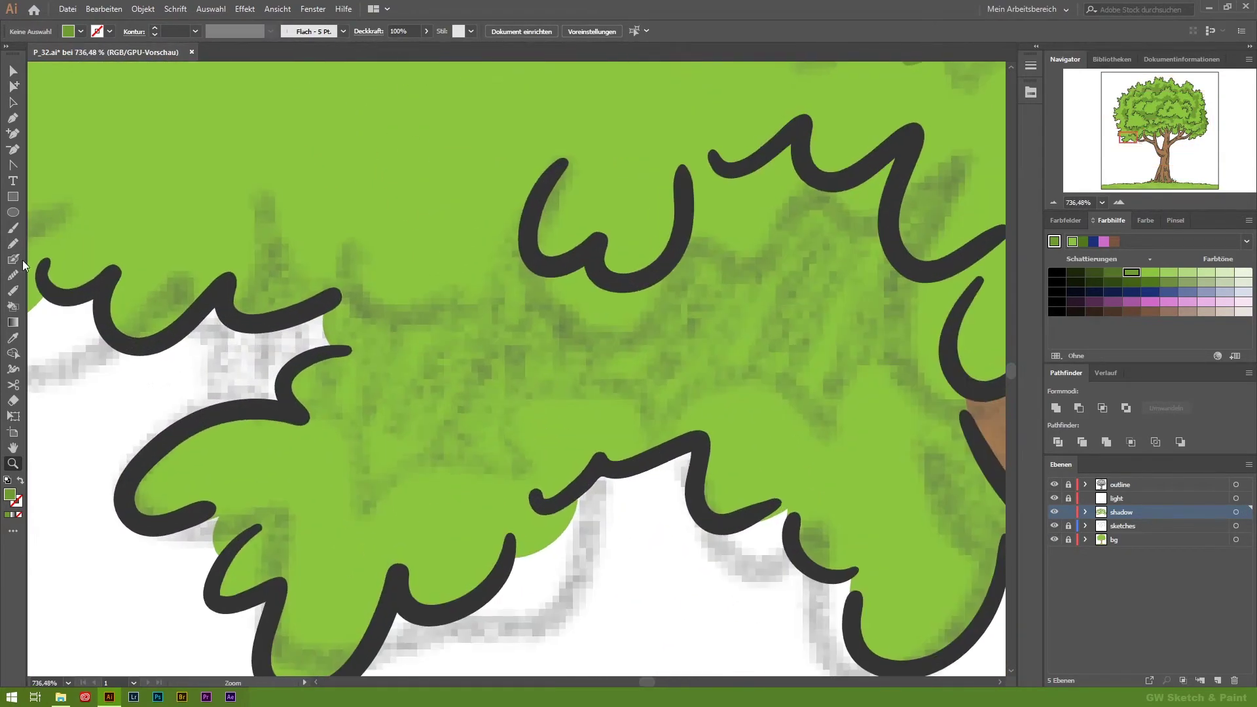
key(shift+b)
drag(557, 162, 312, 358)
mouse_move(689, 392)
mouse_down()
mouse_move(943, 353)
mouse_move(650, 262)
mouse_up()
drag(343, 274, 298, 197)
Paint dark green shadow along the leaf edges above the branch and along the branch edge.
mouse_move(727, 586)
mouse_down()
mouse_move(583, 514)
mouse_move(581, 491)
mouse_up()
drag(887, 350, 681, 422)
drag(584, 203, 533, 231)
drag(451, 448, 455, 452)
drag(576, 432, 683, 360)
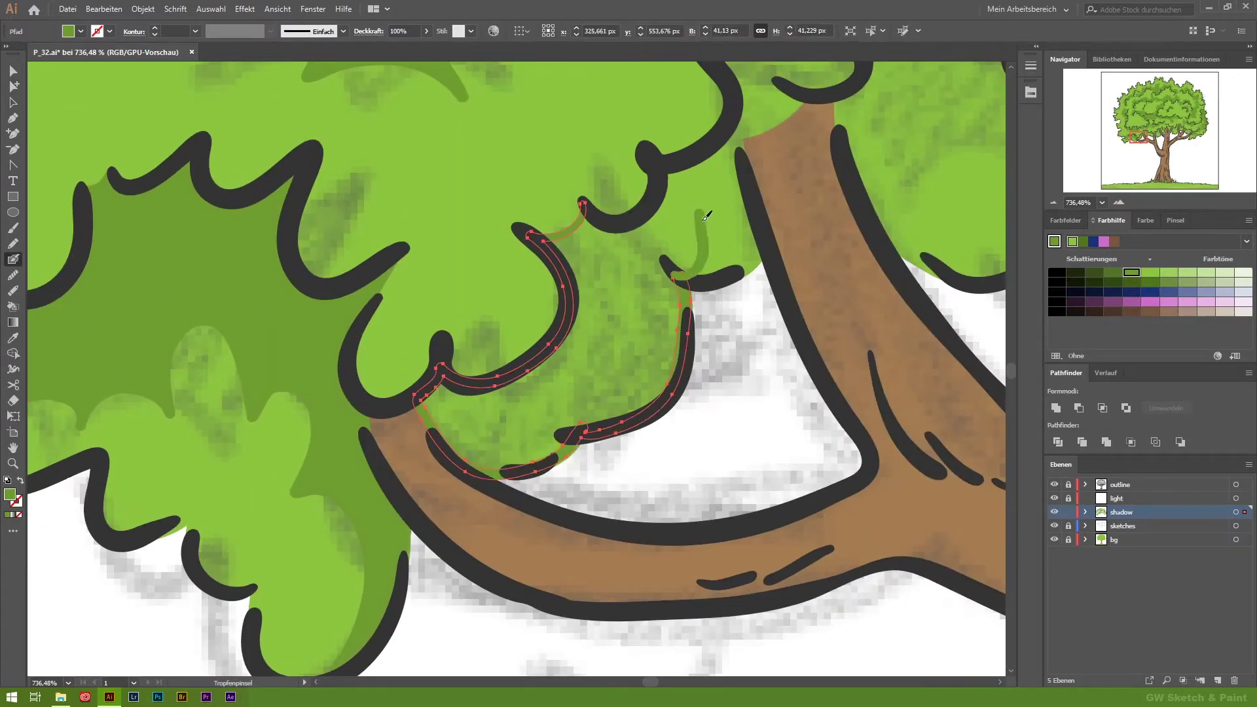
drag(858, 201, 728, 337)
drag(636, 393, 589, 271)
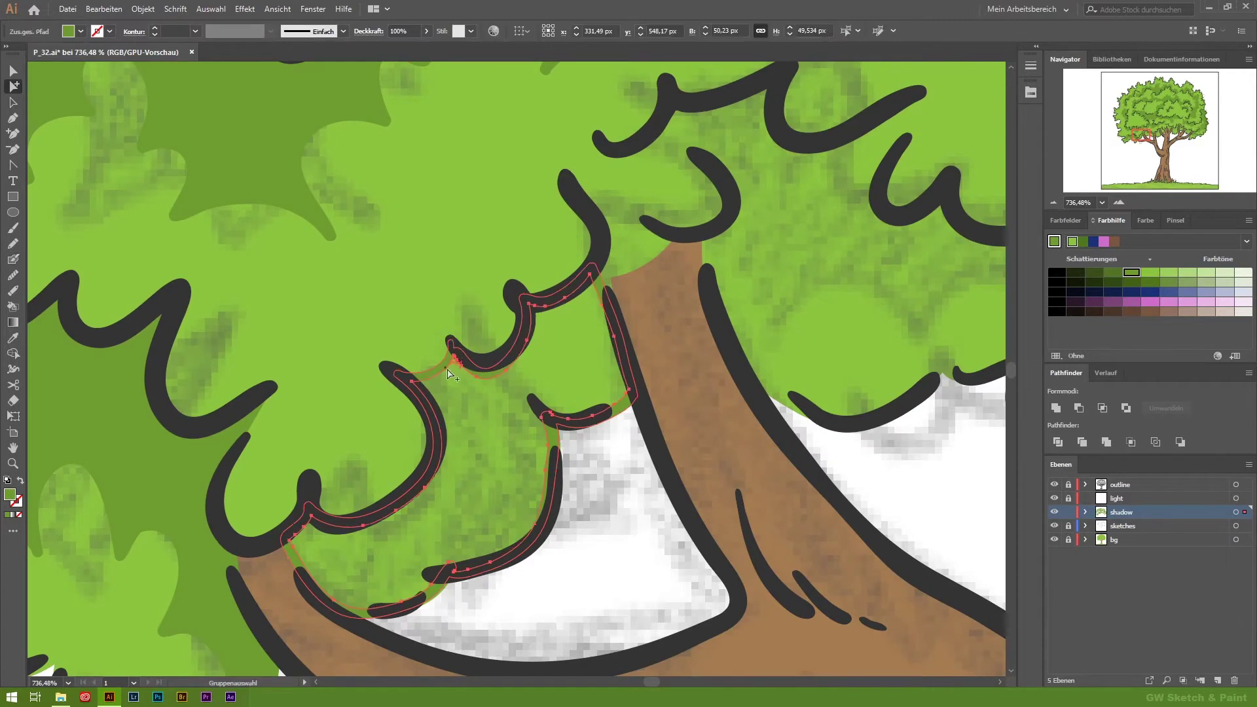
Extend shadow along the lower foliage edge near the trunk and leaf curves, then deselect and zoom out.
drag(274, 309, 137, 359)
mouse_move(504, 443)
mouse_down()
mouse_move(710, 433)
mouse_move(518, 347)
mouse_up()
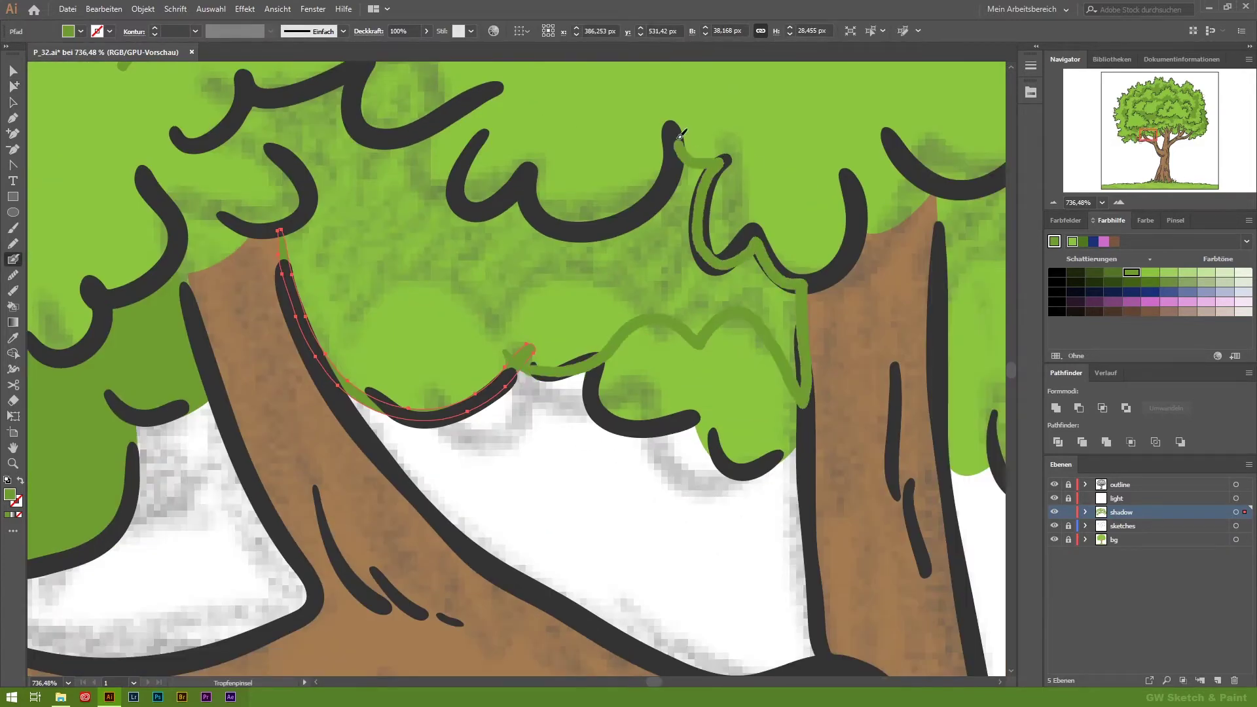
drag(689, 155, 821, 283)
drag(658, 313, 593, 235)
drag(373, 250, 447, 317)
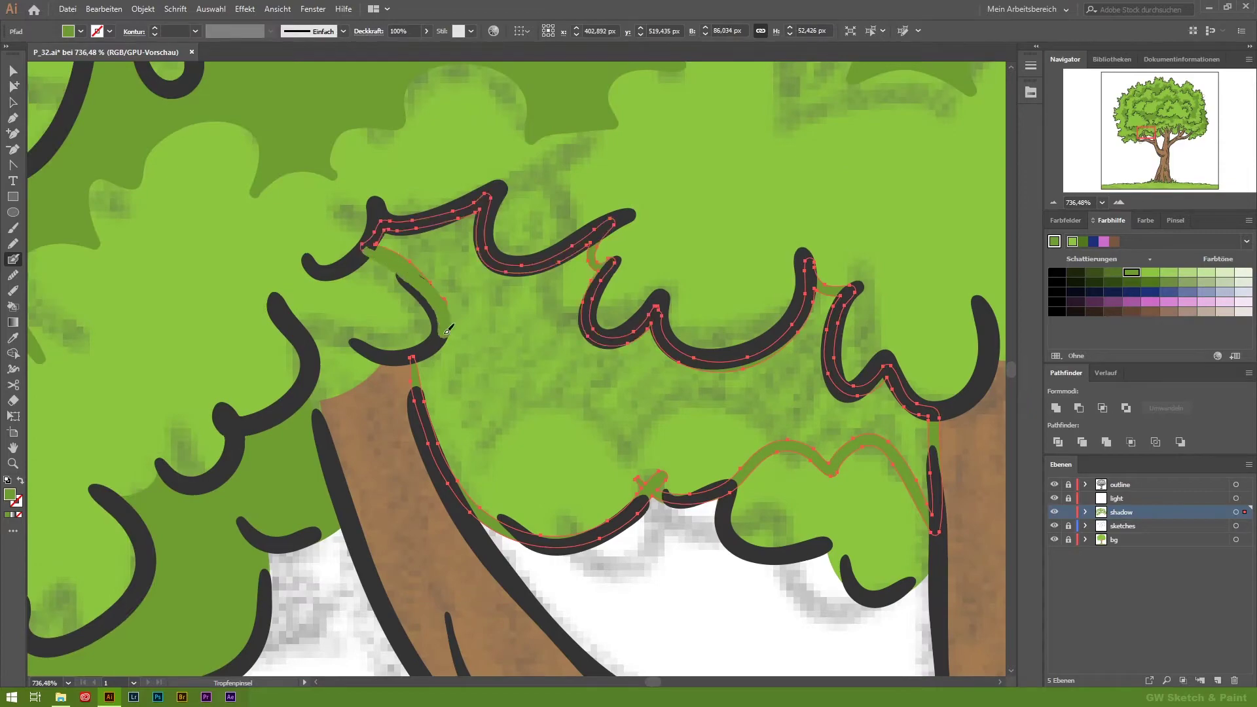
key(ctrl+shift+a)
scroll(456, 374, down, 2)
scroll(599, 584, down, 2)
scroll(551, 508, down, 2)
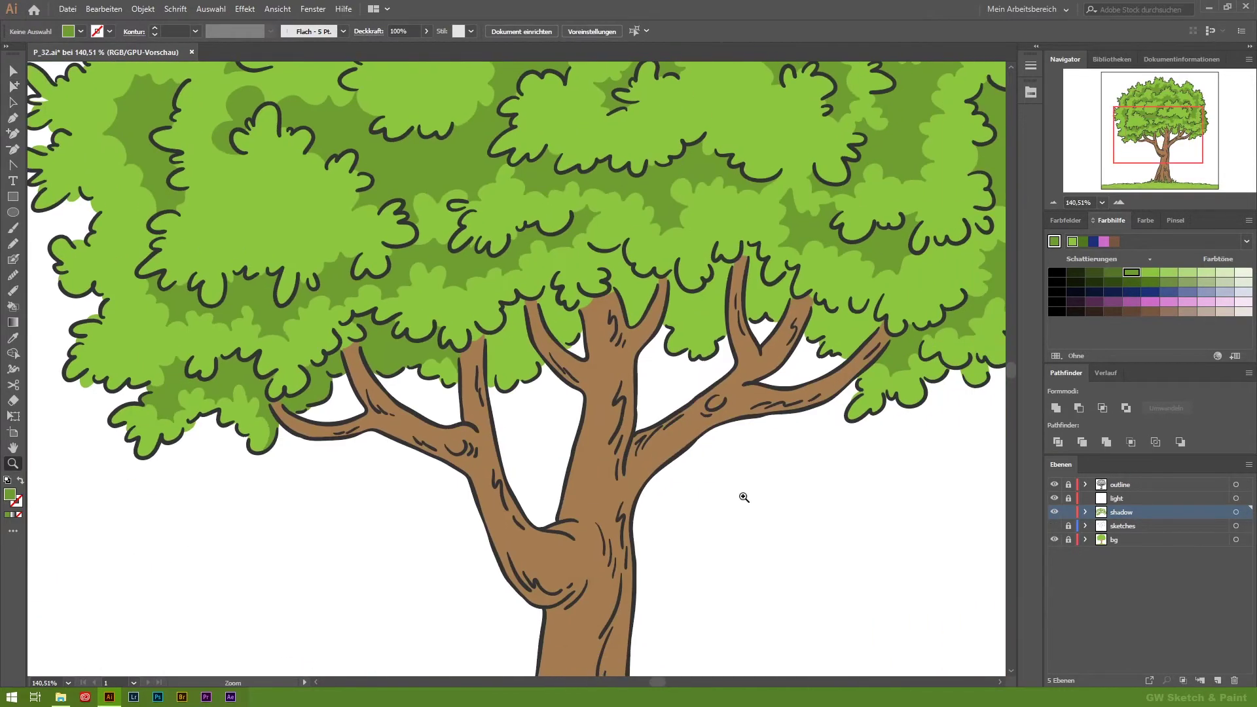
Paint dark green canopy shadow strokes, including under a higher leaf cluster, then deselect.
scroll(542, 282, up, 3)
scroll(543, 282, up, 3)
key(shift+b)
drag(792, 288, 586, 292)
drag(547, 148, 582, 288)
scroll(582, 287, up, 3)
drag(658, 241, 574, 234)
key(ctrl+shift+a)
Paint shadow along the trunk edge under the foliage and the dark leaf arc.
scroll(298, 439, down, 3)
scroll(298, 438, left, 3)
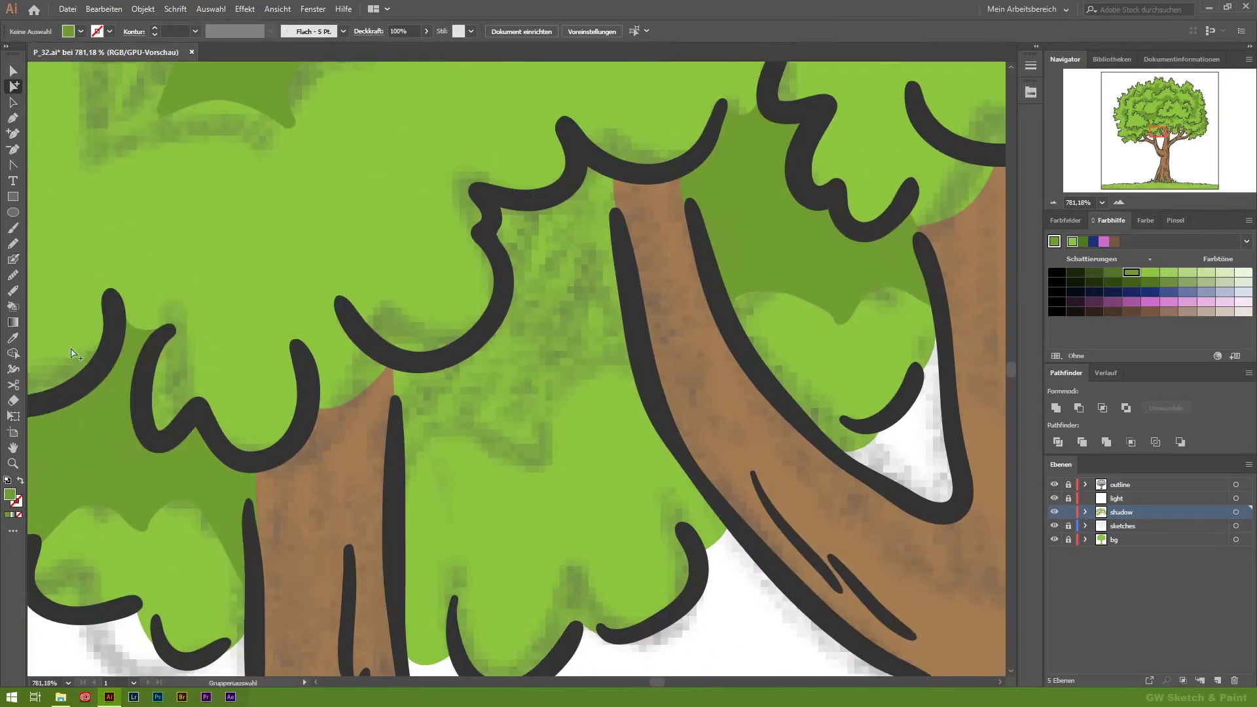
drag(431, 471, 394, 370)
drag(390, 363, 464, 351)
drag(628, 293, 627, 292)
key(ctrl+shift+a)
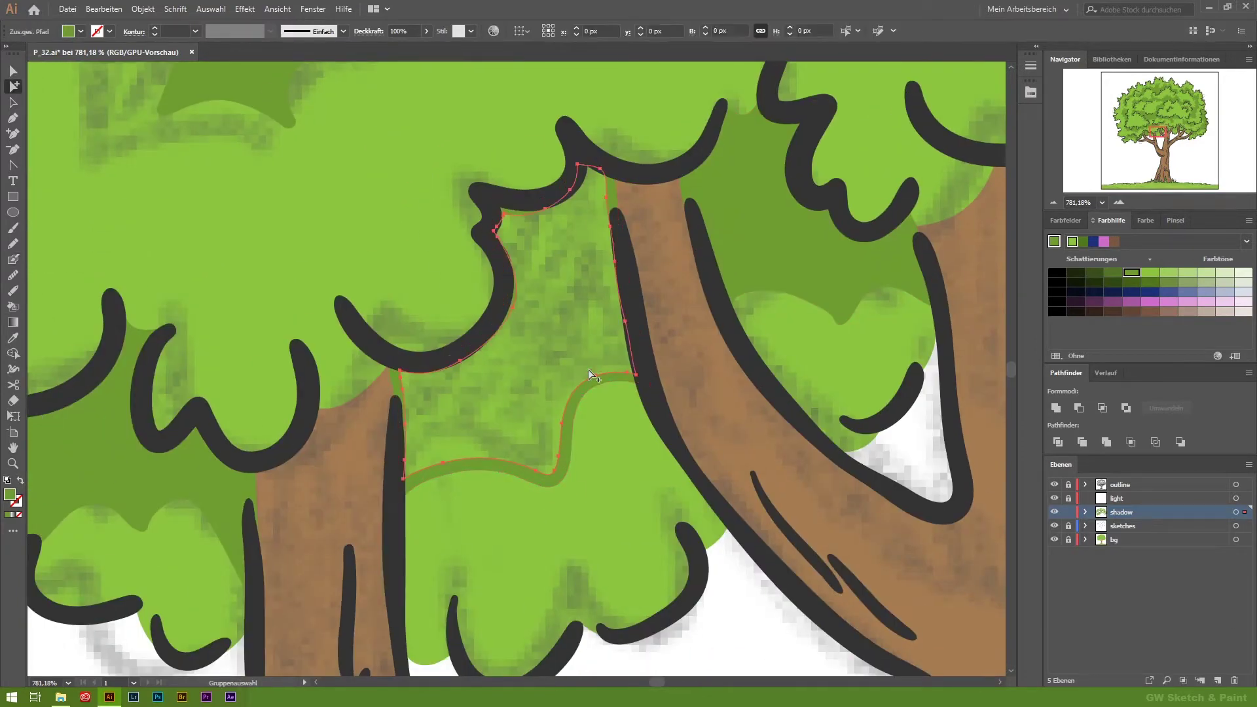
Shade the 3-shaped leaf outline, trunk edge, and foliage beside the branch, then fit the artboard.
scroll(654, 441, right, 3)
scroll(262, 263, up, 3)
drag(460, 311, 523, 306)
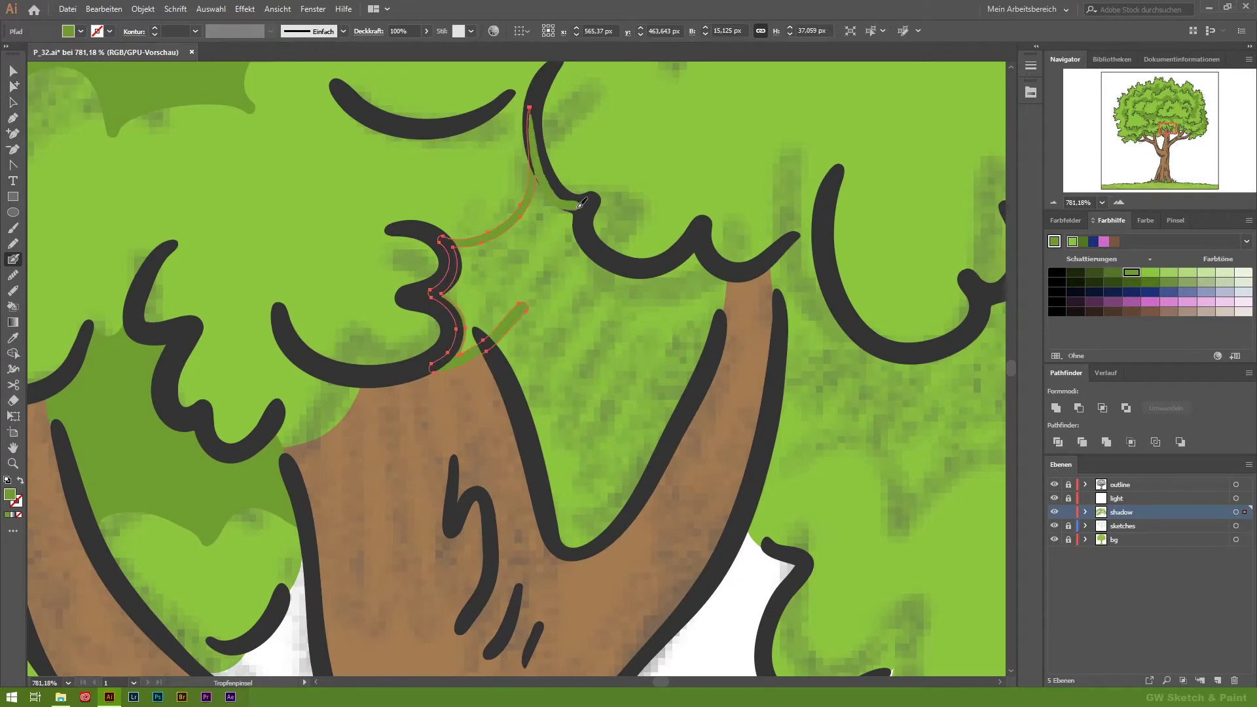
drag(685, 406, 544, 491)
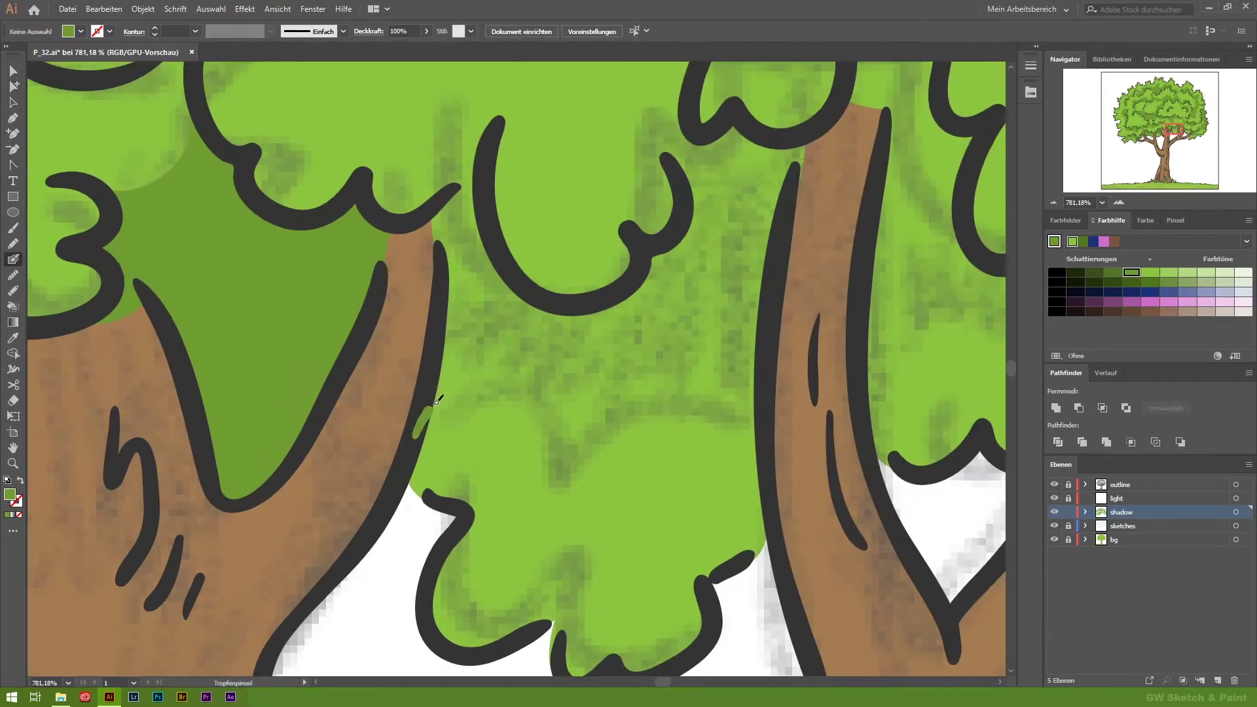
drag(437, 400, 760, 348)
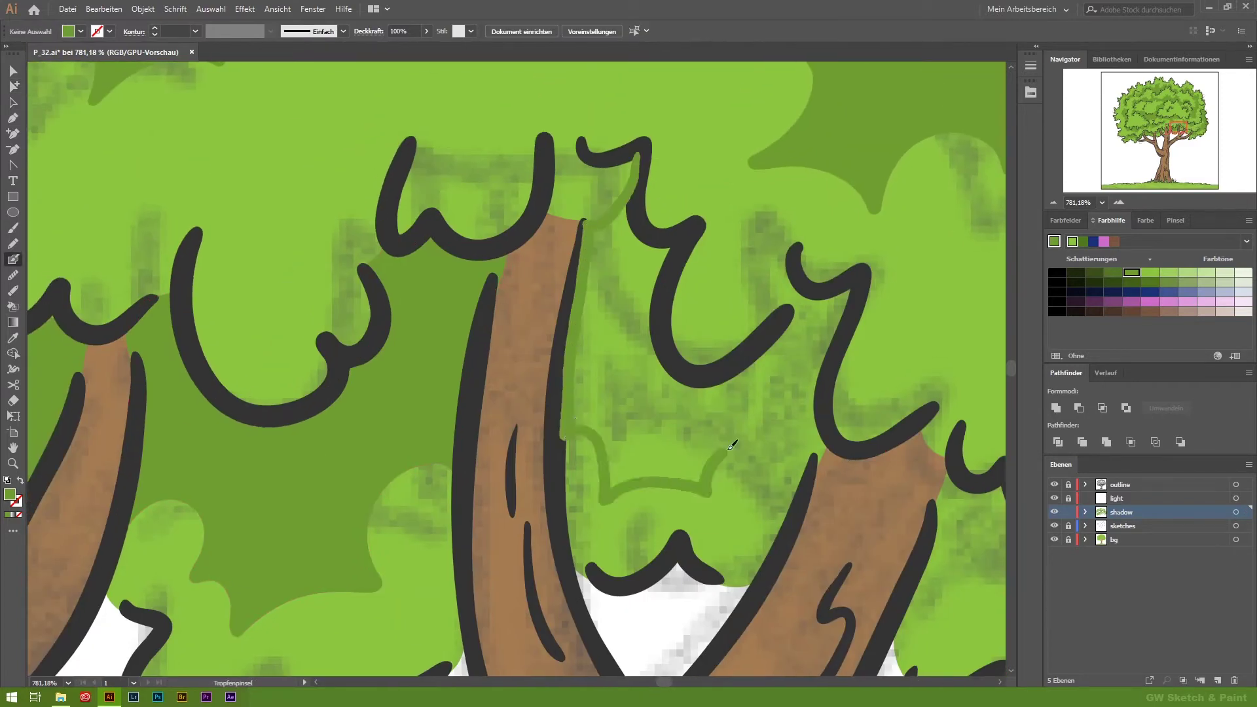
drag(732, 445, 857, 276)
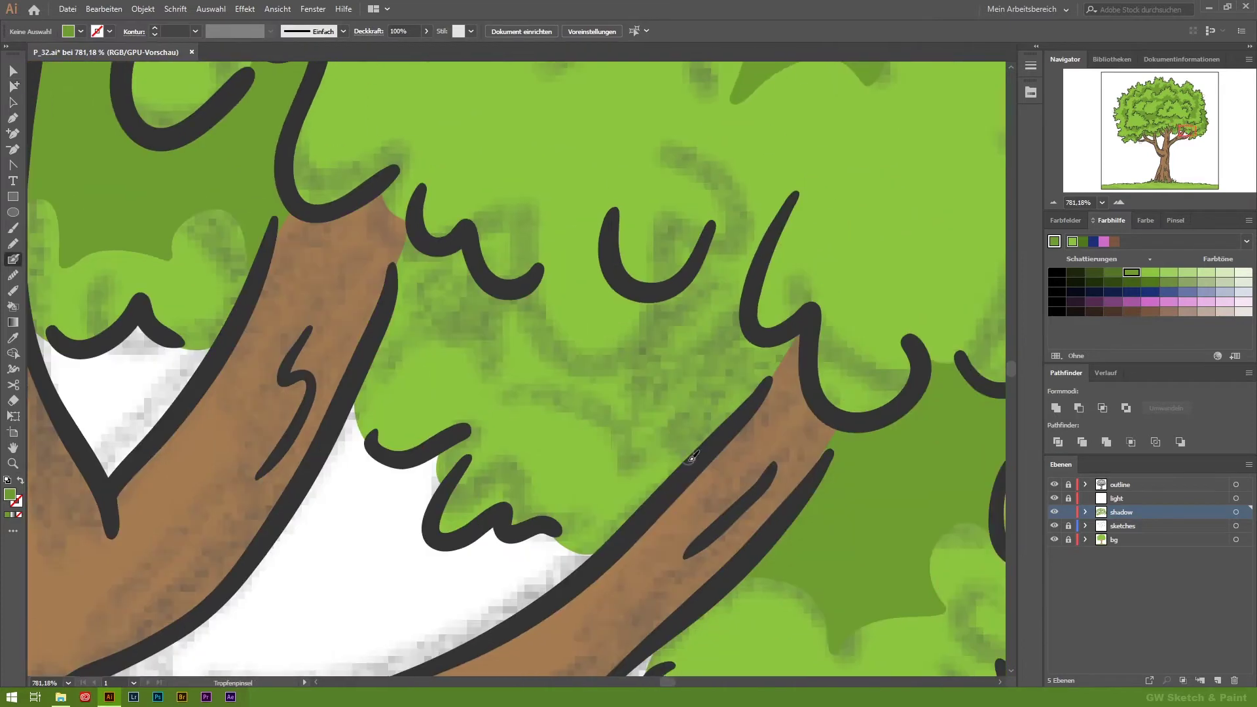
drag(684, 471, 384, 337)
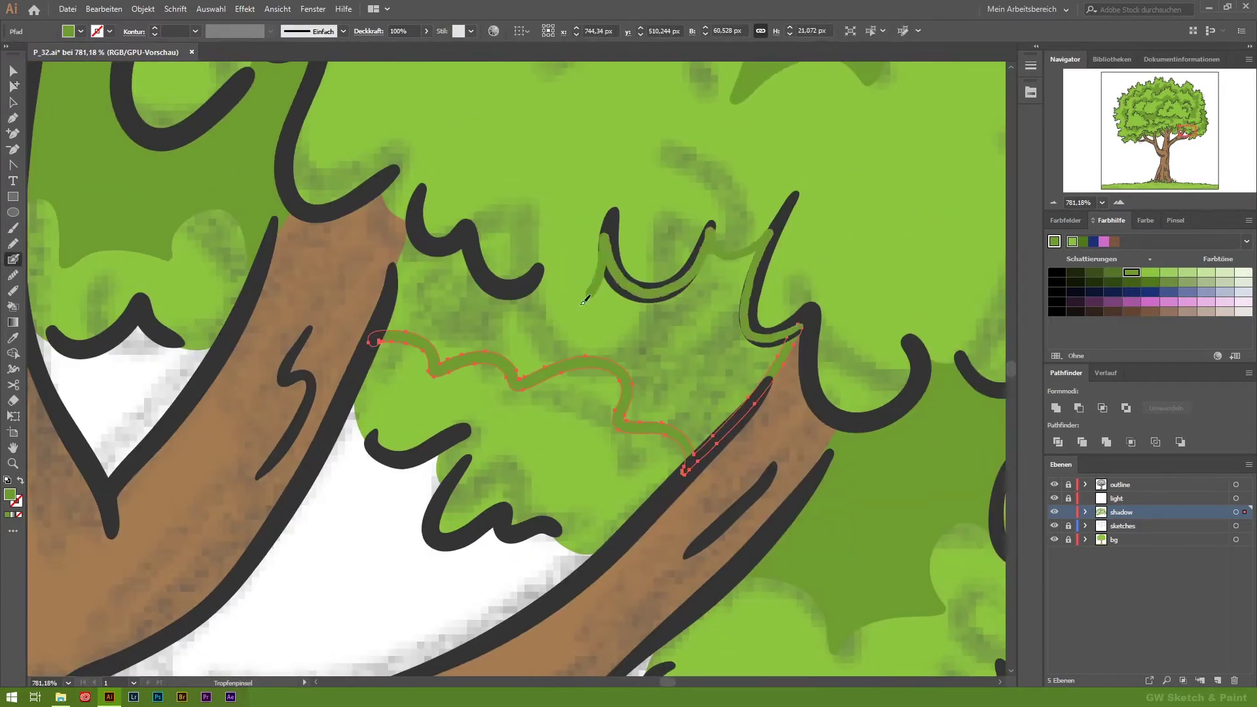
key(ctrl+shift+a)
key(ctrl+0)
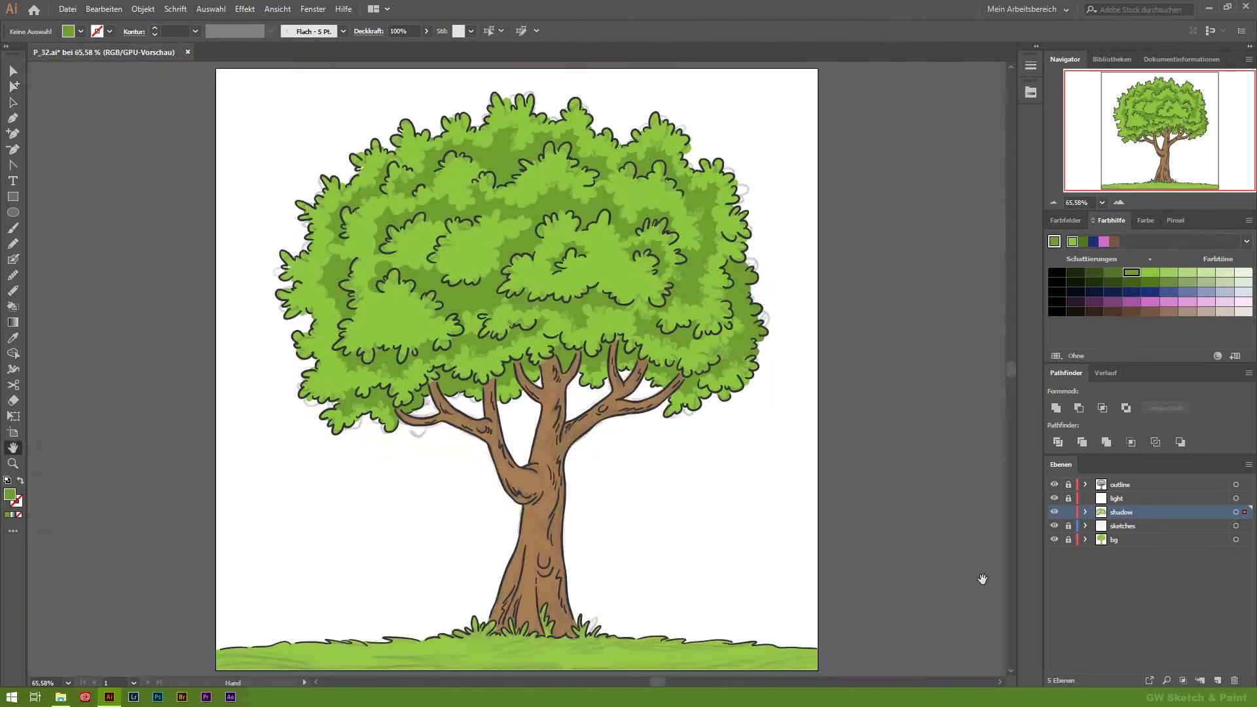
Expand the shadow layer, zoom into the trunk fork, and eyedrop the trunk's brown colour.
alt+click(1065, 520)
key(ctrl+shift+a)
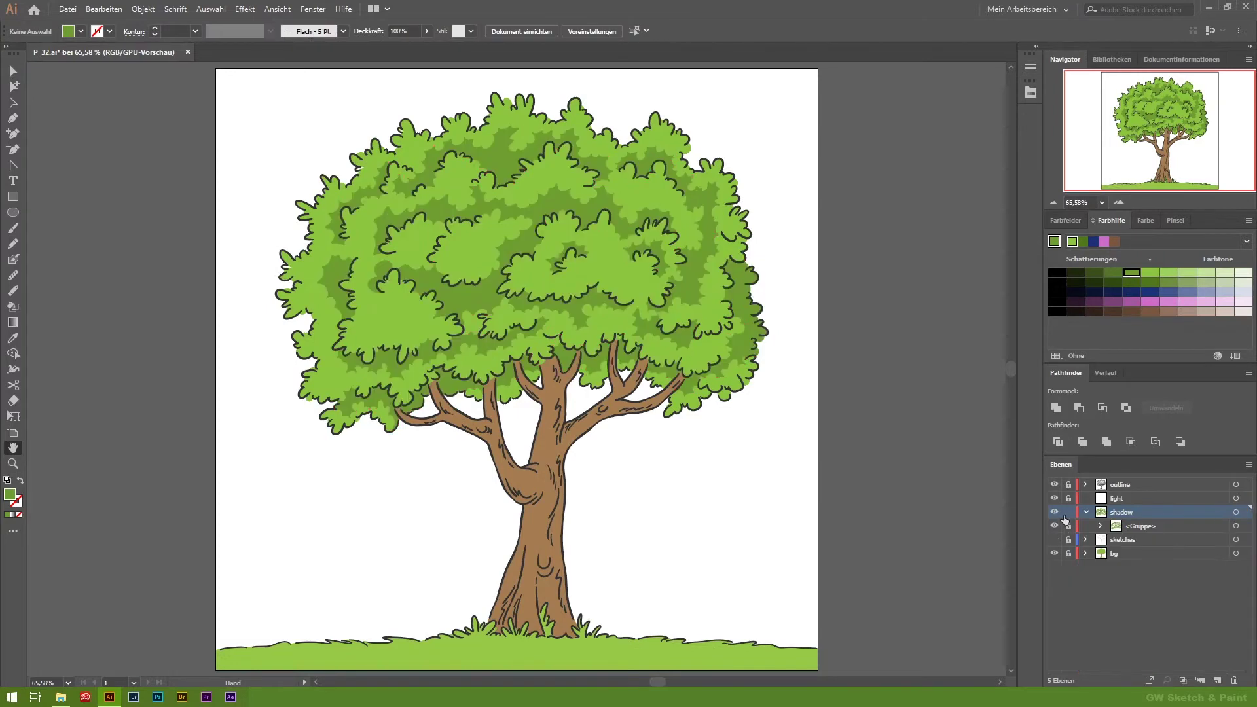
click(12, 463)
drag(597, 435, 648, 407)
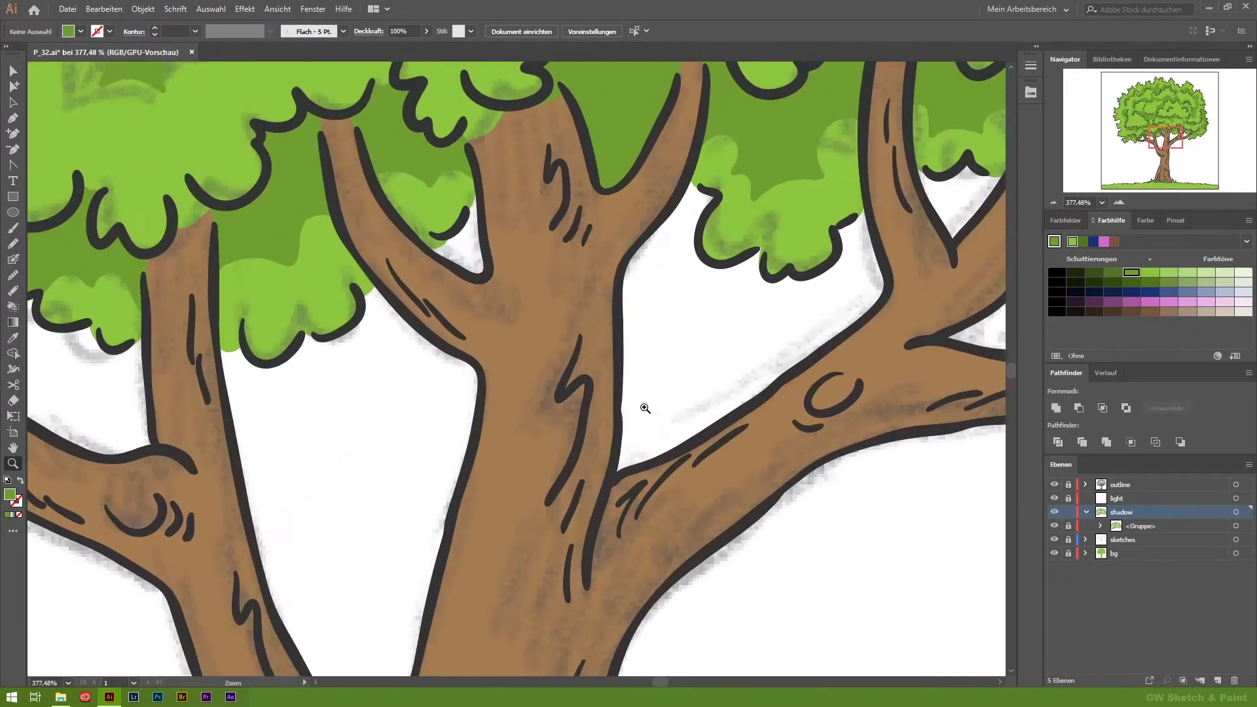
click(794, 470)
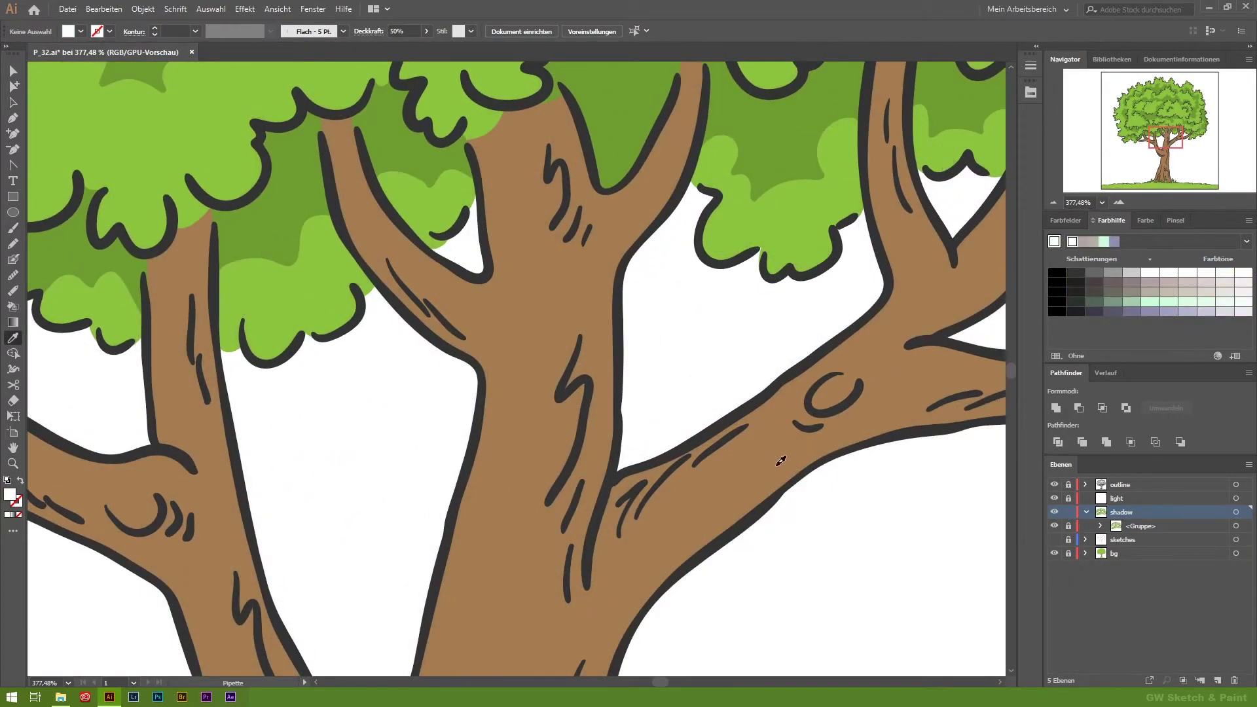
Paint darker brown shadow up the left branch edge, along the trunk top, and down the trunk outline.
scroll(717, 272, up, 3)
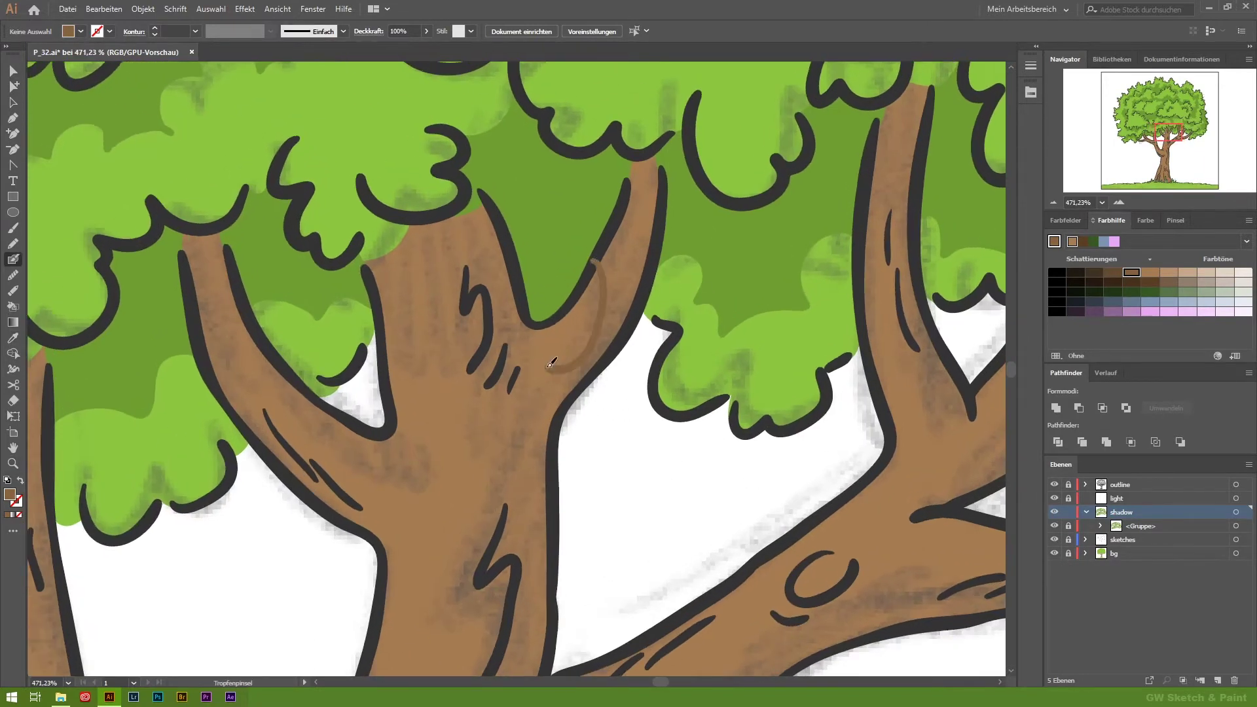
drag(551, 362, 488, 202)
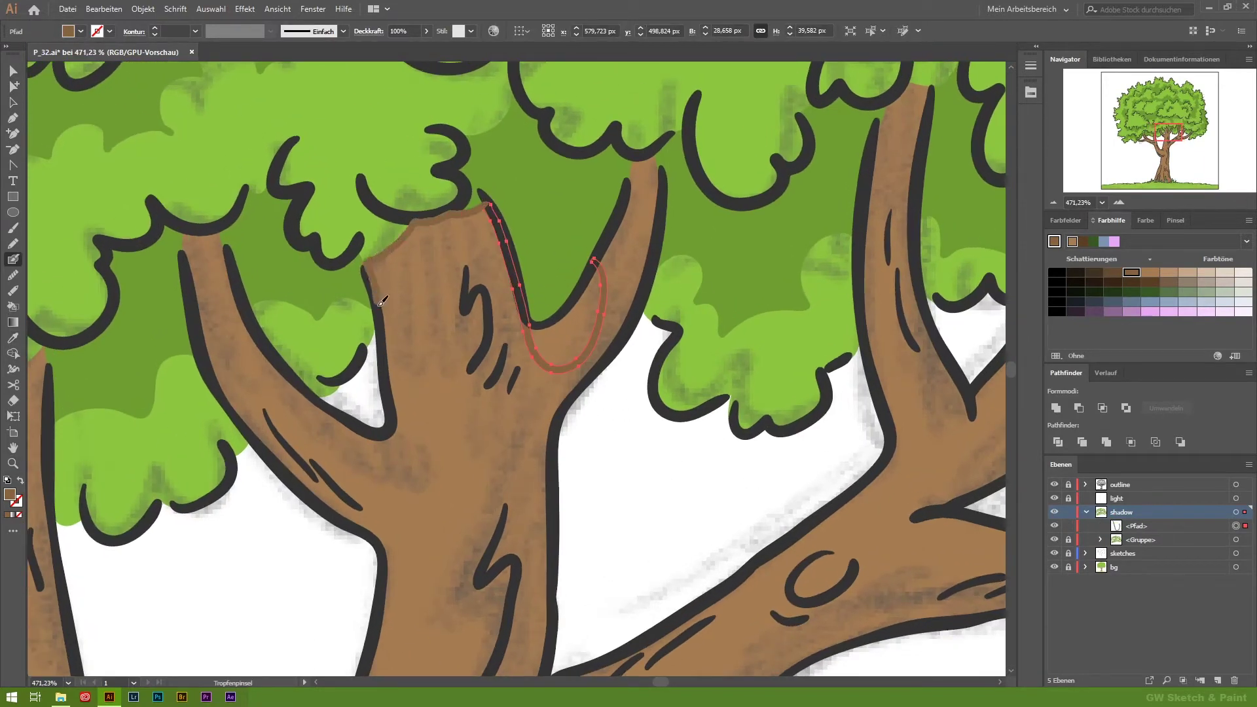
drag(377, 290, 481, 203)
drag(609, 233, 580, 264)
scroll(608, 299, up, 3)
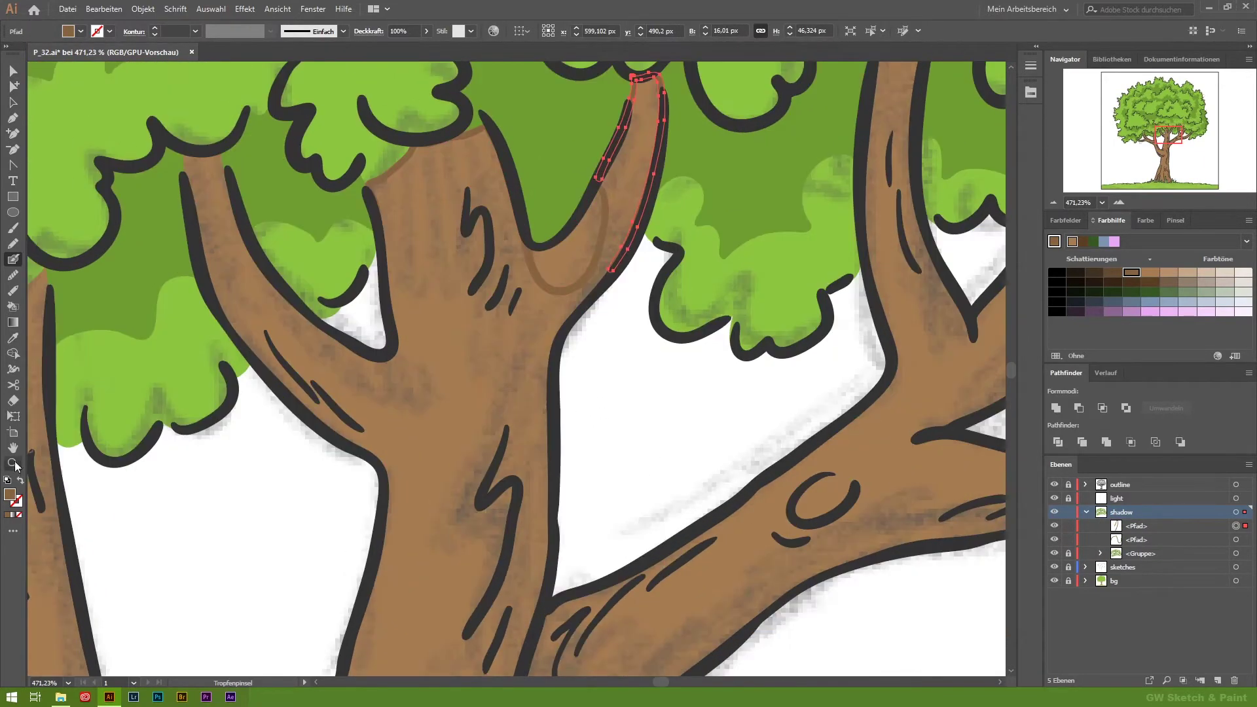
scroll(609, 299, up, 2)
drag(608, 299, 747, 142)
drag(289, 91, 317, 227)
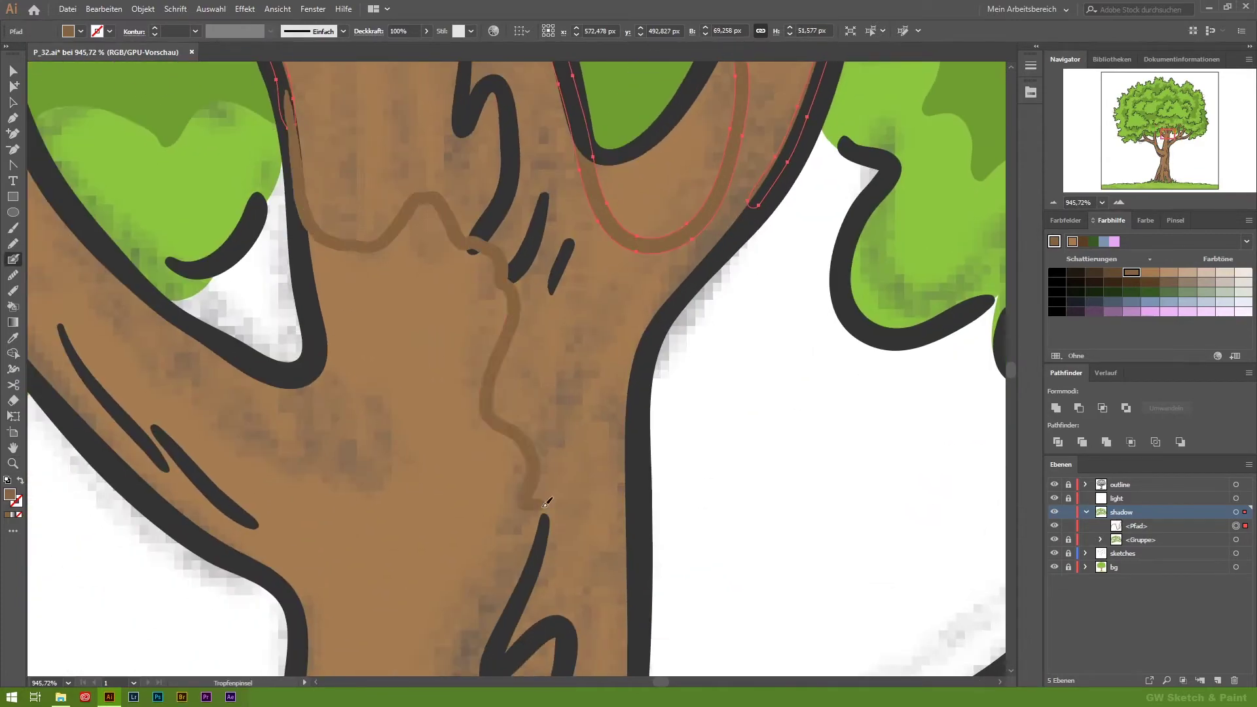
drag(528, 499, 527, 668)
Add wavy brown shadows on the lower branch, inside the knot circle, and up the trunk.
drag(601, 513, 705, 144)
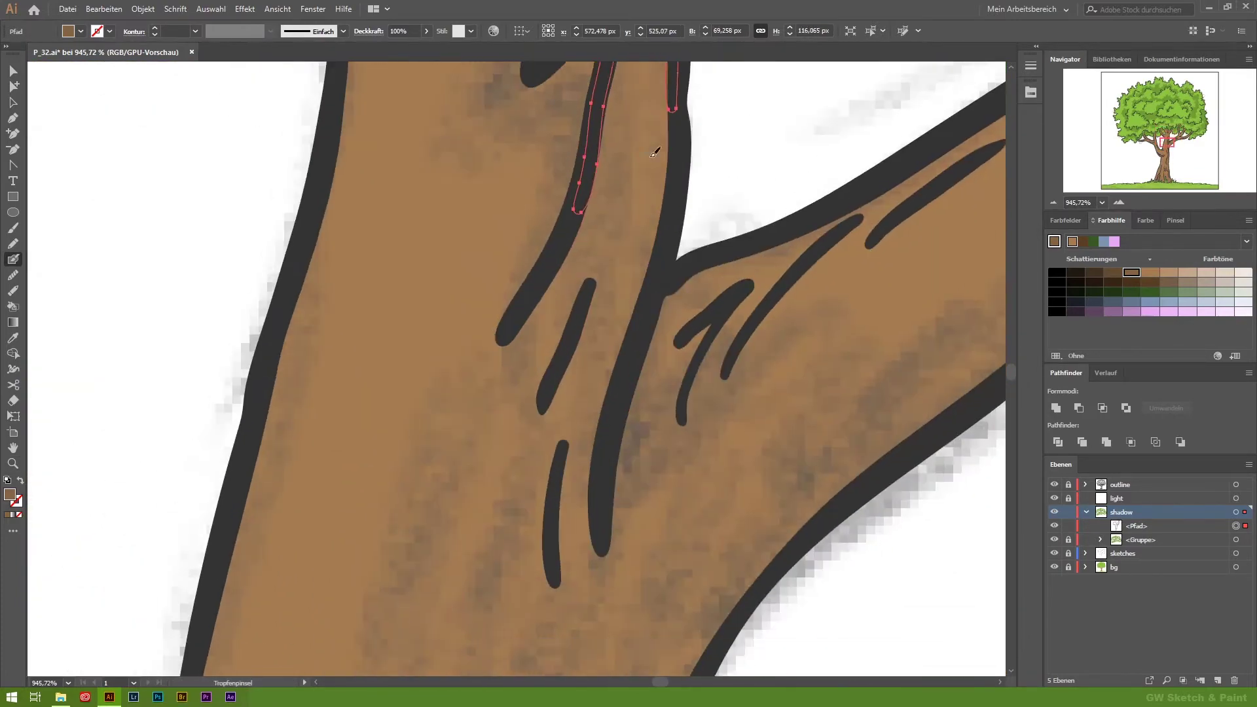
drag(657, 284, 546, 336)
mouse_move(596, 458)
mouse_down()
mouse_move(968, 301)
mouse_move(598, 419)
mouse_up()
mouse_move(680, 224)
mouse_down()
mouse_move(687, 295)
mouse_move(192, 426)
mouse_up()
mouse_move(400, 394)
mouse_down()
mouse_move(591, 380)
mouse_move(589, 504)
mouse_up()
drag(590, 262, 563, 321)
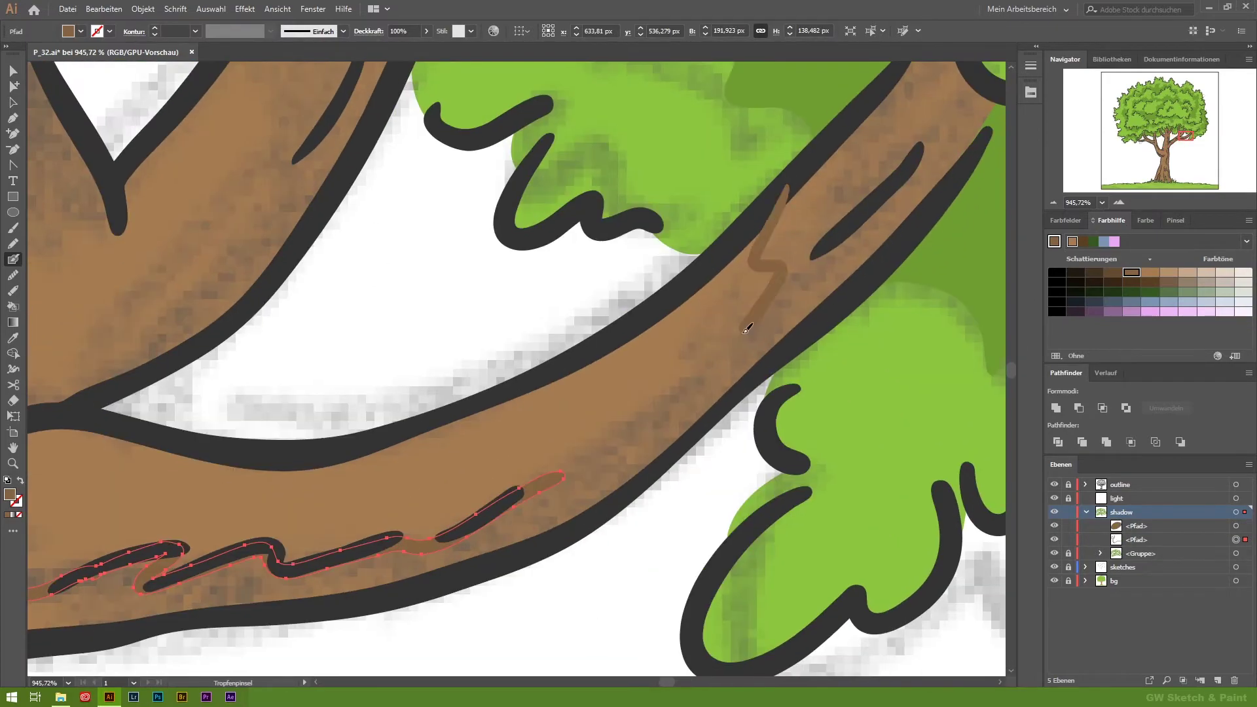
drag(320, 671, 630, 340)
Paint brown shadow along the right trunk edge, then zoom out to check.
drag(704, 433, 797, 280)
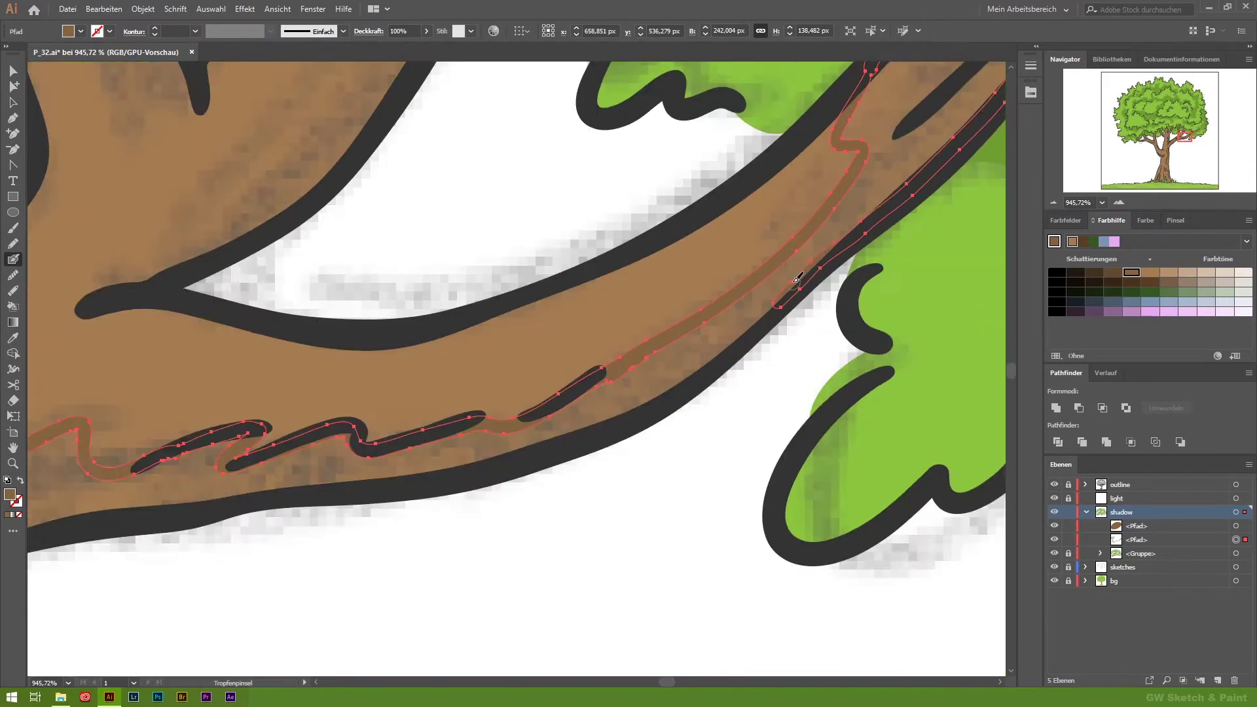
drag(640, 408, 836, 412)
drag(483, 385, 751, 266)
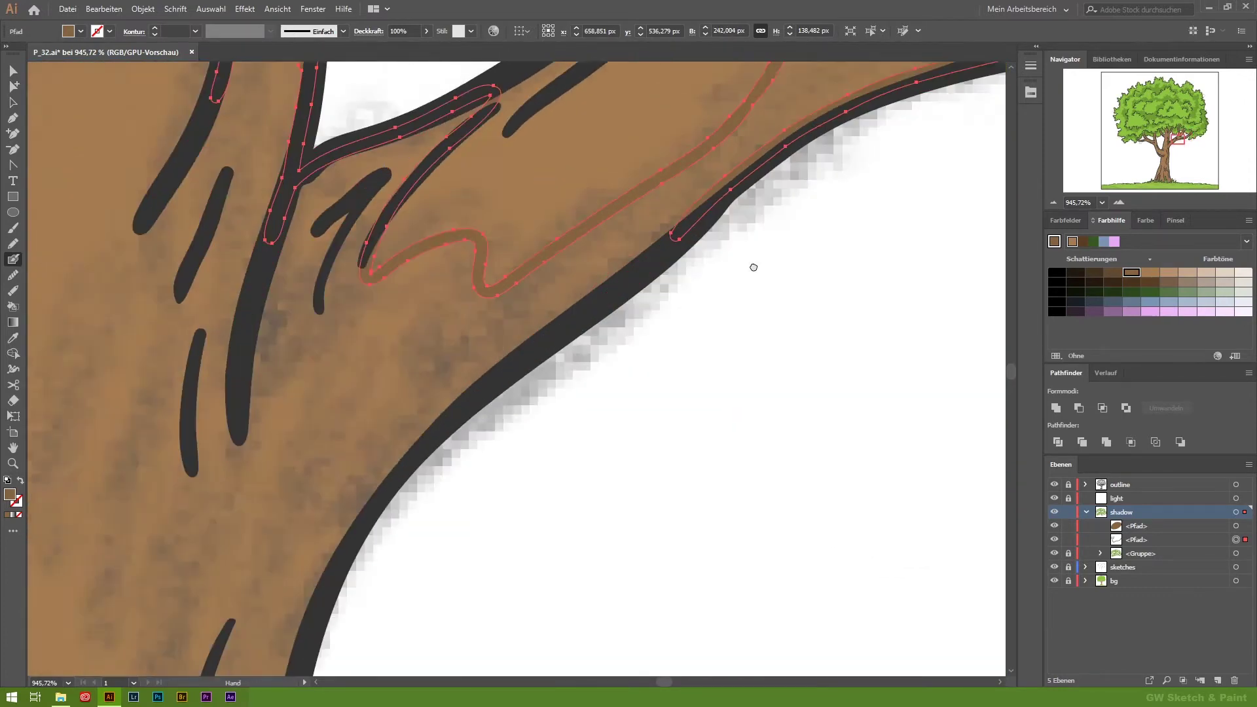
drag(660, 262, 455, 451)
ctrl+click(869, 547)
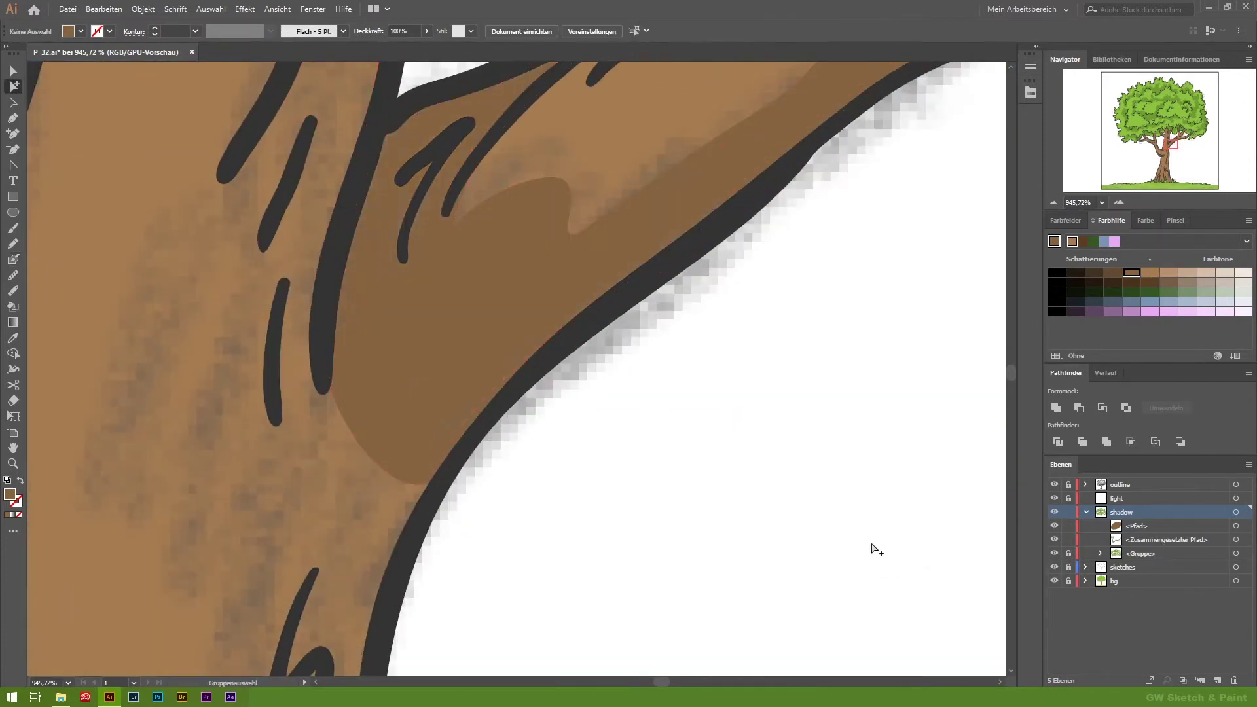
Zoom to the trunk below the fork and select the existing brown shadow shape.
key(z)
alt+click(522, 463)
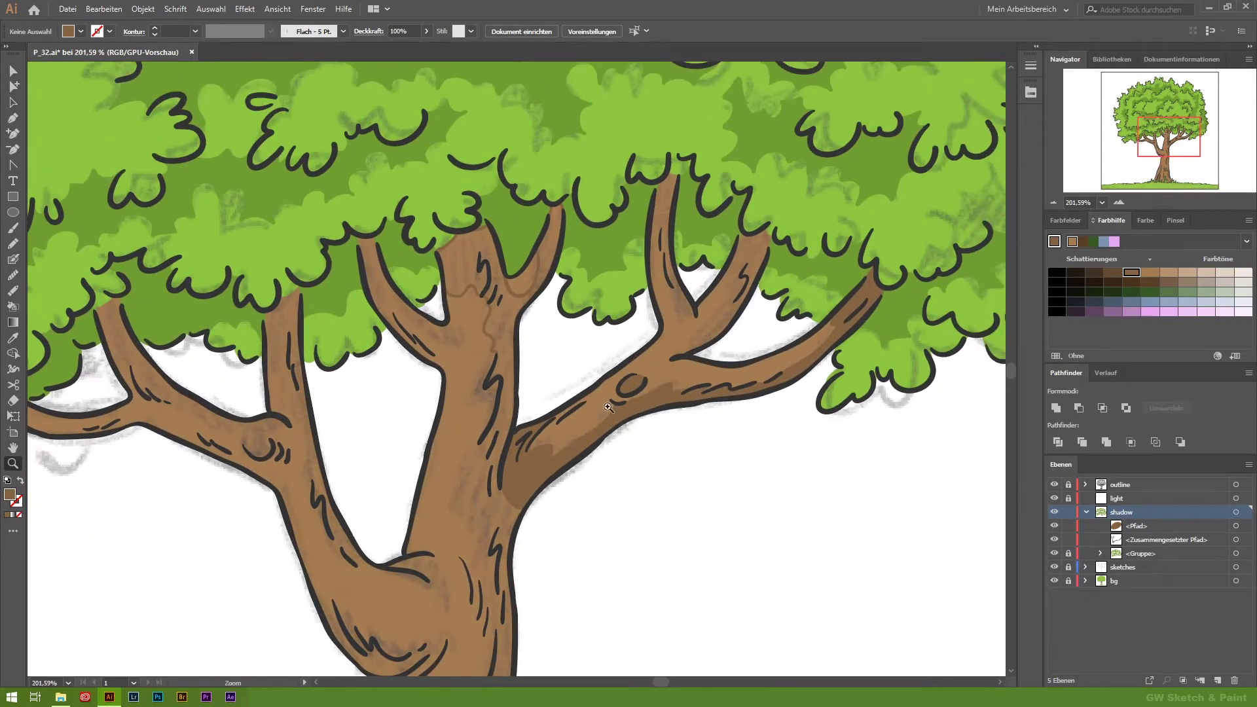
click(738, 317)
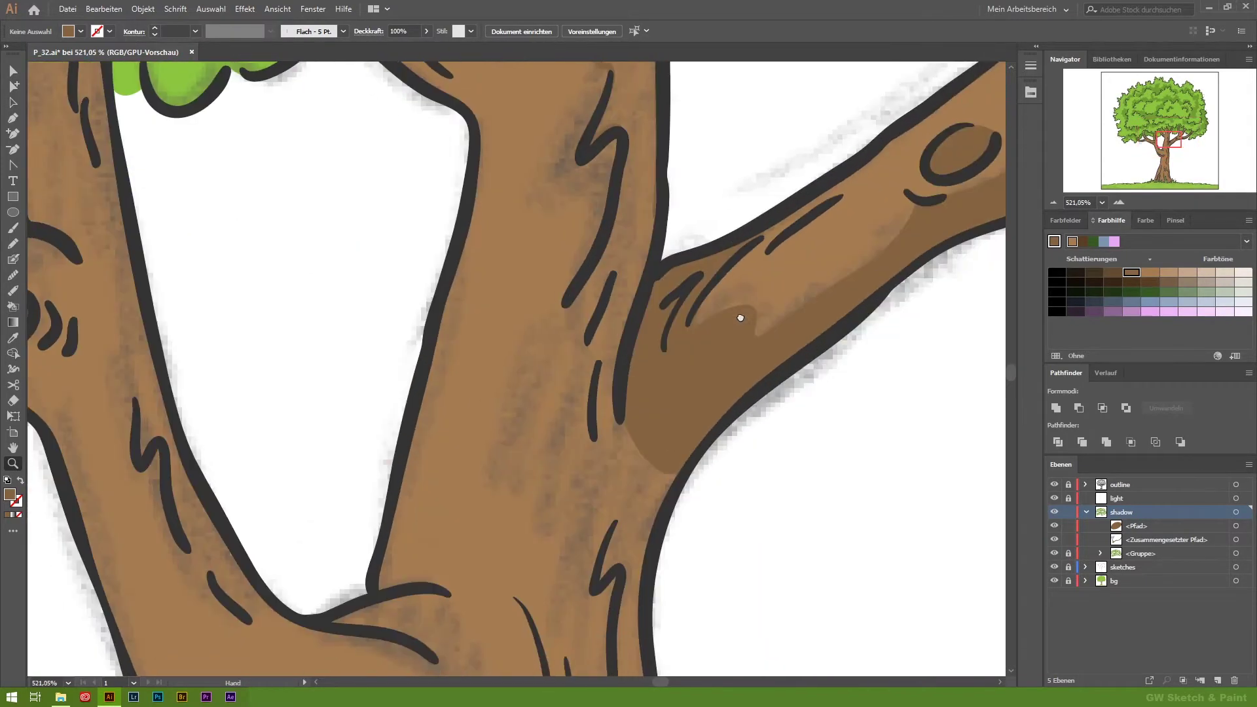
key(a)
alt+click(660, 107)
scroll(660, 107, down, 3)
key(shift+b)
Paint brown Blob Brush shadow down the middle of the trunk.
drag(648, 228, 599, 235)
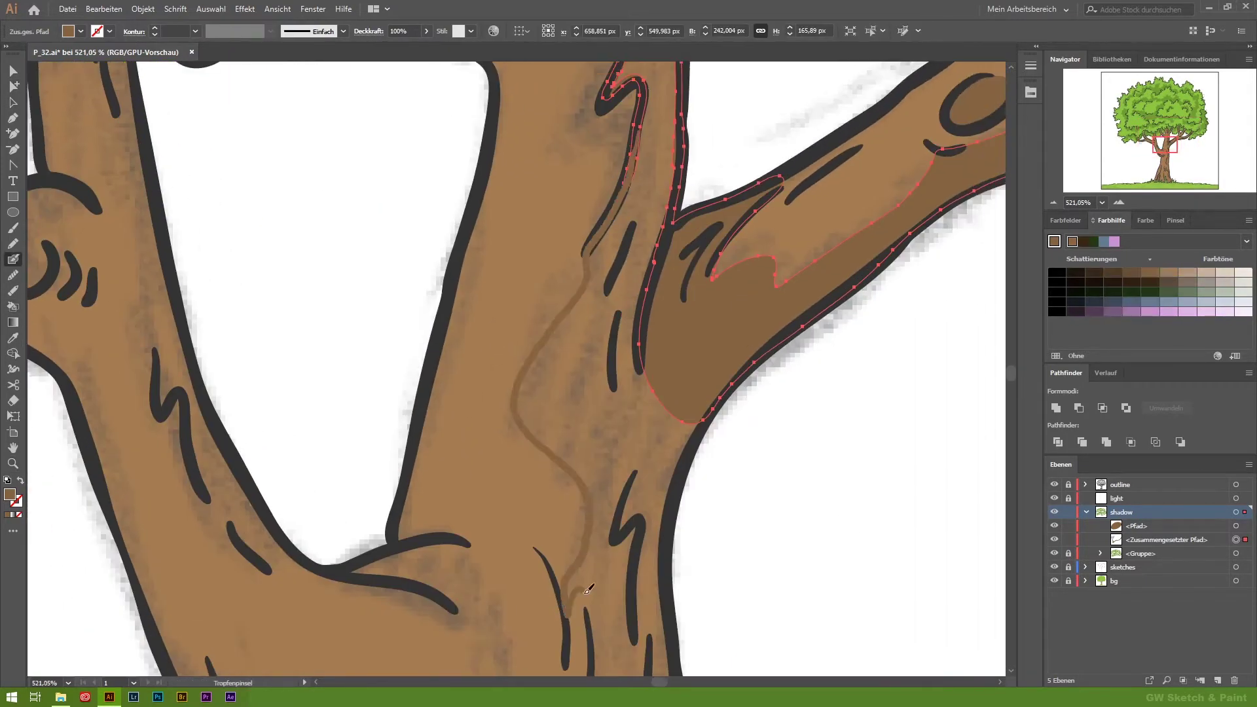
drag(587, 589, 620, 228)
drag(667, 388, 666, 256)
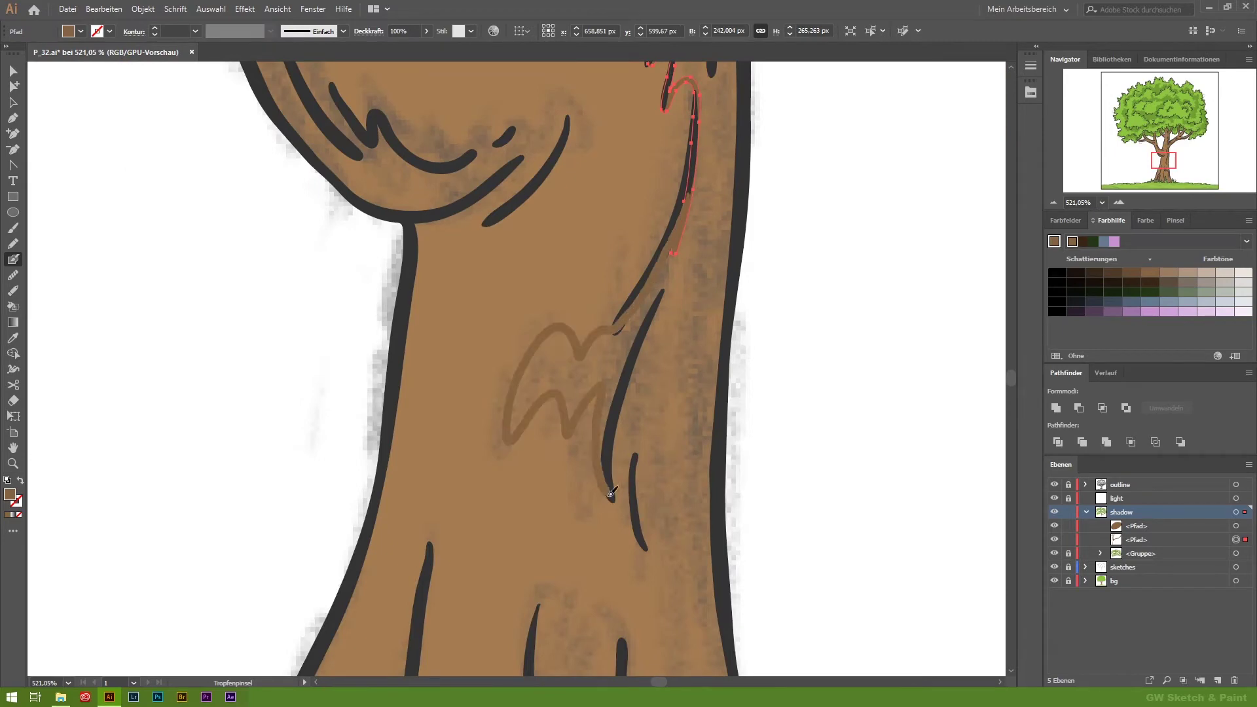
drag(611, 494, 678, 573)
scroll(665, 247, down, 8)
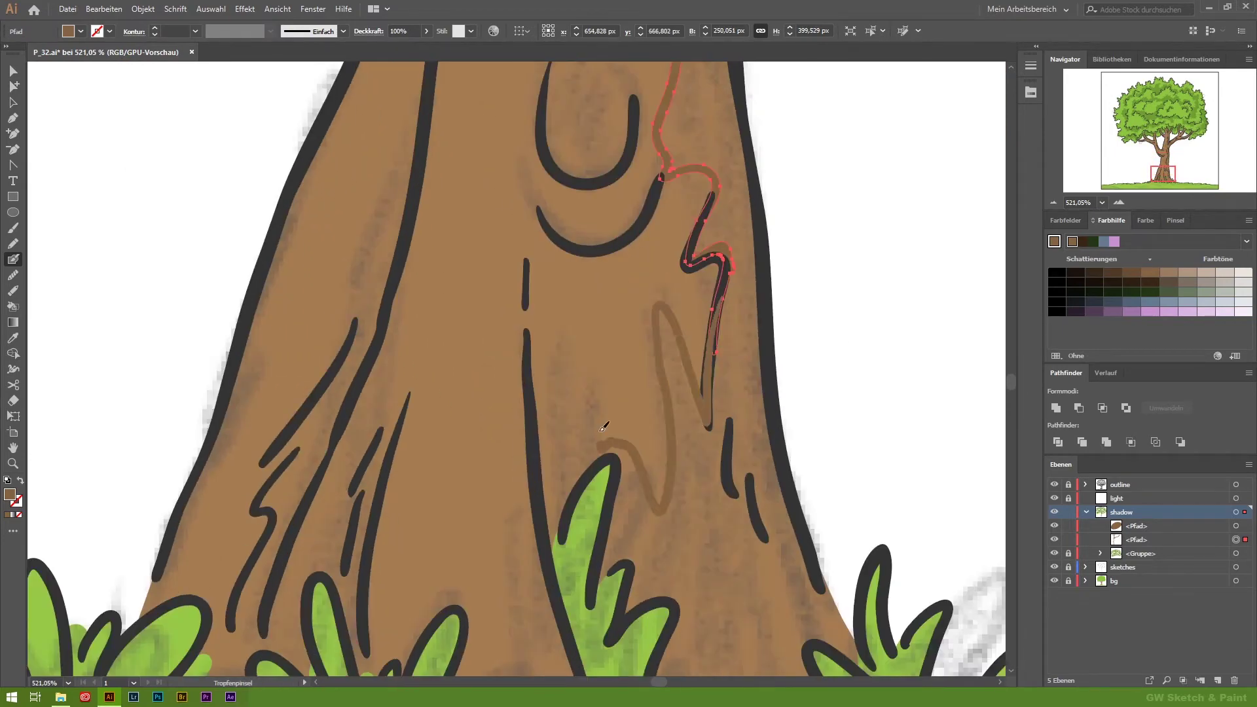
Zoom in on the tree base and paint brown shadow around the grass blades.
key(z)
click(408, 419)
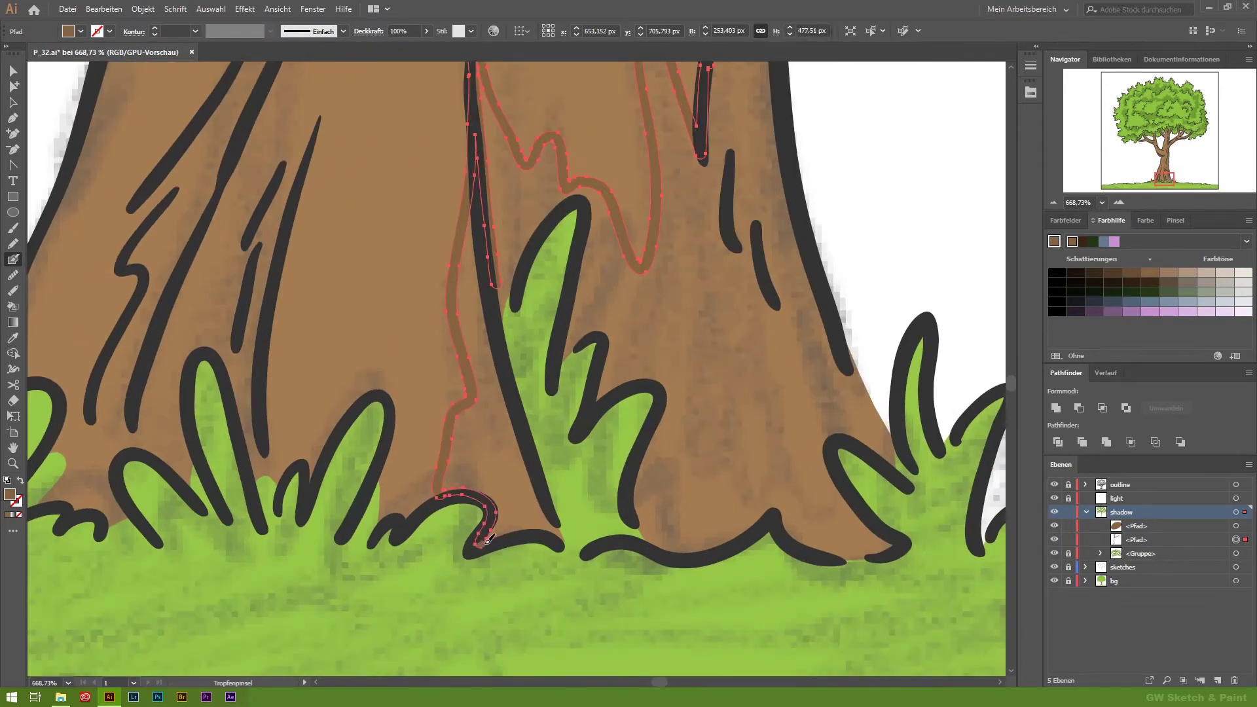
mouse_move(659, 380)
mouse_down()
mouse_move(779, 507)
mouse_move(489, 435)
mouse_up()
scroll(559, 286, up, 5)
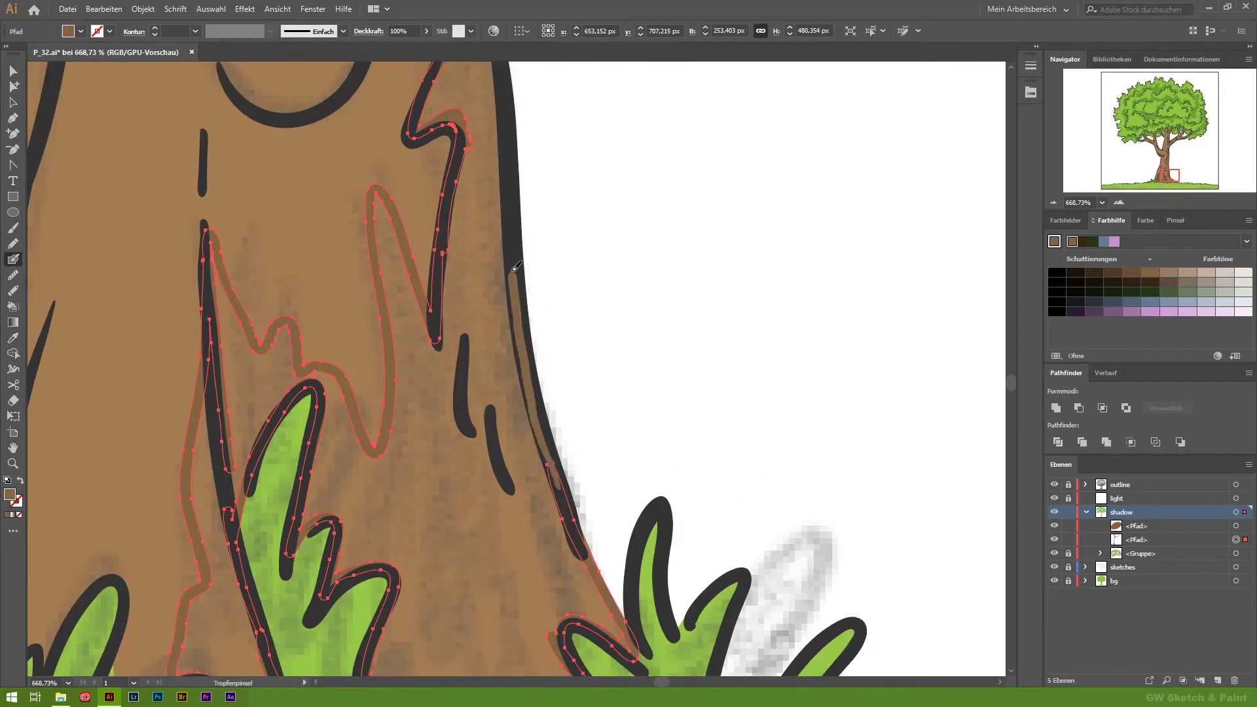
scroll(580, 376, up, 3)
Fill the knot with a dark brown oval and zoom out.
mouse_move(317, 295)
mouse_down()
mouse_move(365, 292)
mouse_move(366, 216)
mouse_up()
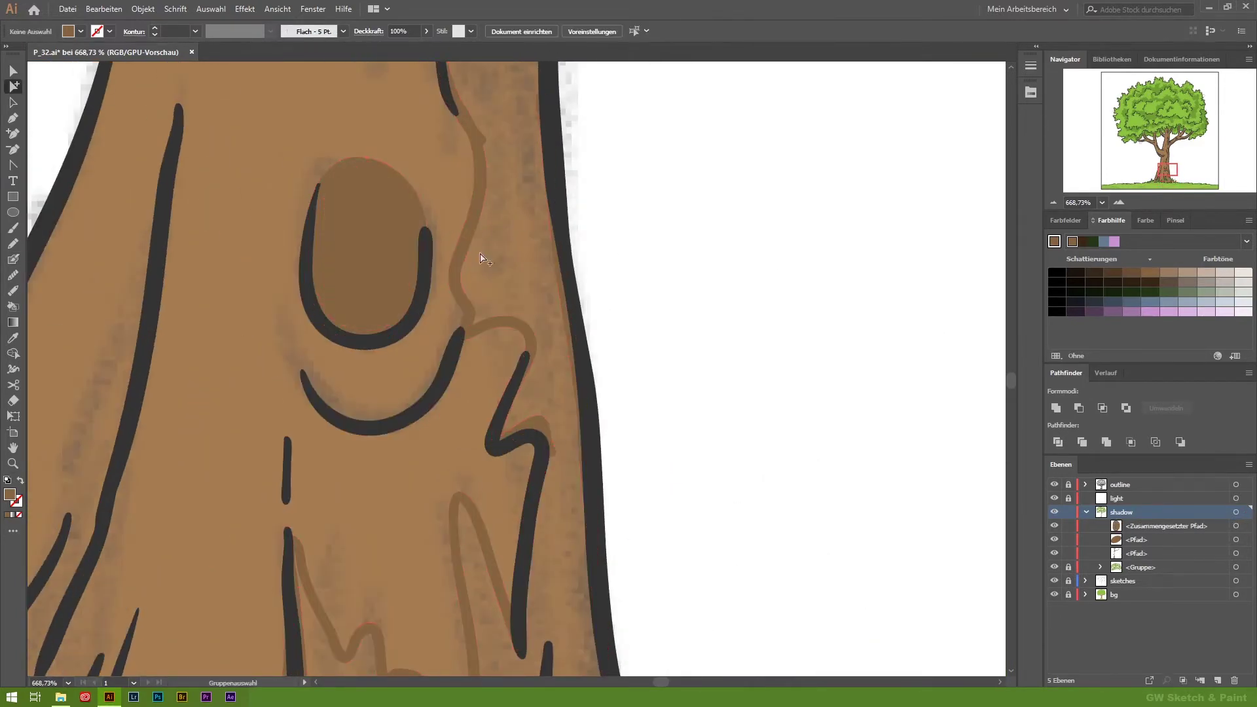
scroll(550, 202, up, 2)
scroll(591, 70, up, 4)
scroll(700, 180, up, 1)
scroll(655, 190, up, 5)
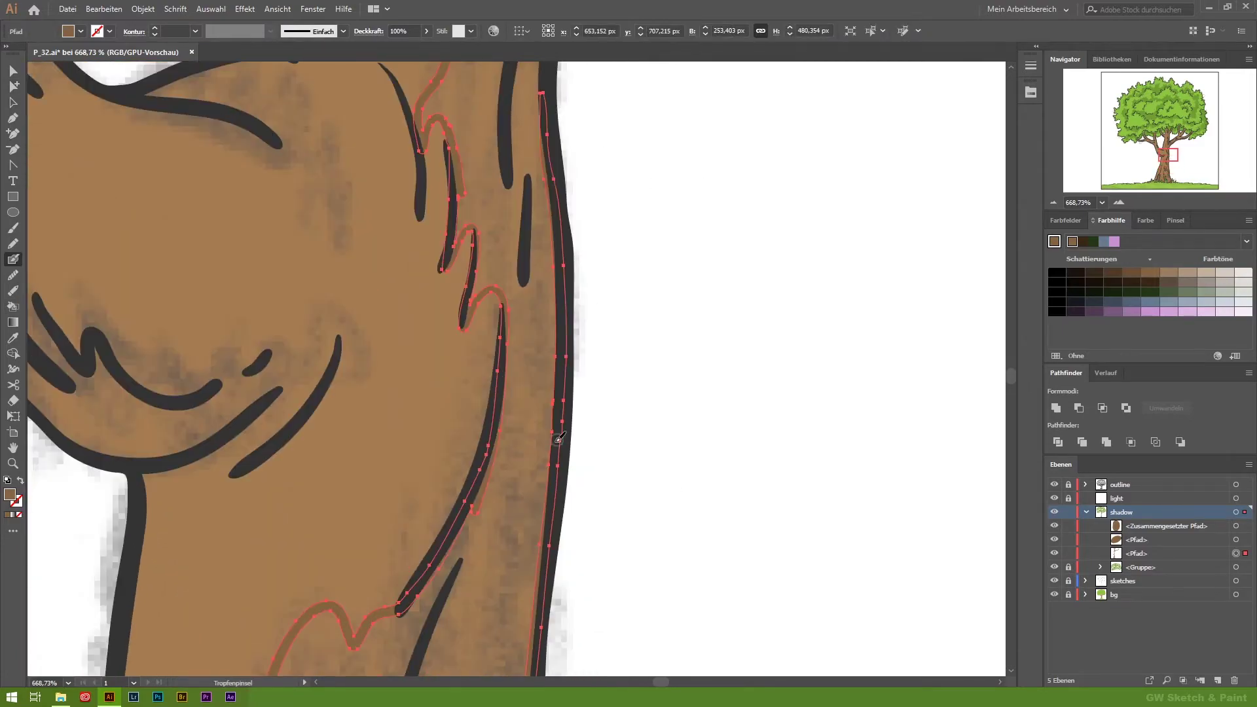
scroll(622, 197, up, 4)
Deselect the shadow shapes and paint a brown shadow stroke at the branch fork.
ctrl+click(589, 199)
scroll(589, 199, down, 3)
scroll(628, 302, down, 3)
scroll(691, 410, down, 3)
scroll(748, 276, up, 7)
key(shift+b)
drag(425, 197, 459, 204)
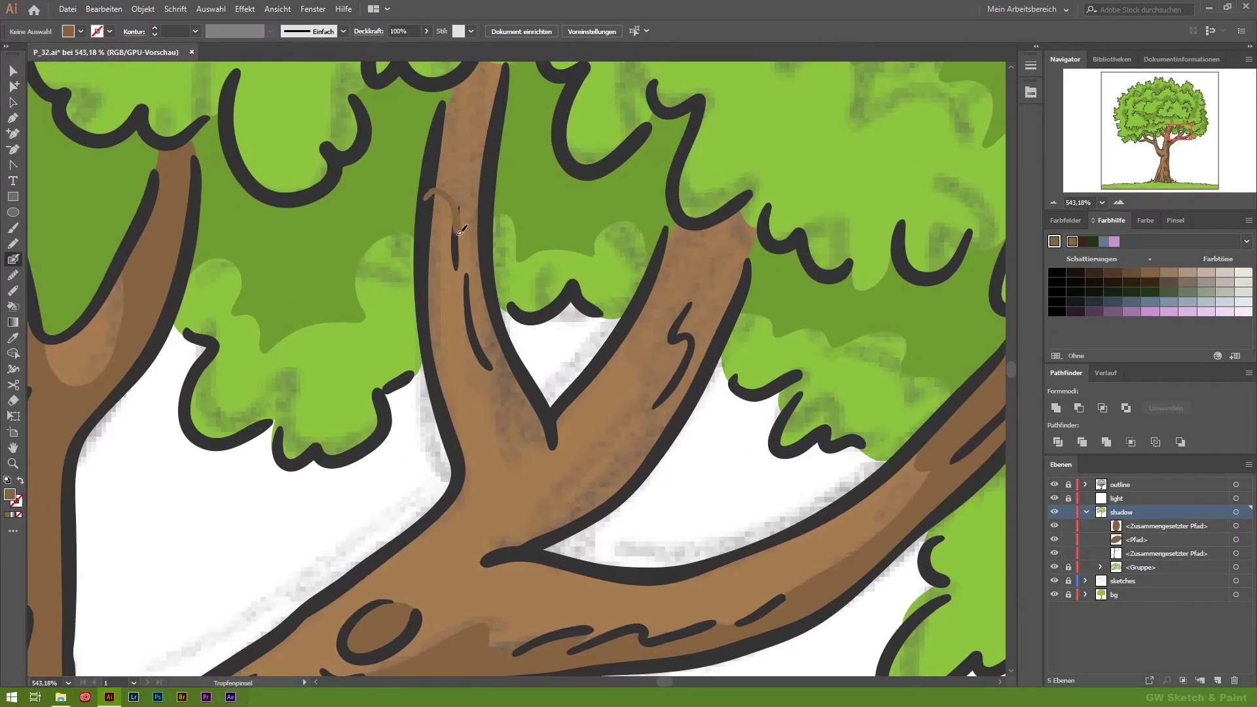
Paint dark-brown shadow strips up the trunk edge and along the branch's right edge.
drag(524, 379, 500, 89)
scroll(499, 89, up, 2)
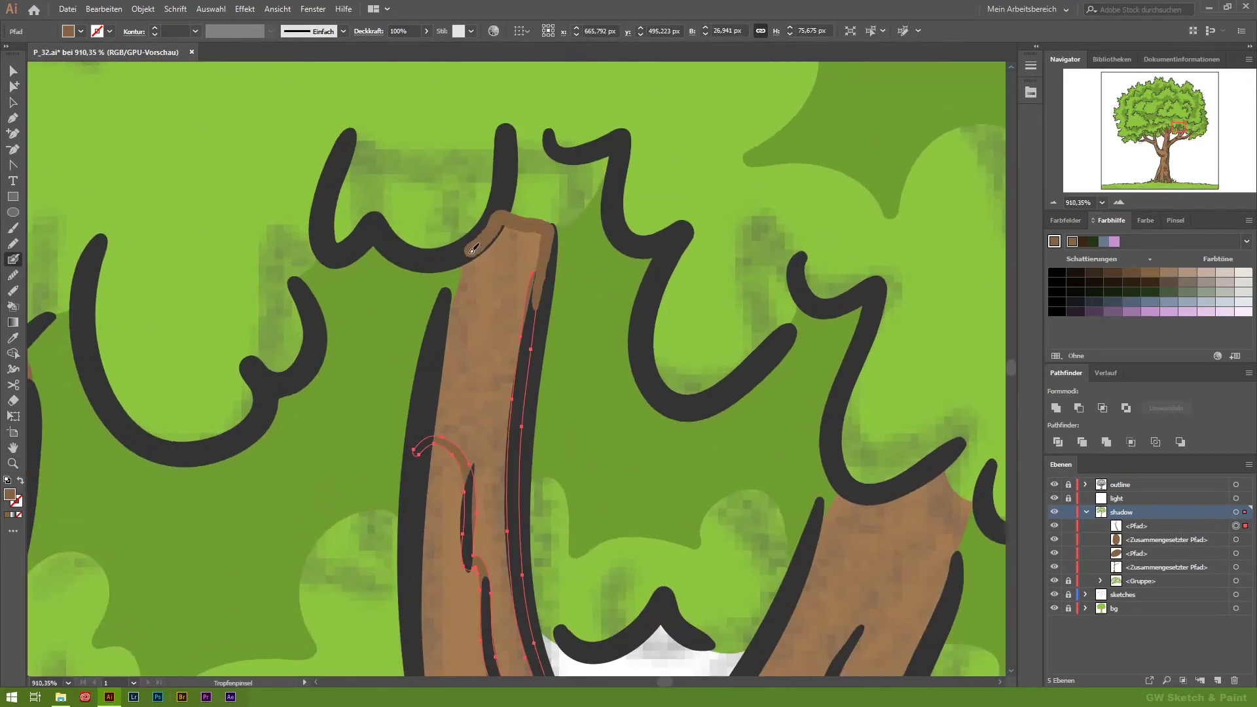
key(ctrl+shift+a)
scroll(517, 367, down, 5)
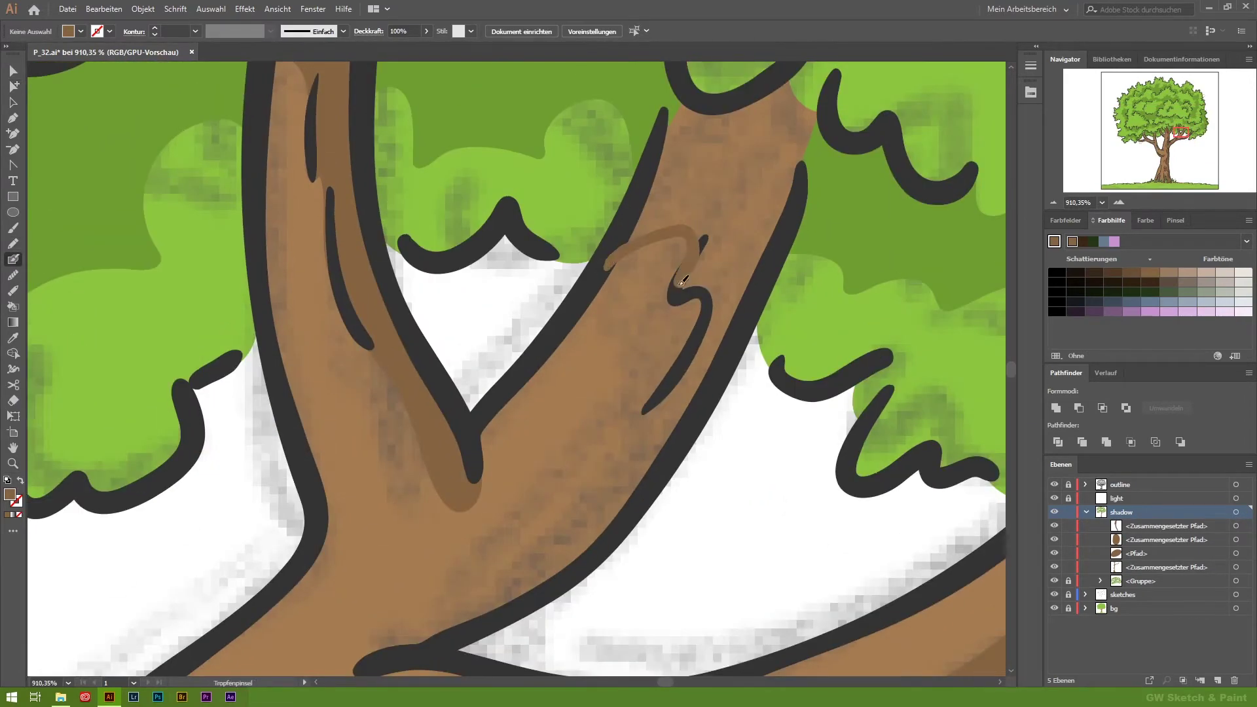
drag(681, 281, 796, 117)
scroll(663, 239, up, 3)
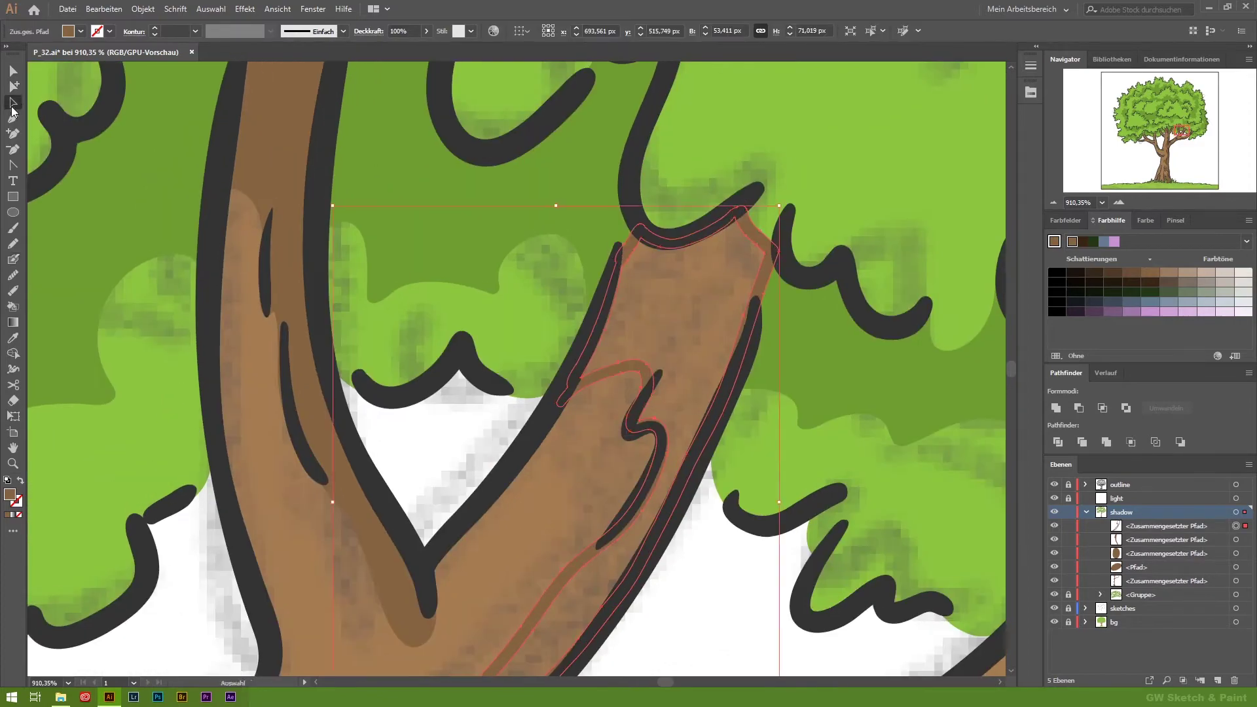
key(ctrl+shift+a)
scroll(697, 379, down, 5)
scroll(316, 252, up, 3)
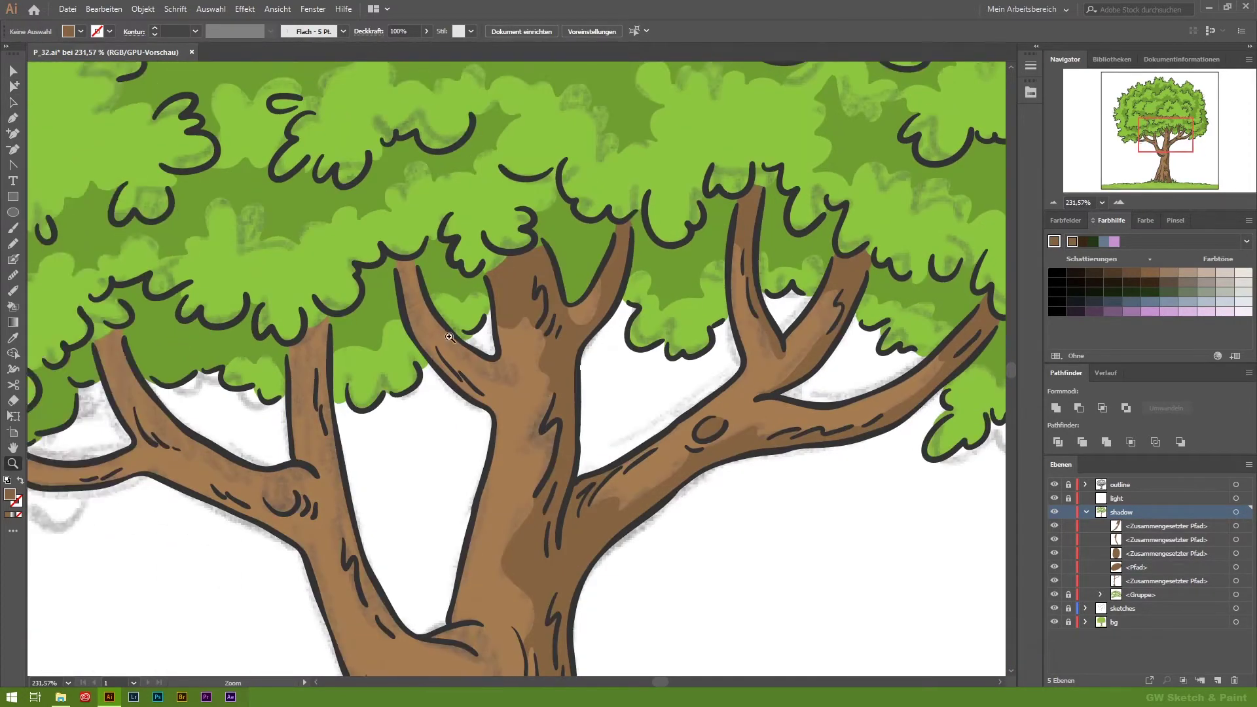
Zoom into the trunk fork and paint a shadow stroke along the branch edge.
key(shift+b)
ctrl+click(538, 386)
scroll(503, 462, up, 3)
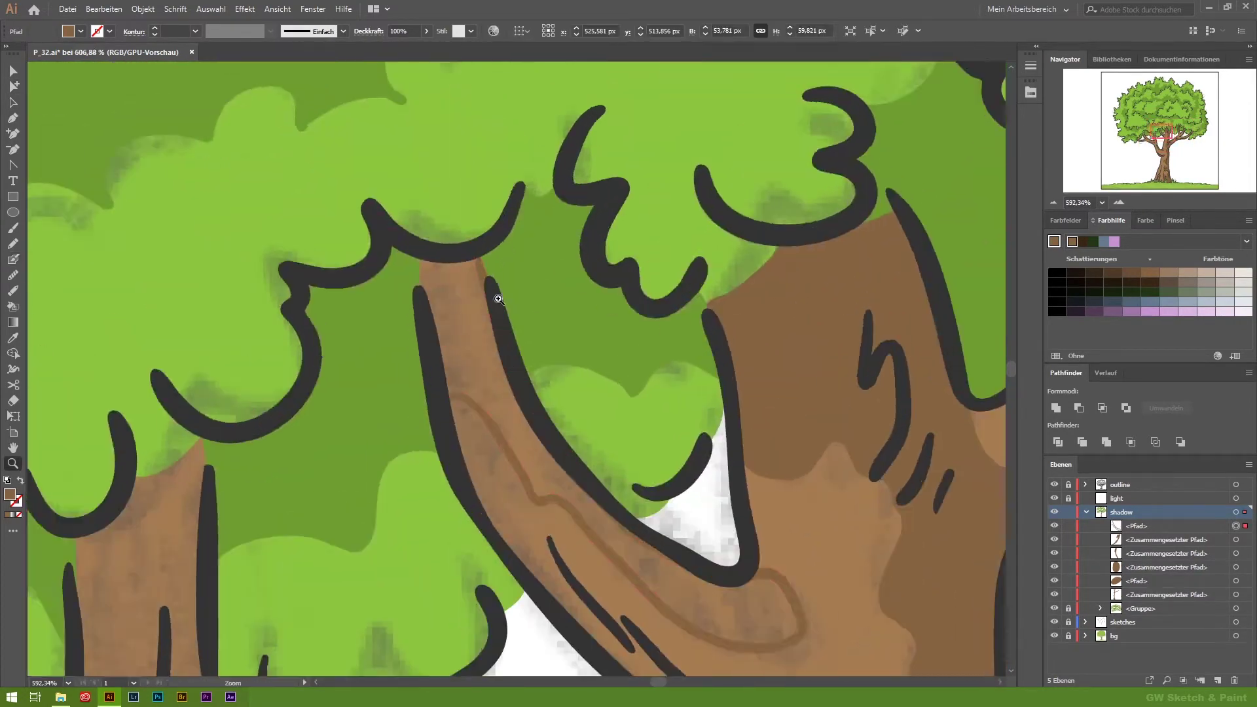
scroll(503, 462, down, 5)
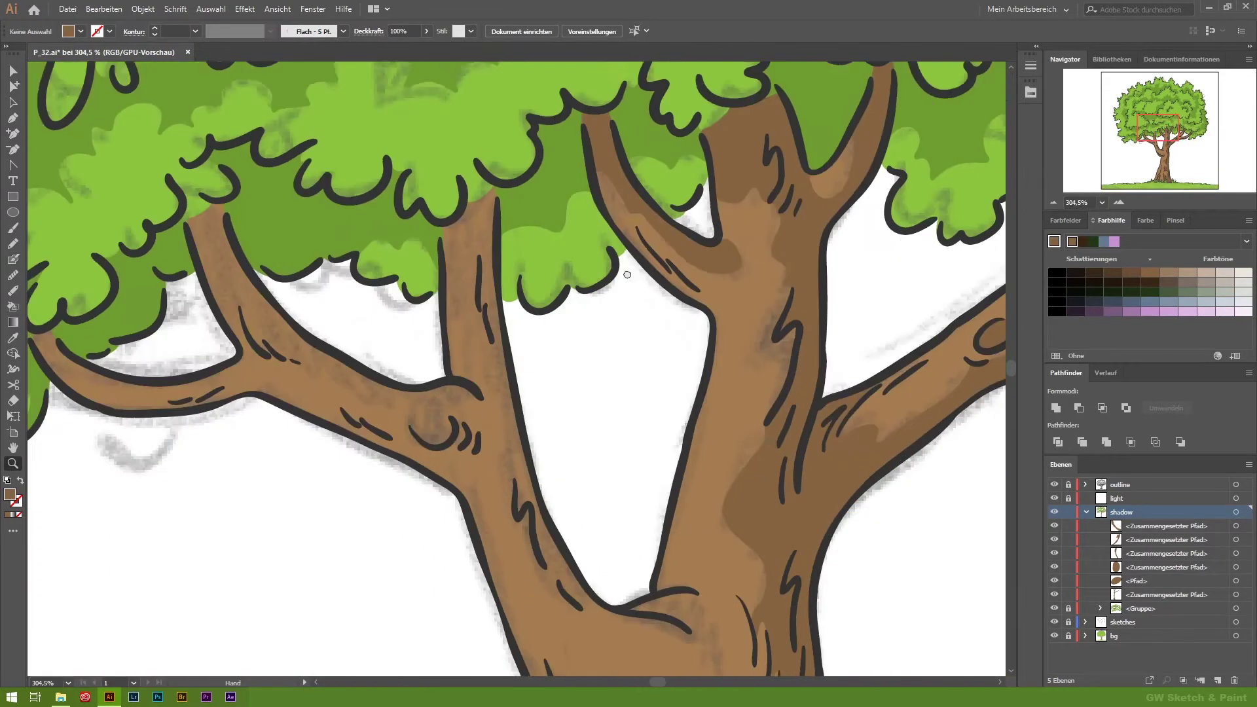
scroll(405, 374, up, 4)
key(z)
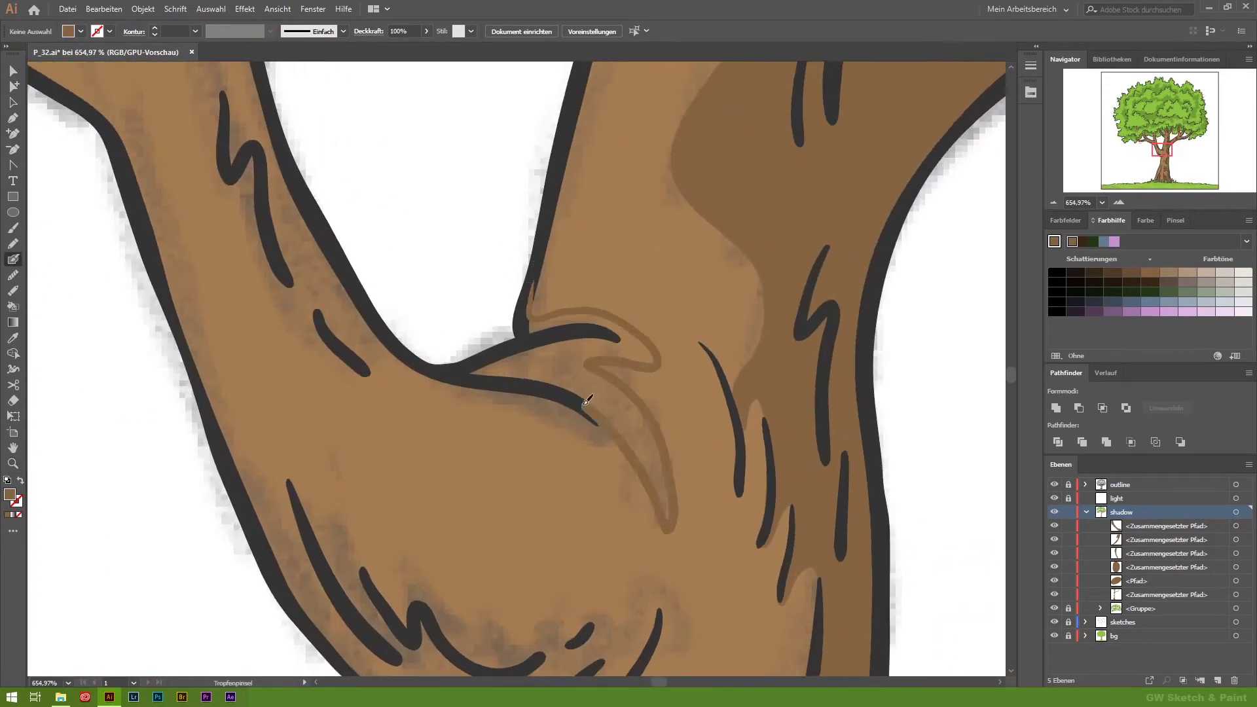
drag(586, 401, 534, 357)
key(ctrl+shift+a)
Paint shadow down the right trunk edge and along the branch curl's top and lower edges.
drag(418, 107, 601, 218)
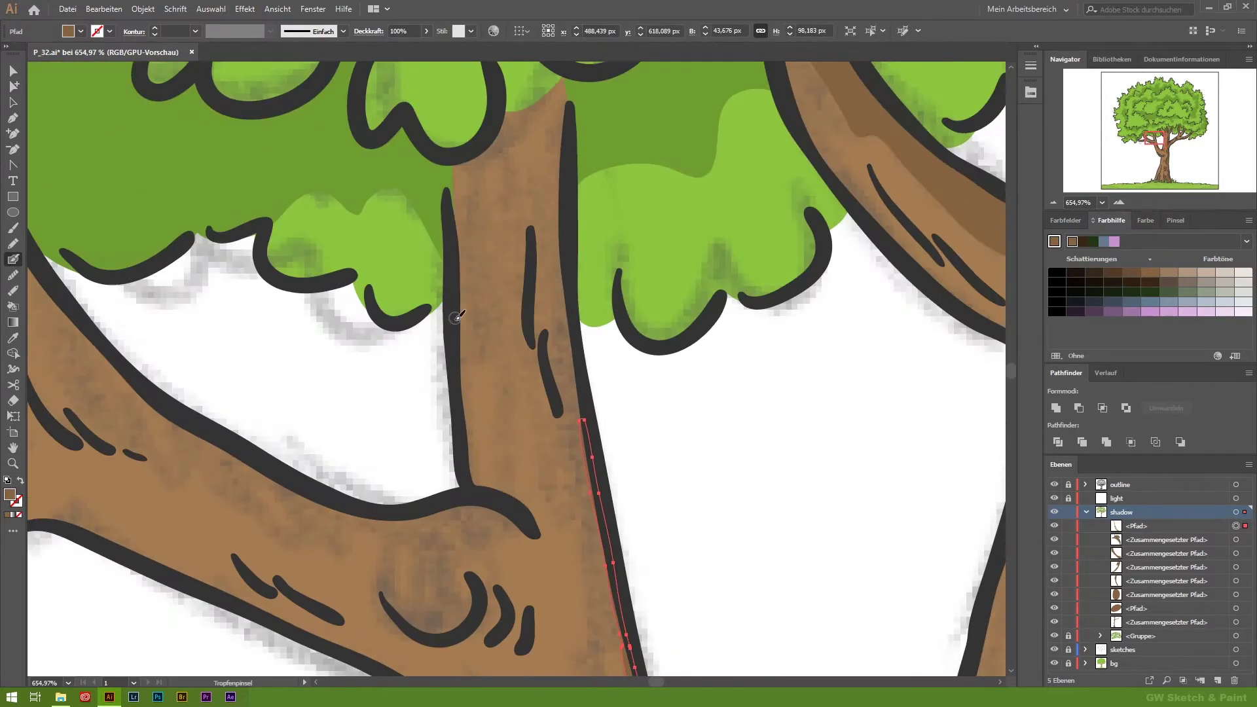
drag(571, 519, 572, 521)
drag(468, 196, 473, 231)
drag(565, 121, 604, 499)
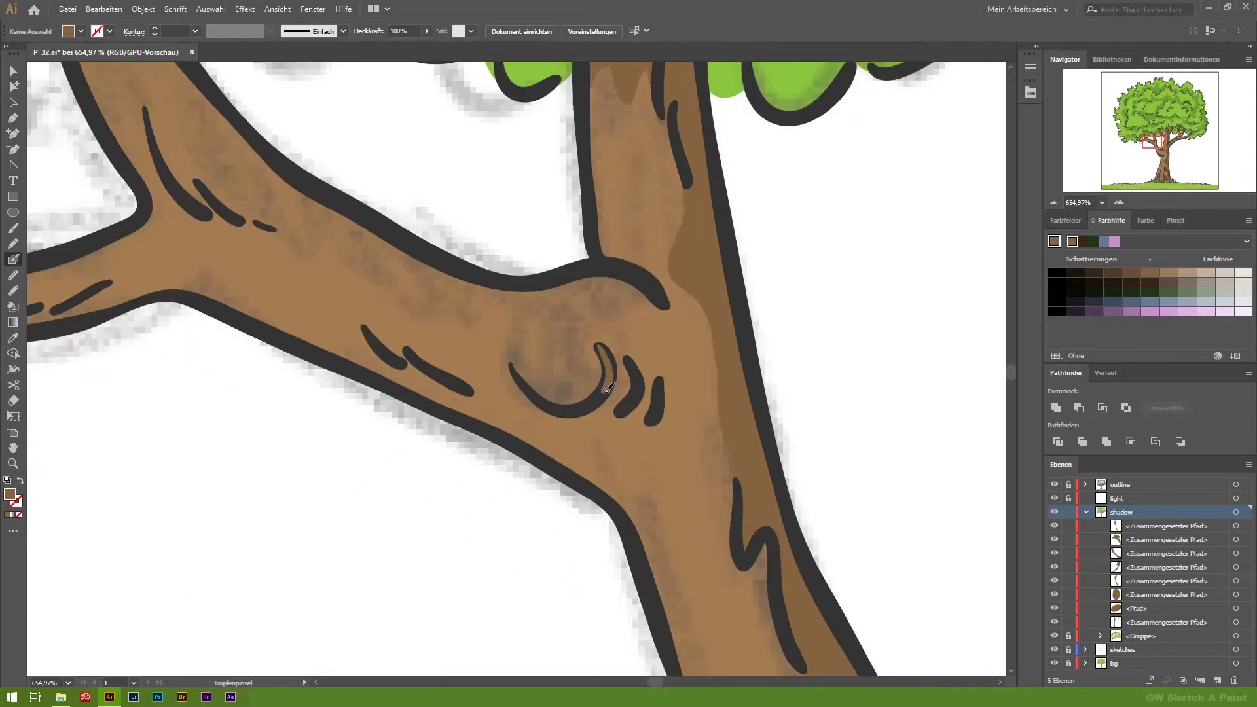
drag(237, 208, 619, 310)
drag(255, 142, 254, 146)
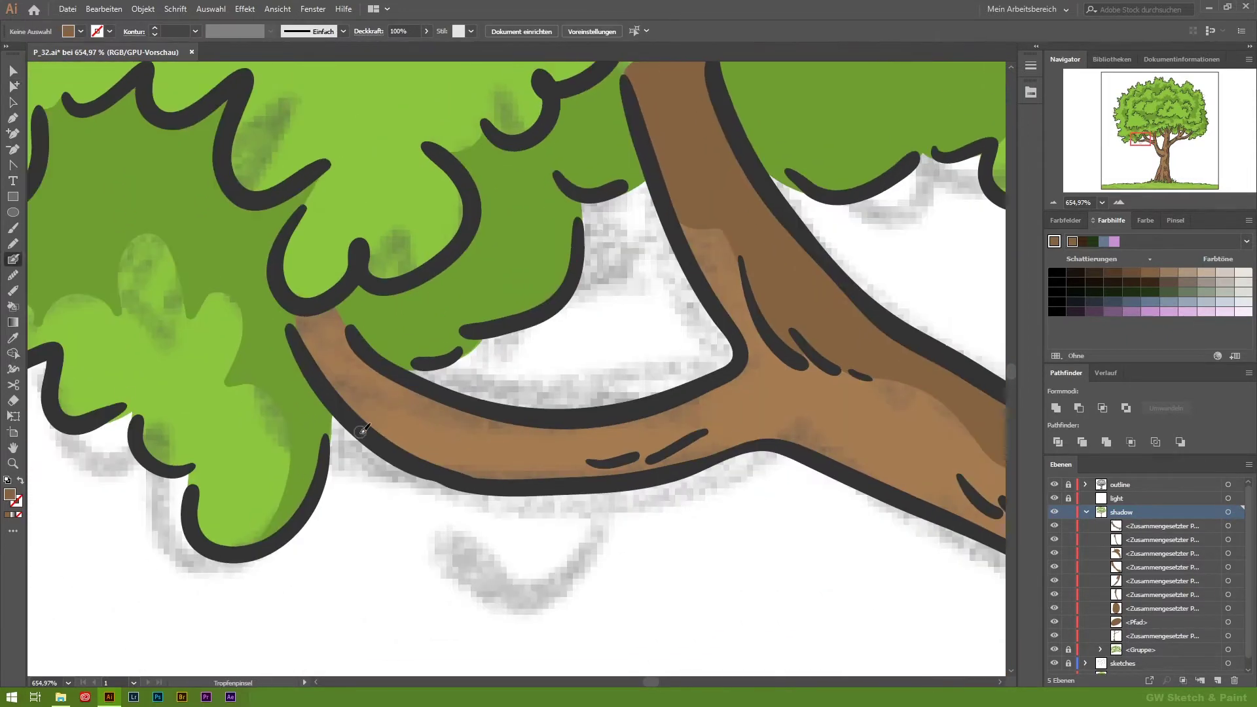
mouse_move(309, 307)
mouse_down()
mouse_move(518, 422)
mouse_move(751, 345)
mouse_up()
key(ctrl+shift+a)
Shade the lower trunk edge, inner trunk line and roots, then view the whole tree.
key(z)
drag(753, 512, 641, 512)
drag(563, 511, 654, 511)
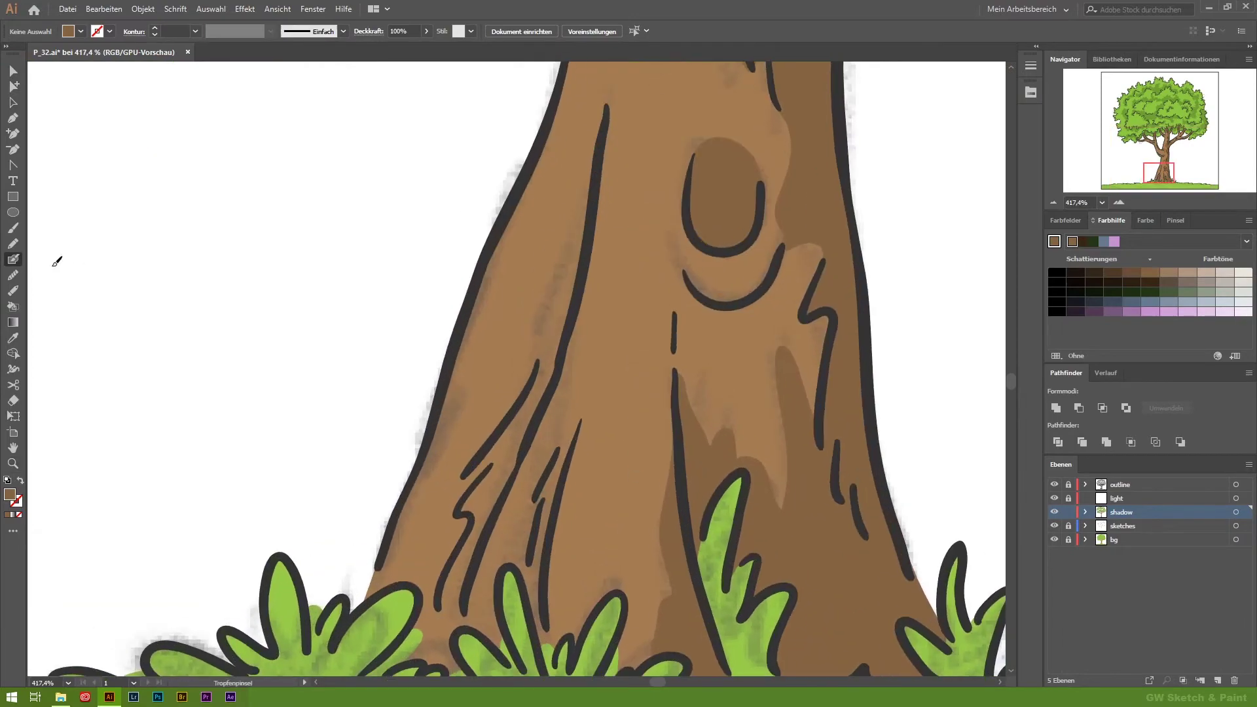
key(shift+b)
drag(533, 465, 482, 551)
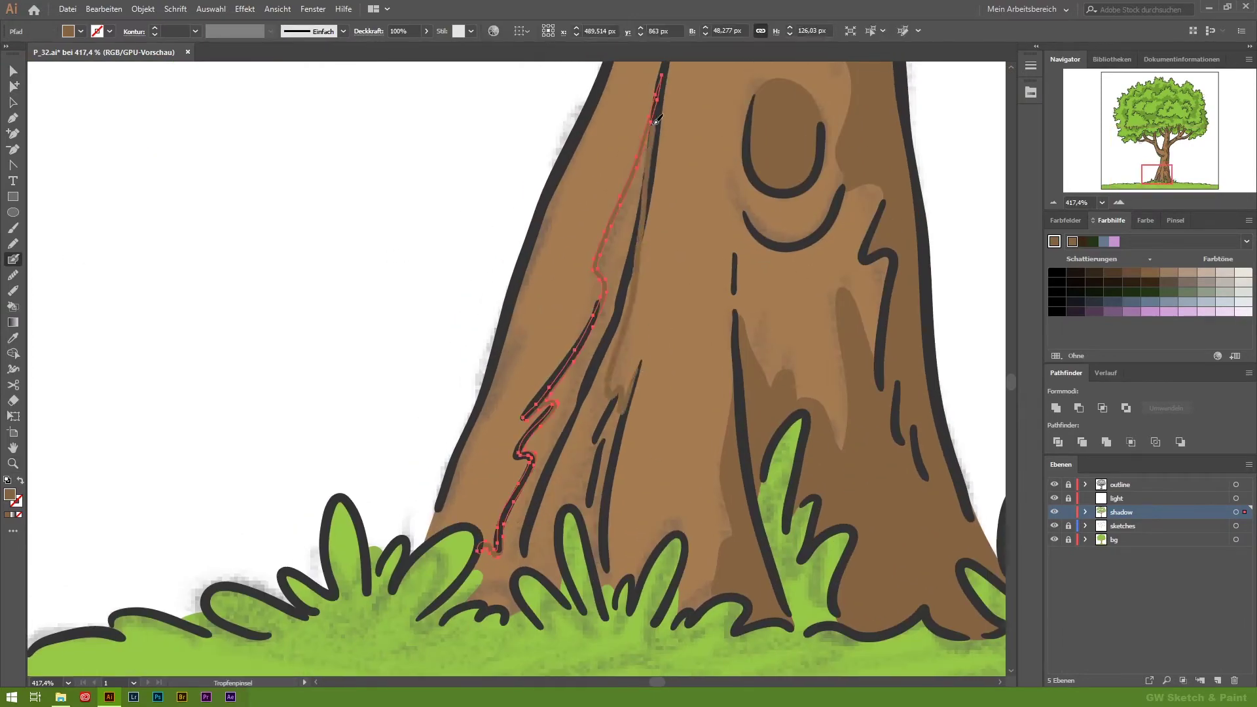
drag(627, 323, 639, 366)
scroll(638, 366, up, 3)
drag(608, 542, 609, 543)
scroll(673, 442, up, 2)
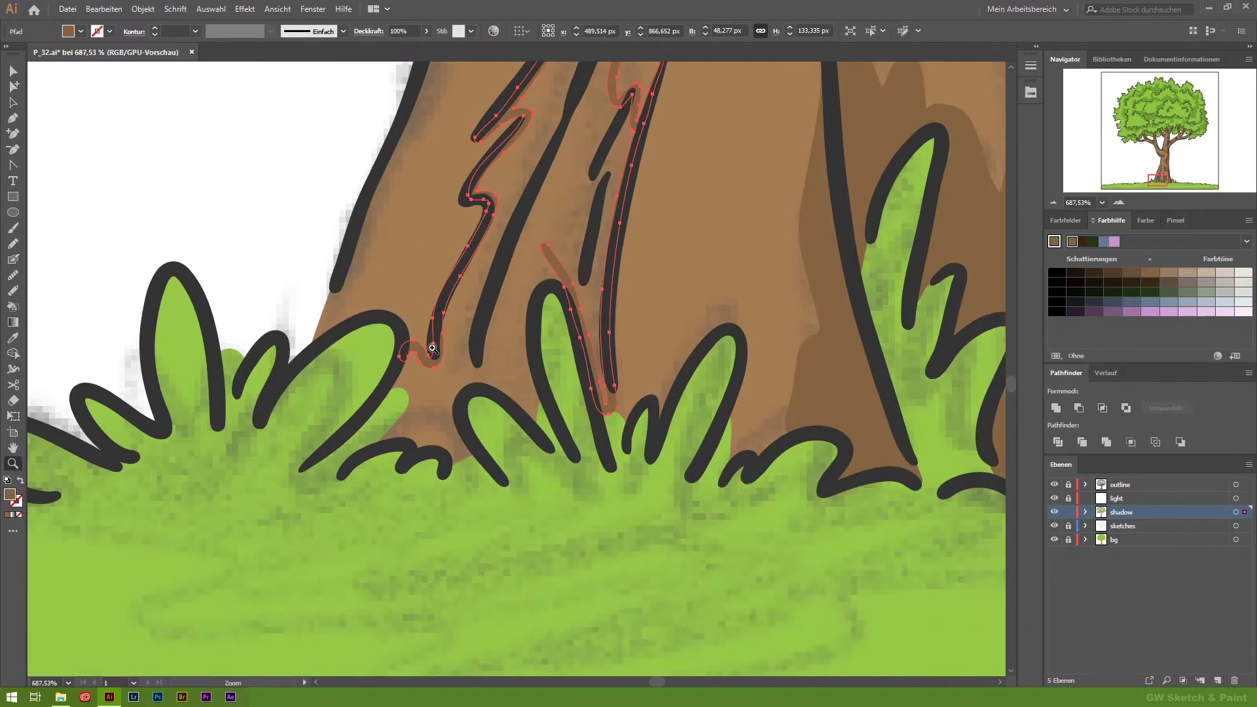
drag(550, 426, 550, 427)
drag(487, 494, 417, 485)
key(ctrl+shift+a)
key(ctrl+0)
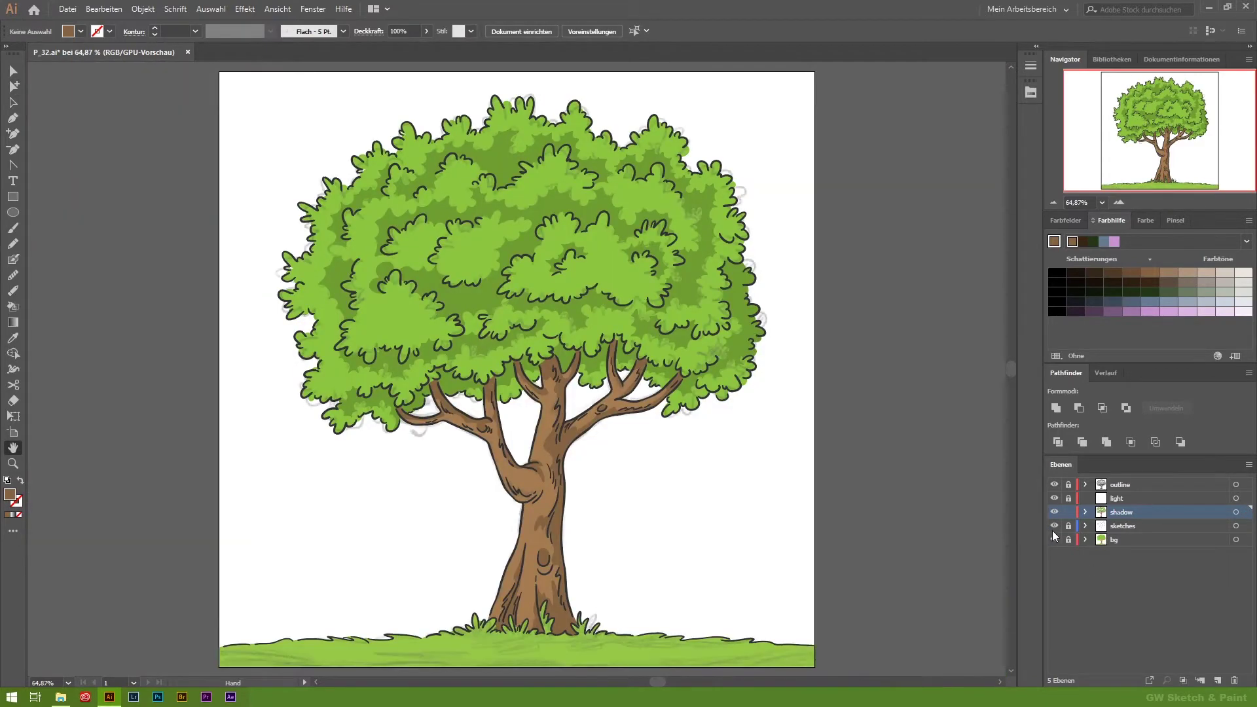
With sketches hidden, zoom to the trunk base and sample the grass green with the Eyedropper.
click(1054, 526)
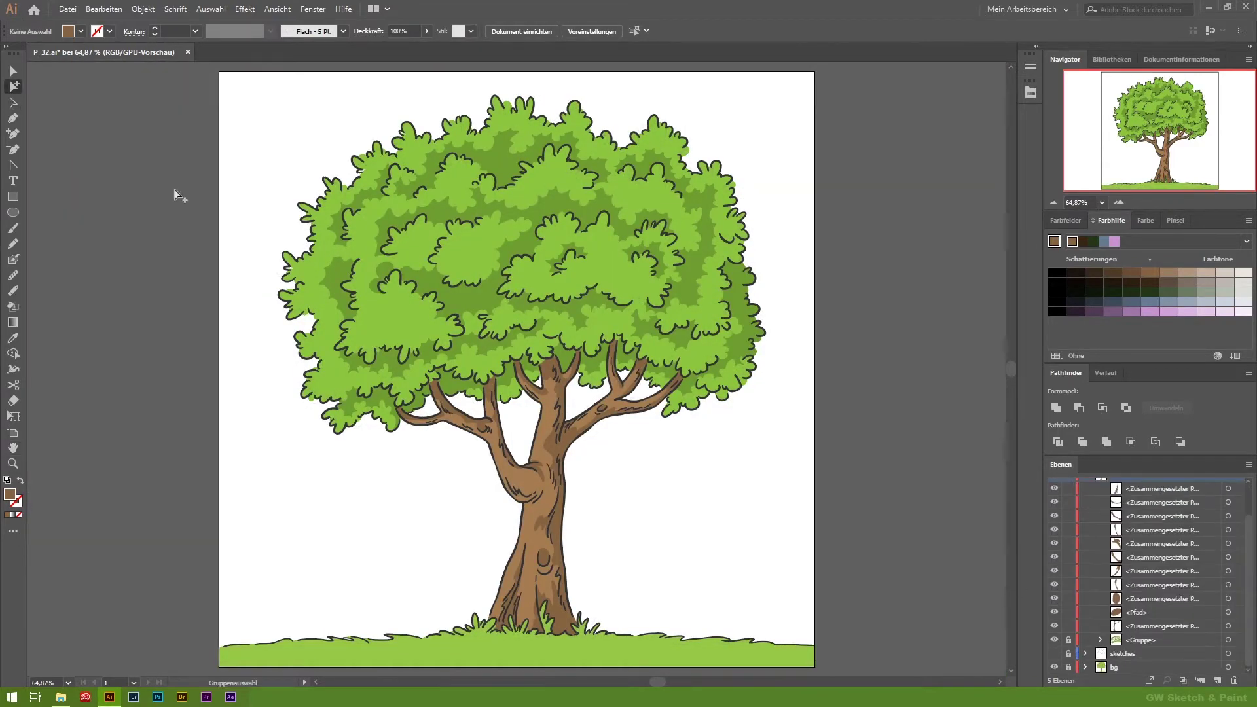
scroll(820, 634, down, 2)
click(821, 634)
key(z)
drag(458, 458, 680, 517)
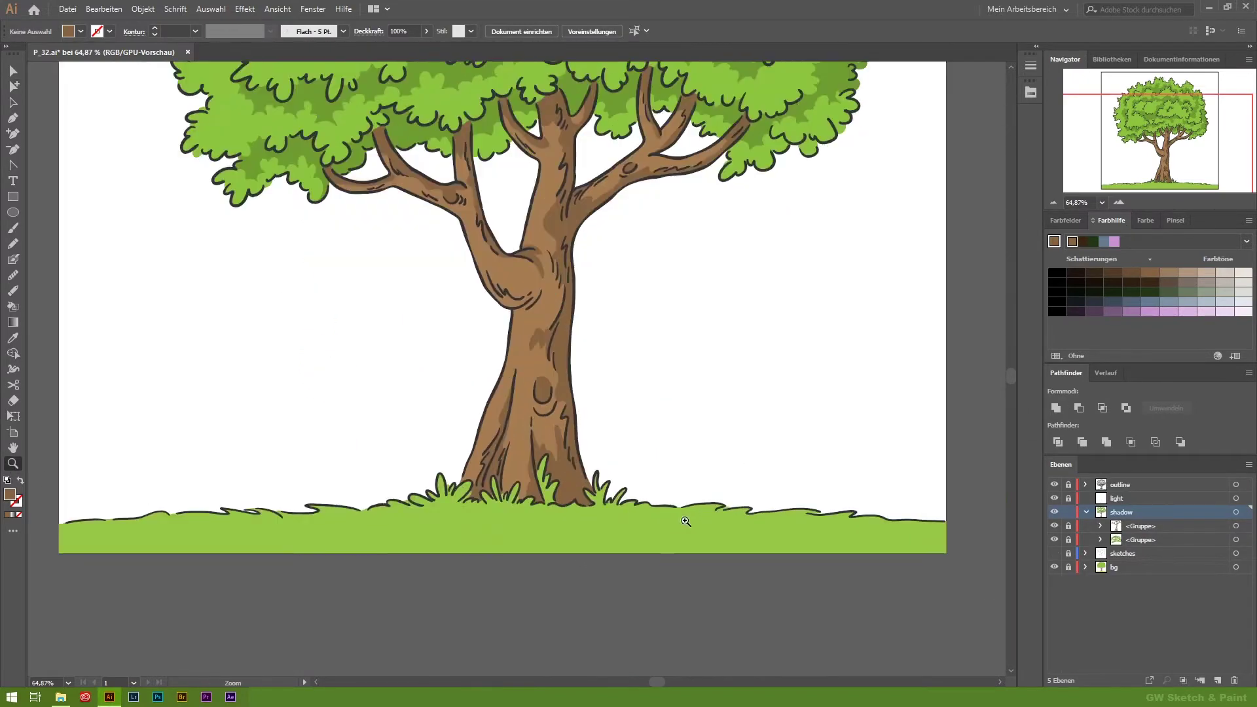
click(13, 340)
click(327, 537)
click(1054, 553)
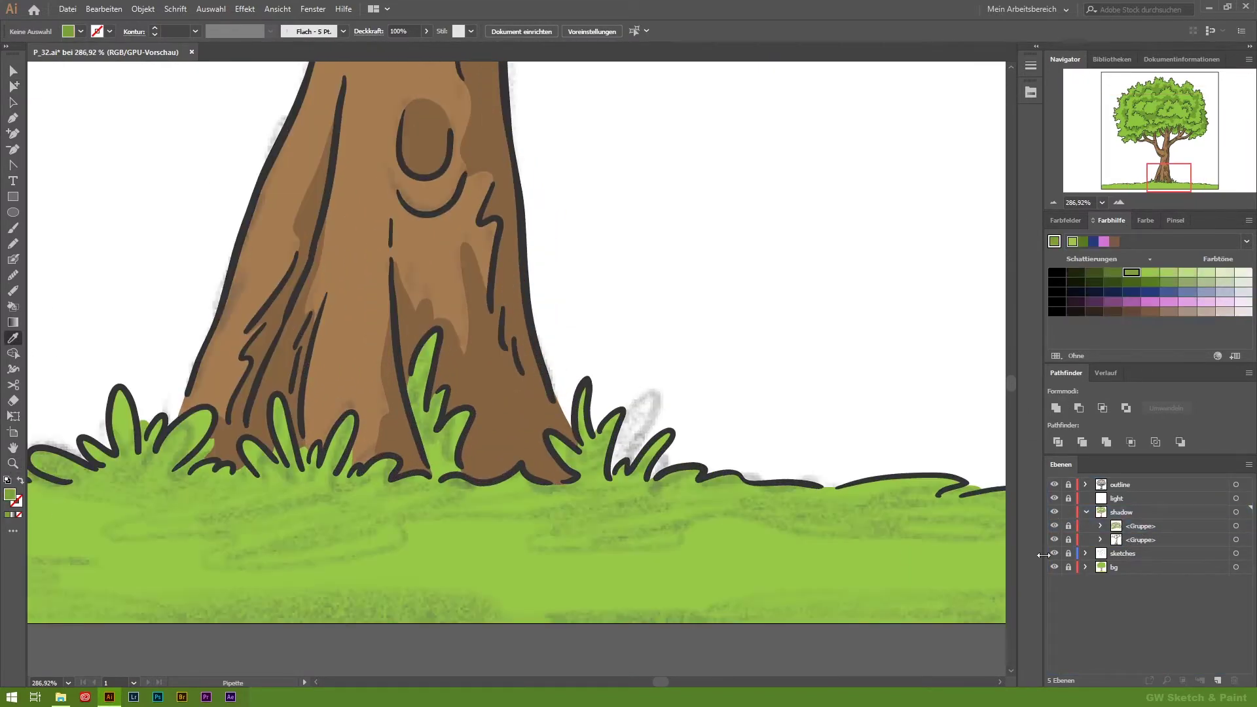
scroll(462, 478, down, 3)
scroll(462, 478, down, 3)
key(shift+b)
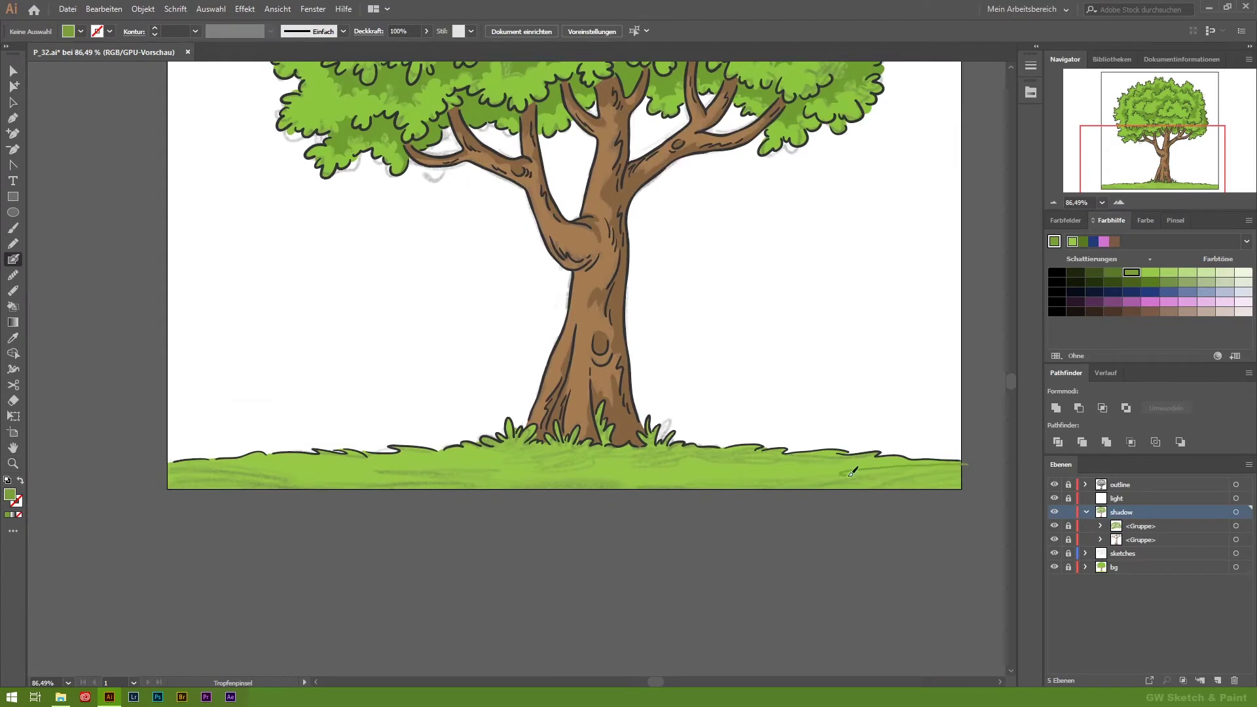
Paint a green shadow band along the ground and smooth it with Simplify.
drag(425, 472, 969, 464)
drag(487, 459, 140, 490)
key(z)
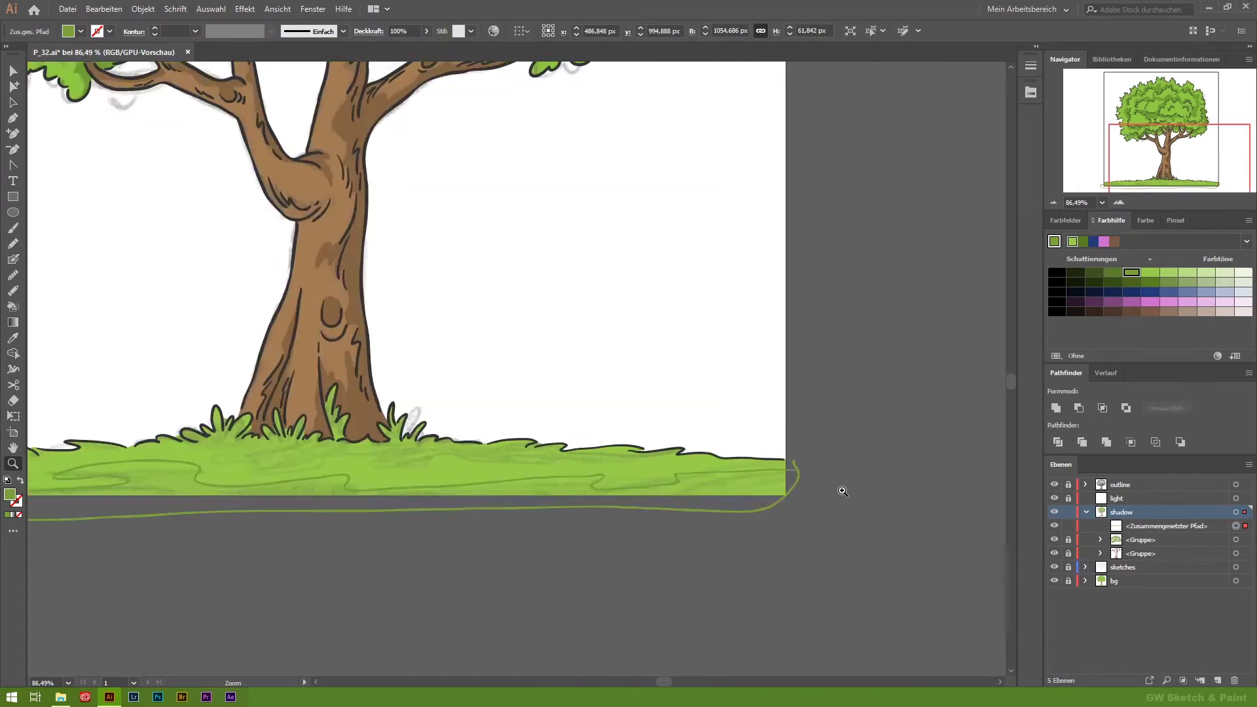
click(460, 427)
key(ctrl+0)
click(142, 9)
click(488, 367)
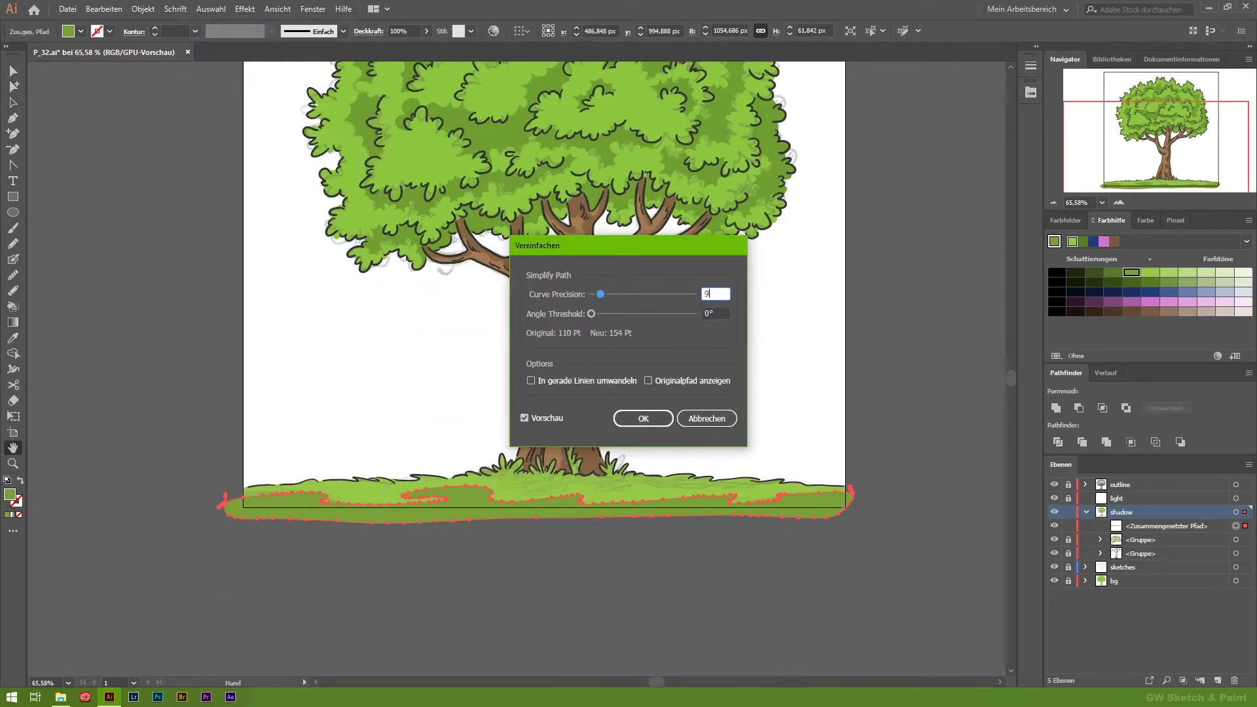
text(95)
key(Return)
Trim the ground shadow flush with the artboard's left and right edges using rectangles and Minus Front.
drag(438, 504, 392, 491)
key(m)
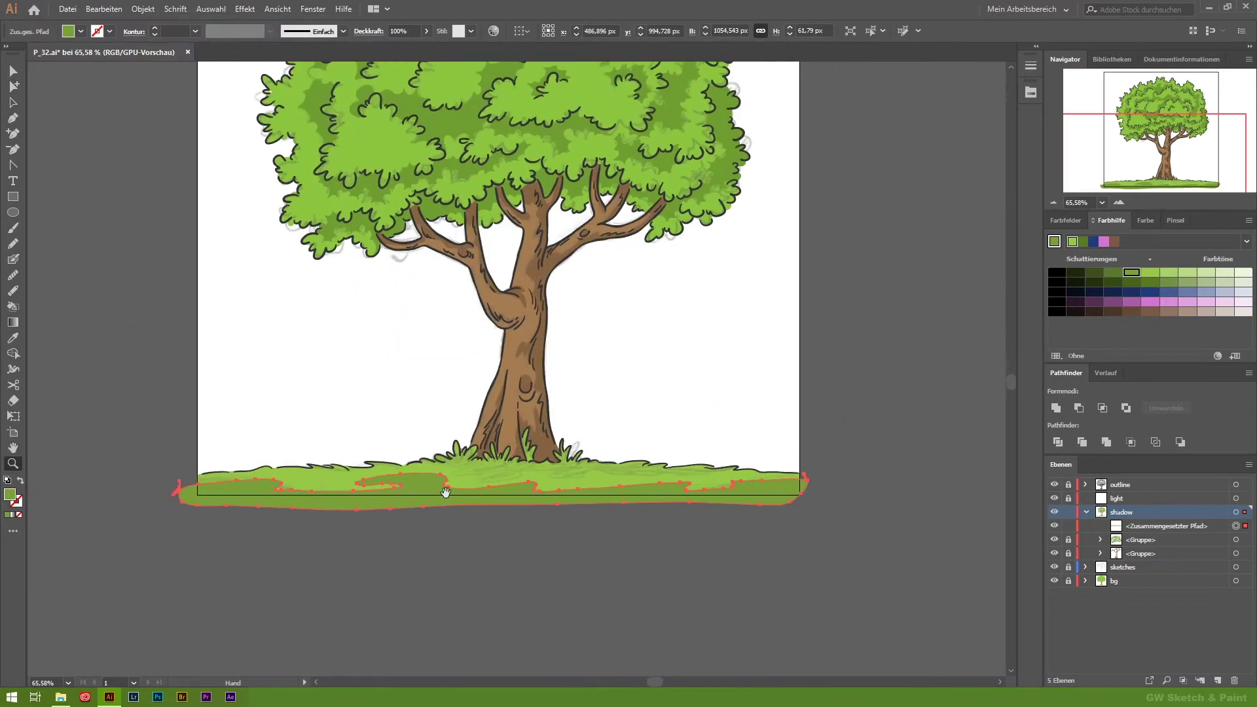
drag(845, 554, 159, 496)
alt+scroll(153, 495, up, 2)
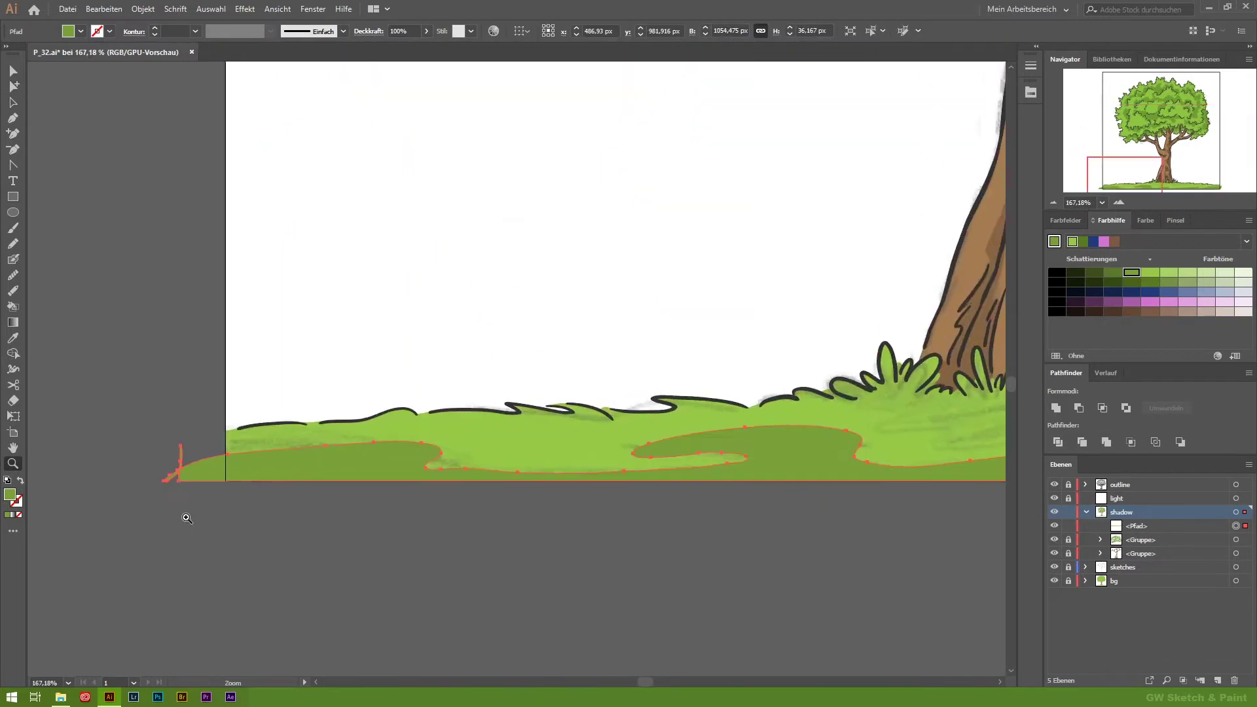
alt+scroll(153, 494, up, 5)
drag(499, 543, 302, 184)
click(1079, 408)
drag(818, 459, 360, 459)
drag(733, 517, 561, 135)
click(1079, 407)
Paint a darker green shadow stroke along the grass.
drag(307, 505, 603, 505)
scroll(603, 505, down, 2)
scroll(459, 511, down, 3)
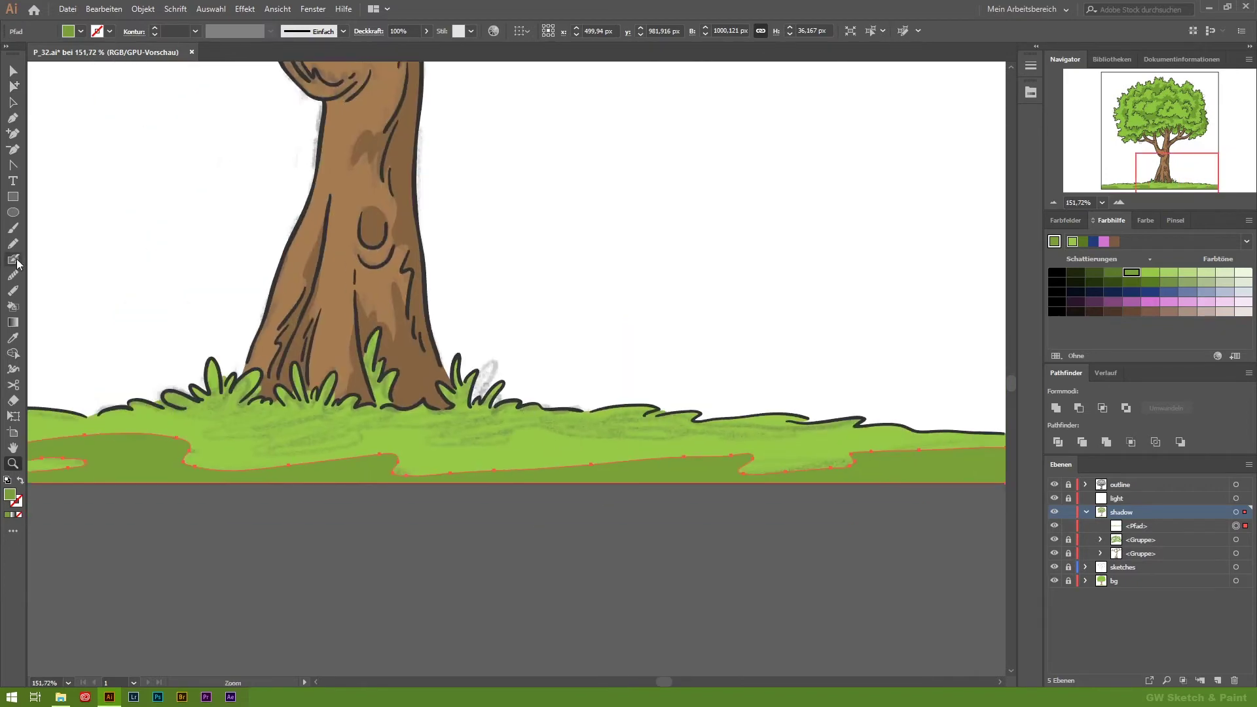
key(shift+b)
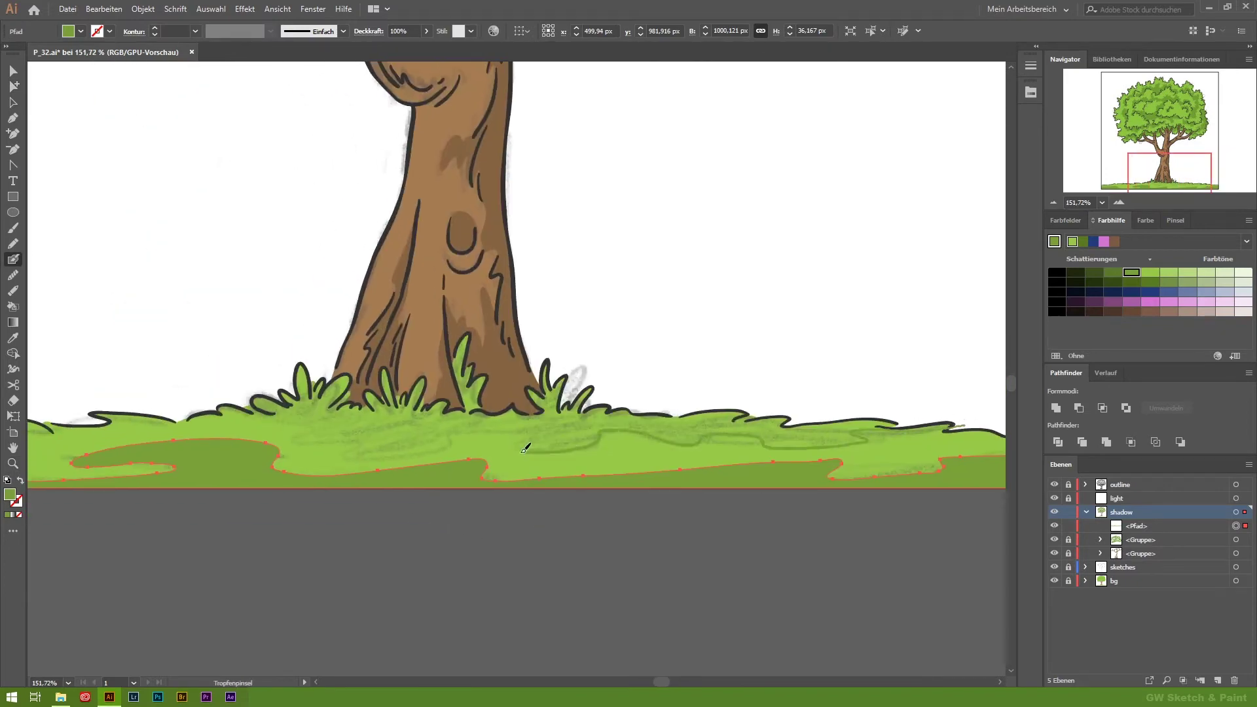
drag(305, 409, 373, 403)
alt+scroll(324, 409, up, 12)
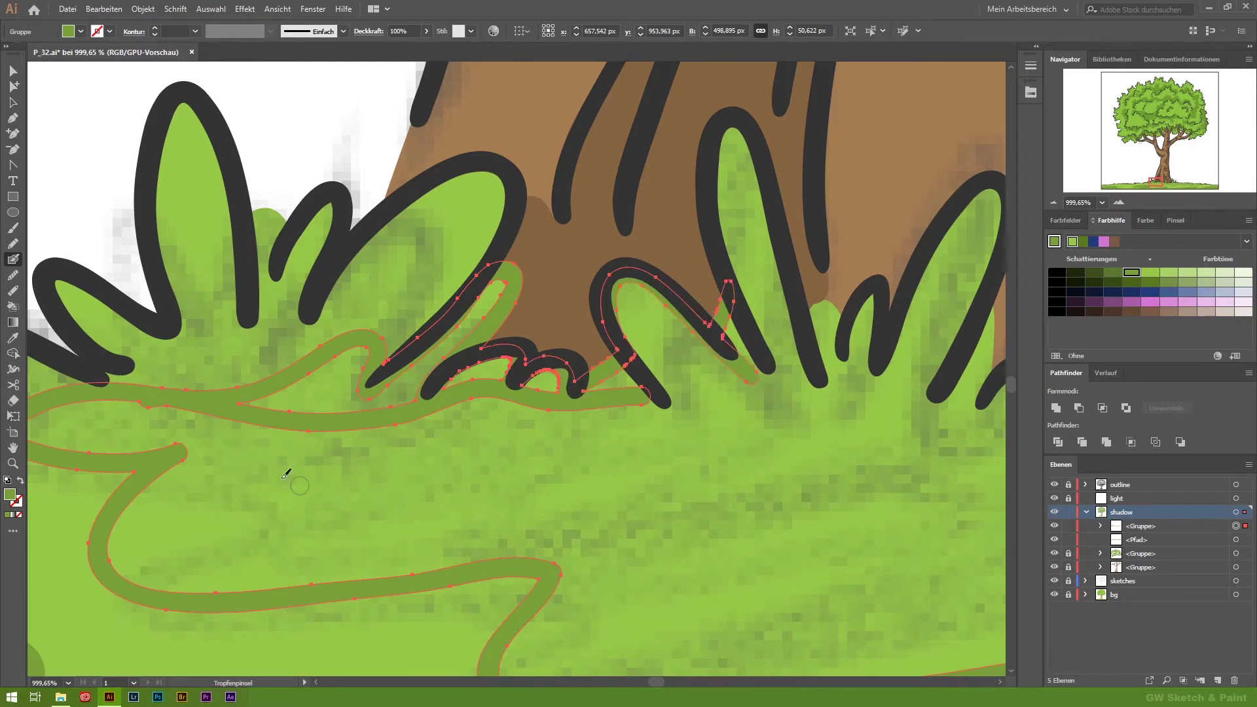
Paint darker green shadows along the grass blades around the trunk base.
key(ctrl+shift+a)
drag(486, 385, 171, 351)
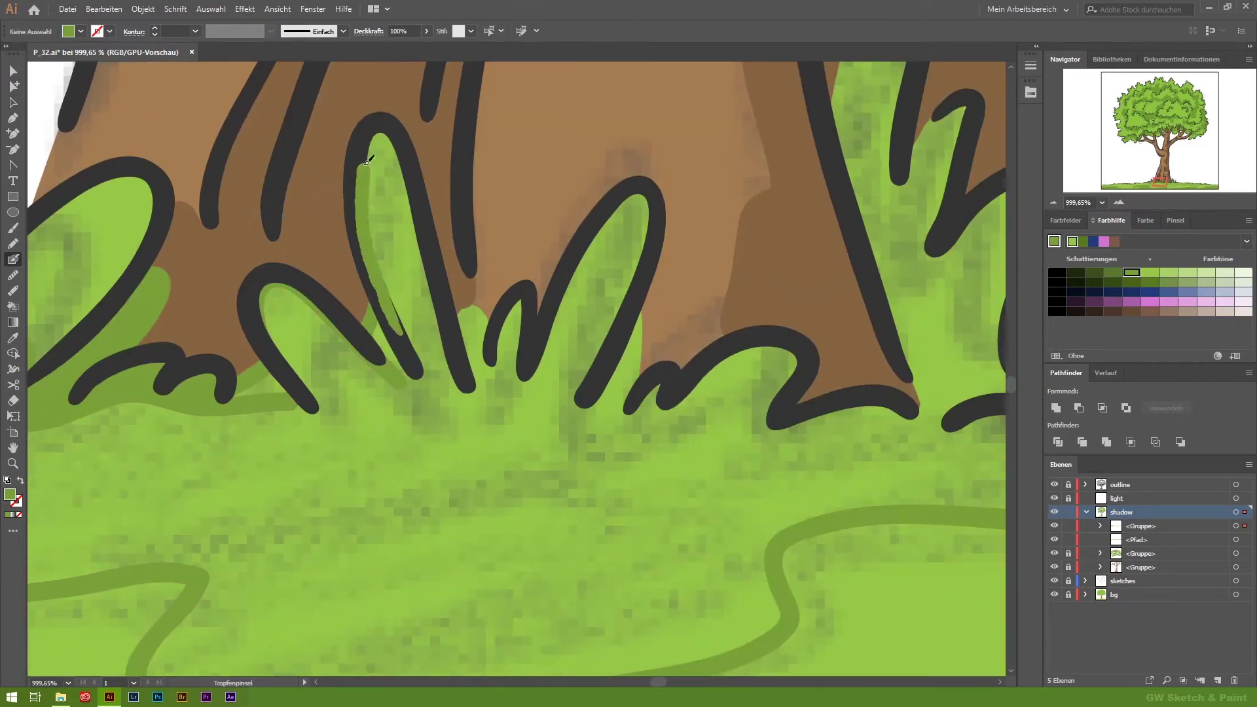
drag(366, 161, 393, 324)
drag(632, 200, 627, 454)
drag(867, 460, 461, 532)
mouse_move(497, 92)
mouse_down()
mouse_move(563, 485)
mouse_move(478, 563)
mouse_move(466, 406)
mouse_up()
drag(523, 298, 504, 472)
drag(573, 535, 353, 375)
drag(629, 462, 384, 522)
drag(422, 360, 583, 440)
drag(547, 167, 576, 366)
mouse_move(652, 275)
mouse_down()
mouse_move(622, 484)
mouse_move(425, 419)
mouse_up()
Paint shadow strokes along the ground's top outline, working left along the ground.
drag(661, 314, 510, 484)
drag(786, 425, 432, 393)
mouse_move(331, 432)
mouse_down()
mouse_move(502, 429)
mouse_move(358, 389)
mouse_up()
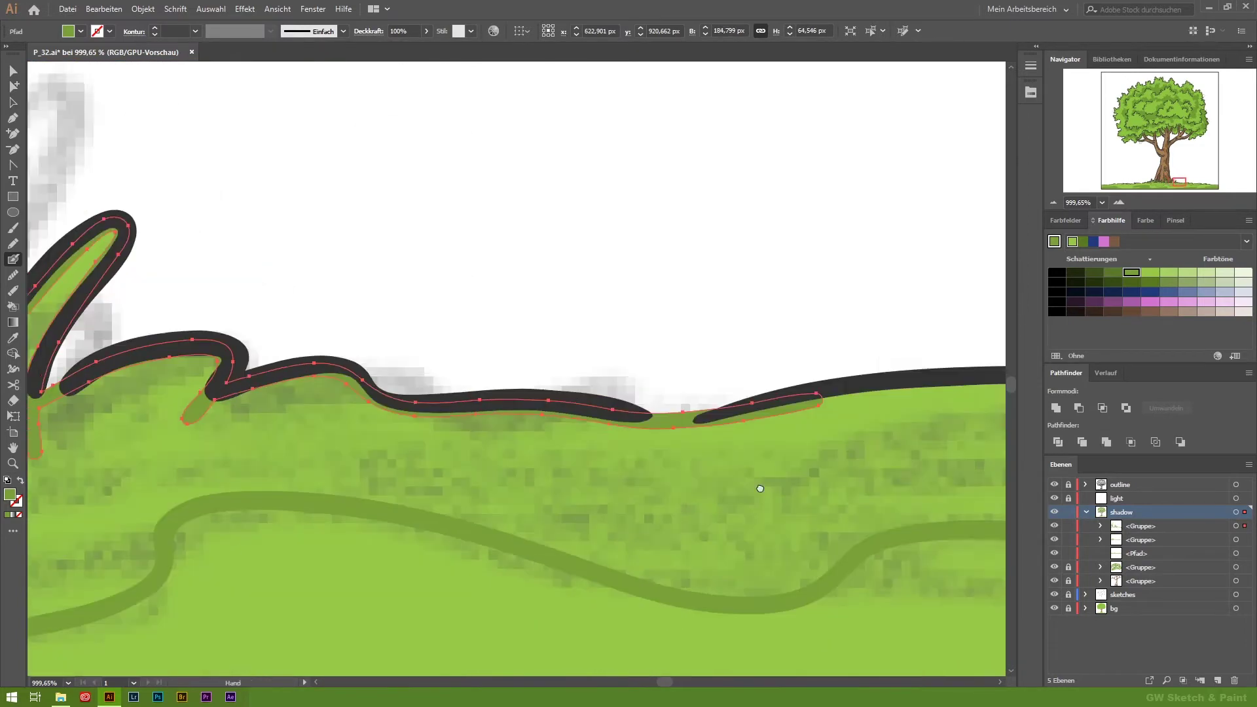
drag(752, 458, 491, 445)
drag(832, 367, 392, 393)
drag(838, 425, 511, 370)
drag(386, 363, 874, 392)
drag(960, 411, 1002, 469)
mouse_move(314, 373)
mouse_down()
mouse_move(864, 419)
mouse_move(655, 458)
mouse_move(458, 458)
mouse_up()
drag(753, 383, 341, 402)
Merge the grass shadow strokes with Pathfinder Unite and view the whole artboard without sketches.
click(1056, 407)
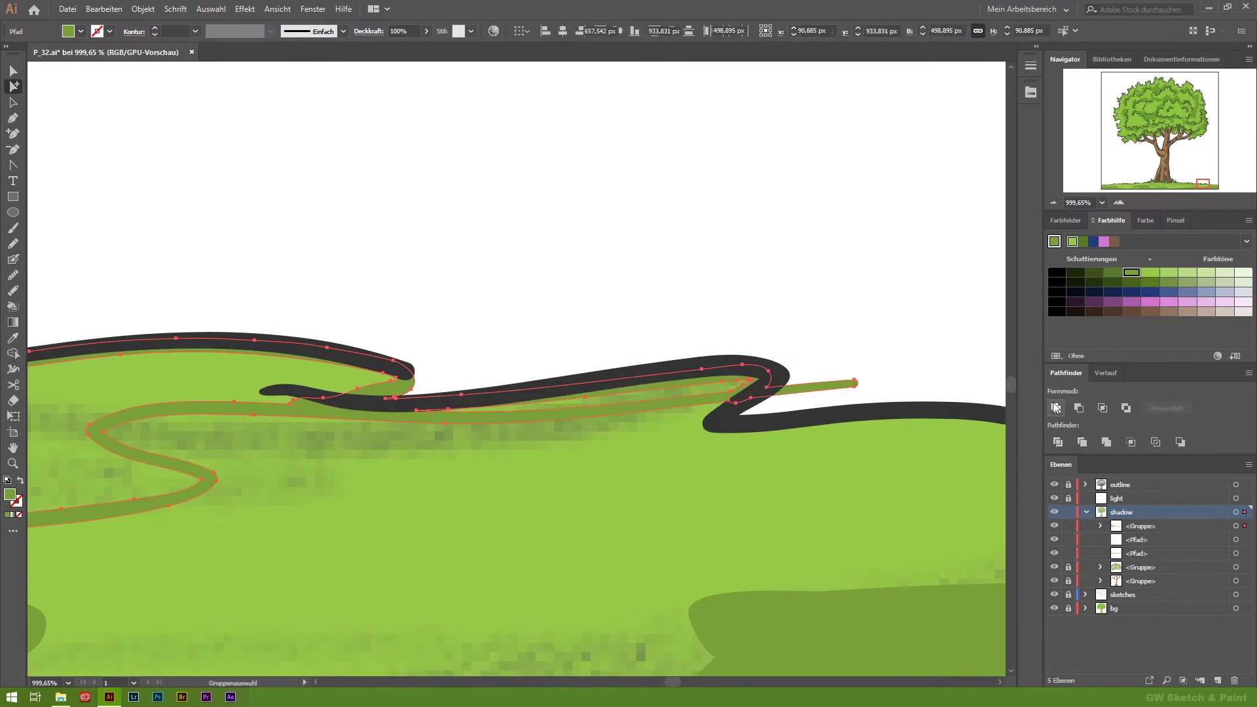
key(ctrl+shift+a)
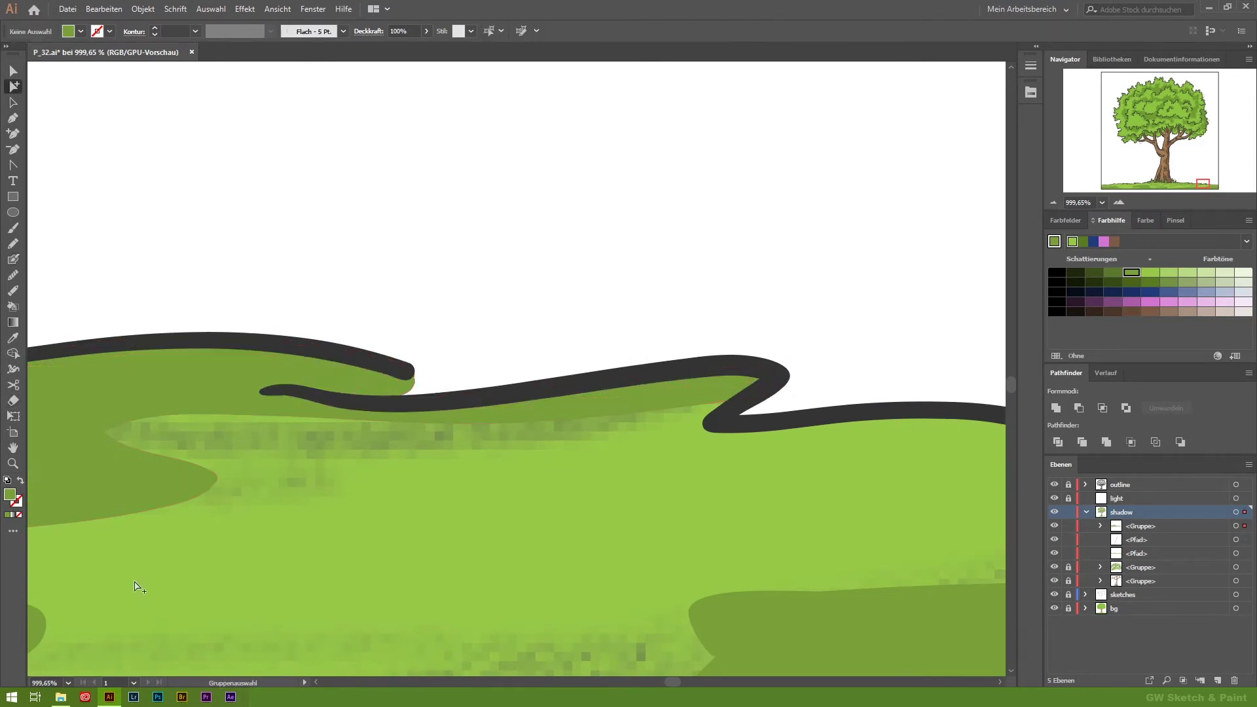
key(ctrl+0)
click(1054, 595)
drag(766, 500, 759, 436)
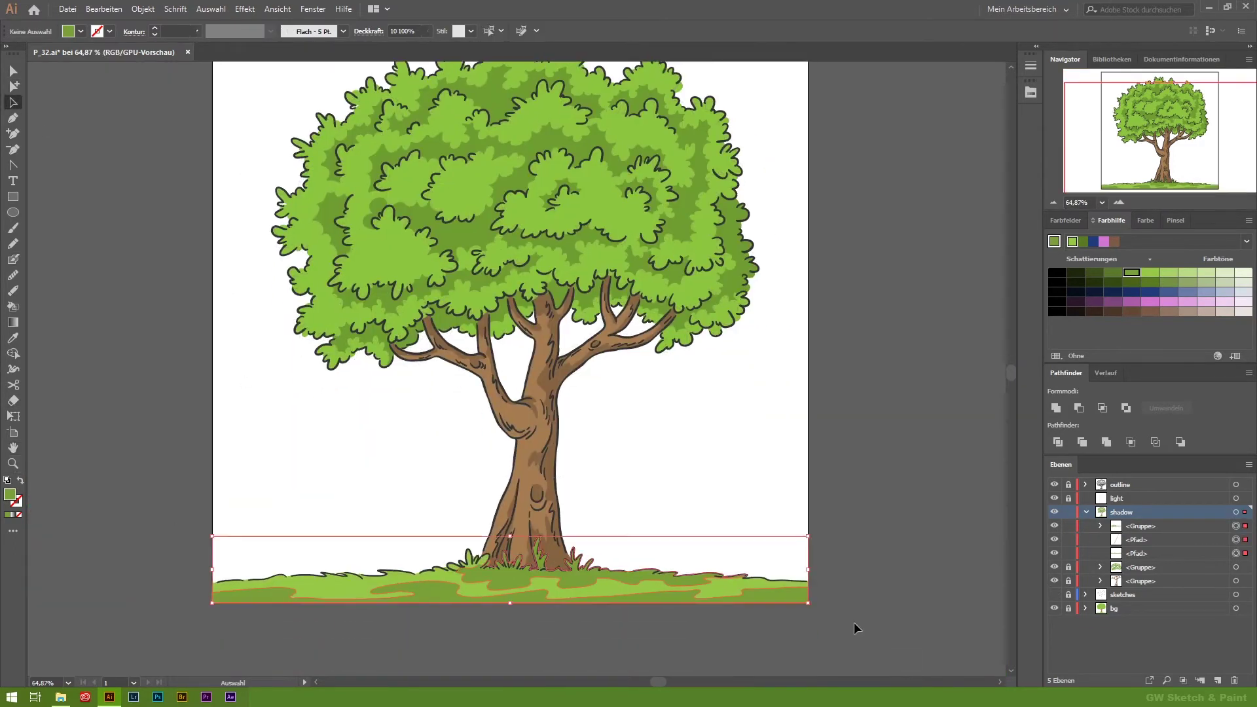
Adjust the Color Guide shade variations and group the ground shadow shapes.
key(a)
drag(852, 569, 233, 687)
click(1249, 220)
click(1121, 273)
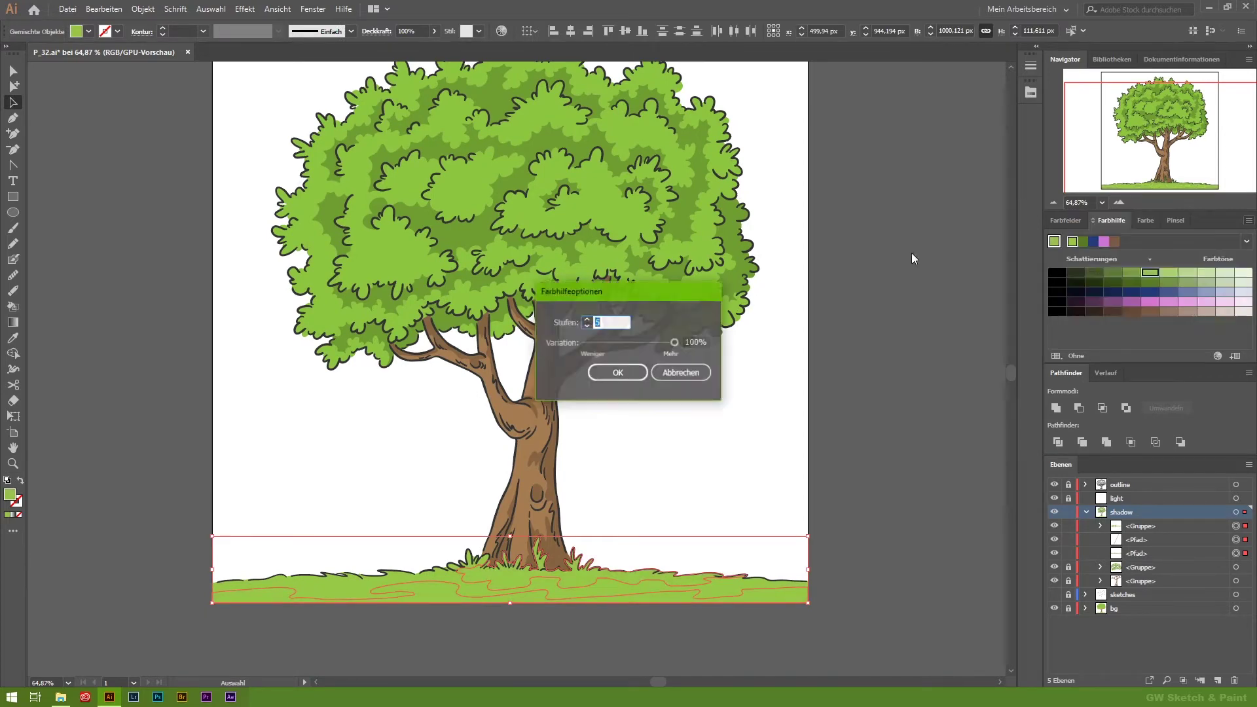
click(612, 371)
click(1249, 220)
click(1121, 273)
click(622, 371)
click(1138, 273)
key(ctrl+g)
key(ctrl+shift+a)
Change the Color Guide shade steps and range to offer a deeper green for the Eyedropper.
click(1249, 220)
click(1121, 272)
click(620, 373)
double_click(13, 447)
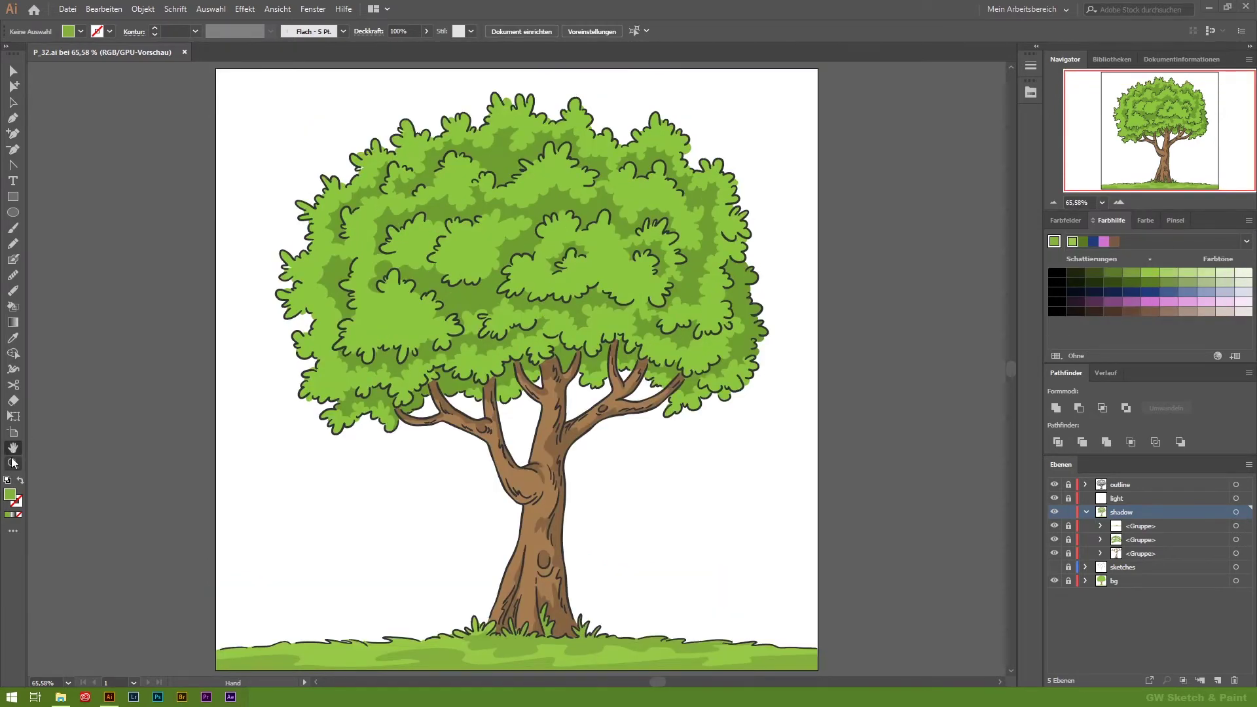
scroll(642, 268, up, 5)
key(i)
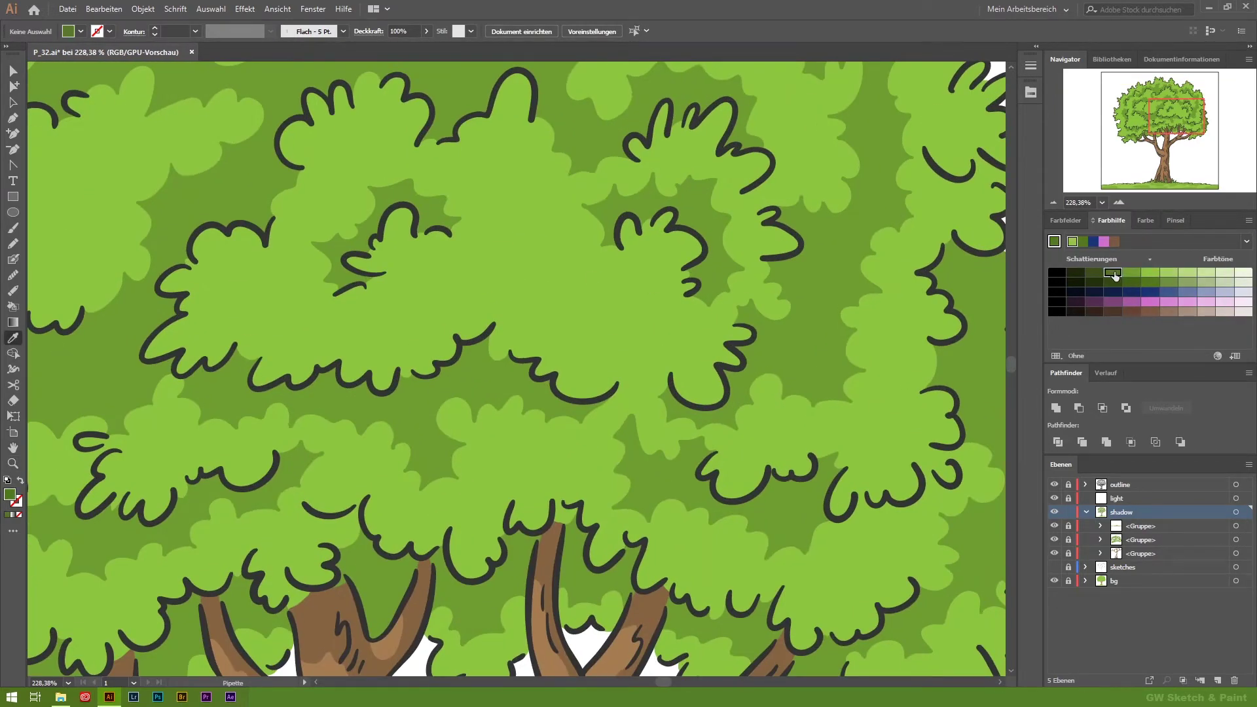
scroll(576, 409, left, 10)
Zoom into a canopy shadow and start a dark-green Blob Brush patch along the outline.
key(z)
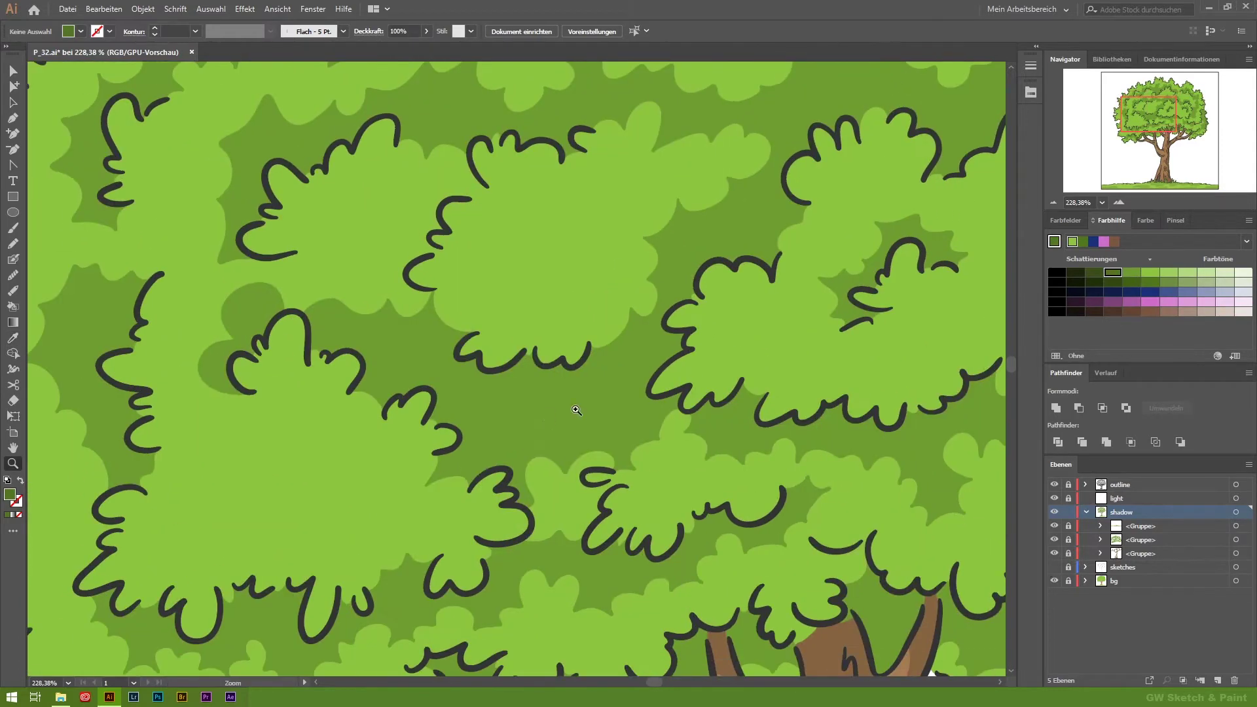
drag(532, 404, 614, 379)
key(shift+b)
drag(707, 352, 684, 278)
key(ctrl+z)
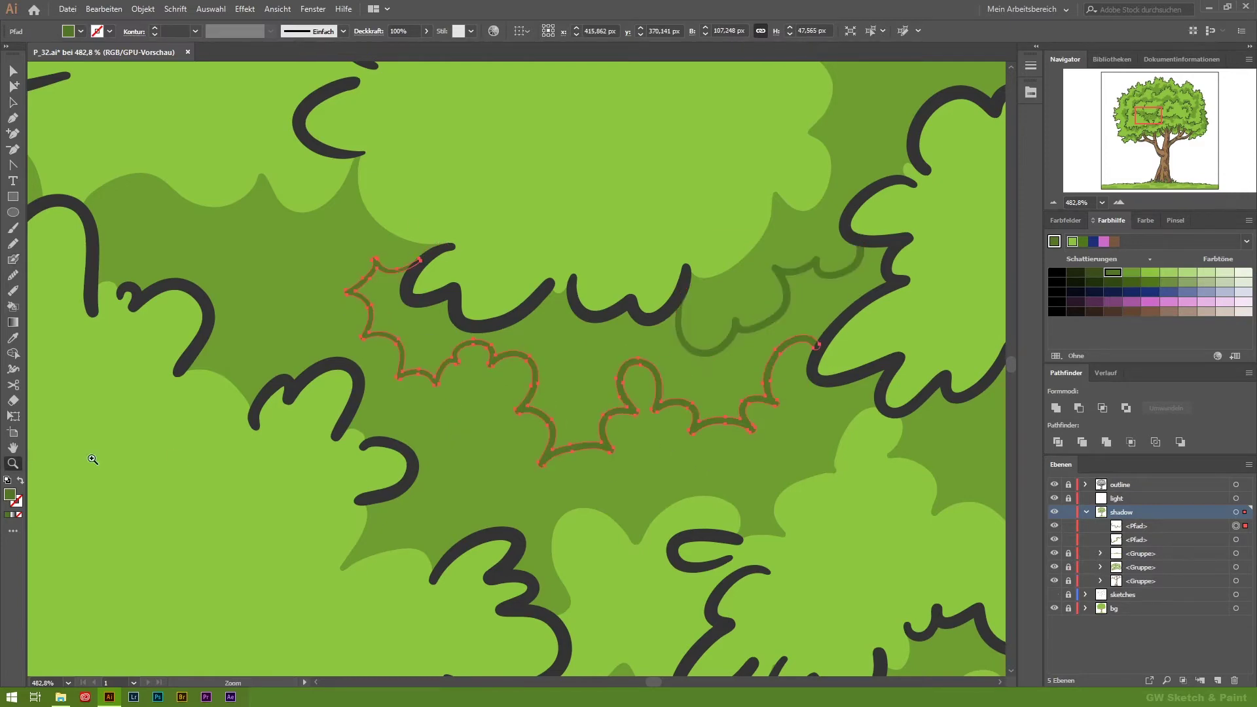
Extend the deep-shadow patch along the dark outline and finish filling it.
alt+scroll(459, 366, up, 3)
mouse_move(262, 459)
mouse_down()
mouse_move(402, 392)
mouse_move(690, 404)
mouse_up()
drag(884, 229, 764, 296)
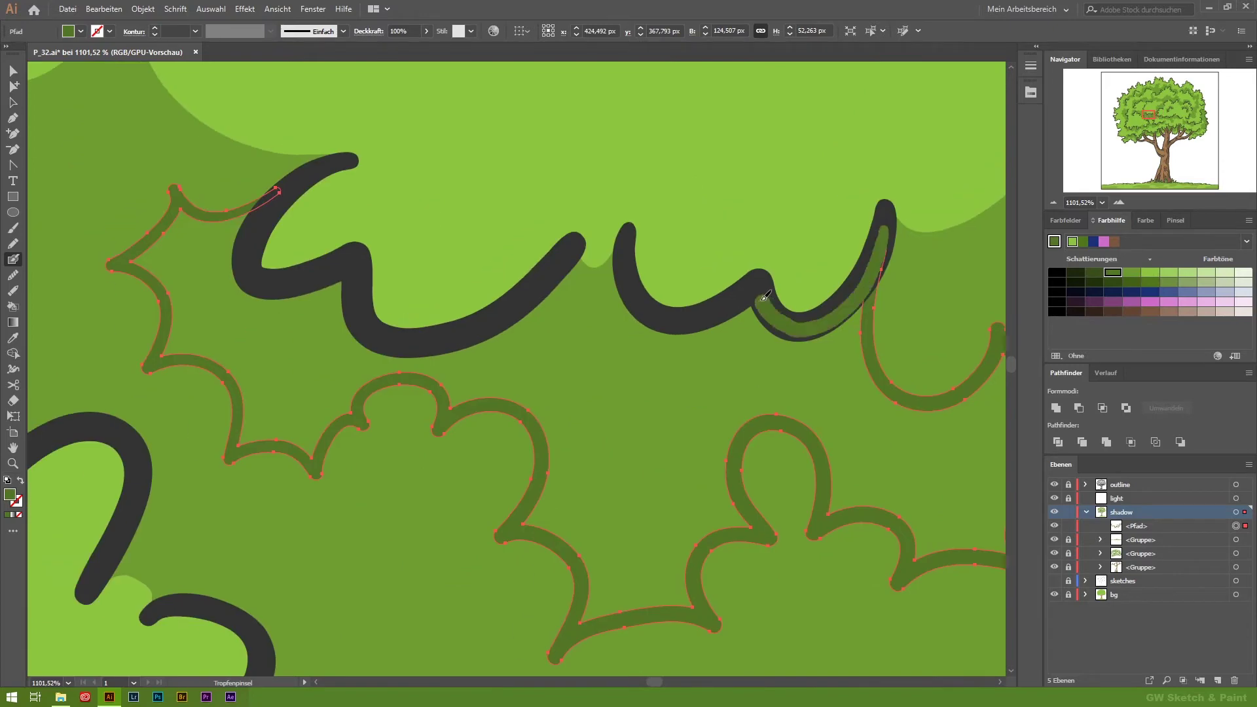
drag(496, 317, 269, 269)
key(ctrl+shift+a)
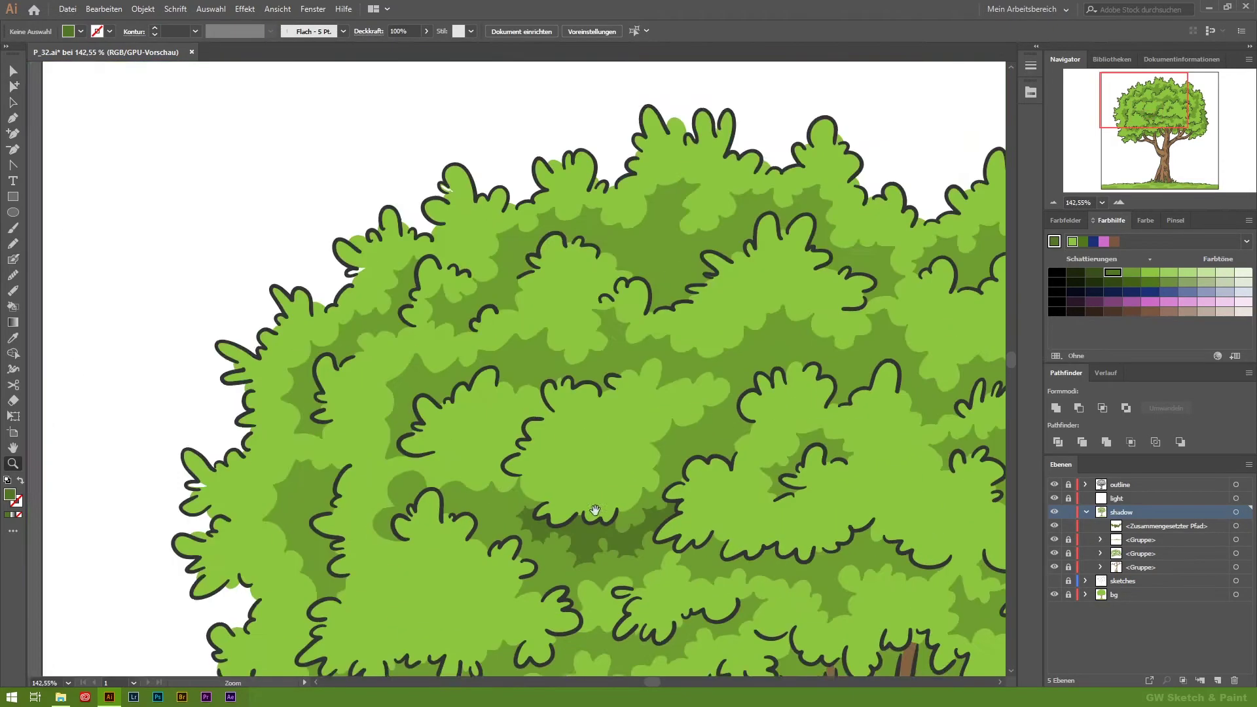
Paint a second deep-shadow patch inside the mid-green shadow.
alt+scroll(710, 436, down, 10)
alt+scroll(710, 436, up, 8)
alt+scroll(643, 374, up, 2)
drag(770, 125, 681, 411)
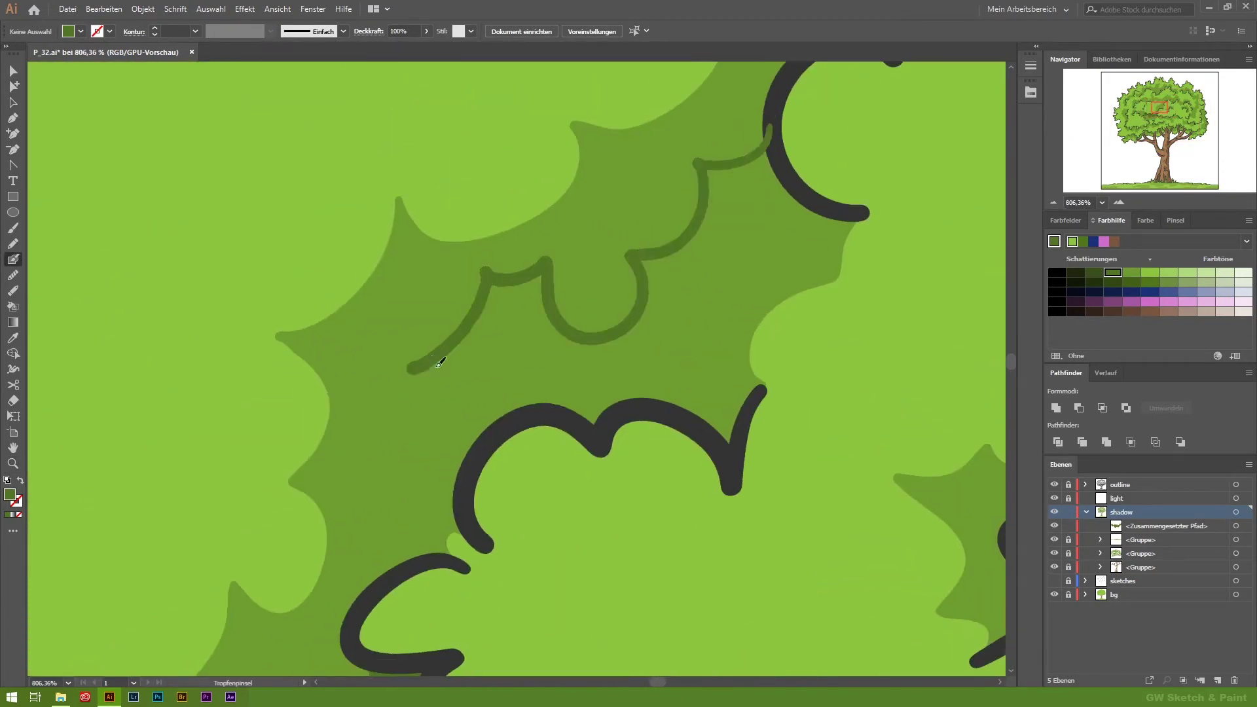
key(ctrl+shift+a)
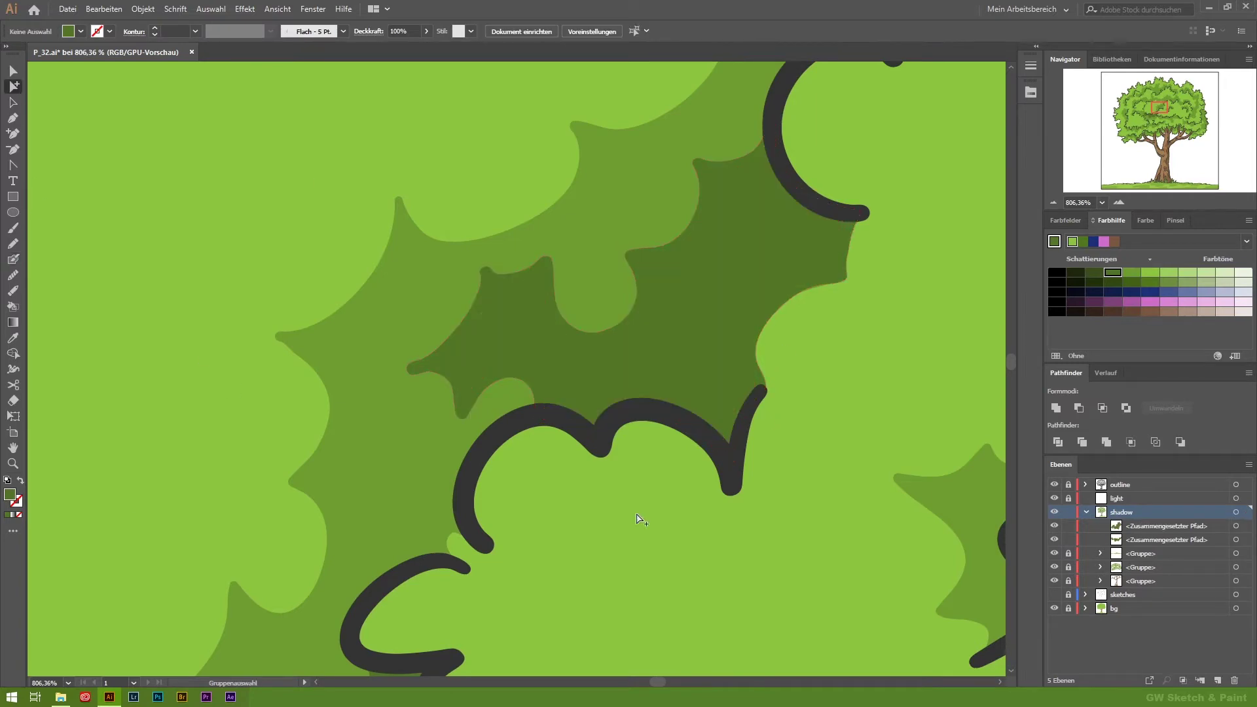
Trace a deep-shadow patch near the arch and erase its excess.
alt+scroll(640, 519, down, 5)
drag(656, 344, 656, 380)
alt+scroll(656, 380, up, 5)
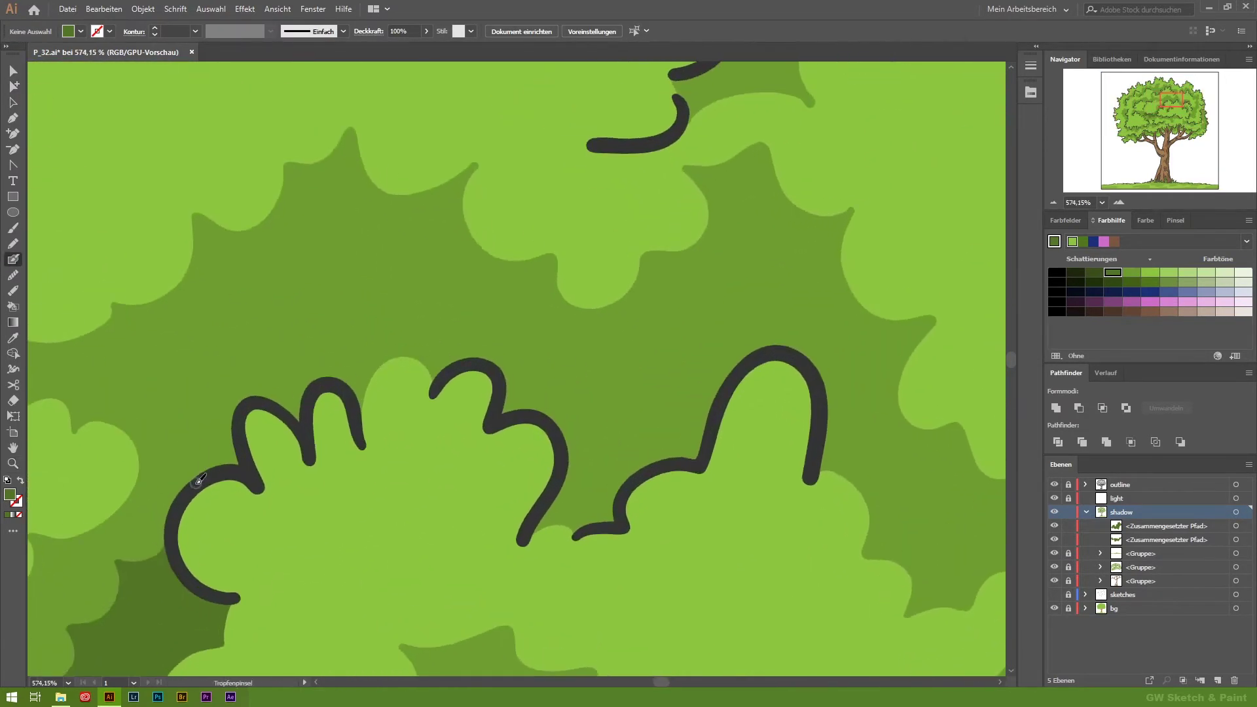
drag(799, 351, 701, 466)
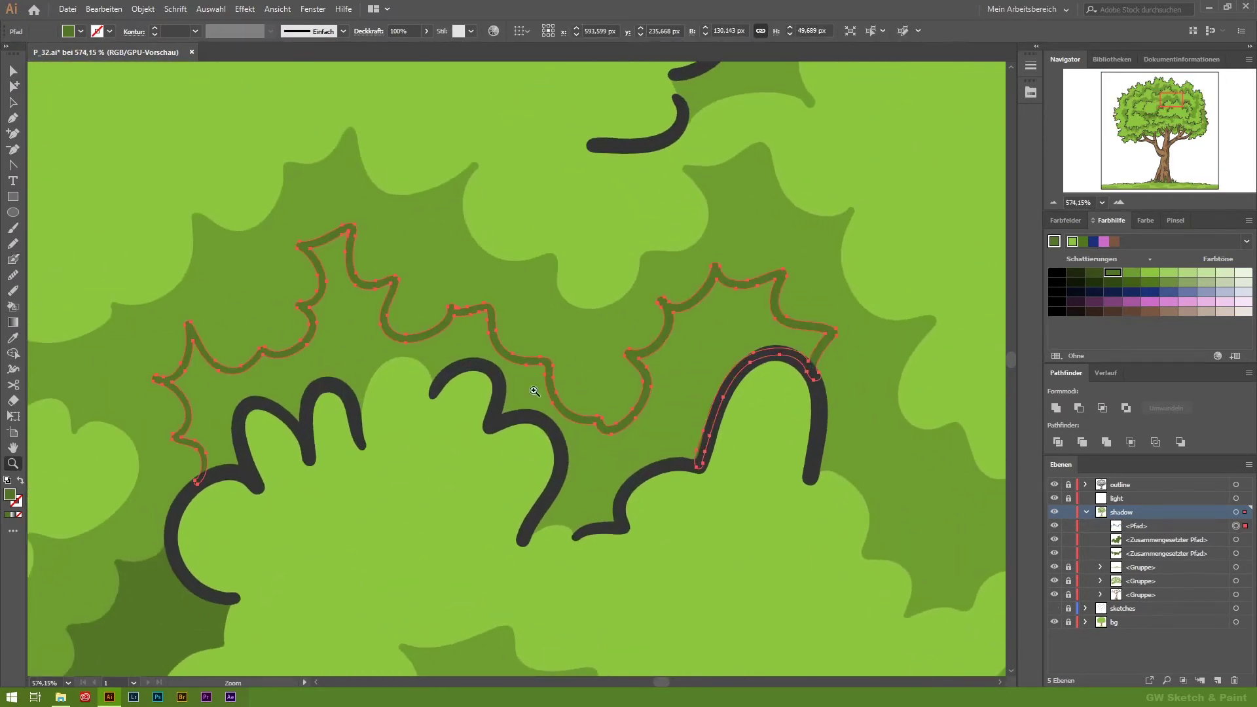
ctrl+click(843, 373)
key(shift+e)
mouse_move(422, 669)
mouse_down()
mouse_move(607, 506)
mouse_move(656, 487)
mouse_up()
Fill the arch patch and paint deep shadow along the m-shaped outline.
key(shift+b)
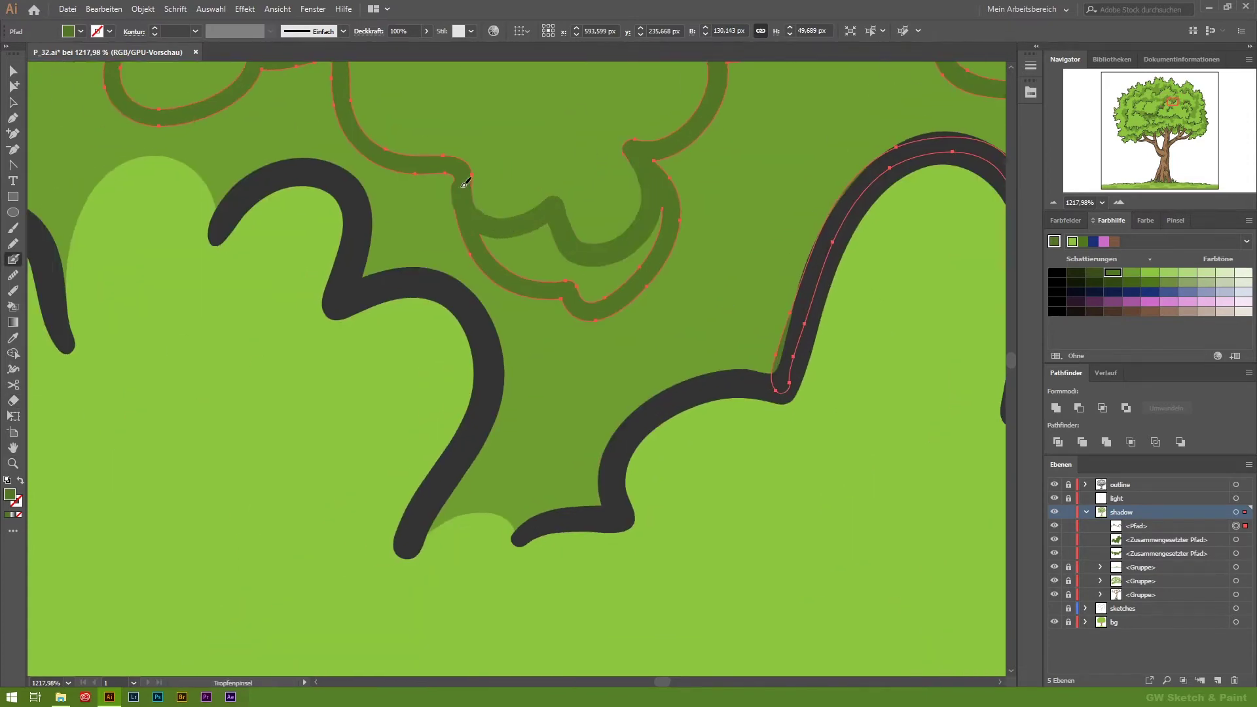
drag(466, 195, 617, 261)
mouse_move(773, 370)
mouse_down()
mouse_move(603, 505)
mouse_move(439, 495)
mouse_up()
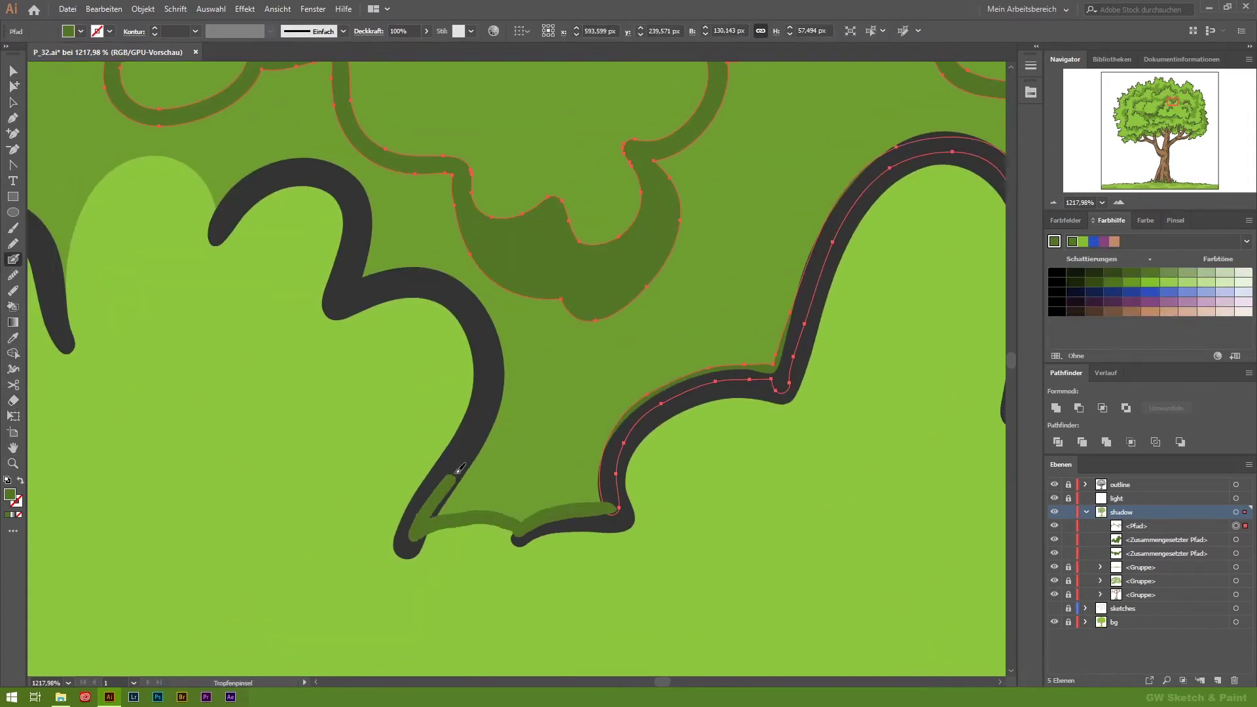
drag(242, 351, 484, 462)
drag(815, 228, 570, 357)
drag(337, 466, 245, 479)
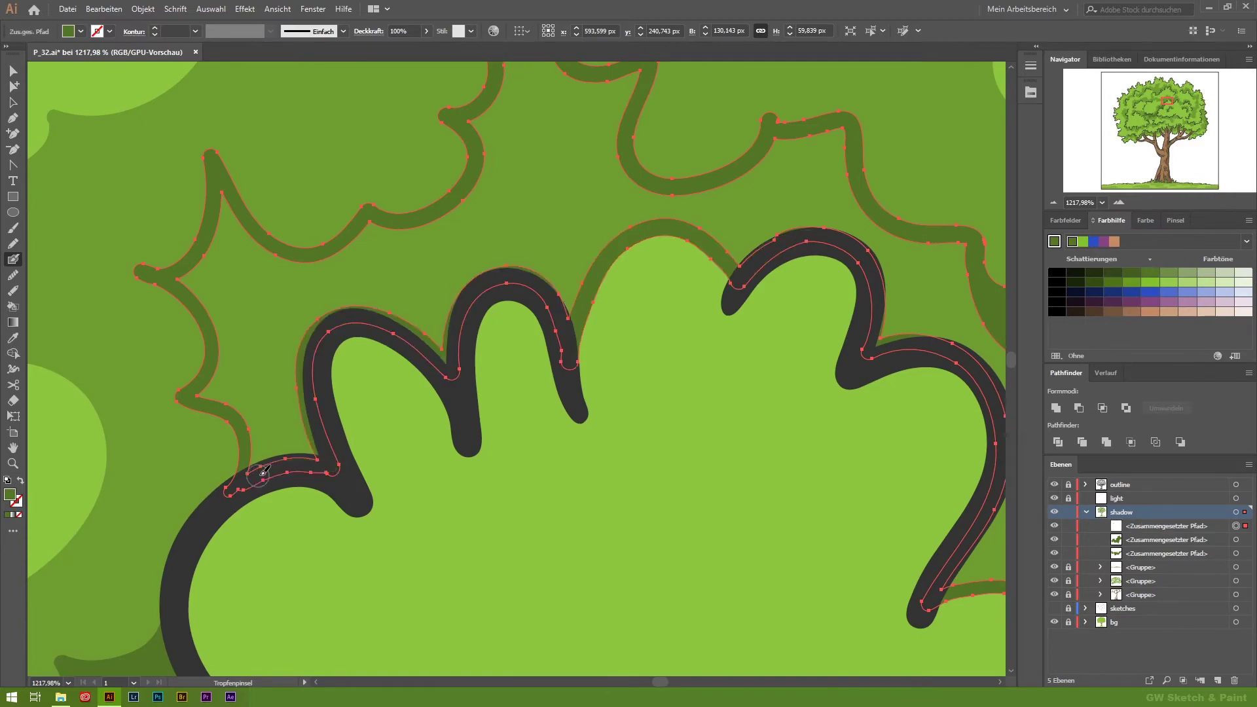
scroll(463, 434, down, 10)
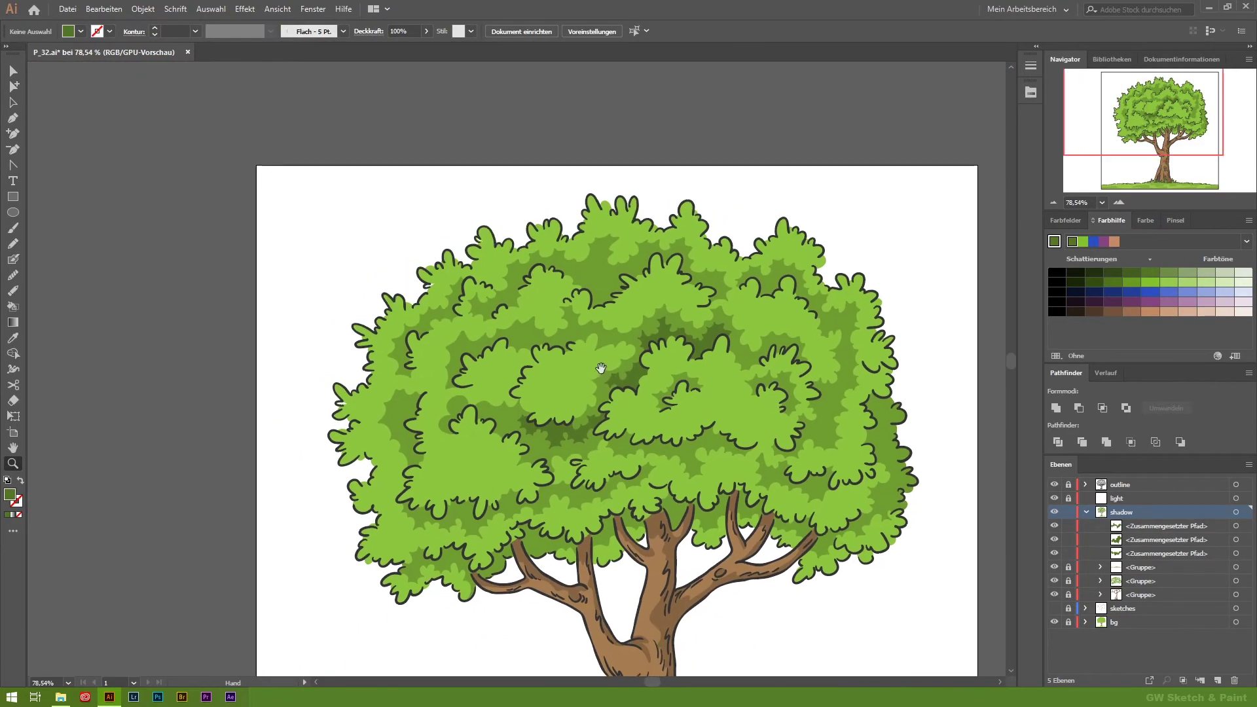
Paint a deep-shadow patch in the upper canopy along the 3-shaped outline.
scroll(594, 374, up, 8)
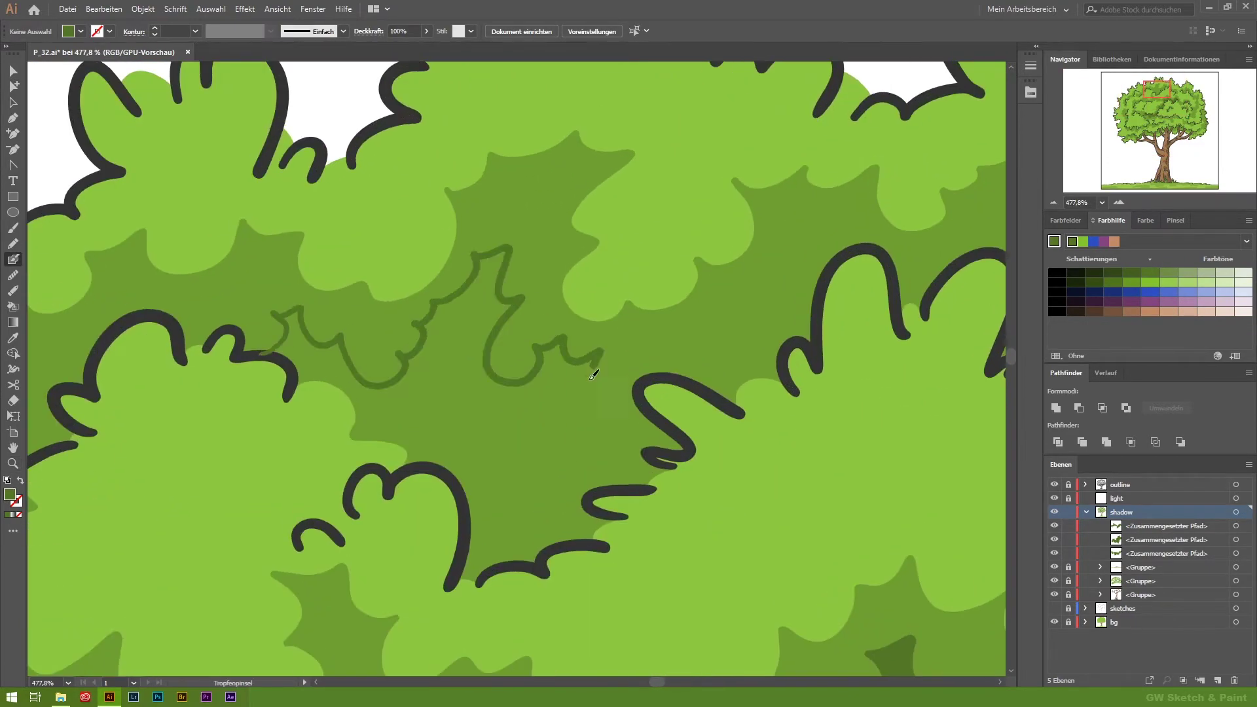
drag(604, 347, 816, 294)
scroll(662, 385, up, 4)
drag(581, 391, 604, 338)
drag(497, 494, 504, 498)
drag(484, 337, 779, 459)
Zoom out to the whole tree and trace a deep-shadow patch on the left canopy.
click(13, 463)
mouse_move(421, 539)
mouse_down()
mouse_move(332, 464)
mouse_move(458, 461)
mouse_up()
key(shift+b)
drag(541, 390, 557, 518)
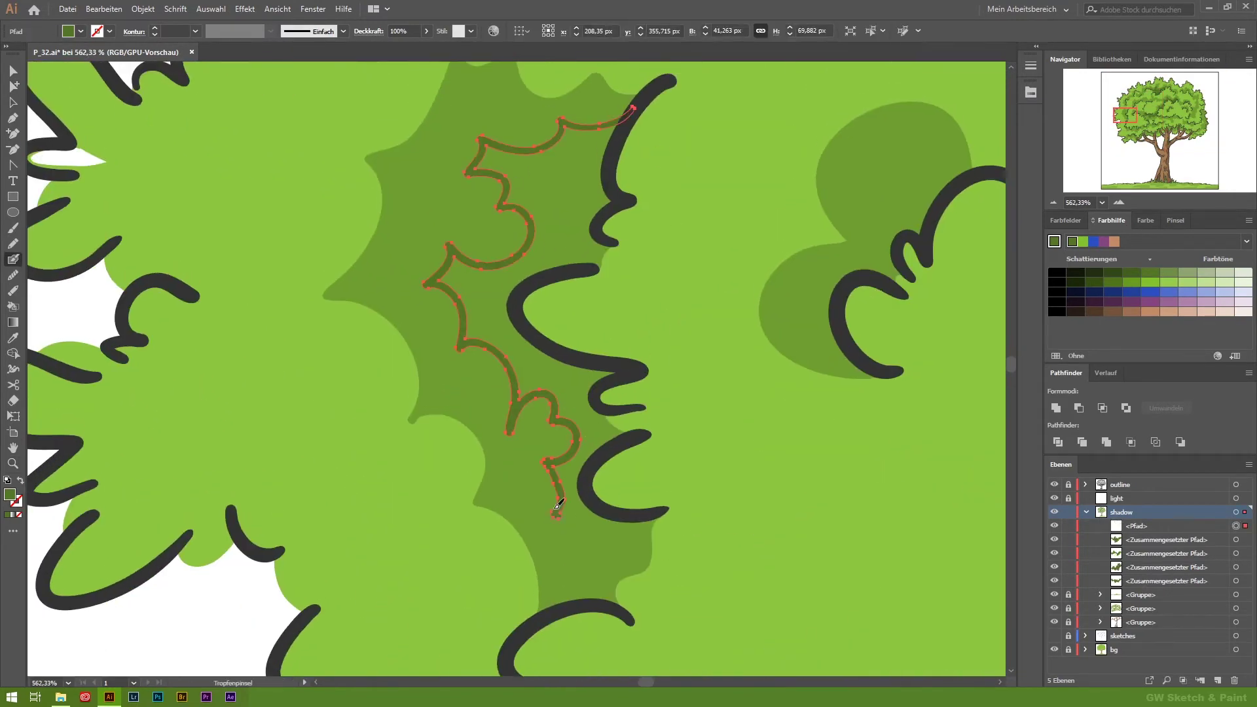
drag(625, 116, 524, 144)
drag(549, 444, 603, 527)
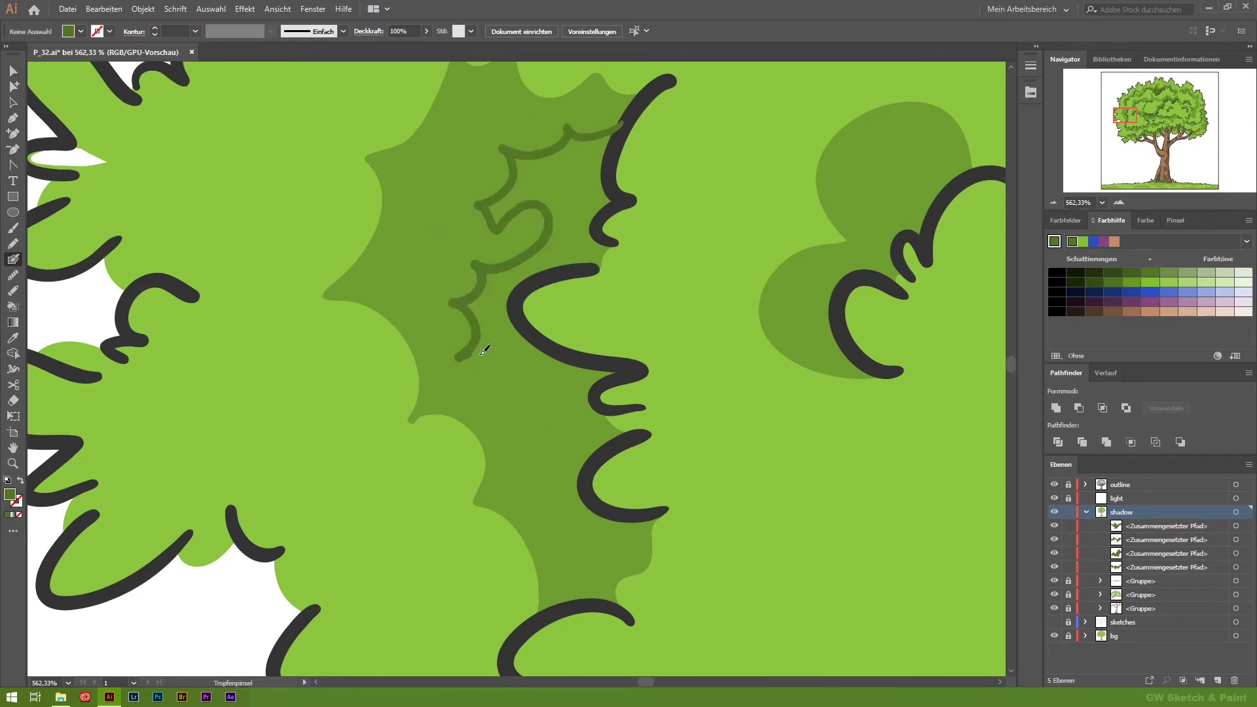
drag(485, 350, 593, 450)
Zoom in on the left patch's edge and fill it up to the outline.
key(z)
click(613, 113)
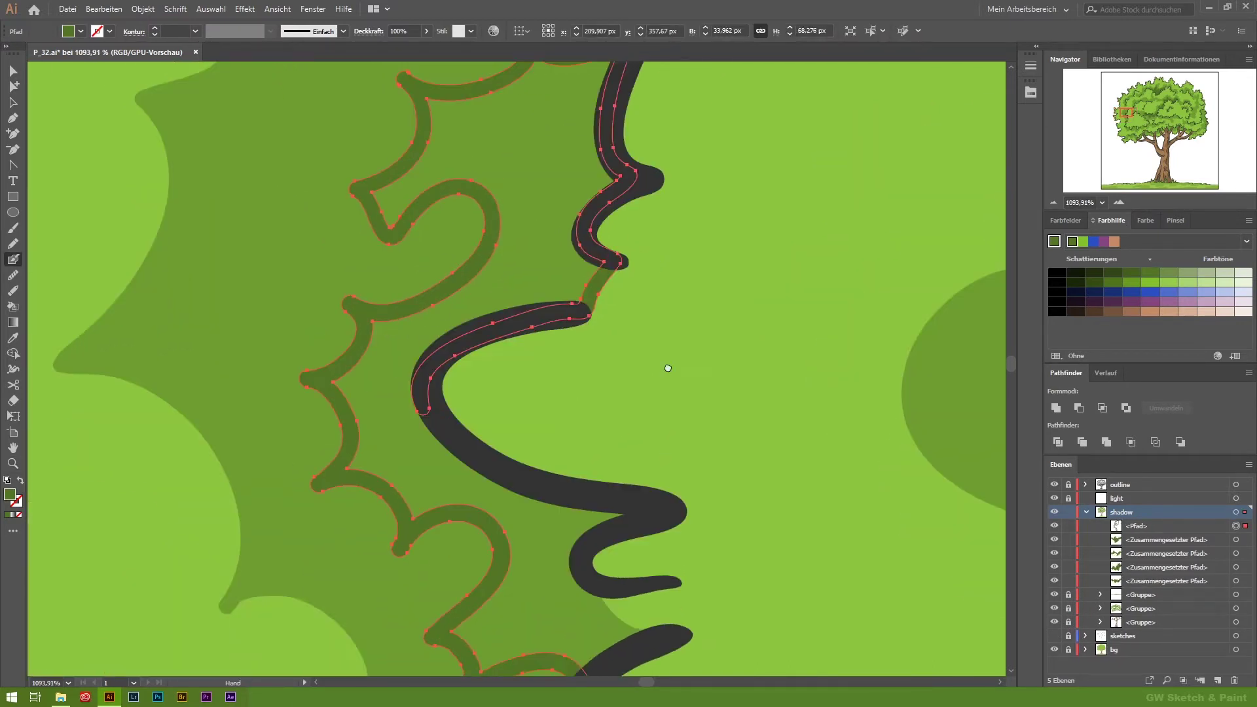
scroll(586, 320, down, 5)
drag(576, 491, 579, 383)
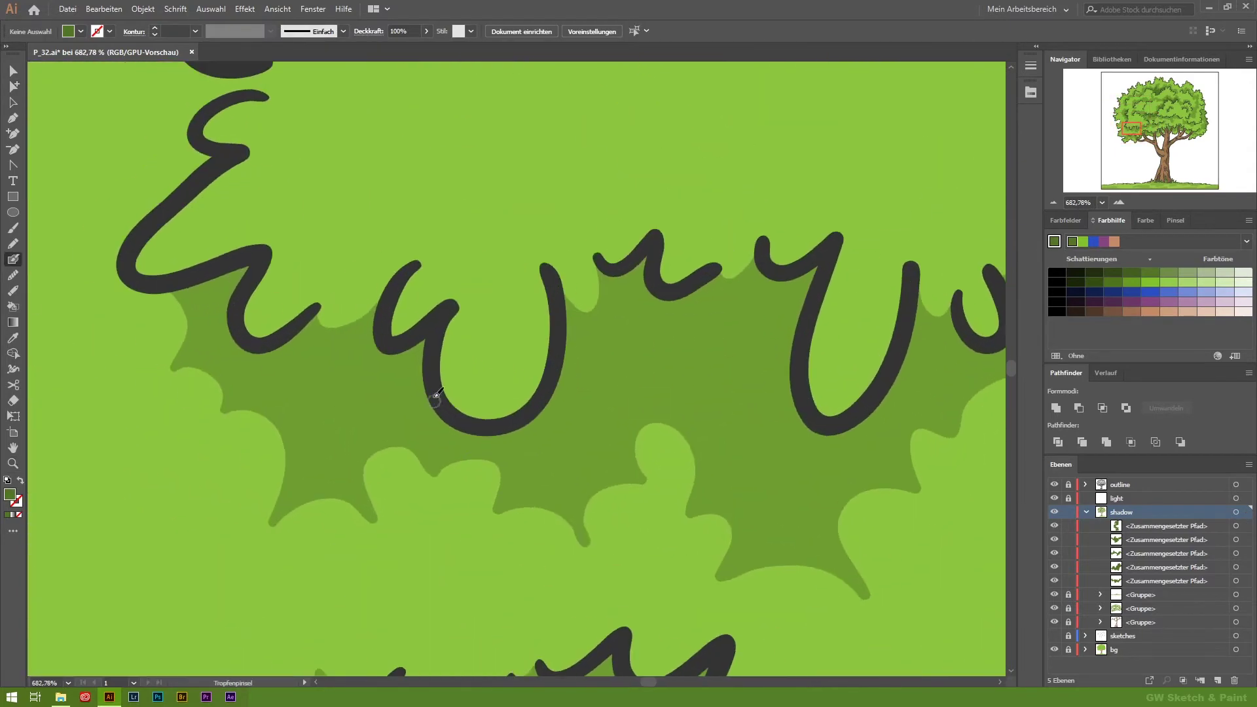
Paint deep-shadow patches below the leaf outlines and between the outlines.
drag(437, 395, 282, 337)
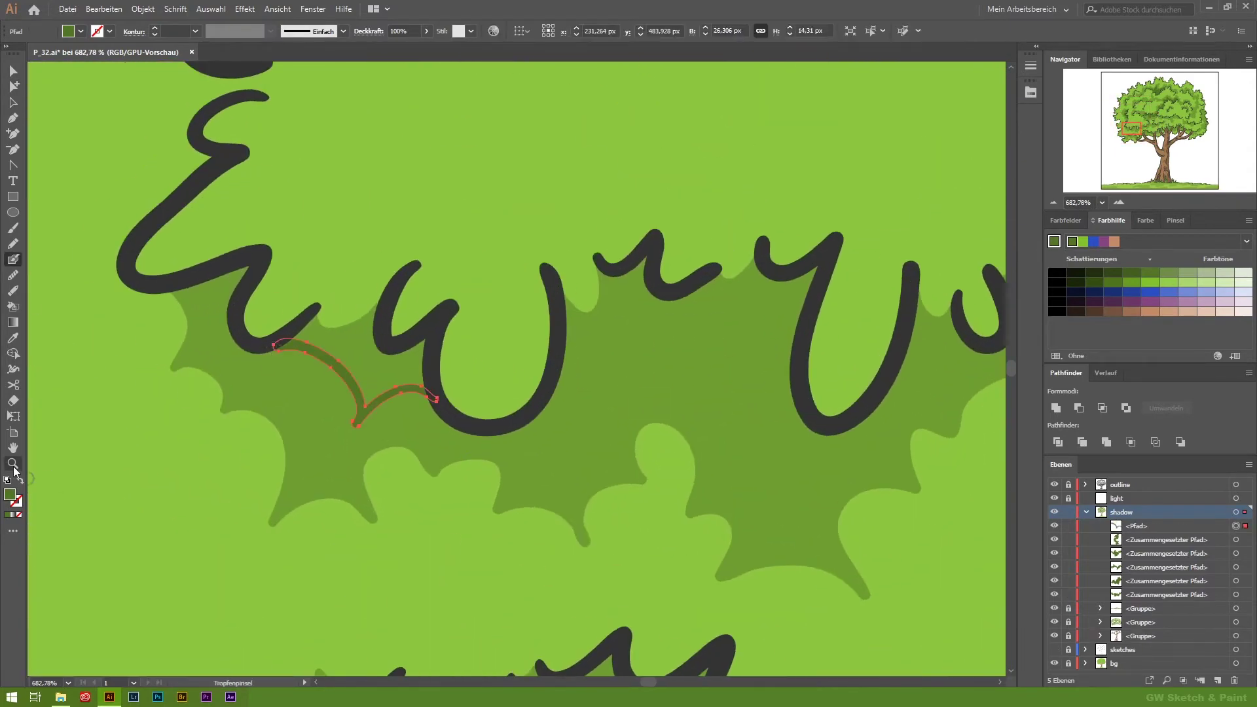
scroll(282, 337, up, 3)
drag(575, 406, 288, 324)
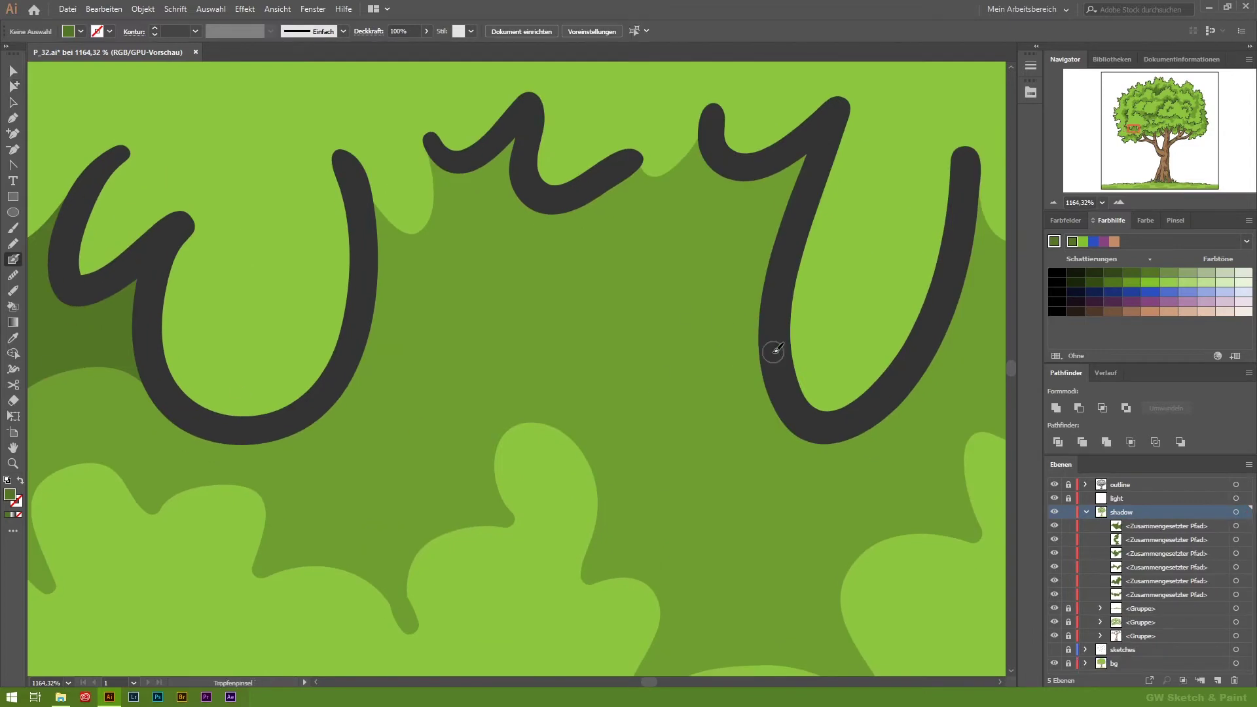
mouse_move(775, 345)
mouse_down()
mouse_move(364, 292)
mouse_move(597, 185)
mouse_up()
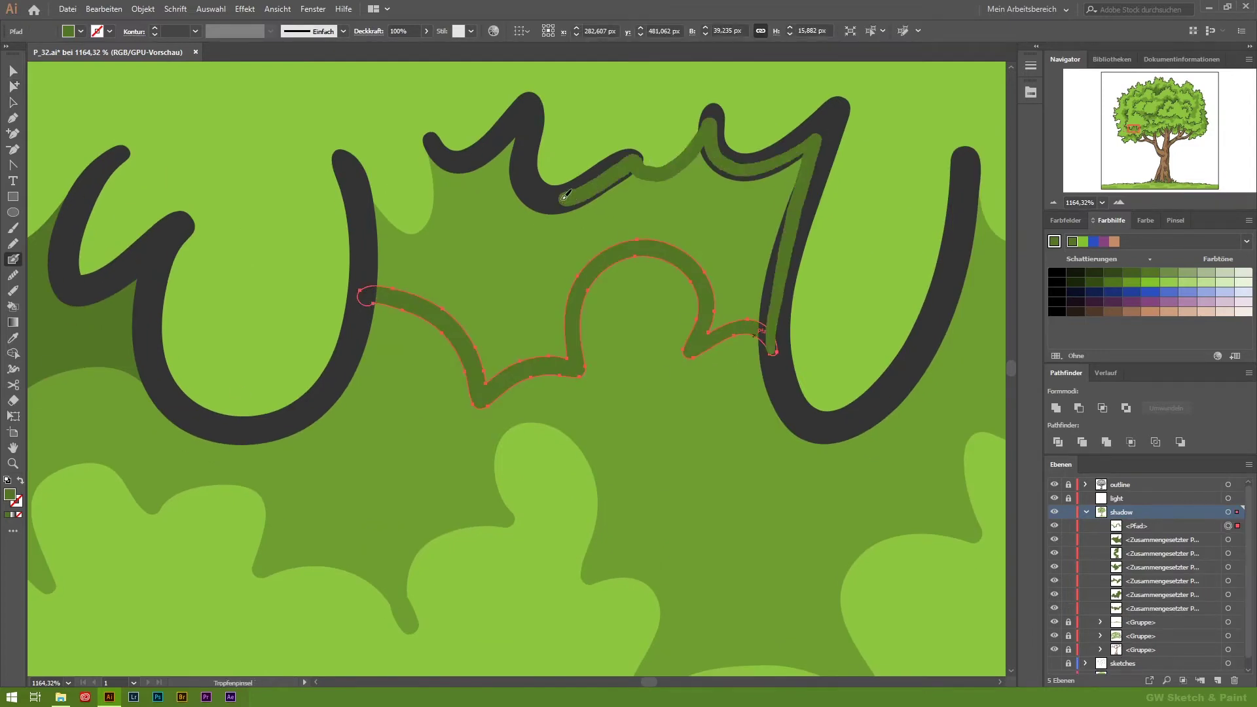
Paint a deep-shadow patch just above the branch.
scroll(617, 429, down, 5)
scroll(727, 444, down, 3)
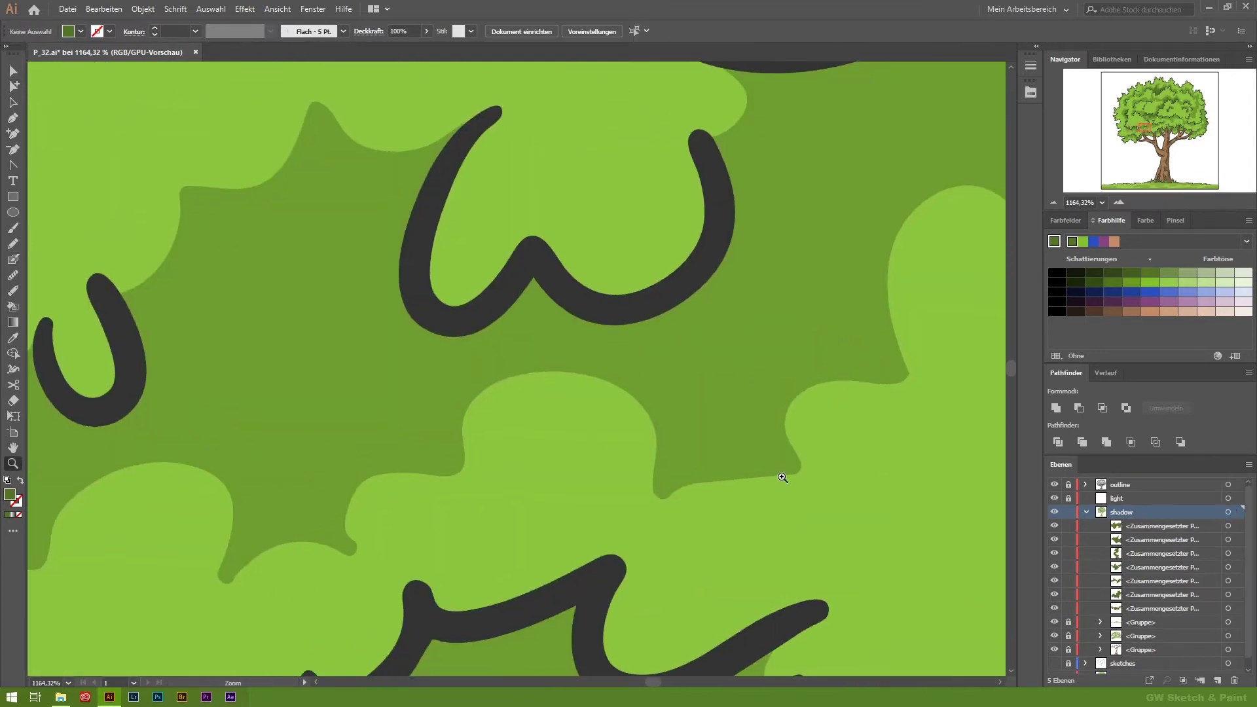
scroll(604, 499, down, 3)
scroll(604, 499, down, 3)
scroll(576, 501, up, 3)
scroll(559, 504, up, 2)
key(shift+b)
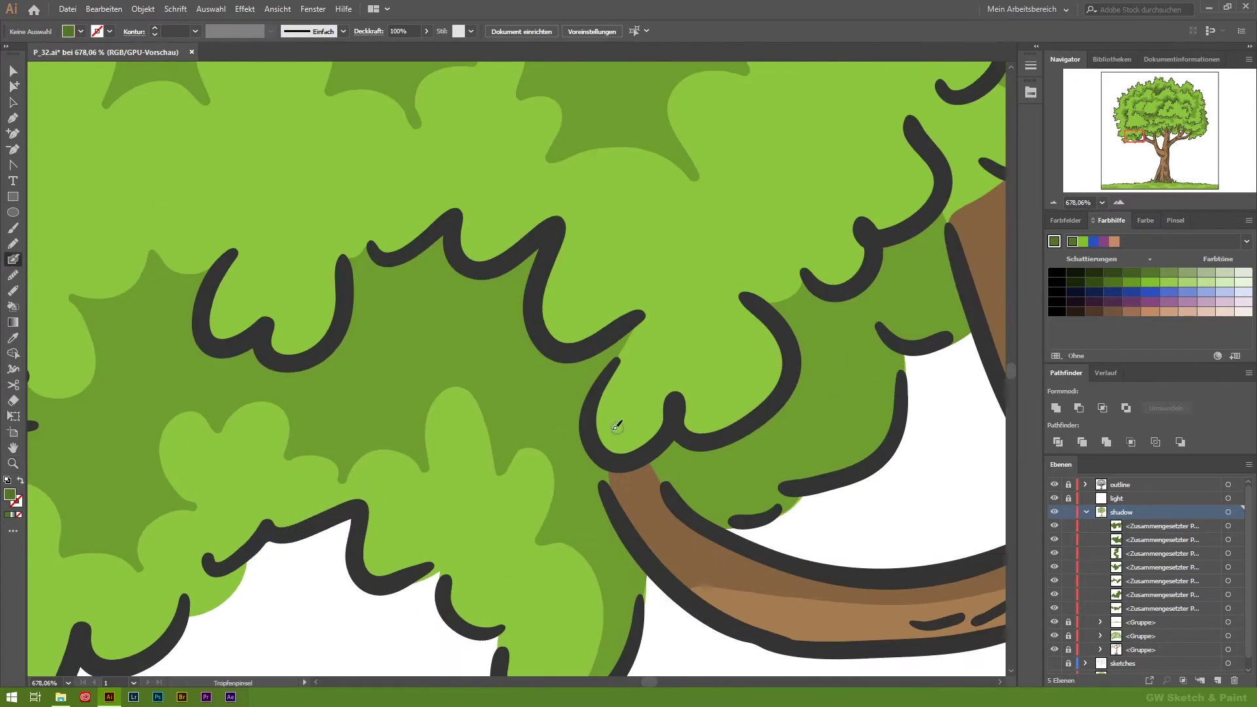
drag(464, 357, 347, 298)
Add another deep-shadow patch along the dark outline and start one above the trunk.
scroll(334, 275, up, 2)
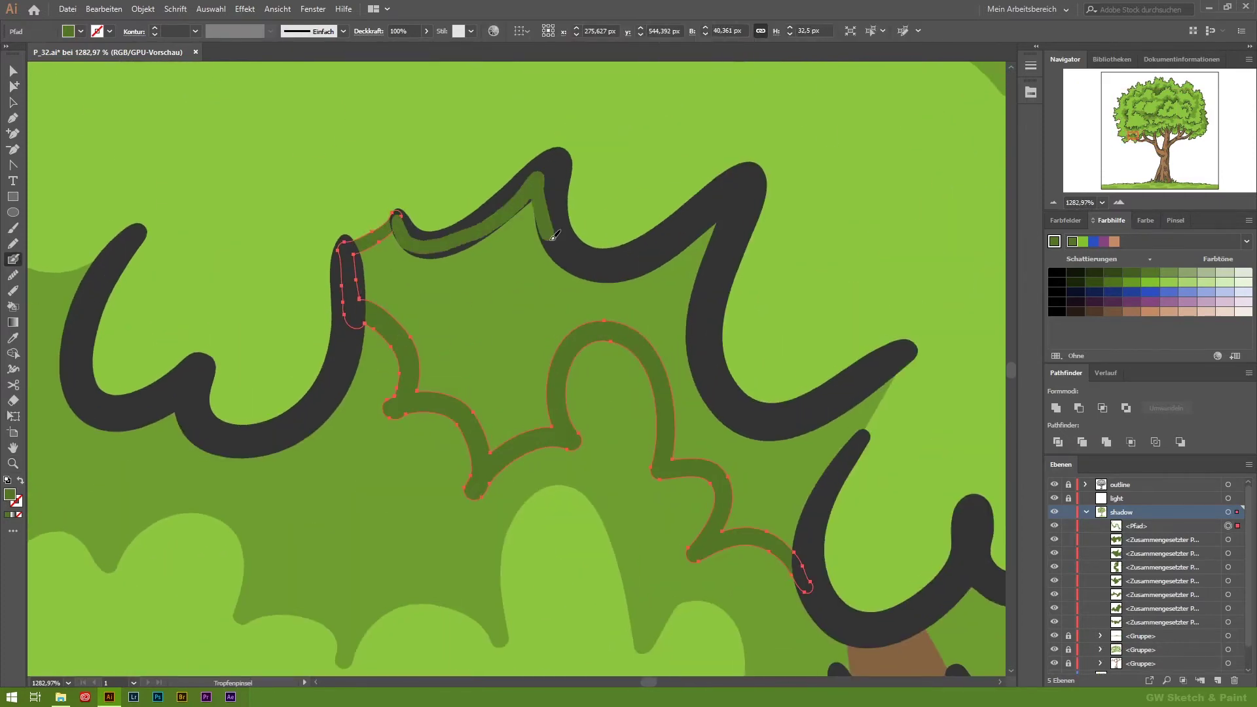
drag(916, 491, 602, 391)
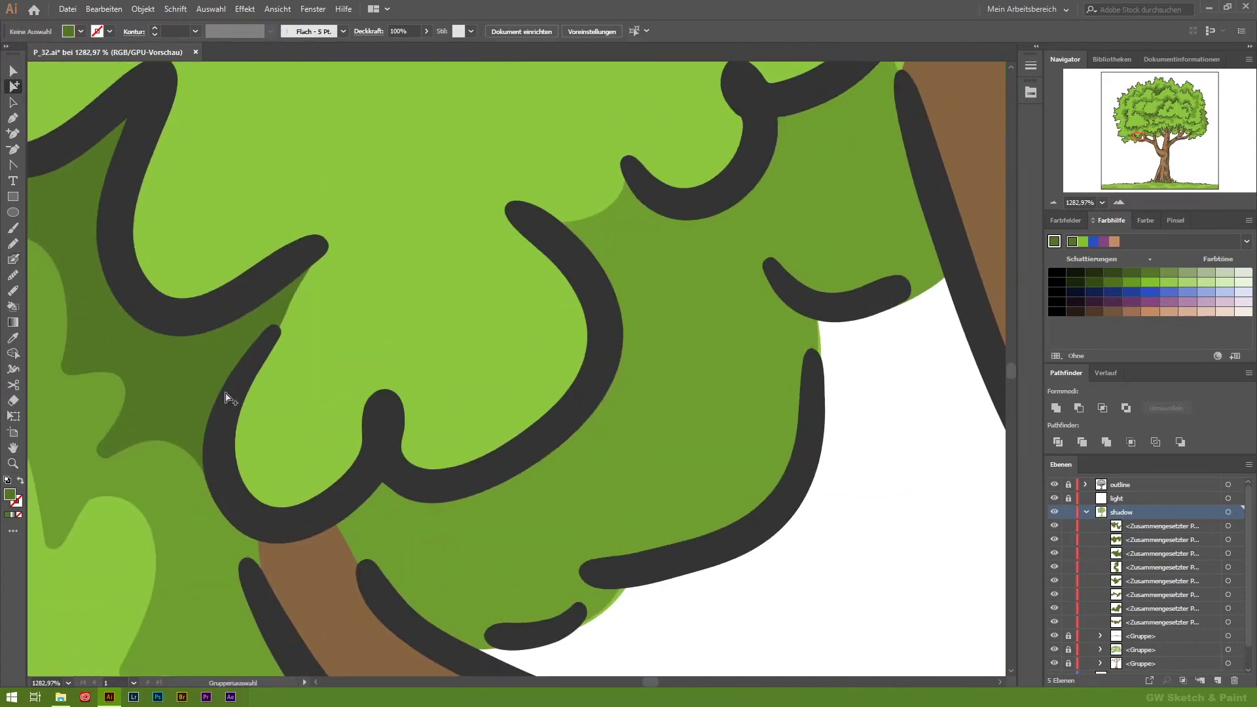
scroll(602, 391, down, 2)
mouse_move(705, 233)
mouse_down()
mouse_move(462, 462)
mouse_move(303, 459)
mouse_up()
drag(505, 240, 705, 232)
ctrl+click(651, 219)
scroll(830, 367, down, 1)
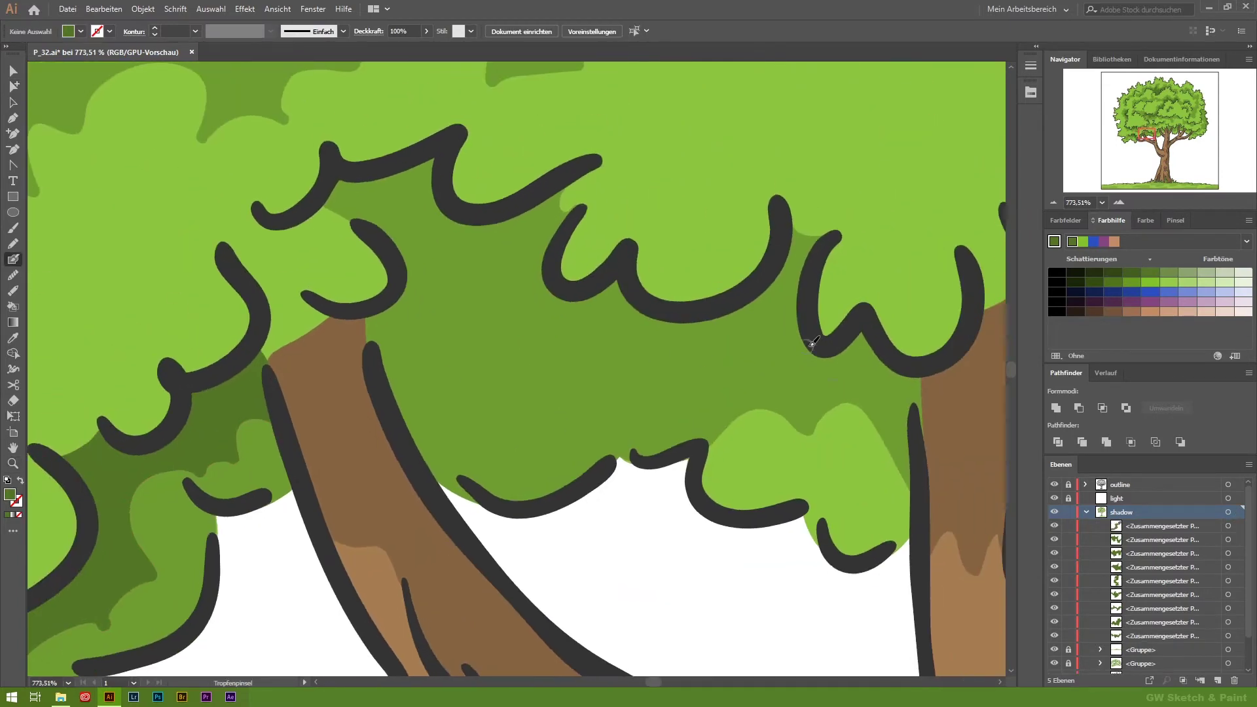
scroll(419, 334, up, 2)
drag(426, 334, 809, 363)
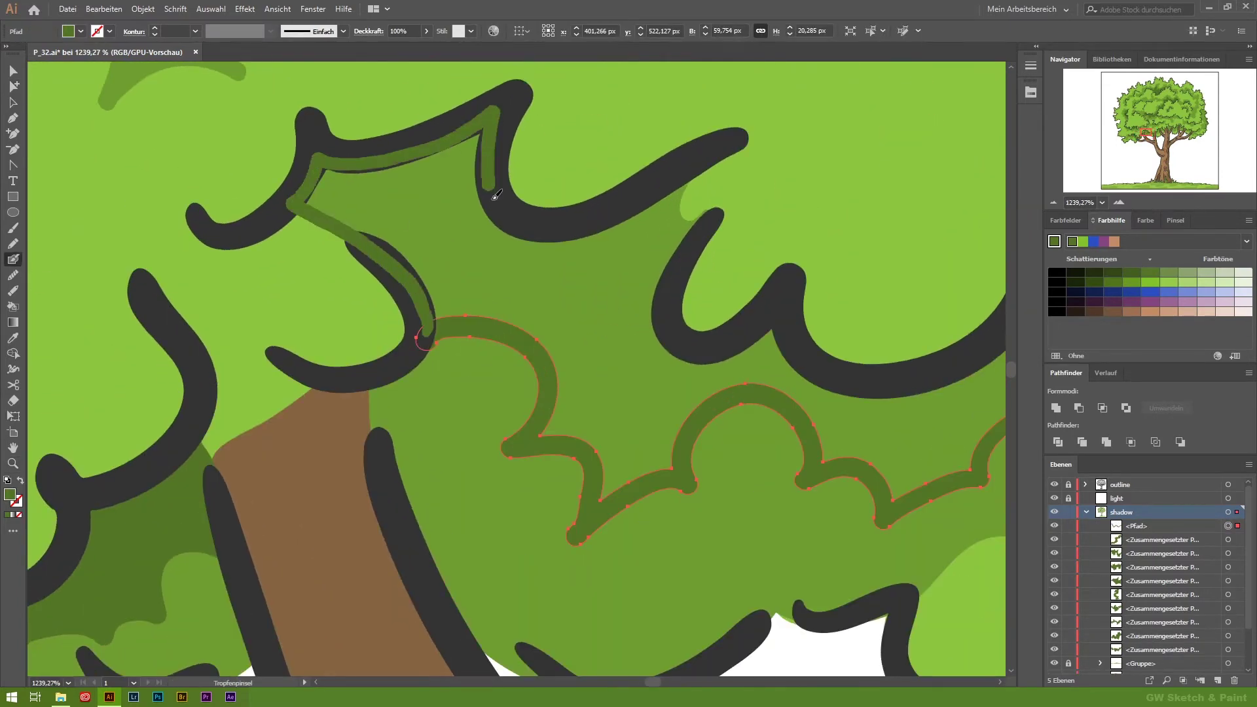
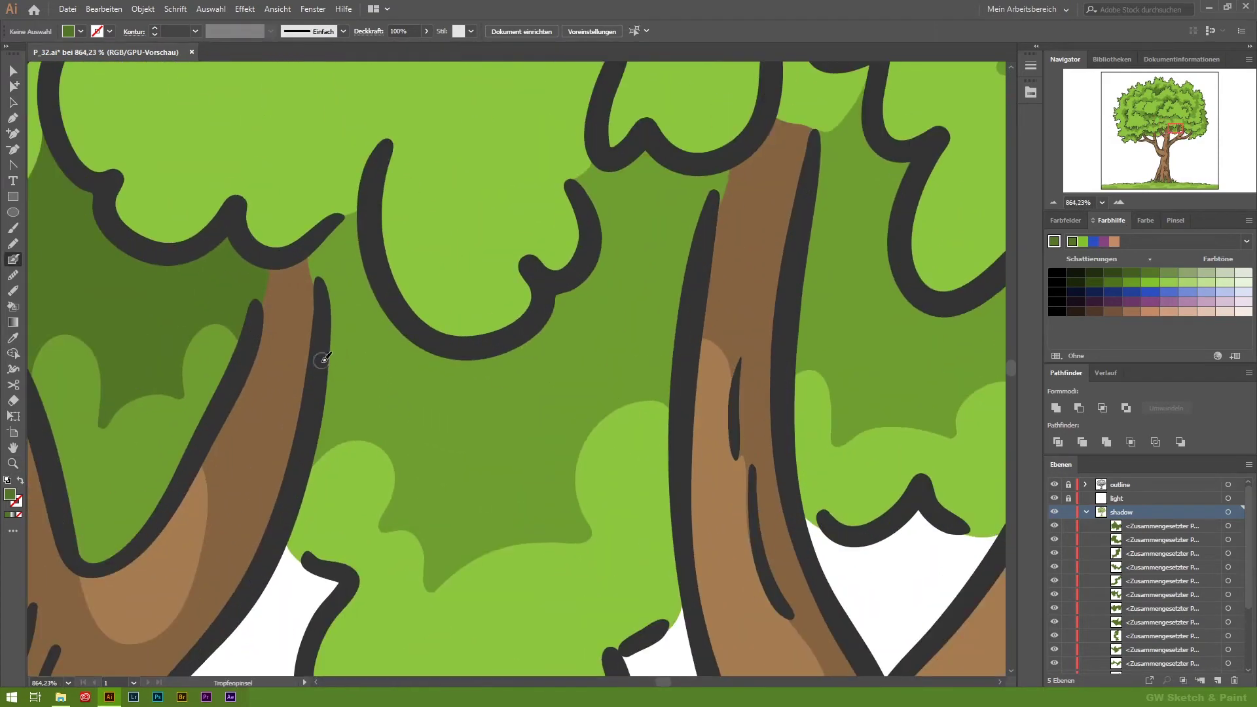
Paint dark-green shadow strokes along the foliage outline beside the branch.
mouse_move(319, 361)
mouse_down()
mouse_move(704, 242)
mouse_move(590, 197)
mouse_up()
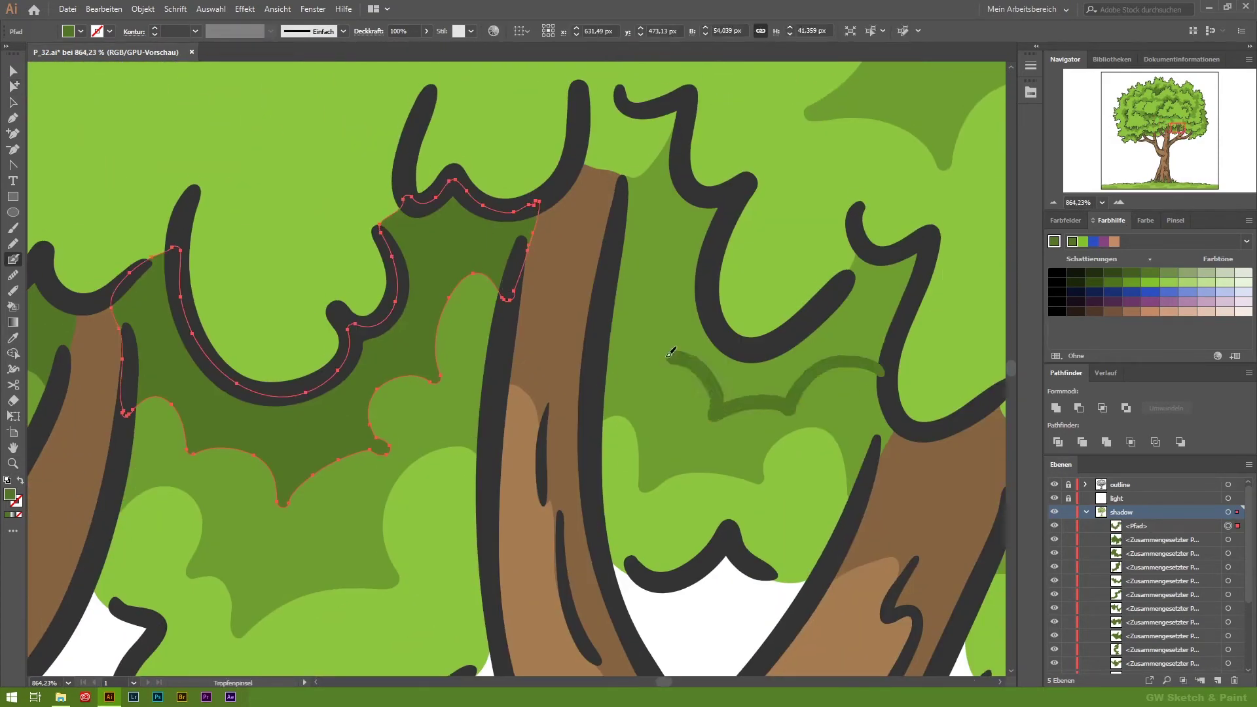
drag(669, 355, 609, 263)
drag(681, 104, 623, 234)
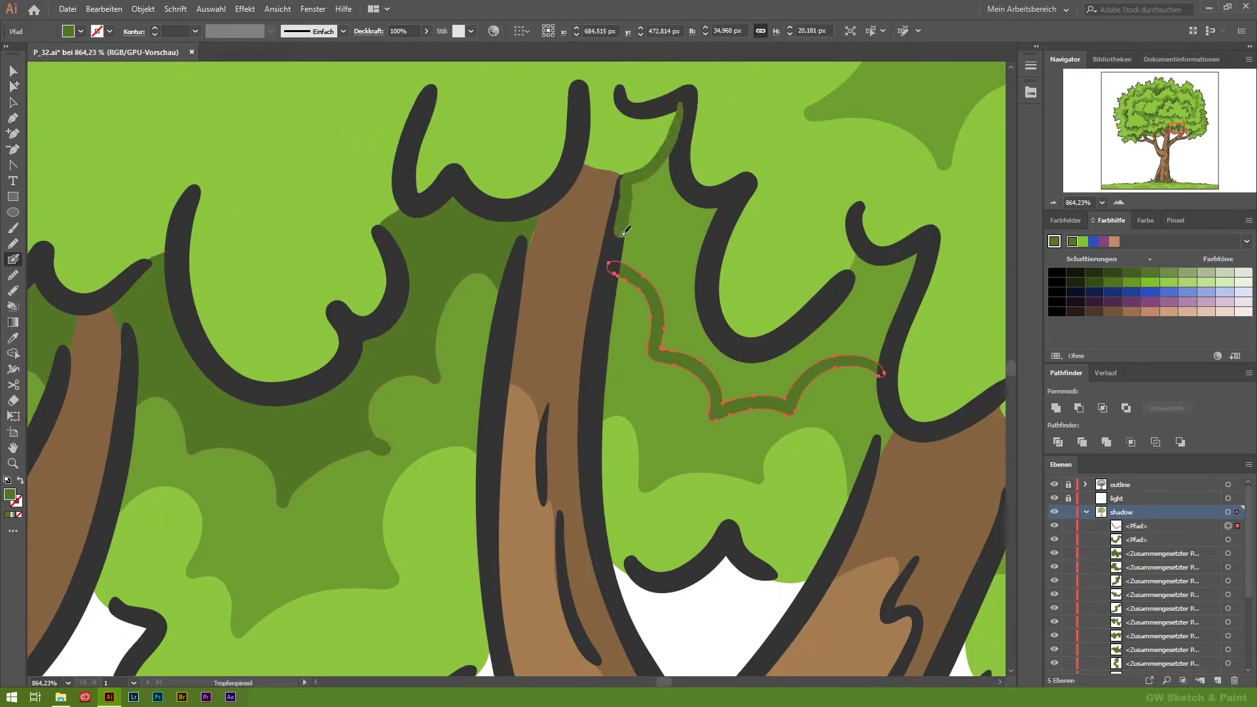
drag(823, 311, 823, 311)
key(ctrl+shift+a)
Zoom into the next branch area and paint a closed shadow under the canopy outline.
alt+click(529, 479)
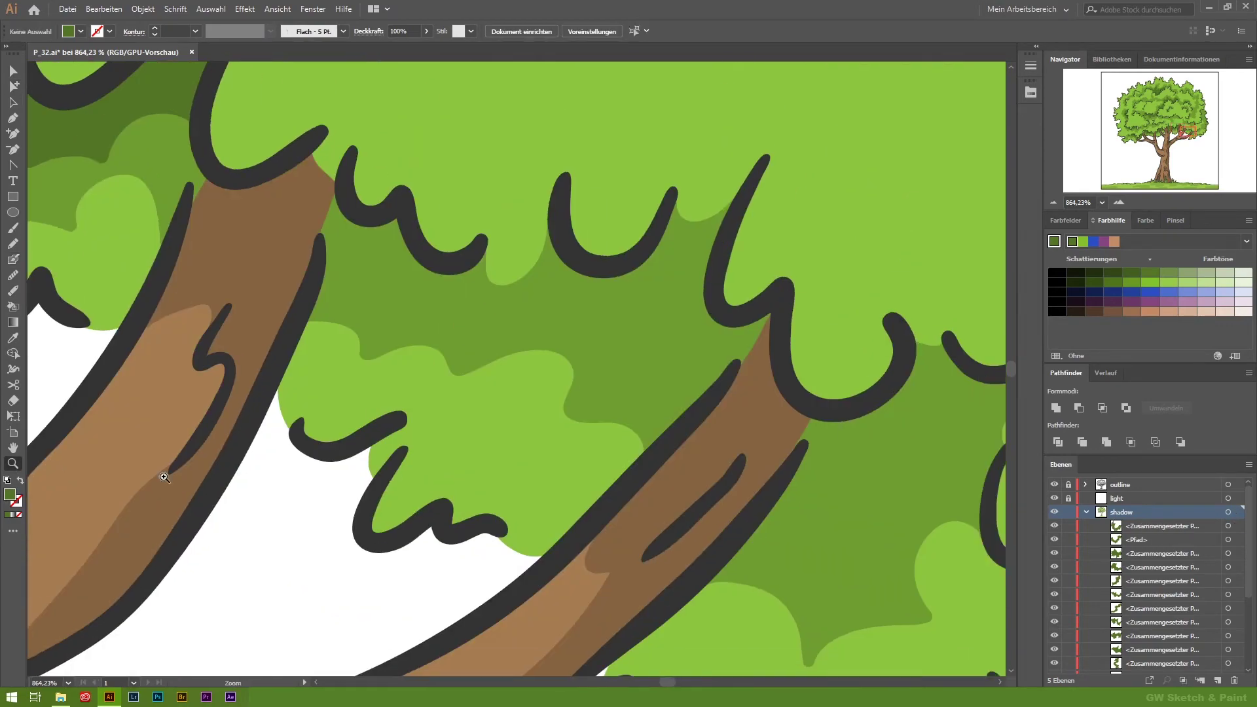
alt+click(529, 479)
click(655, 367)
key(shift+b)
mouse_move(740, 439)
mouse_down()
mouse_move(673, 380)
mouse_move(435, 332)
mouse_up()
scroll(451, 295, up, 3)
drag(462, 235, 451, 276)
drag(643, 348, 648, 341)
Paint a dark-green shadow along the outline beside the trunk.
scroll(731, 401, right, 5)
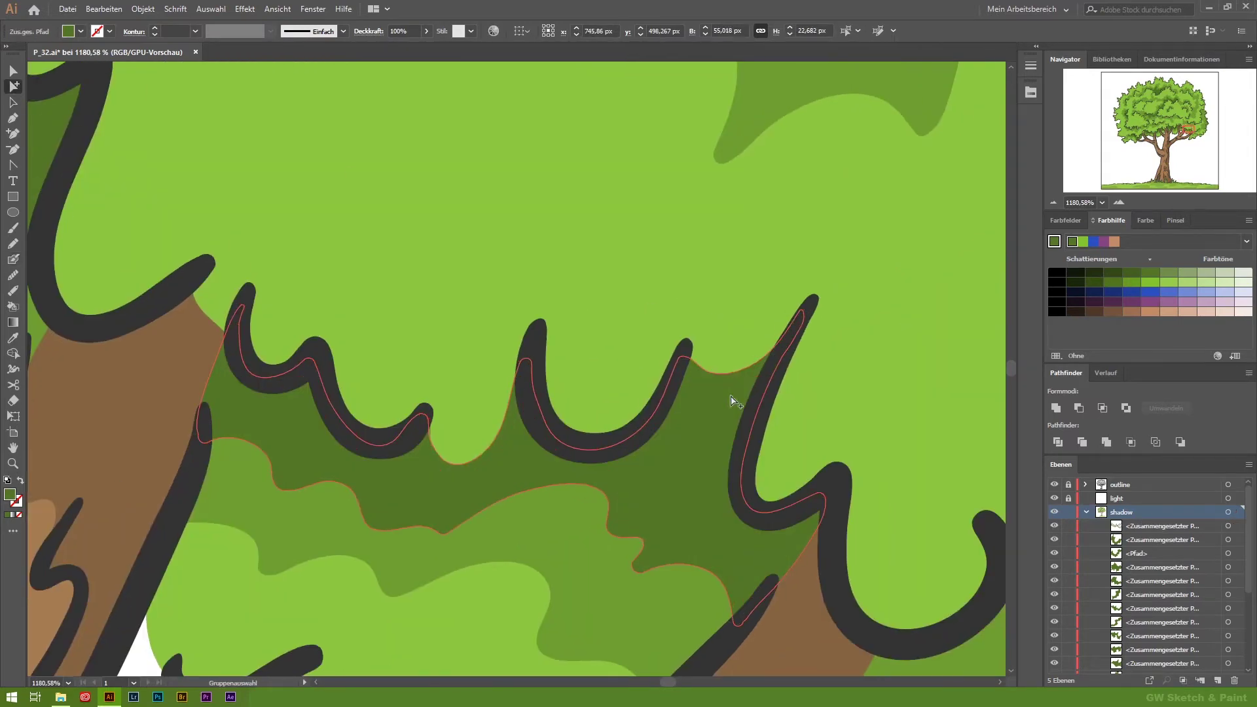
scroll(732, 401, left, 5)
key(shift+b)
drag(667, 190, 518, 116)
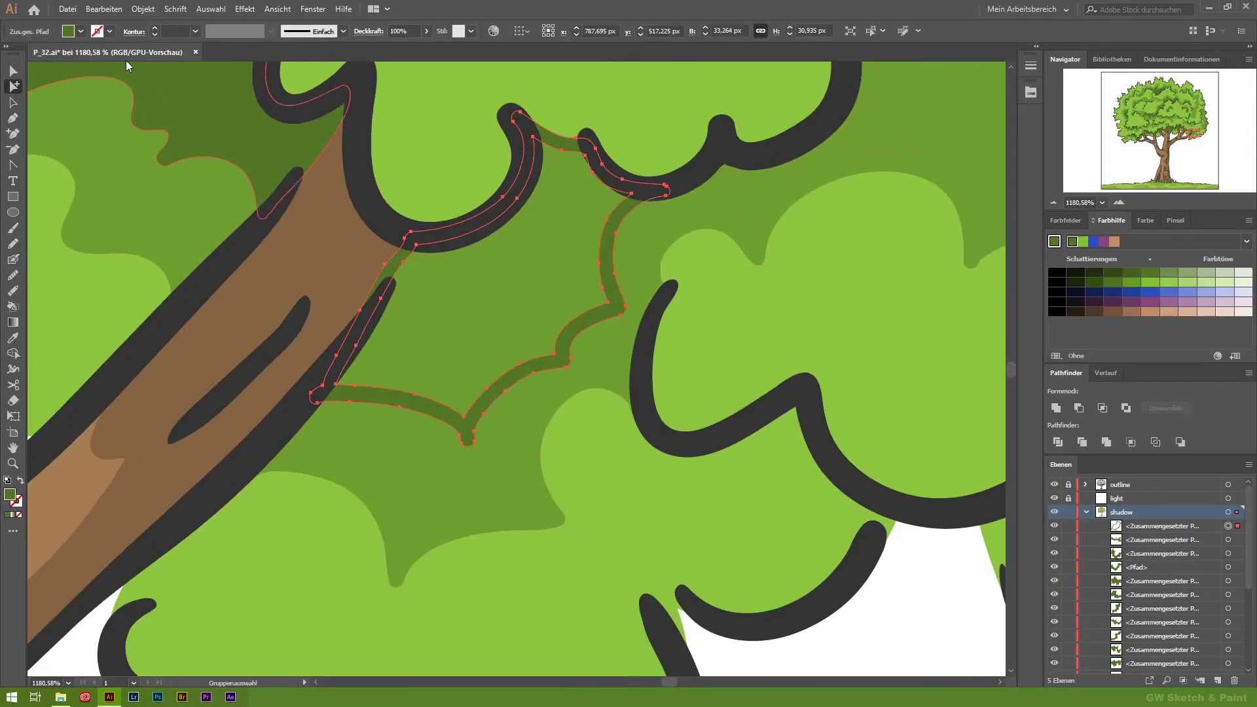
key(ctrl+shift+a)
Add another dark-green shadow shape under a canopy outline.
scroll(435, 614, down, 5)
scroll(831, 414, up, 3)
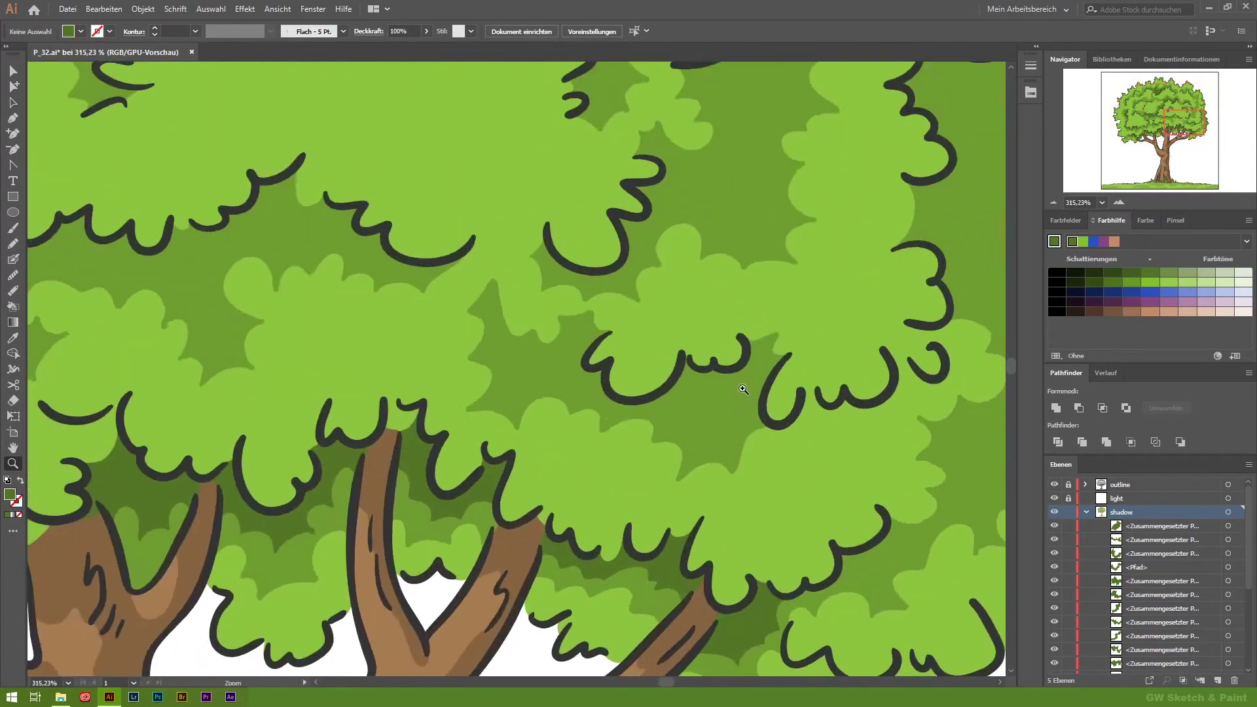
scroll(830, 415, up, 3)
key(shift+b)
drag(776, 440, 517, 402)
key(ctrl+shift+a)
scroll(383, 289, left, 5)
drag(634, 409, 629, 419)
key(ctrl+shift+a)
Zoom into the central canopy and paint a closed shadow region there.
key(z)
key(ctrl+0)
drag(674, 369, 727, 370)
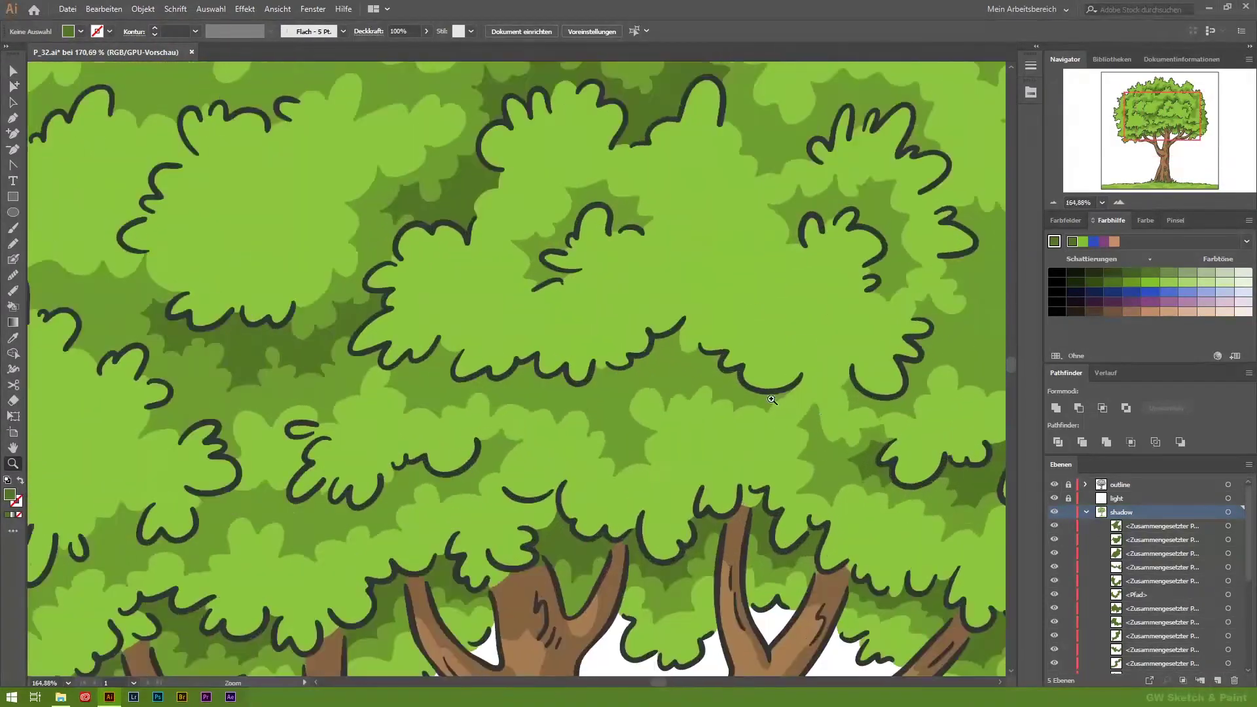
drag(351, 406, 354, 416)
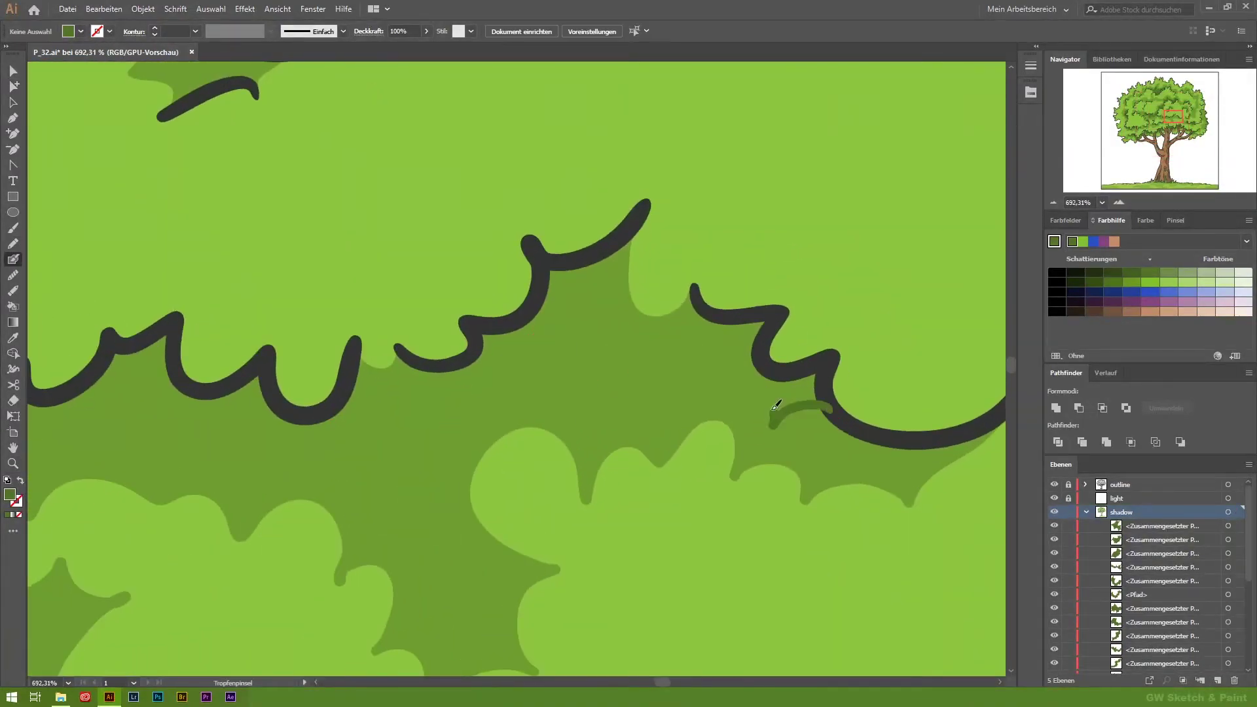
drag(485, 387, 347, 385)
Paint a dark-green shadow along another dark foliage outline.
scroll(340, 393, up, 2)
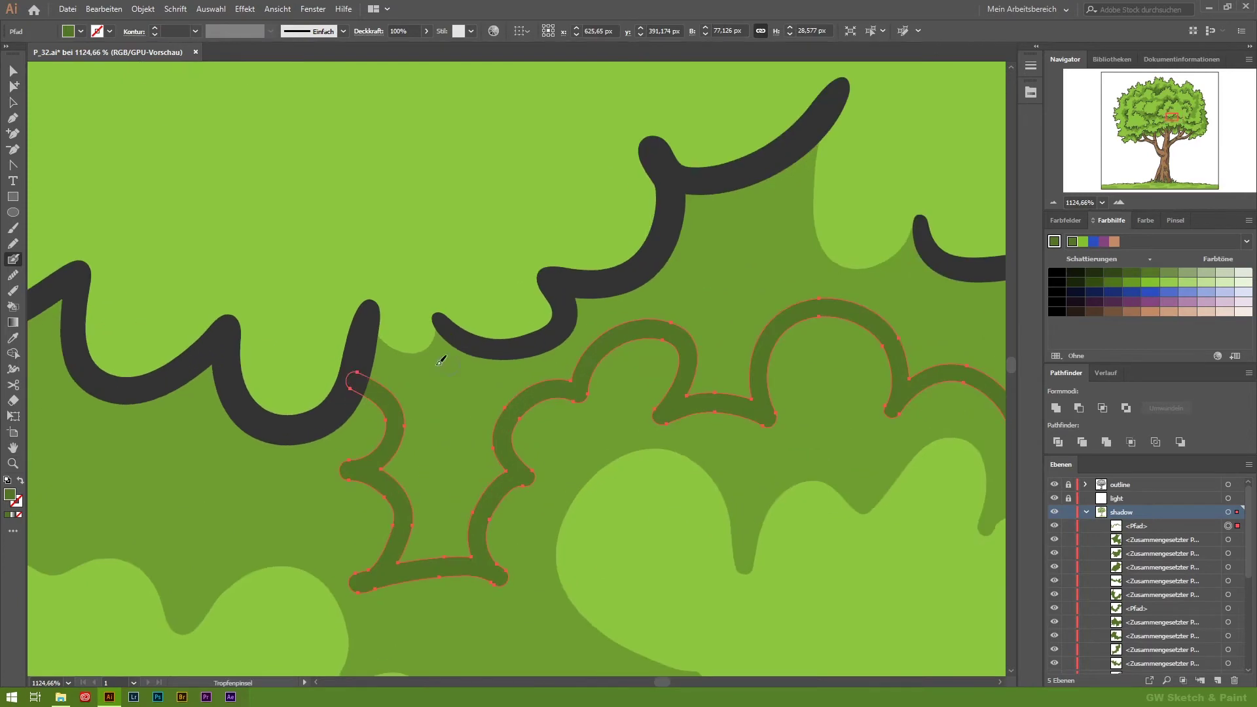
drag(574, 290, 764, 379)
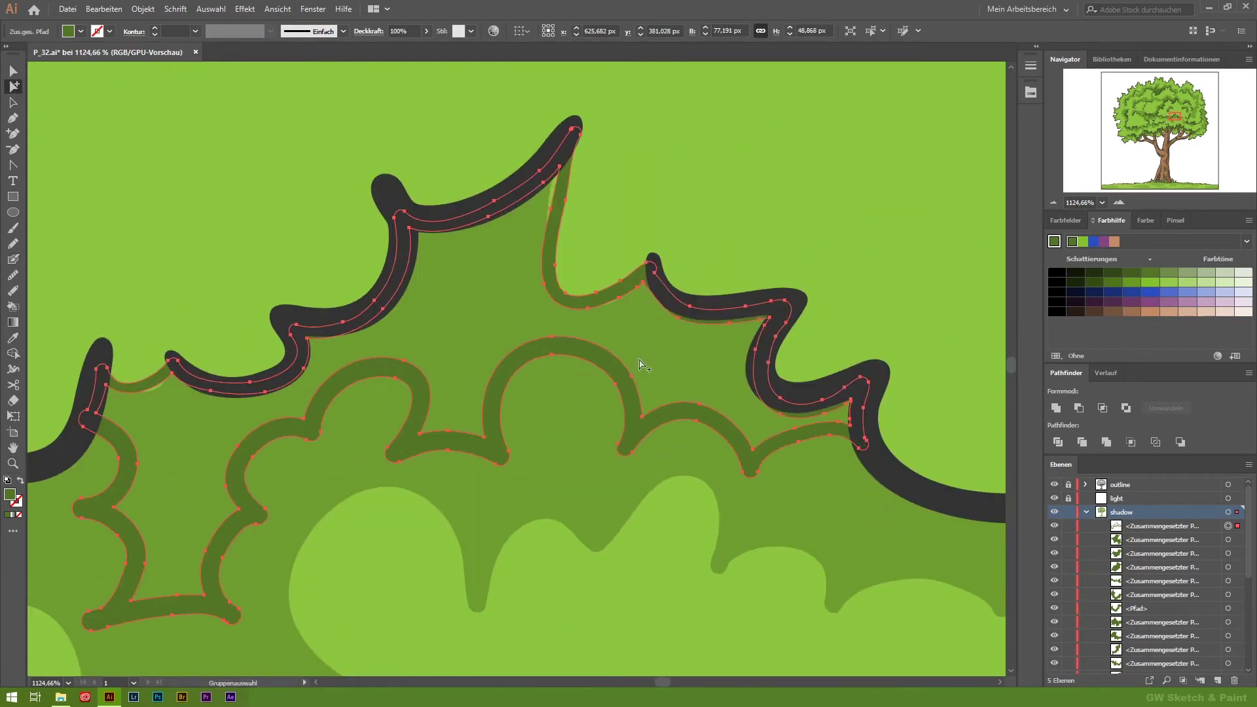
key(shift+b)
scroll(457, 462, left, 10)
mouse_move(304, 251)
mouse_down()
mouse_move(601, 293)
mouse_move(470, 199)
mouse_move(308, 248)
mouse_up()
scroll(619, 499, down, 10)
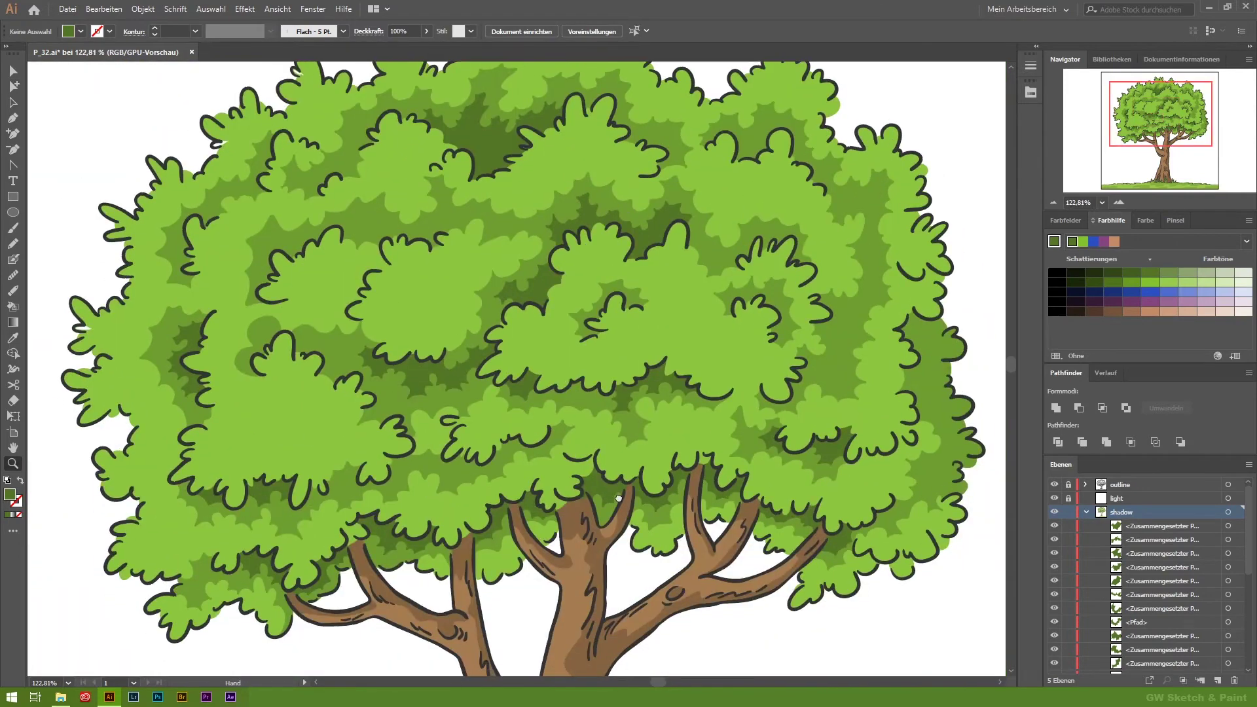
Paint a closed dark-green shadow shape in the right canopy.
scroll(574, 294, up, 5)
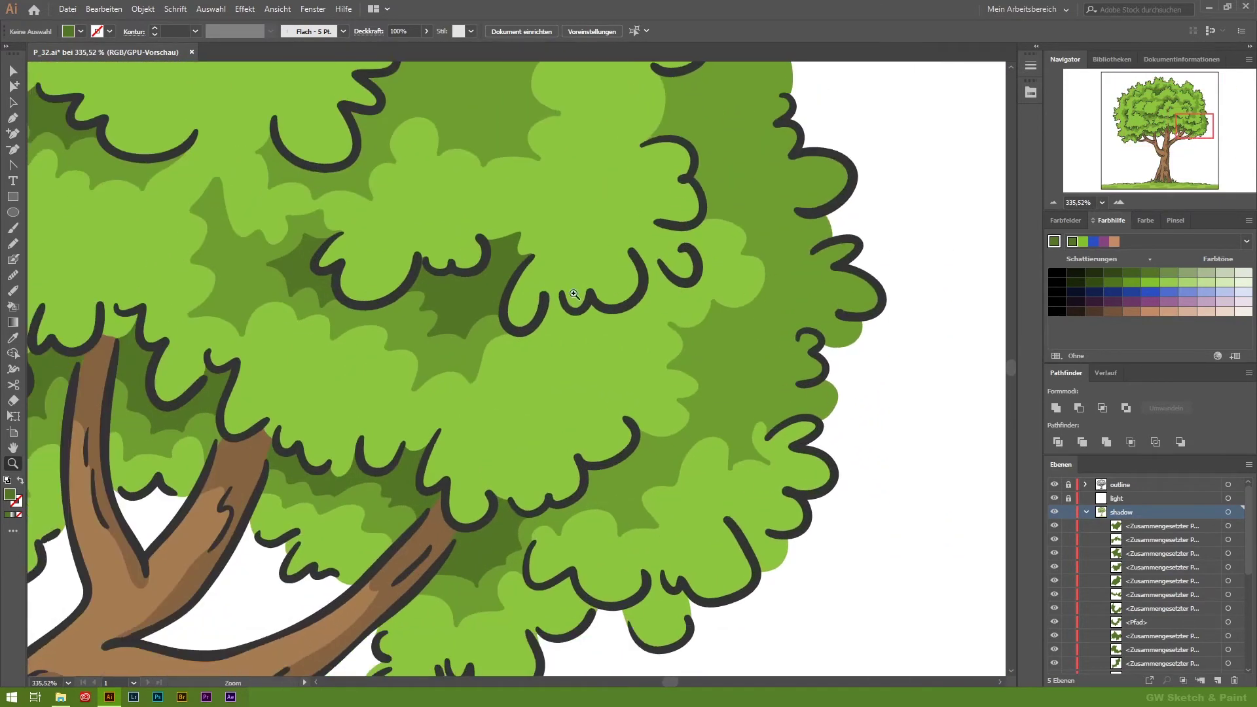
key(shift+b)
scroll(590, 262, up, 2)
scroll(600, 237, up, 1)
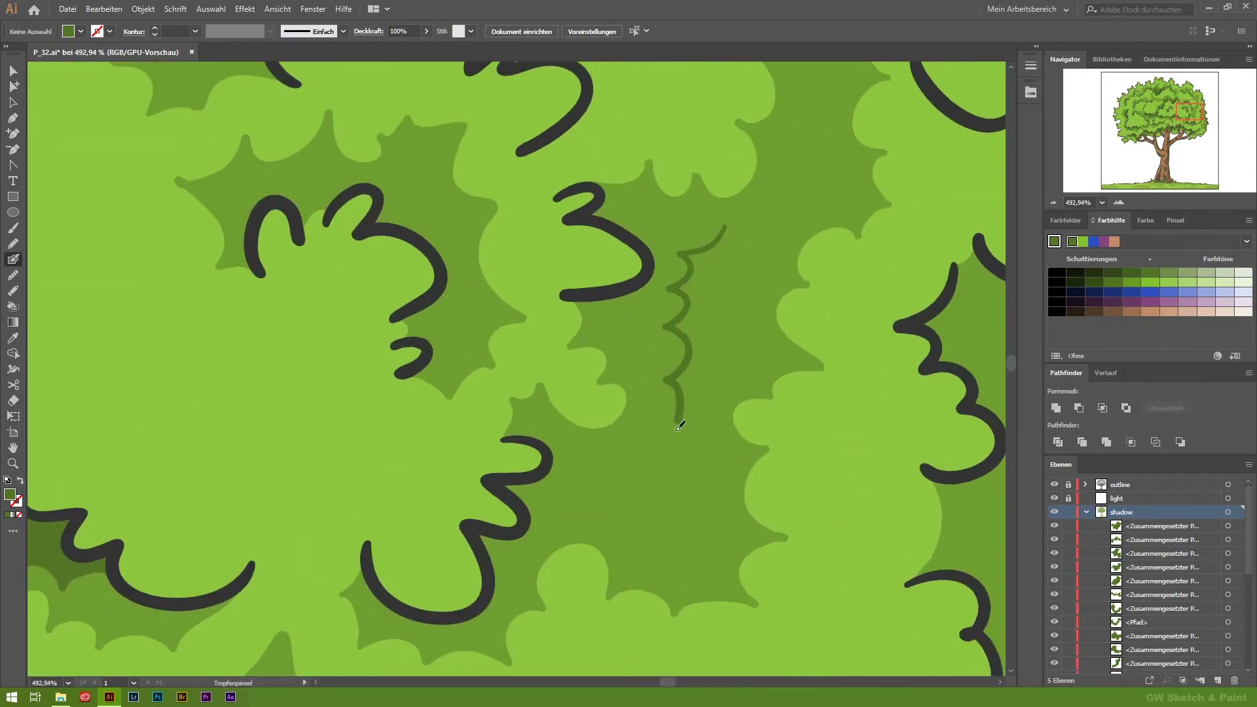
drag(741, 359, 725, 226)
key(z)
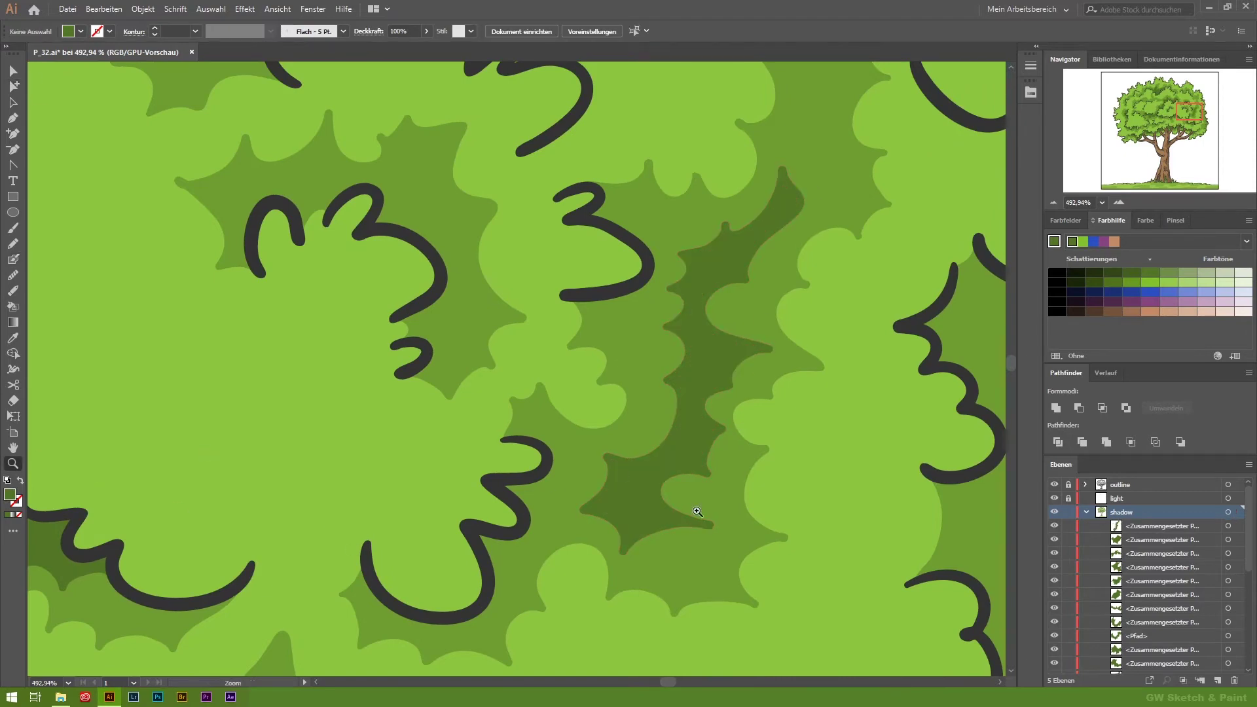
scroll(862, 384, down, 5)
scroll(862, 384, up, 7)
Paint a shadow under the curly outline and extend it along the edge.
key(shift+b)
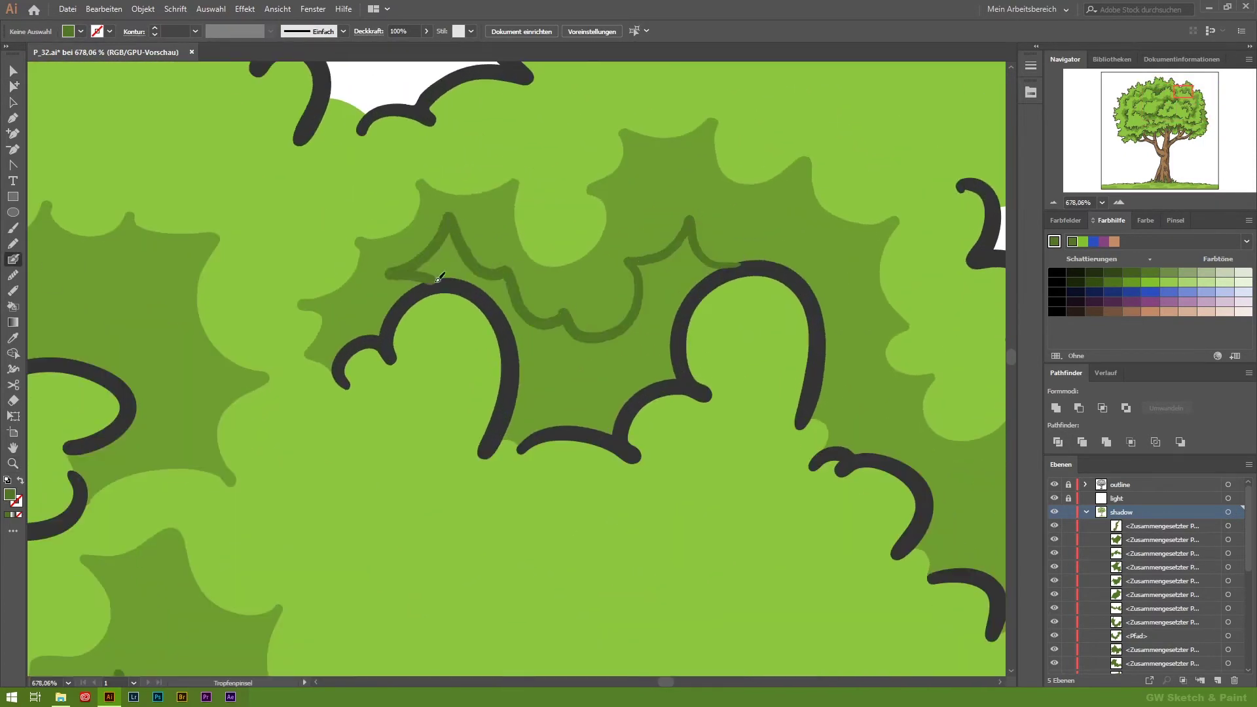
drag(411, 270, 447, 288)
key(z)
scroll(446, 347, up, 3)
drag(569, 531, 963, 249)
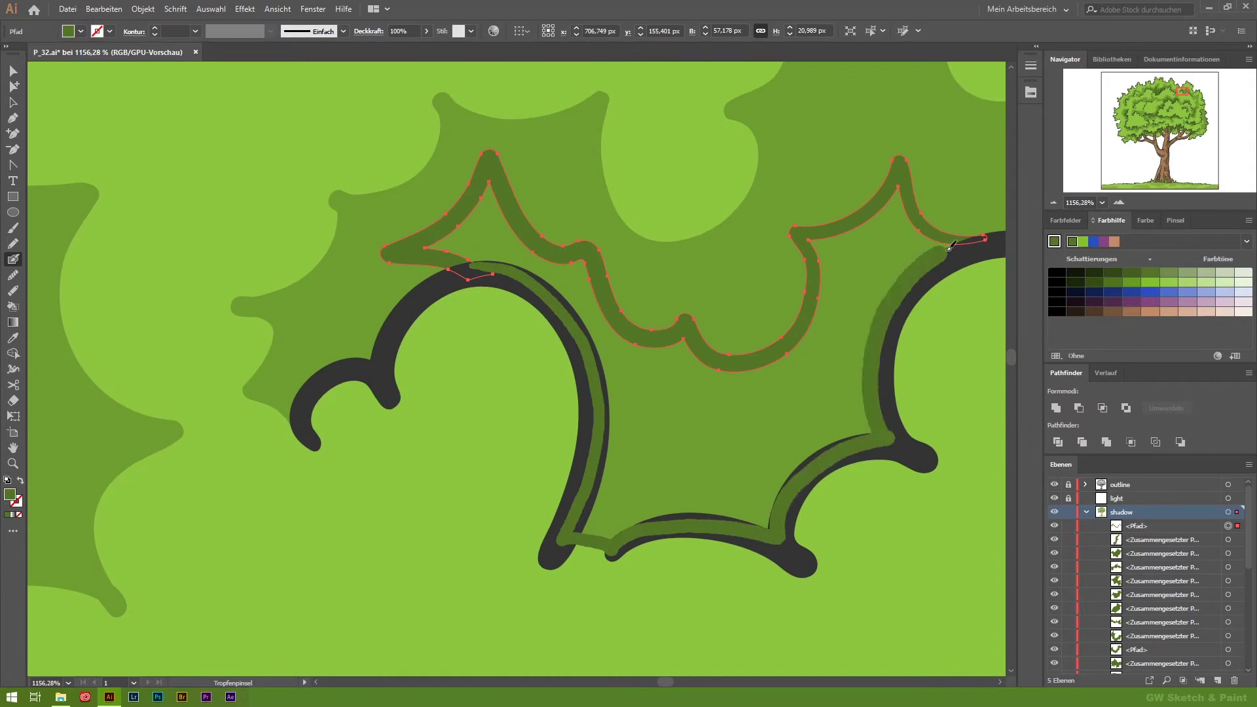
key(ctrl+shift+a)
Paint a new shadow shape alongside another crown outline.
key(z)
scroll(604, 341, down, 3)
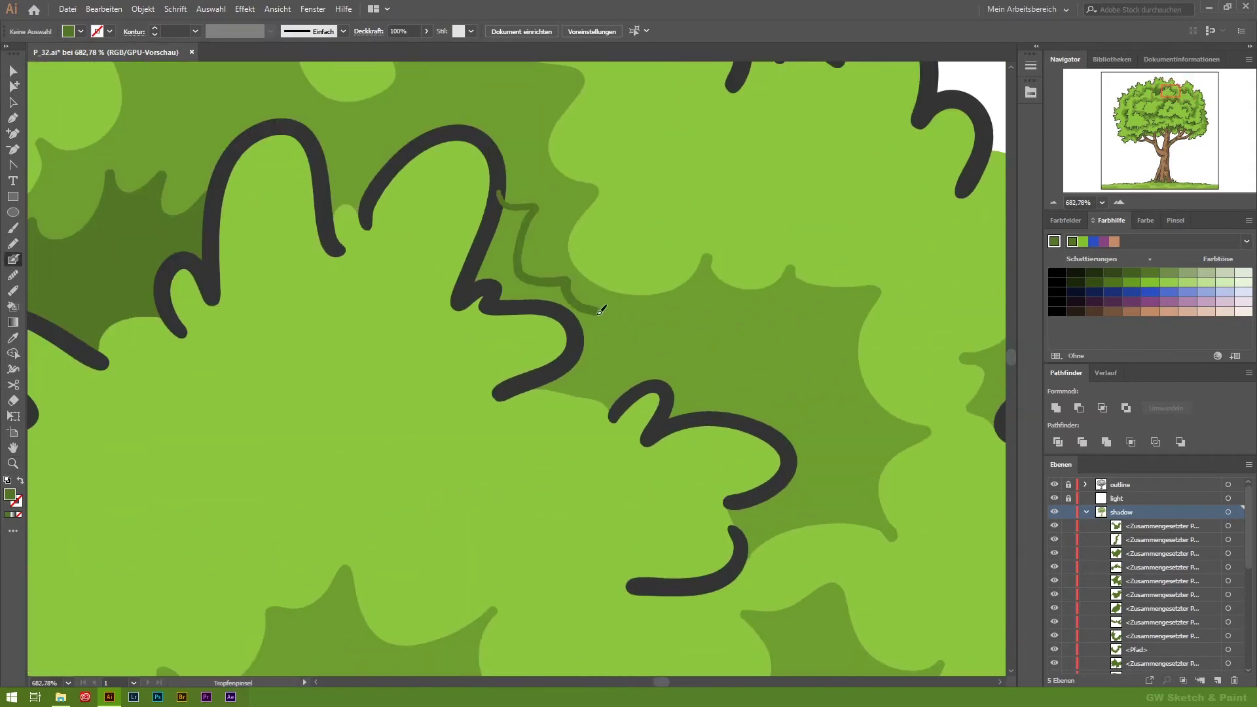
drag(578, 299, 828, 421)
scroll(450, 266, up, 3)
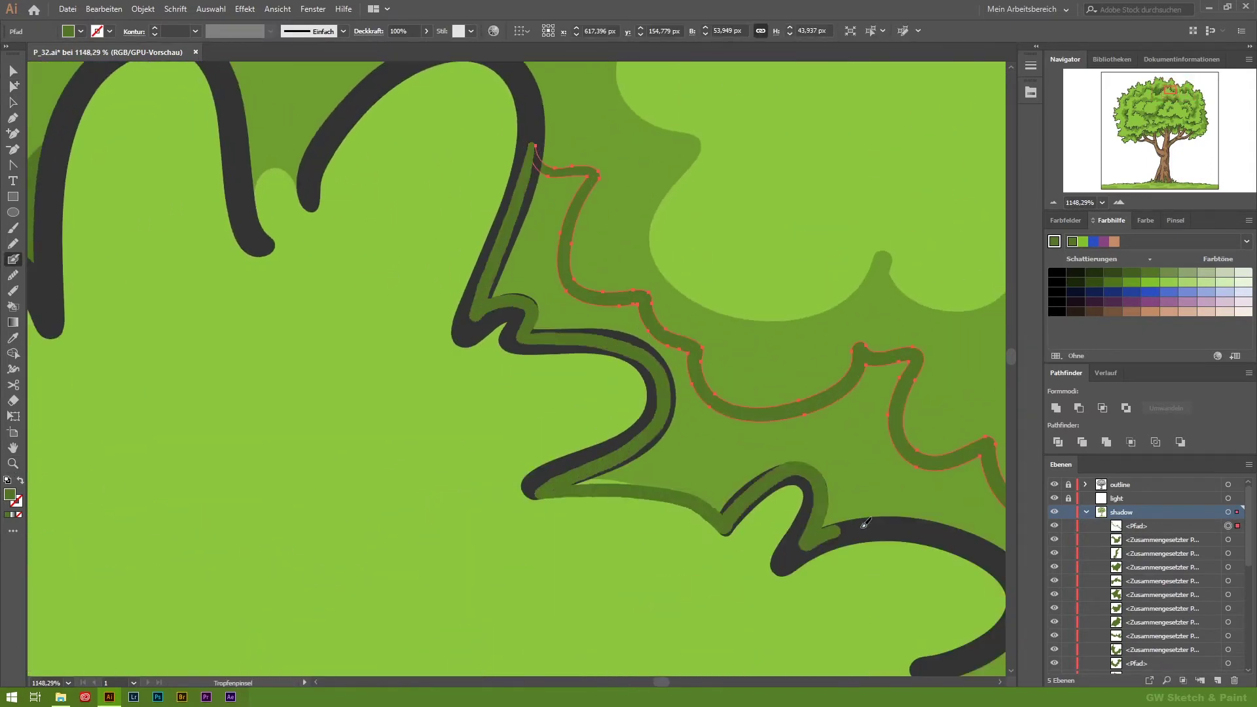
drag(810, 541, 630, 399)
key(ctrl+shift+a)
Paint a shadow running left from the existing one under the left outline.
scroll(514, 429, down, 3)
scroll(576, 393, down, 2)
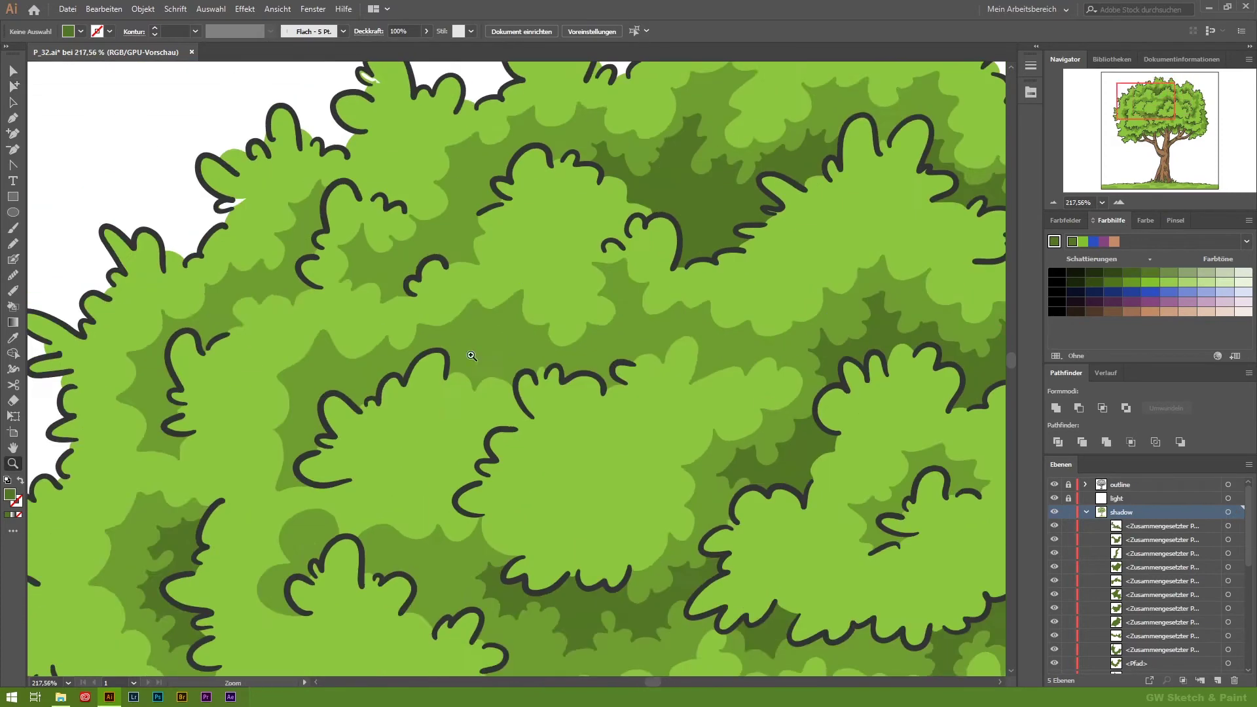
scroll(846, 378, up, 5)
key(shift+b)
drag(542, 253, 190, 379)
scroll(196, 380, up, 2)
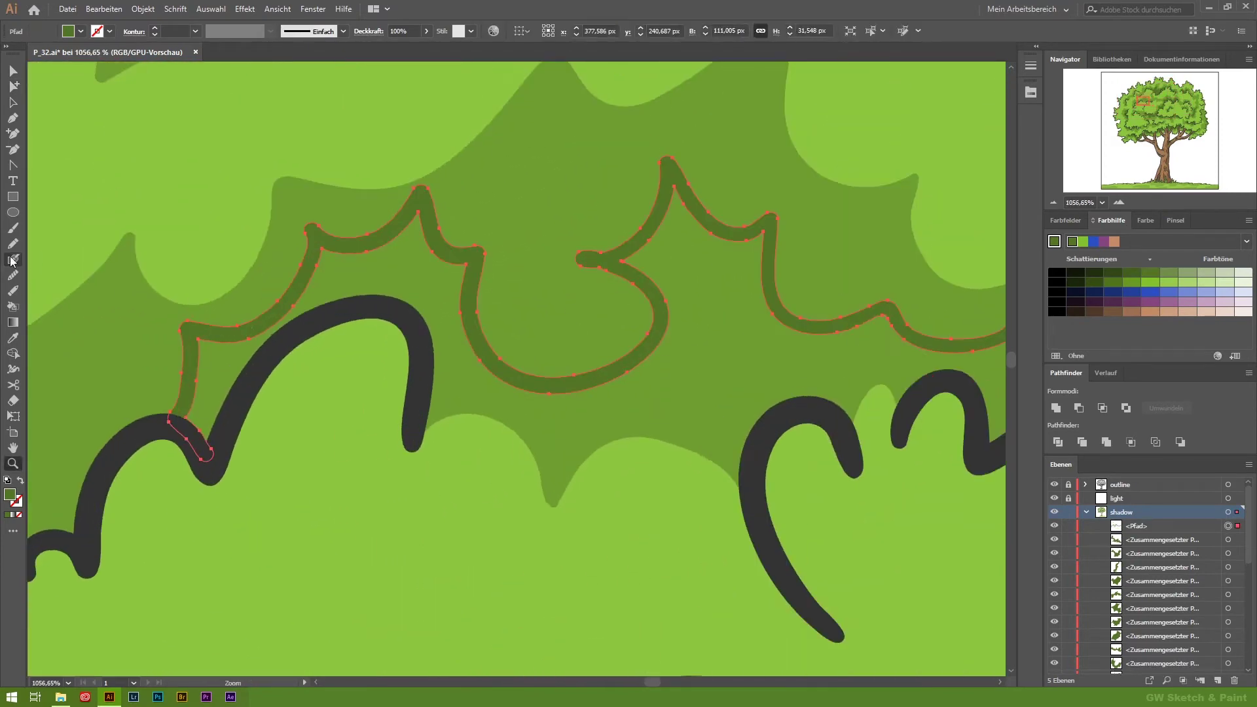
drag(643, 441, 871, 393)
scroll(851, 340, right, 5)
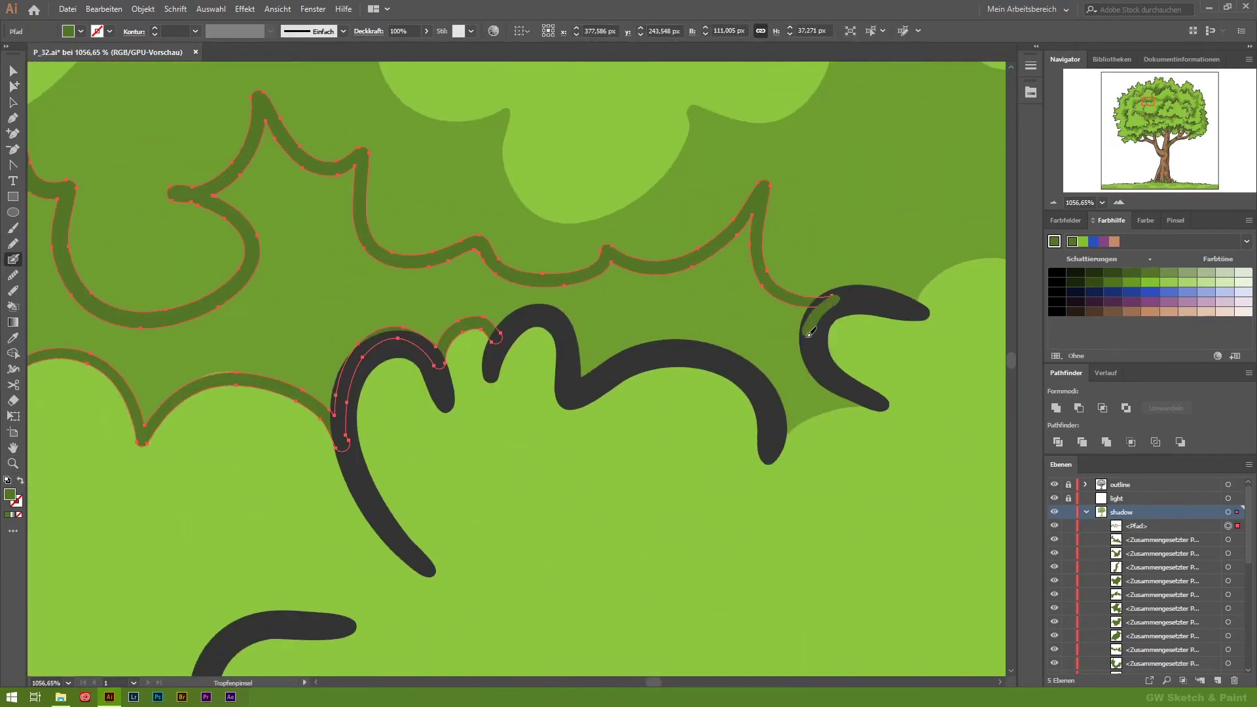
drag(584, 381, 579, 385)
key(ctrl+shift+a)
Shade the right foliage edge downward along its outline, then fit the whole tree in view.
key(z)
scroll(427, 435, down, 10)
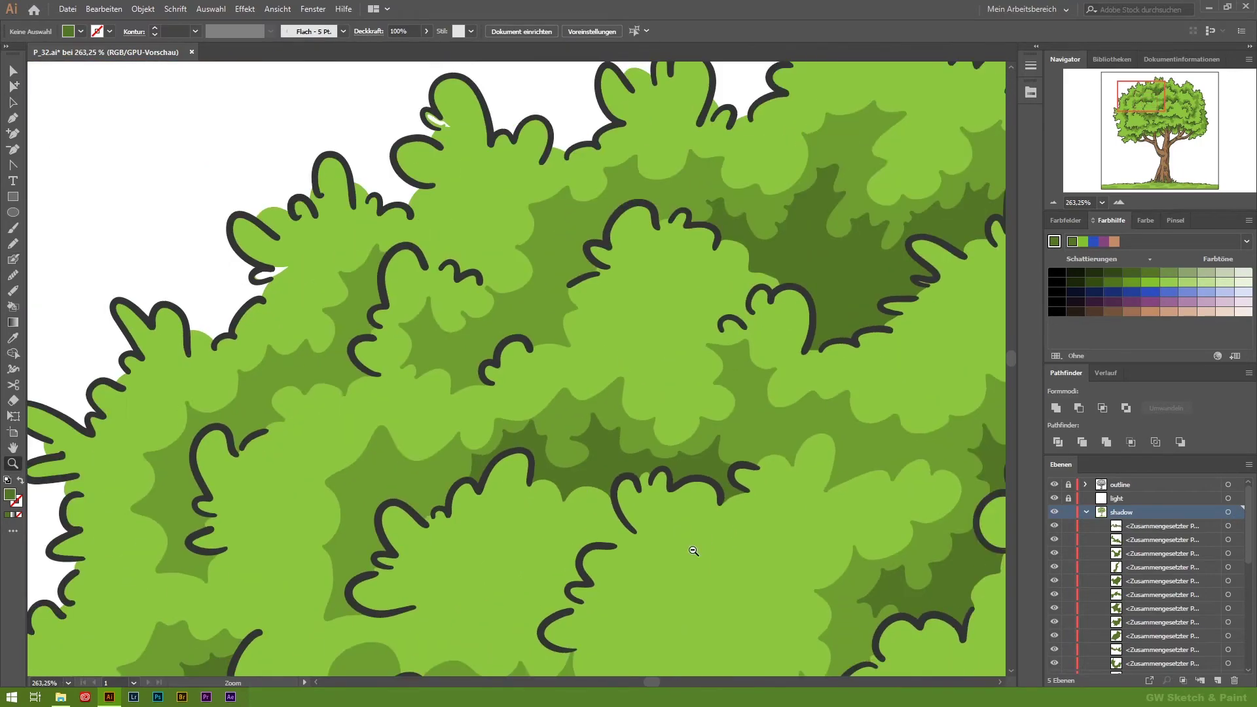
scroll(611, 614, down, 3)
scroll(892, 432, up, 5)
scroll(893, 432, up, 3)
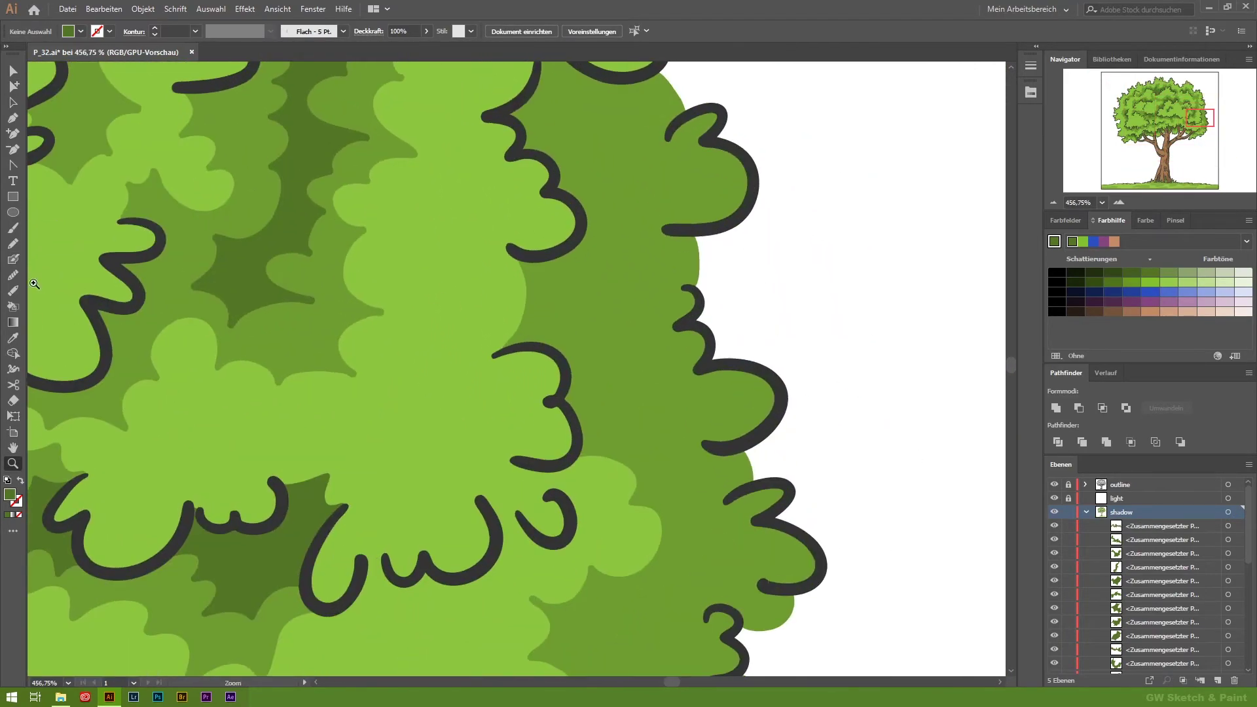
key(shift+b)
scroll(708, 509, up, 3)
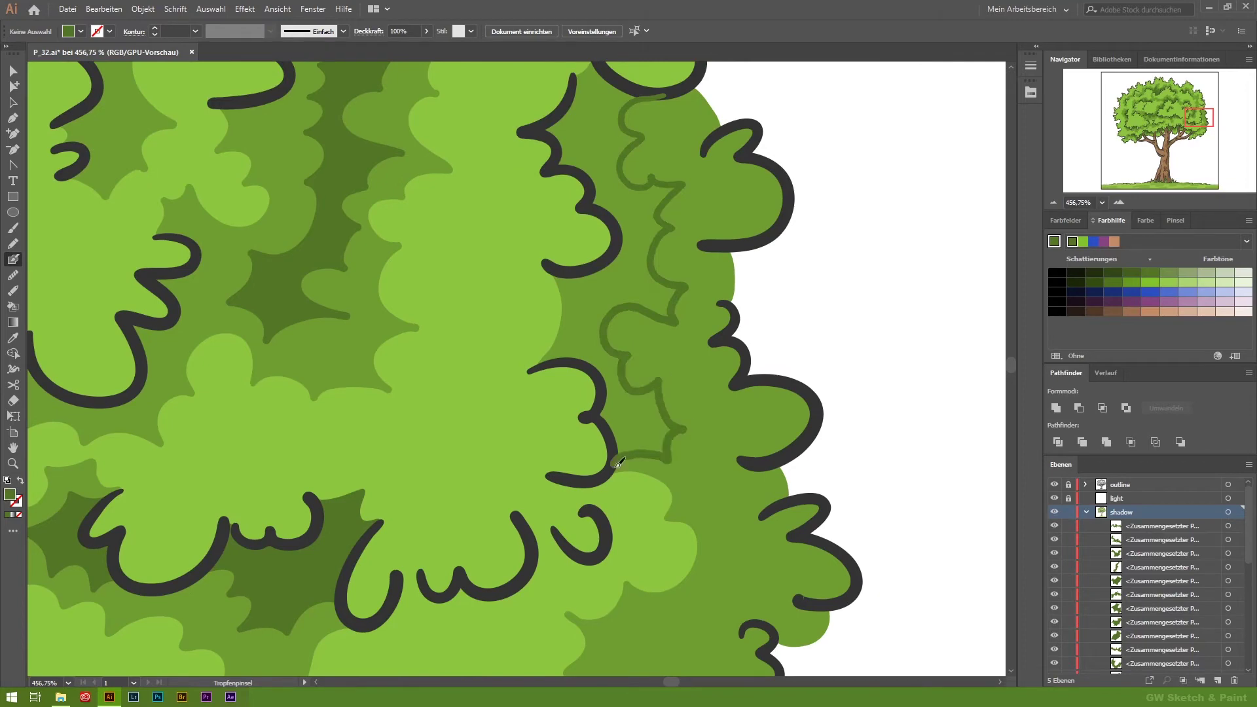
drag(618, 463, 615, 459)
scroll(561, 383, up, 4)
drag(663, 424, 665, 419)
scroll(631, 275, up, 5)
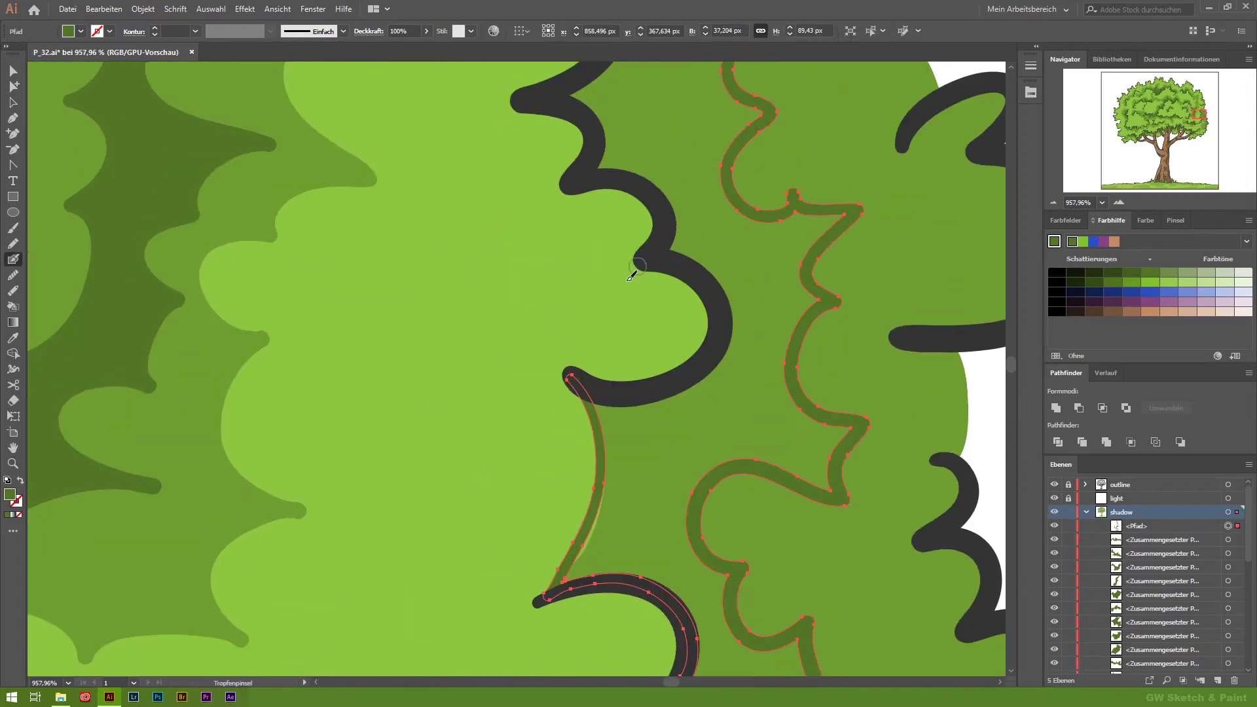
scroll(607, 318, up, 4)
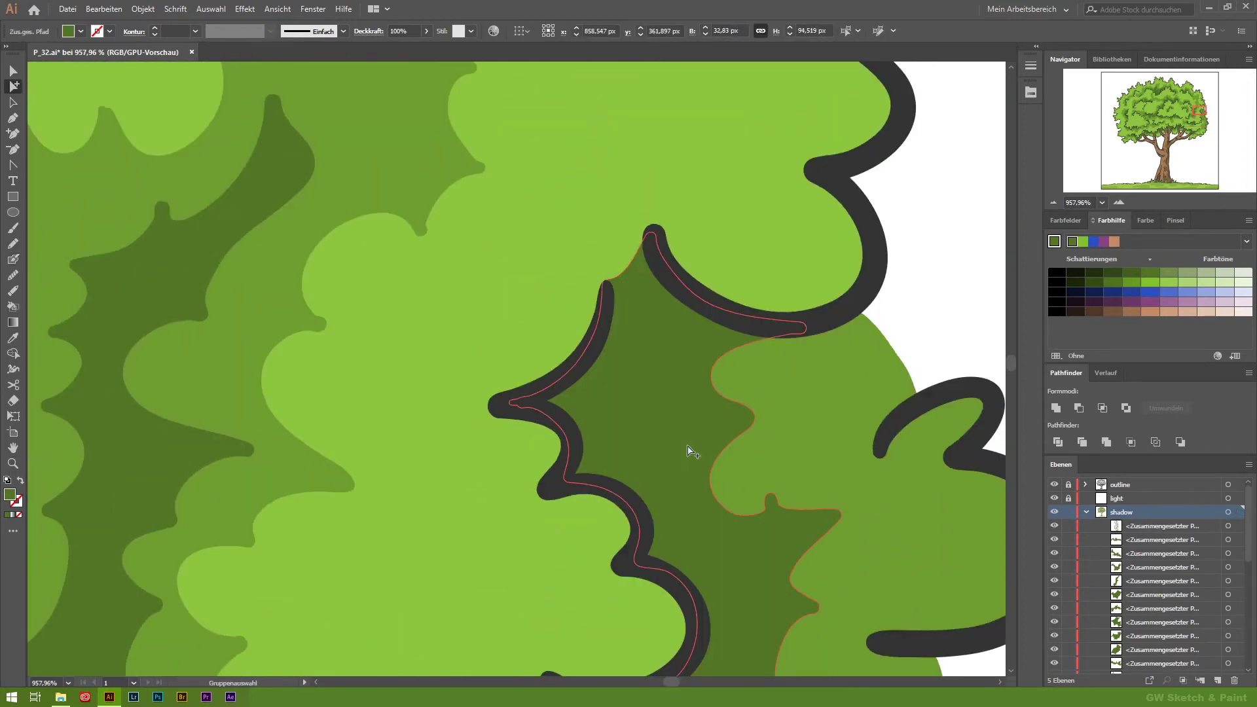
key(ctrl+shift+a)
key(ctrl+0)
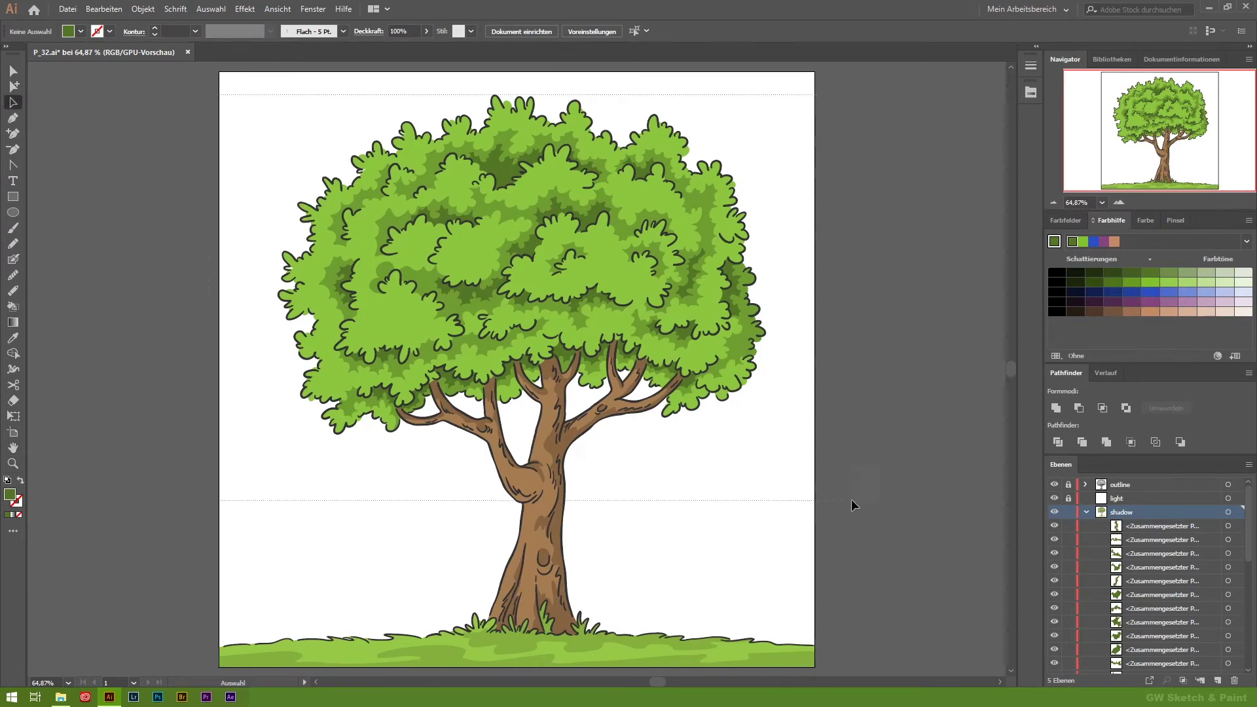
Sample the trunk's brown colour with the Eyedropper for the Blob Brush.
key(z)
scroll(548, 391, up, 10)
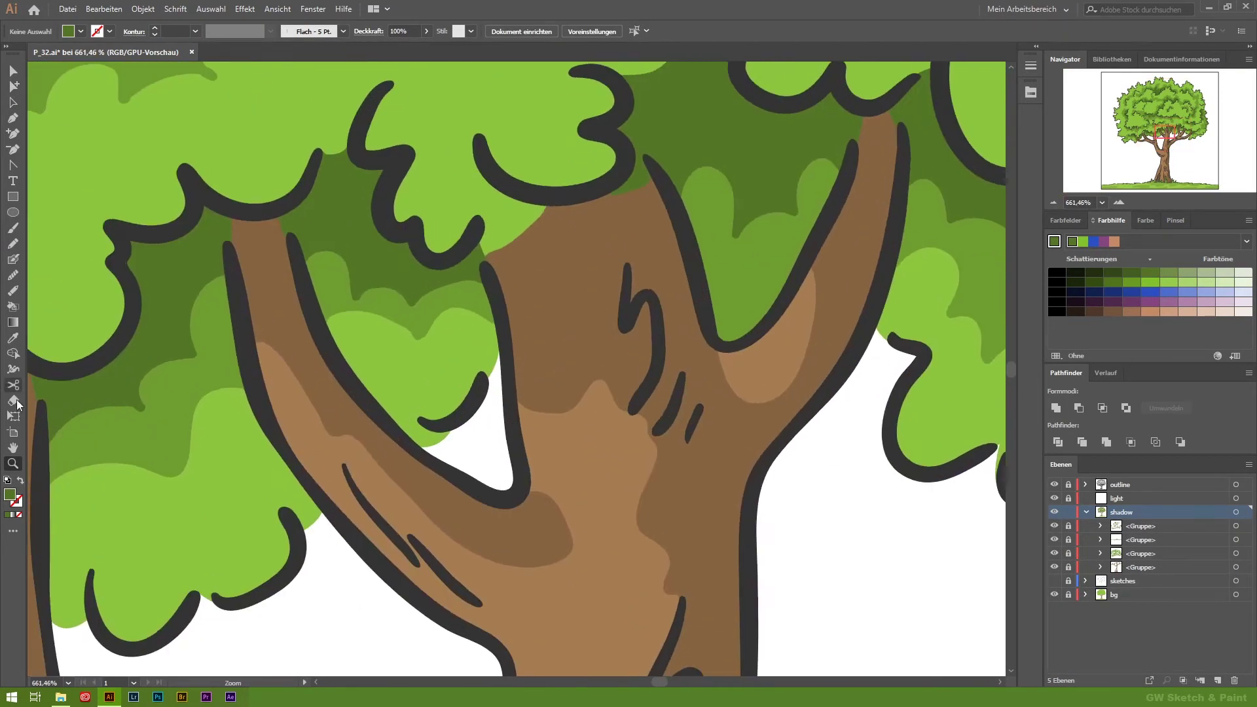
key(i)
click(643, 522)
click(13, 260)
Paint darker brown shading strokes up and along the branch.
scroll(724, 206, right, 3)
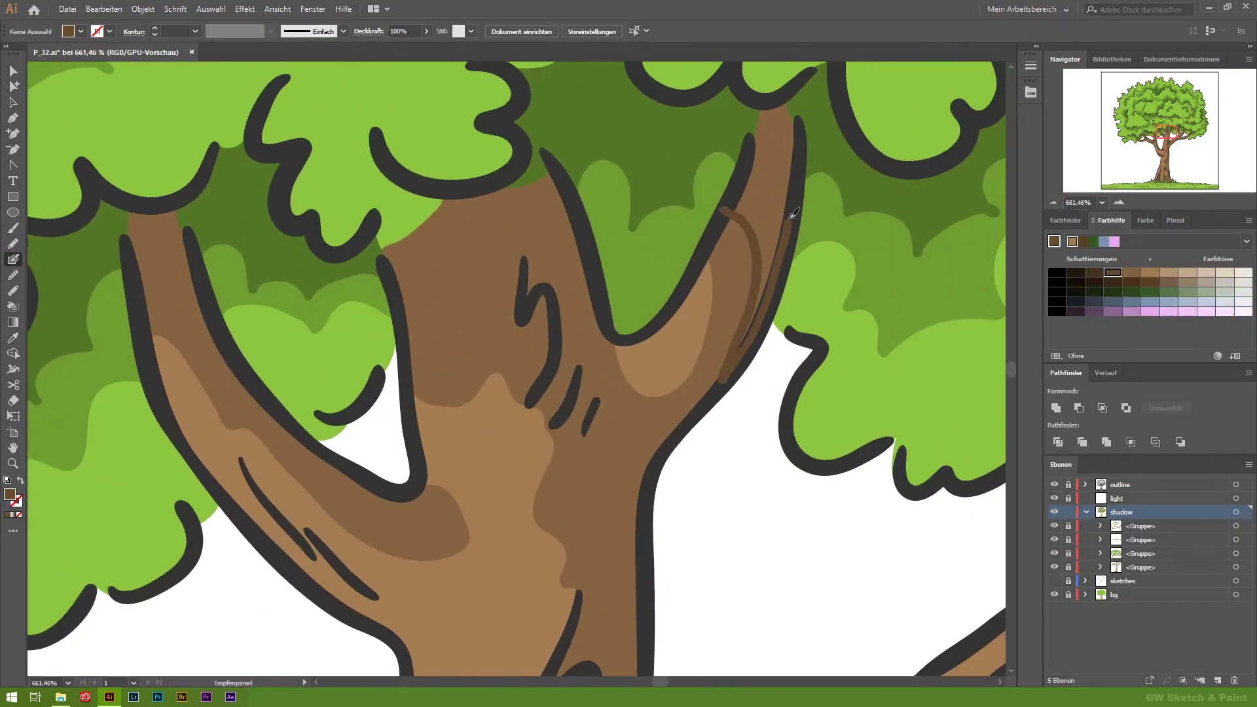
drag(794, 213, 778, 99)
ctrl+click(698, 467)
scroll(524, 360, left, 5)
scroll(524, 360, down, 2)
drag(330, 237, 387, 251)
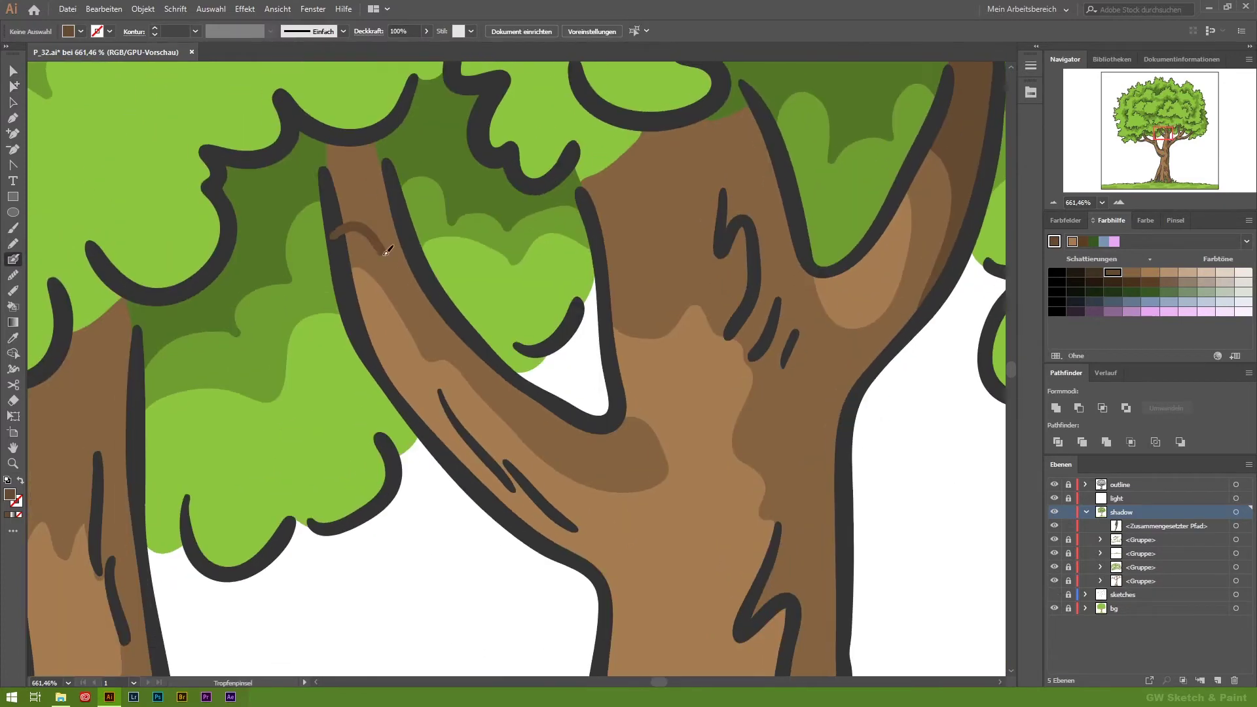
drag(449, 307, 340, 236)
ctrl+click(753, 427)
Add a darker brown shading shape on the upper trunk.
scroll(753, 426, right, 3)
scroll(494, 429, up, 1)
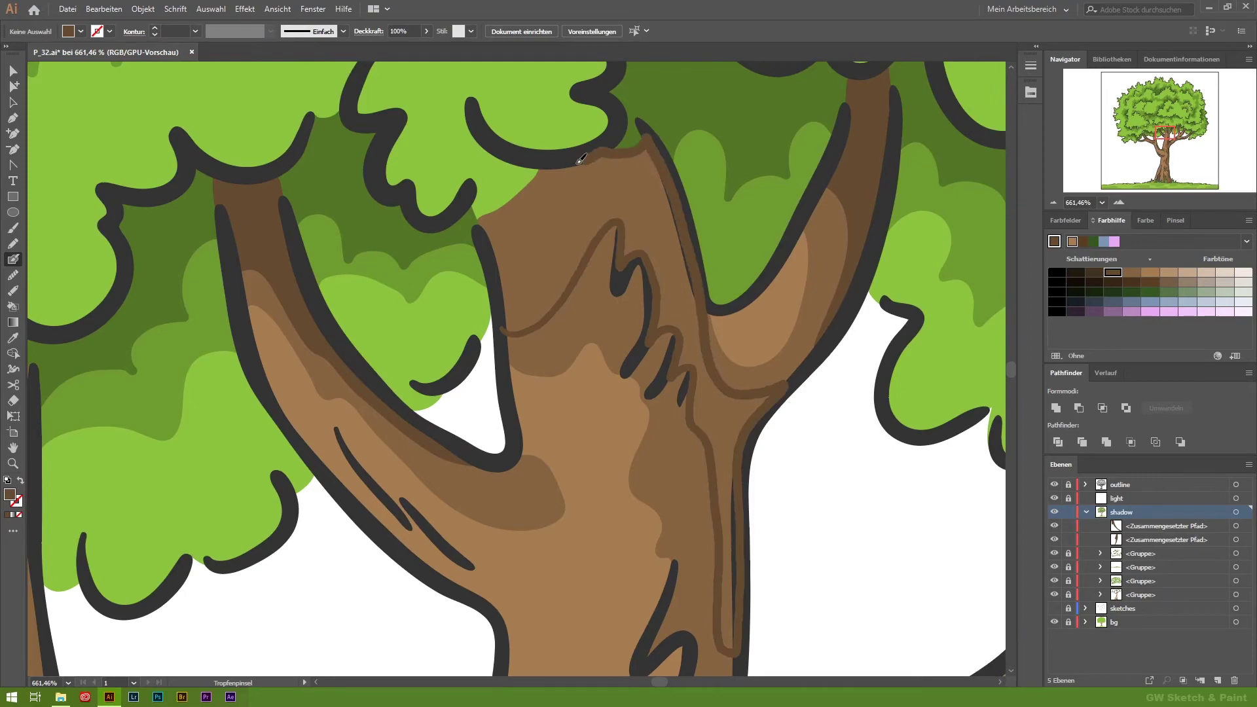
drag(605, 149, 490, 246)
ctrl+click(806, 504)
scroll(752, 281, down, 5)
scroll(393, 393, up, 2)
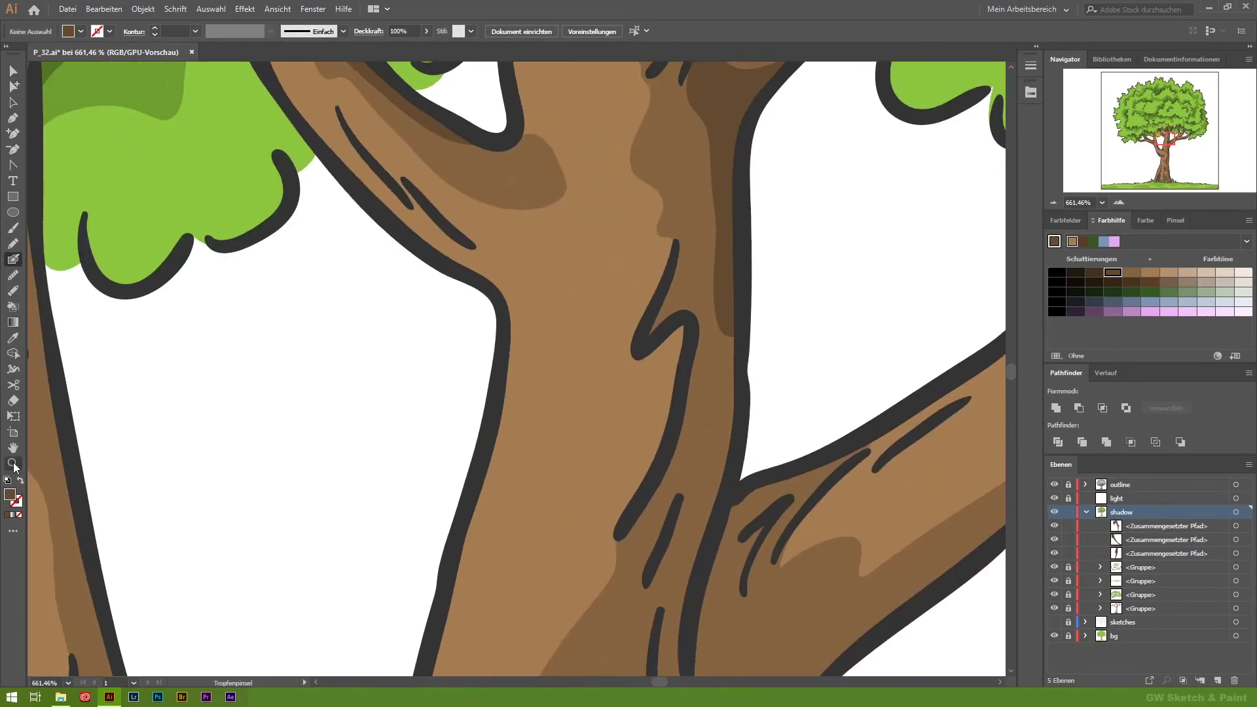
key(ctrl+0)
Paint two long dark brown shading strokes down the trunk and branch.
scroll(591, 278, up, 5)
scroll(591, 278, up, 3)
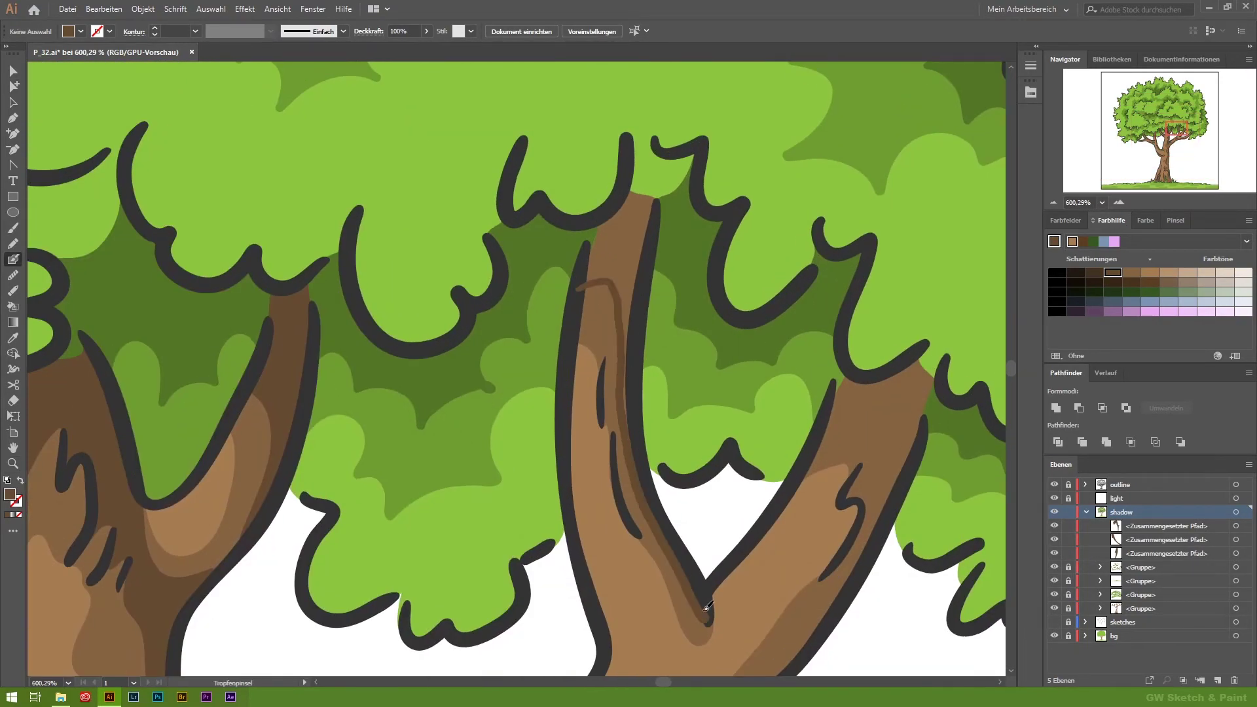
drag(655, 211, 704, 615)
scroll(667, 224, down, 3)
scroll(667, 224, right, 3)
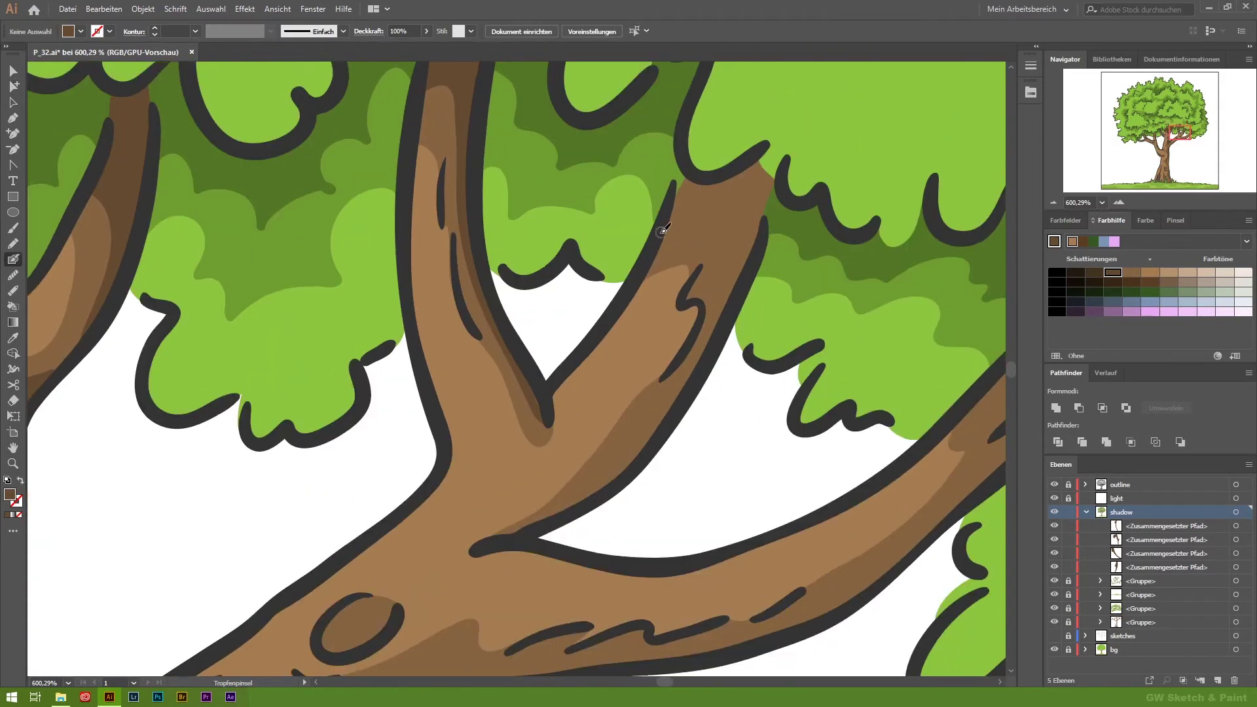
drag(782, 176, 576, 517)
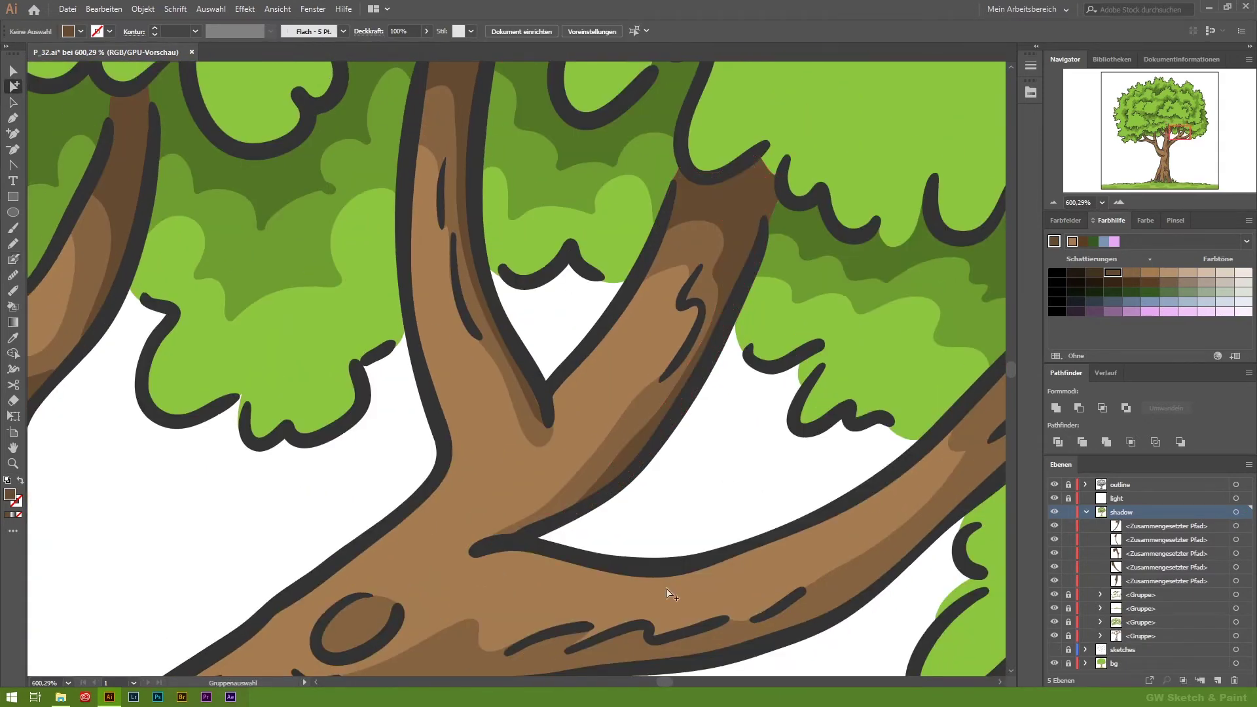
scroll(682, 561, down, 3)
scroll(682, 561, right, 3)
scroll(316, 486, left, 4)
scroll(454, 411, up, 4)
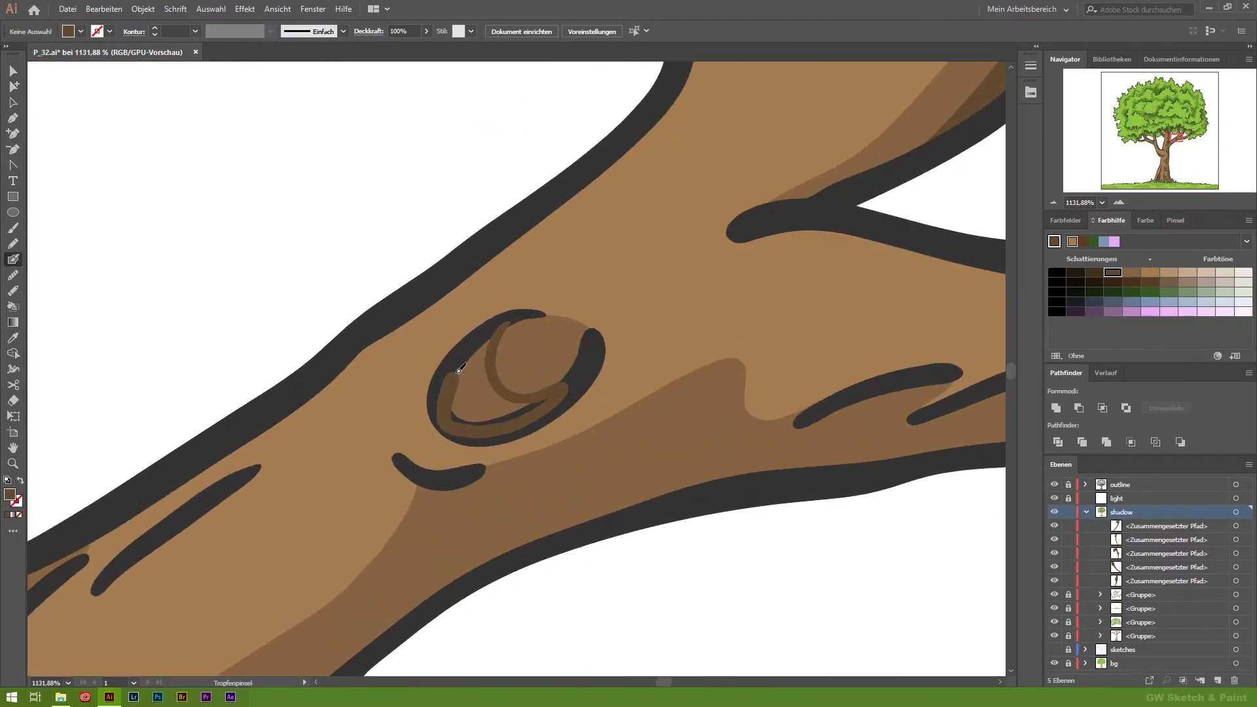
Shade inside the branch knot and along the branch's lower edge.
drag(483, 394, 487, 406)
scroll(482, 395, down, 4)
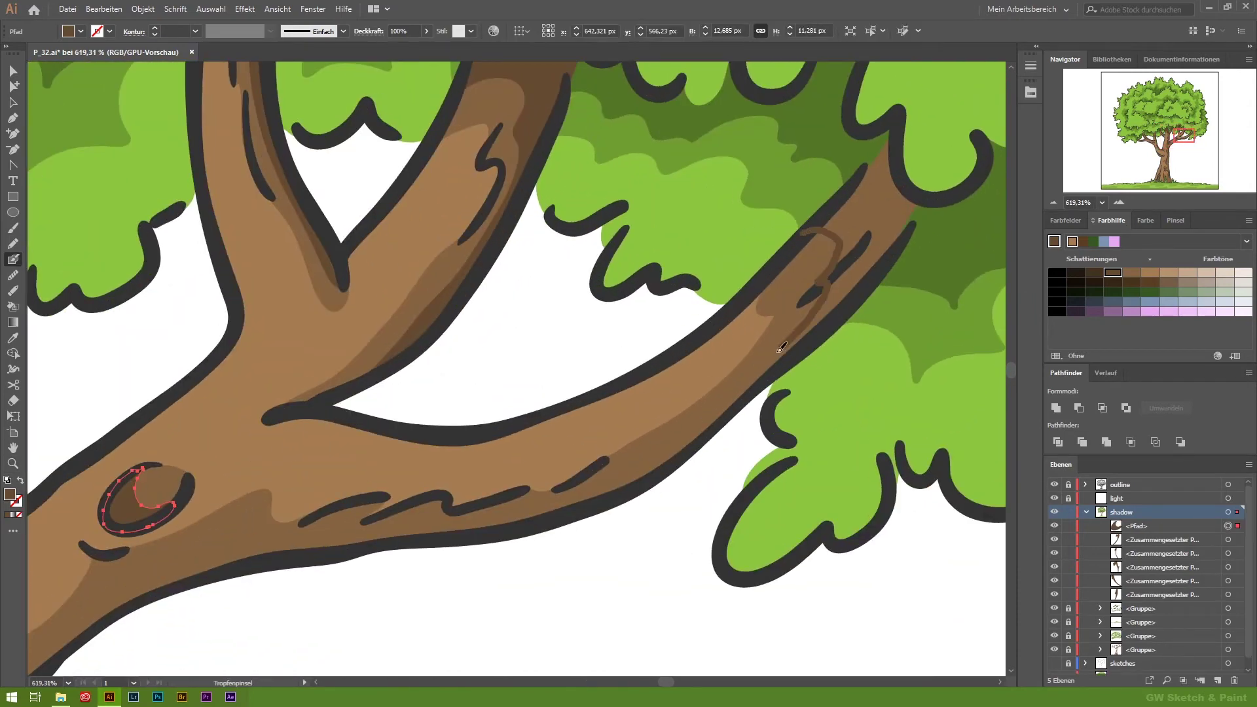
drag(222, 532, 838, 242)
scroll(596, 421, down, 2)
scroll(596, 421, left, 3)
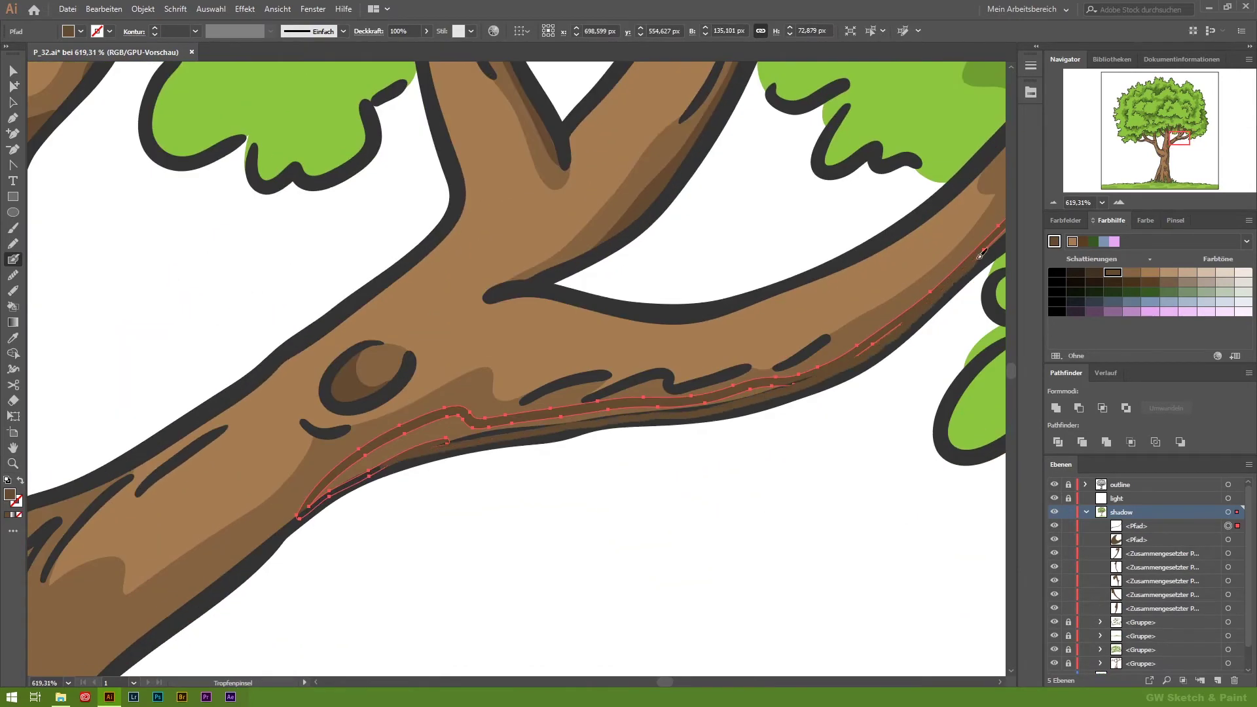
scroll(759, 281, up, 2)
scroll(760, 280, right, 3)
key(ctrl+shift+a)
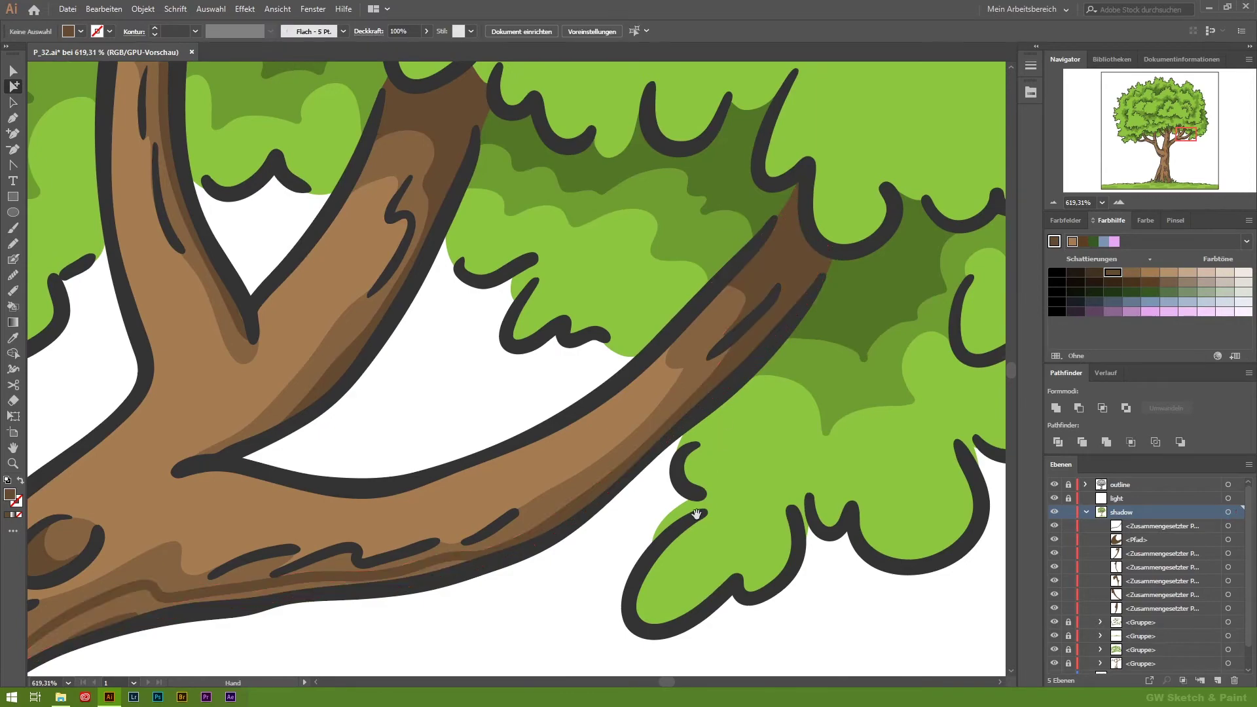
Shade the left trunk edge just below the crown.
scroll(773, 286, down, 6)
key(z)
scroll(577, 299, up, 1)
scroll(538, 297, up, 6)
key(shift+b)
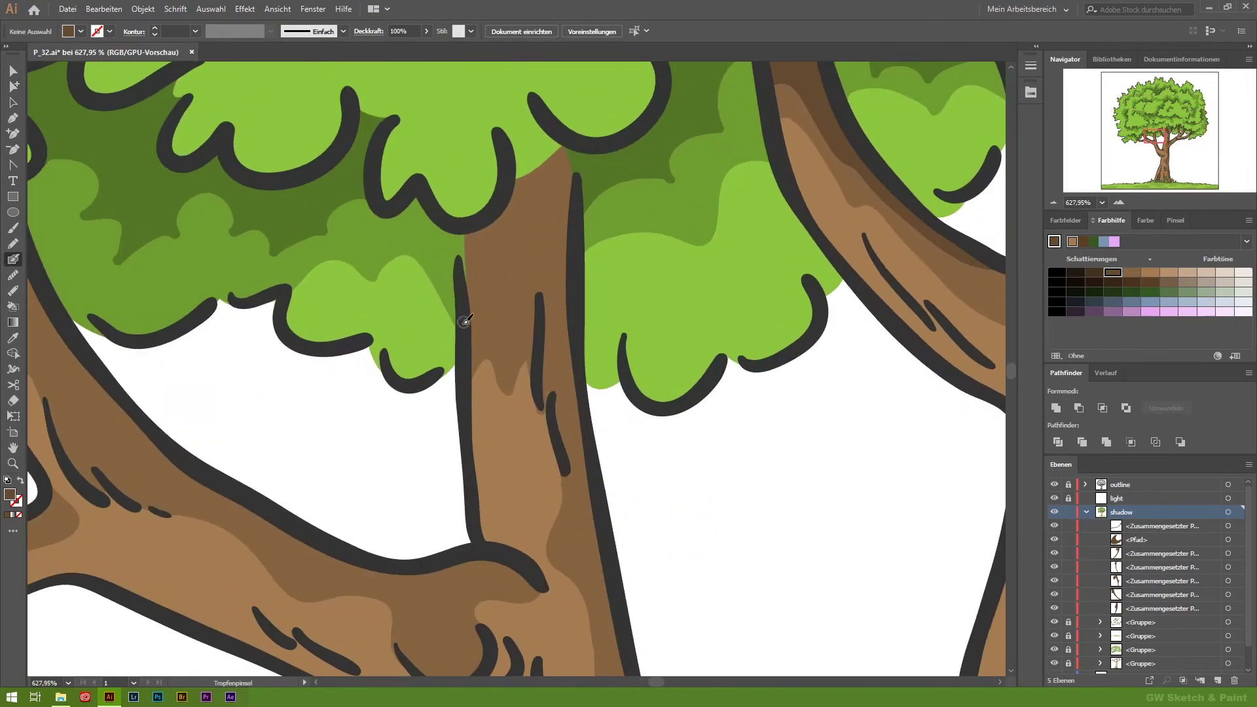
drag(569, 140, 464, 319)
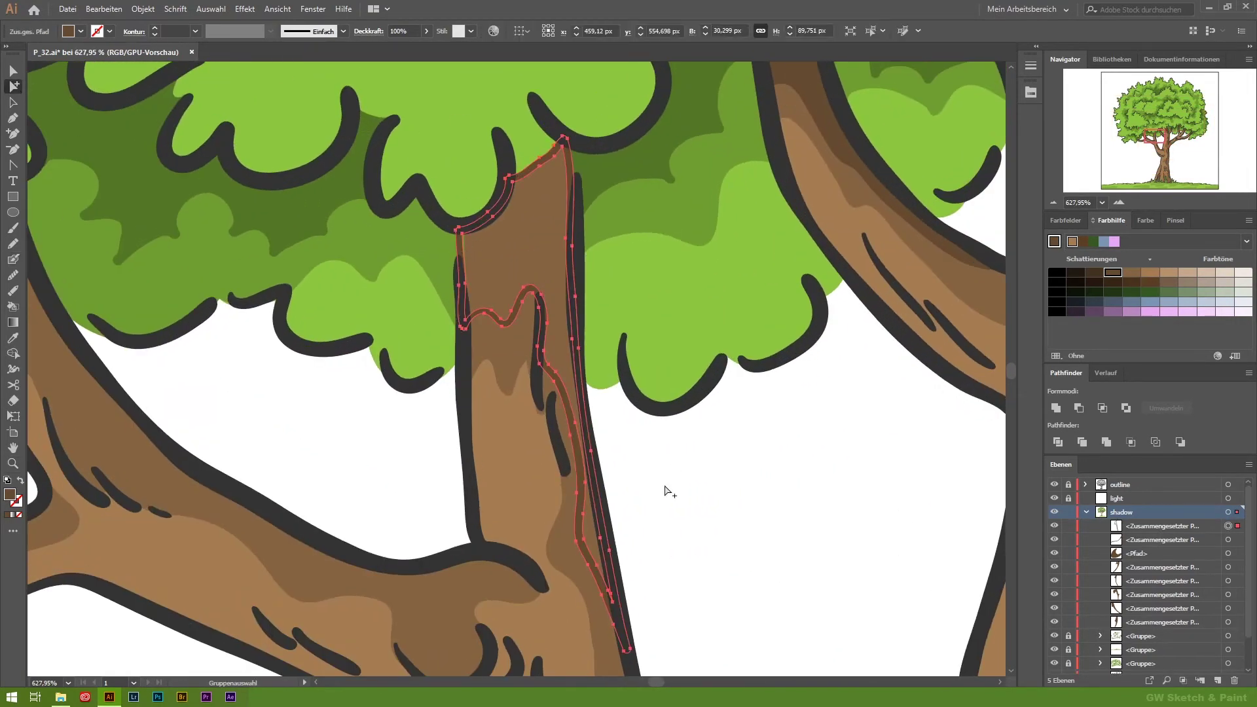
key(ctrl+shift+a)
Shade the underside of the left branch and the branch near the trunk.
drag(197, 275, 574, 317)
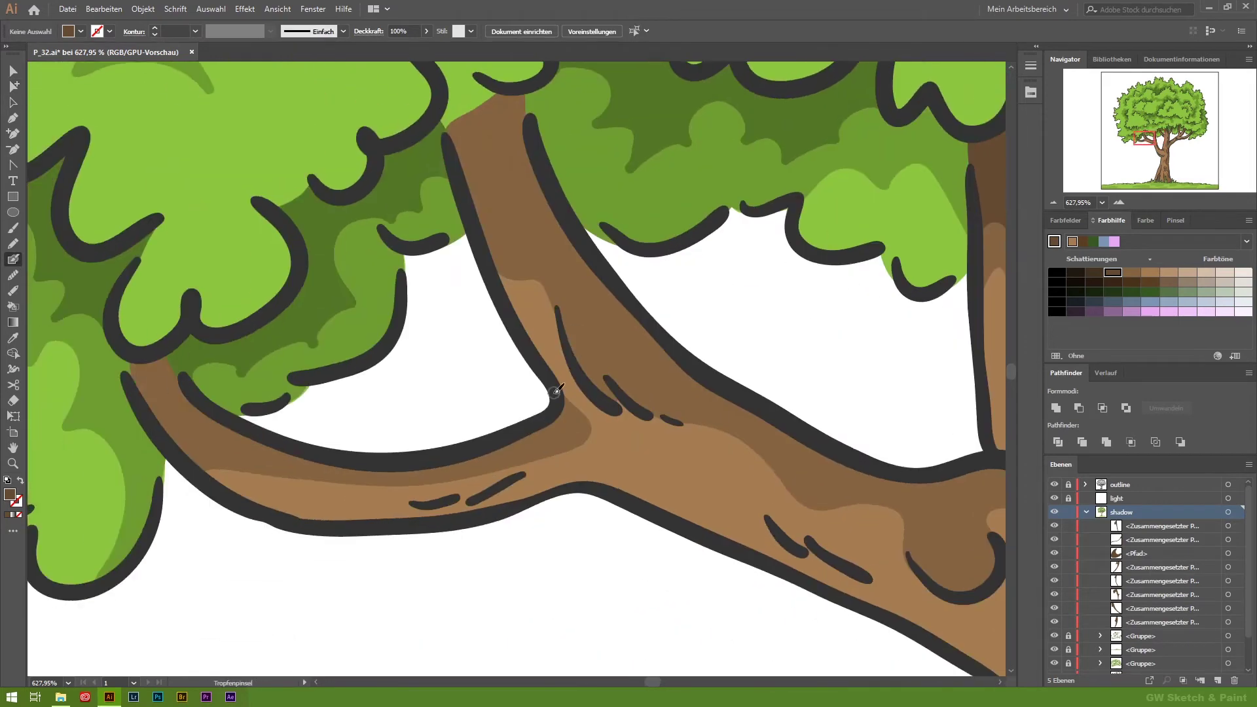
drag(240, 427, 542, 419)
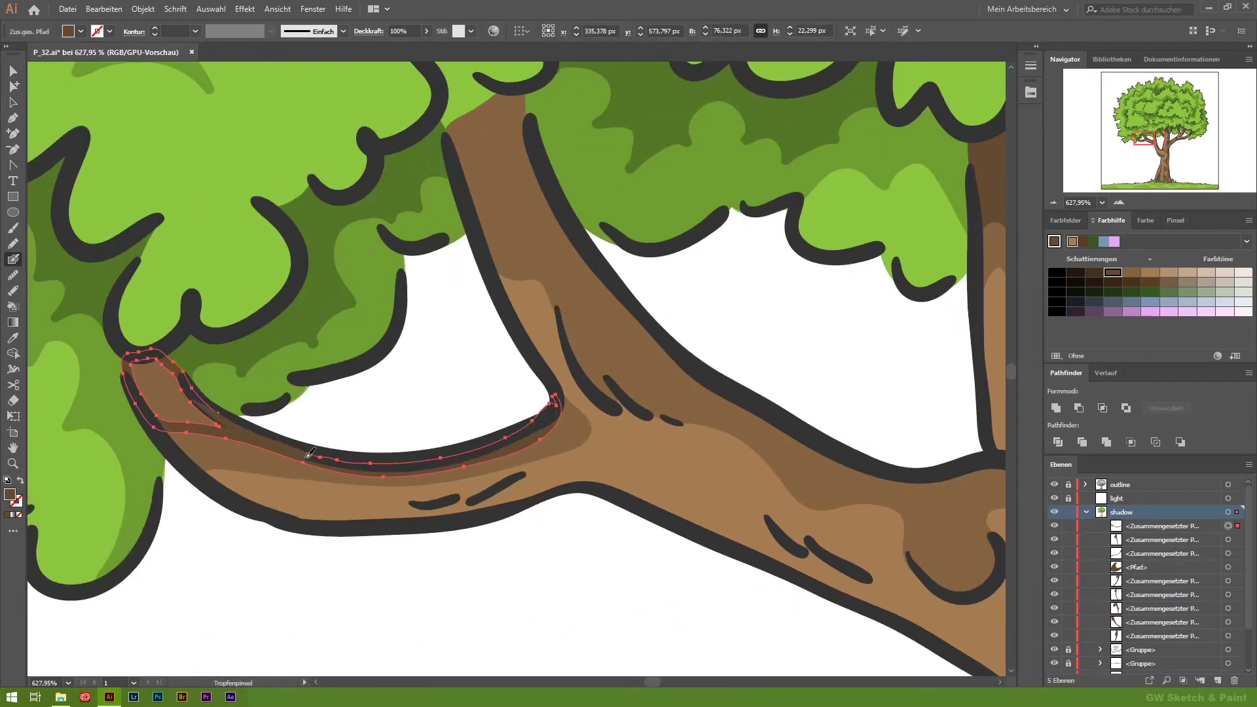
key(ctrl+shift+a)
drag(175, 426, 58, 447)
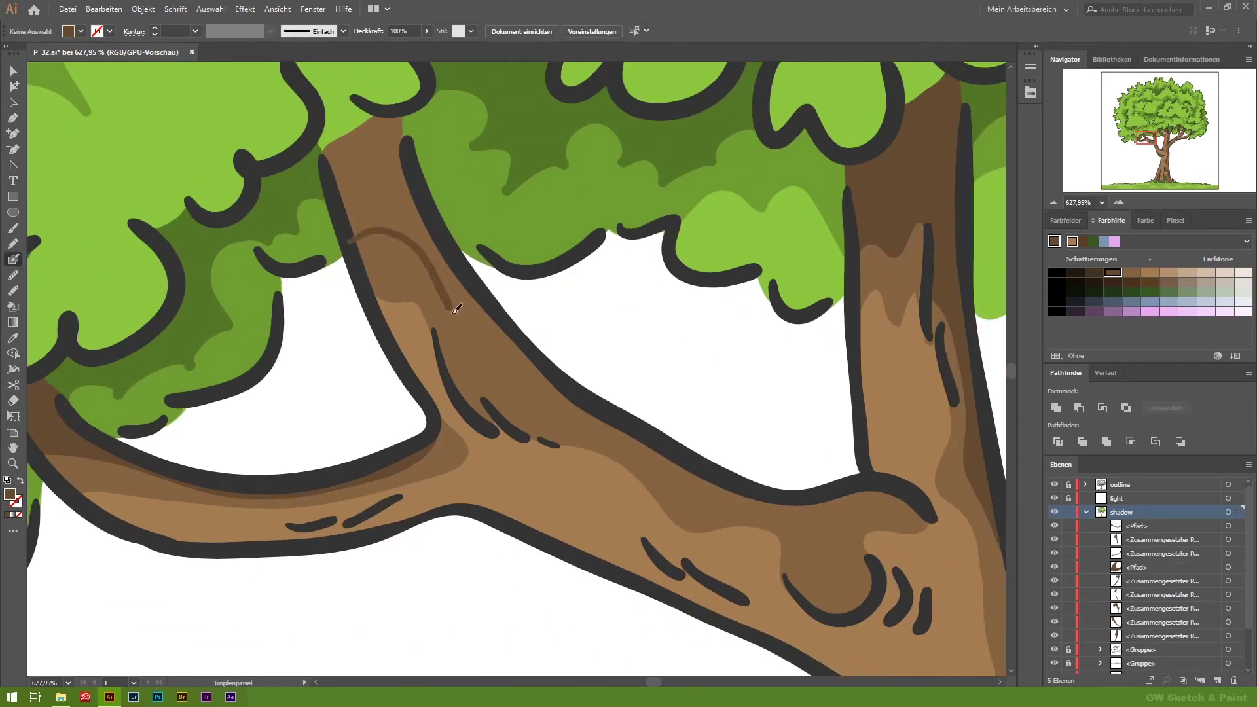
drag(344, 135, 331, 236)
key(ctrl+shift+a)
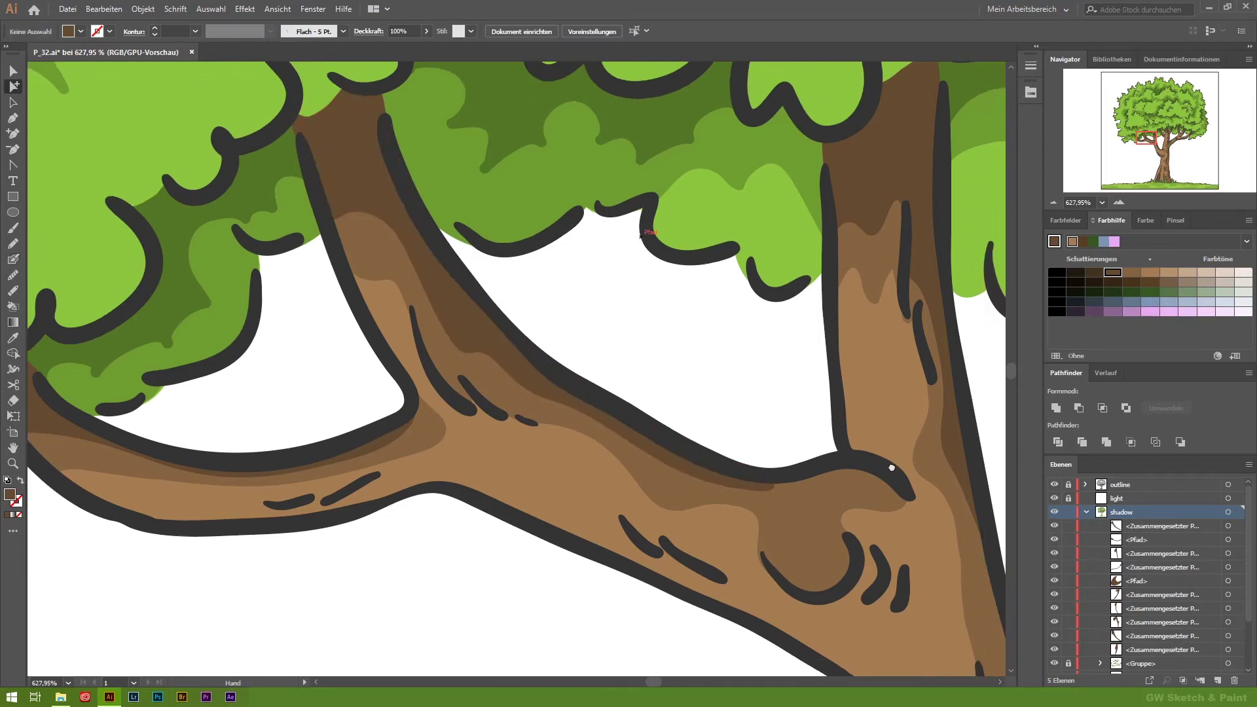
Shade inside the curl of the branch junction.
scroll(892, 469, up, 3)
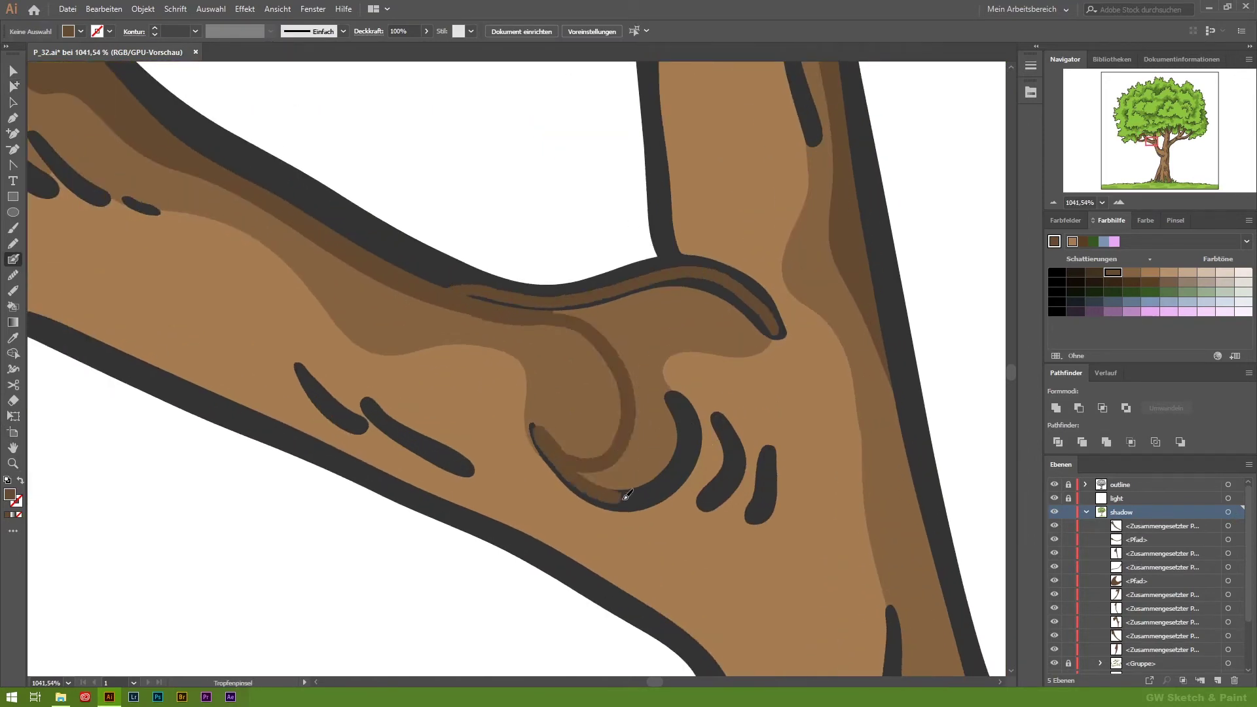
drag(627, 495, 678, 399)
key(ctrl+shift+a)
scroll(857, 470, down, 10)
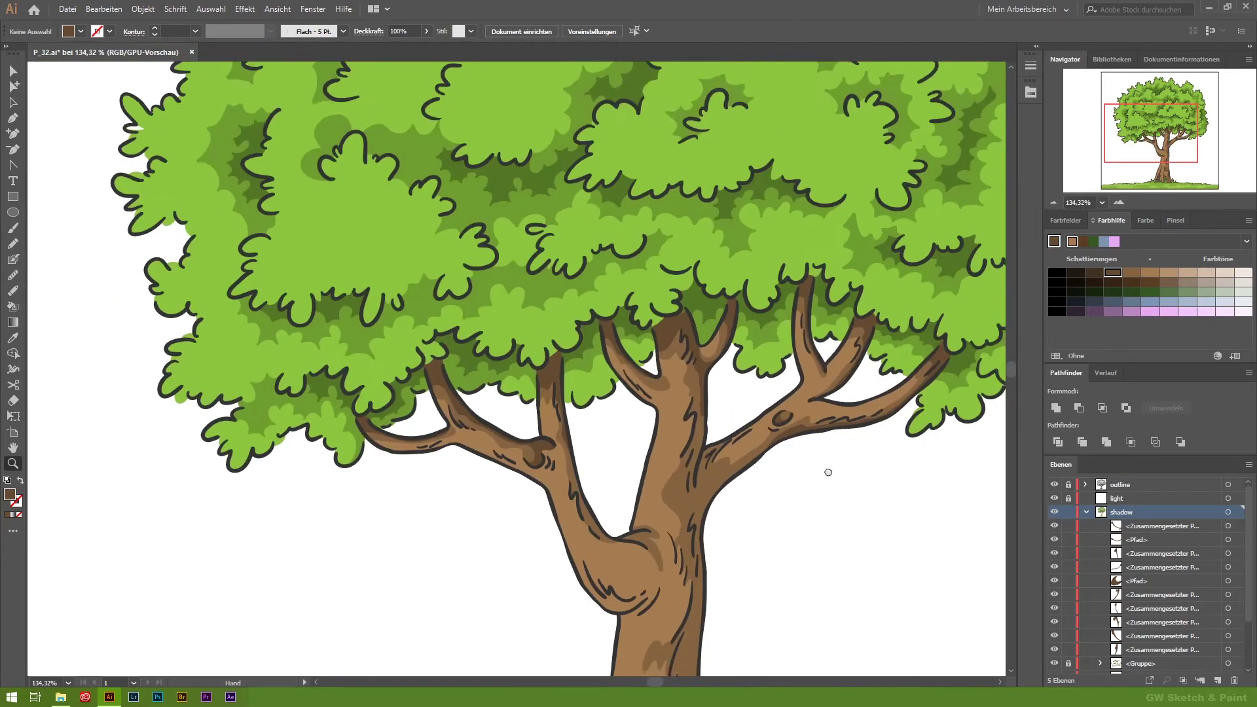
Widen the darker brown shadow along the upper branch edge and deepen the junction knot.
scroll(738, 378, up, 10)
drag(628, 282, 753, 324)
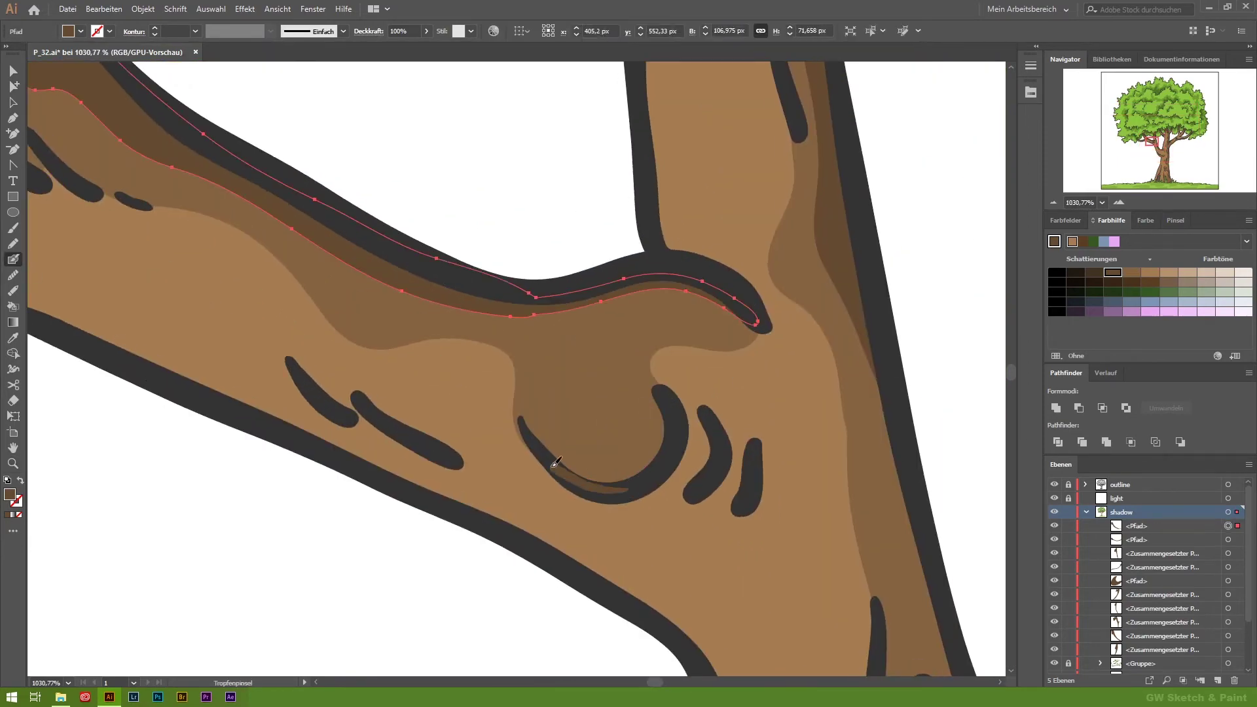
drag(661, 413, 623, 463)
key(ctrl+shift+a)
Paint darker brown Blob Brush shading along the trunk edge at the fork.
scroll(404, 544, down, 5)
scroll(806, 360, up, 5)
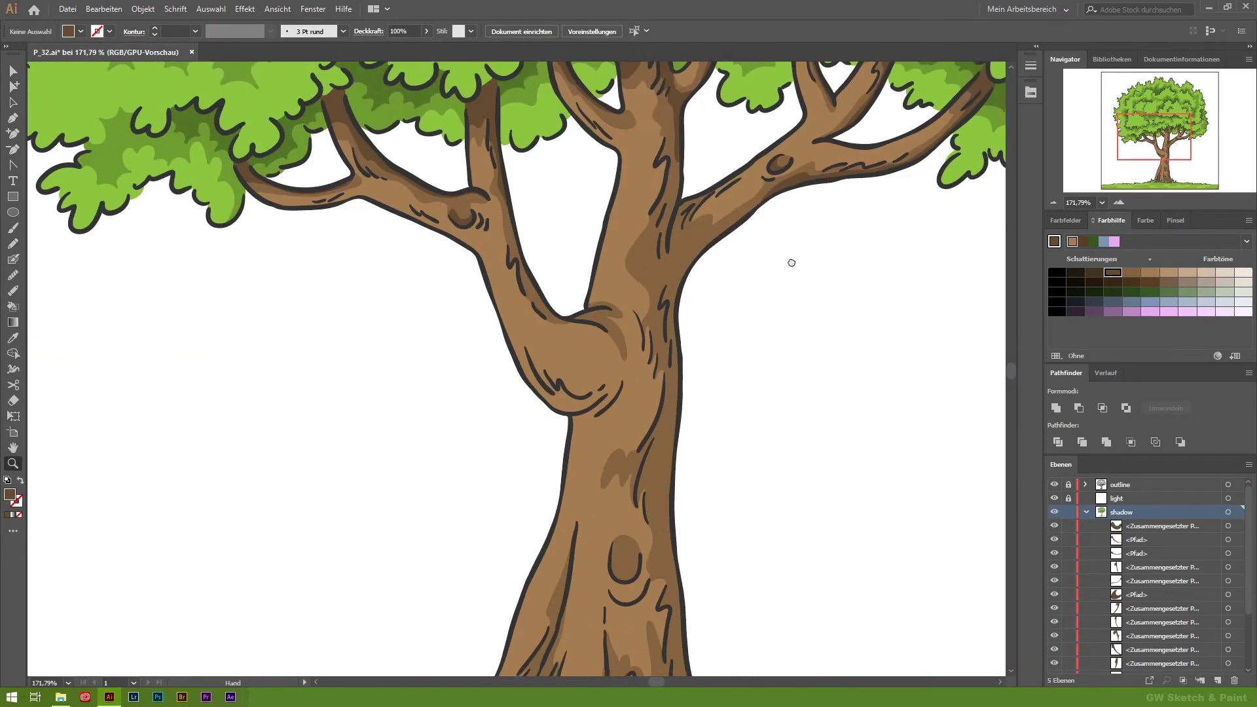
key(shift+b)
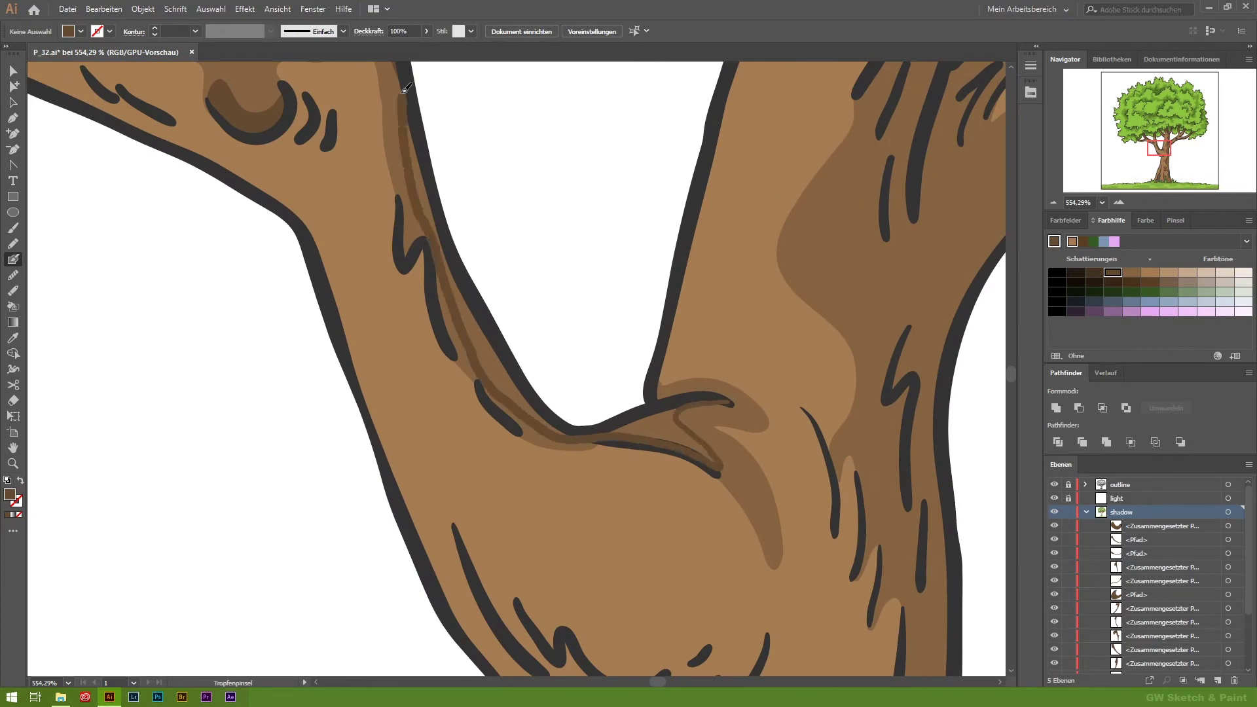
drag(407, 116, 484, 319)
scroll(489, 335, up, 4)
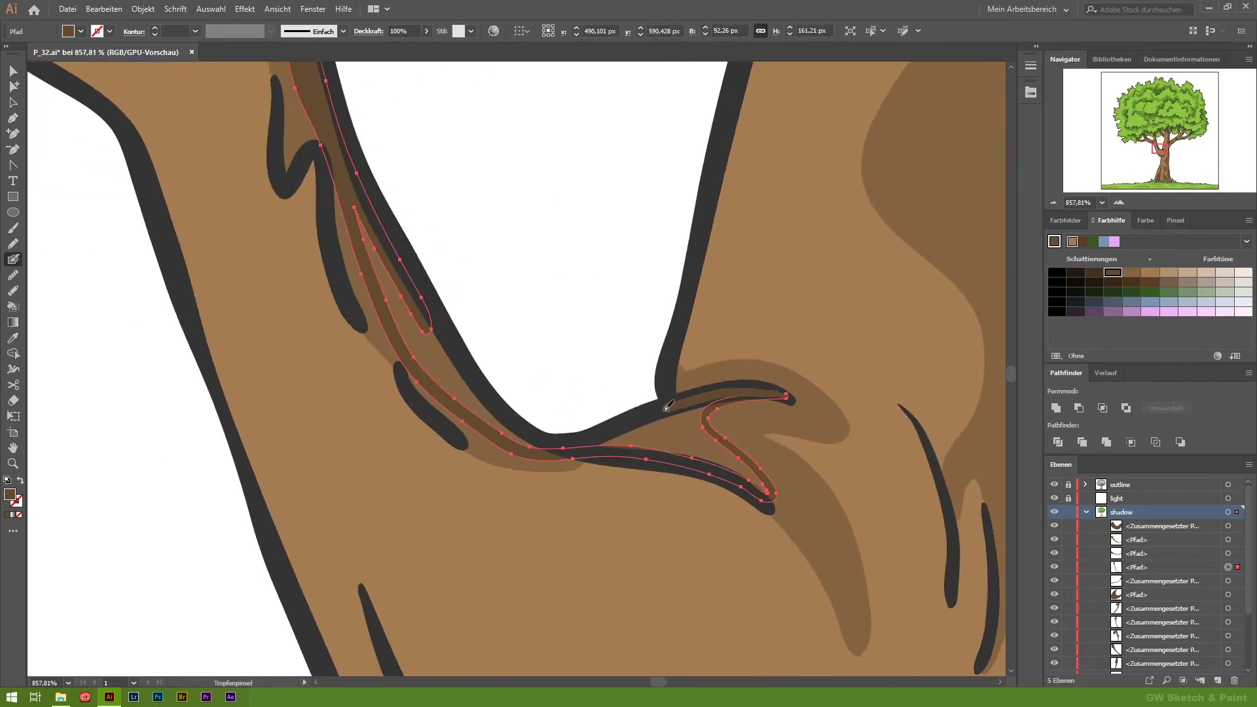
key(ctrl+shift+a)
Delete the unwanted stray shadow path.
scroll(670, 546, down, 3)
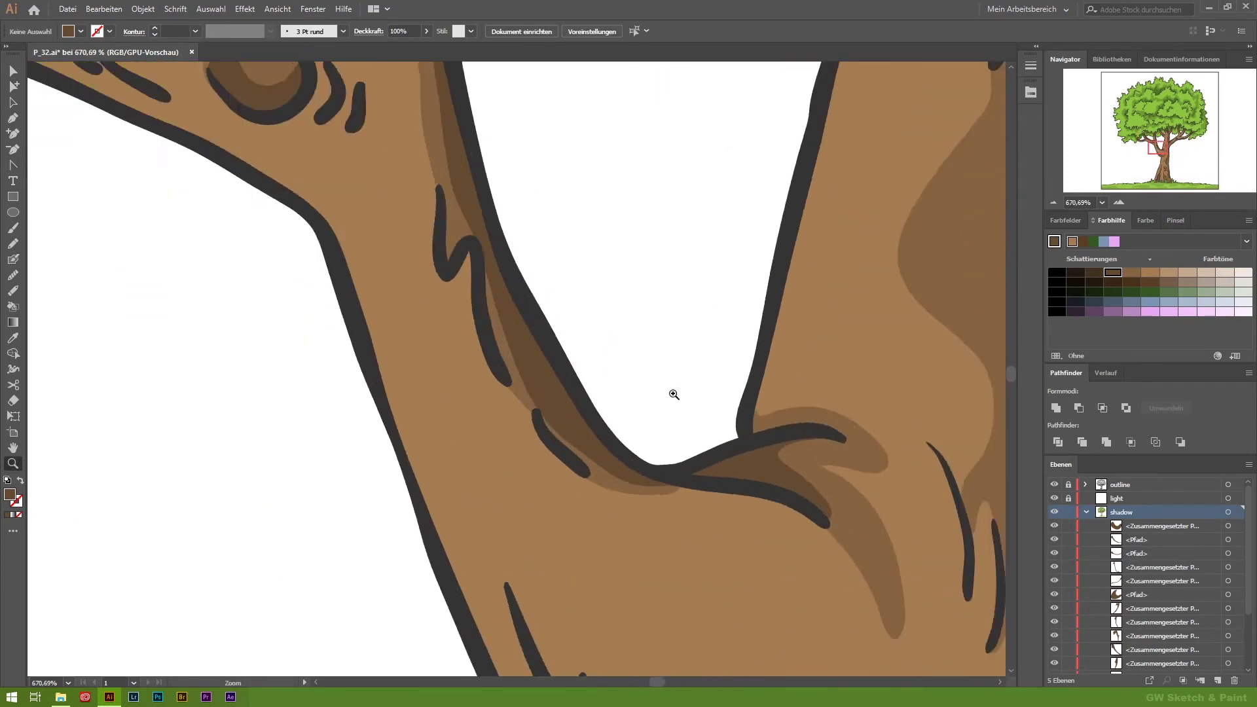
scroll(412, 88, up, 2)
key(shift+e)
key(Delete)
Extend the shading under the right branch and down the trunk edge below it.
key(z)
scroll(860, 513, down, 5)
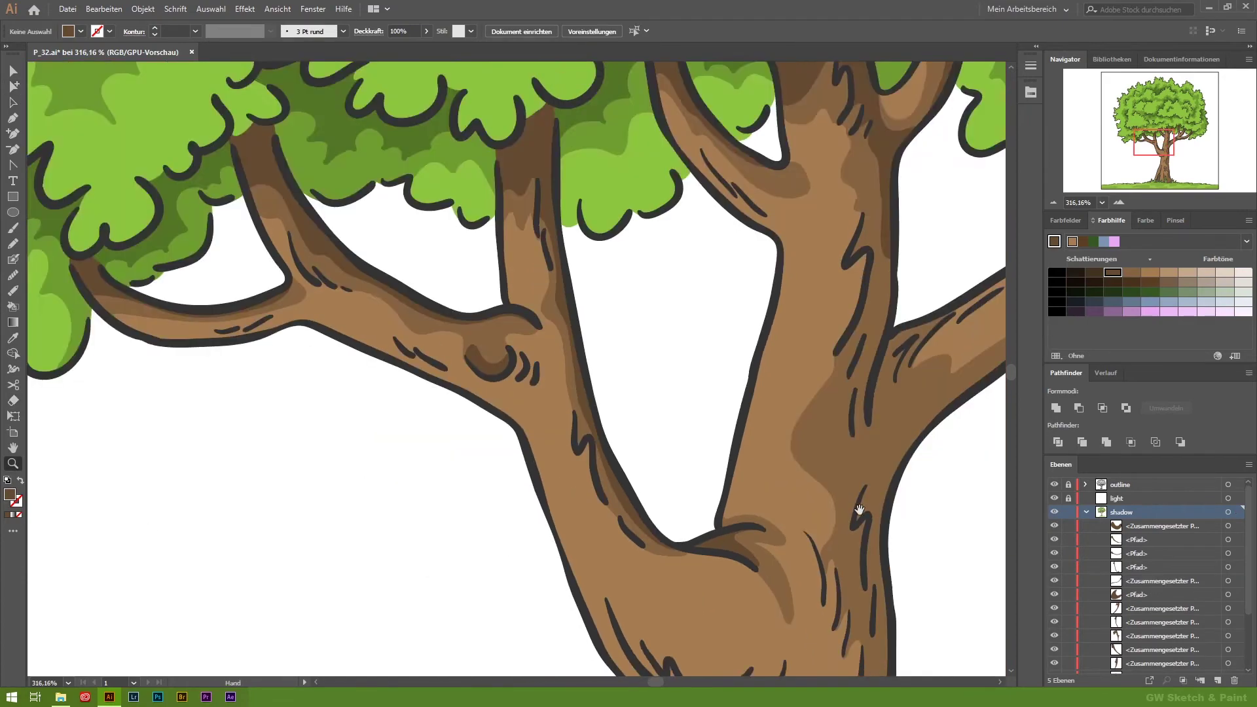
scroll(777, 302, up, 3)
scroll(681, 268, up, 2)
key(shift+b)
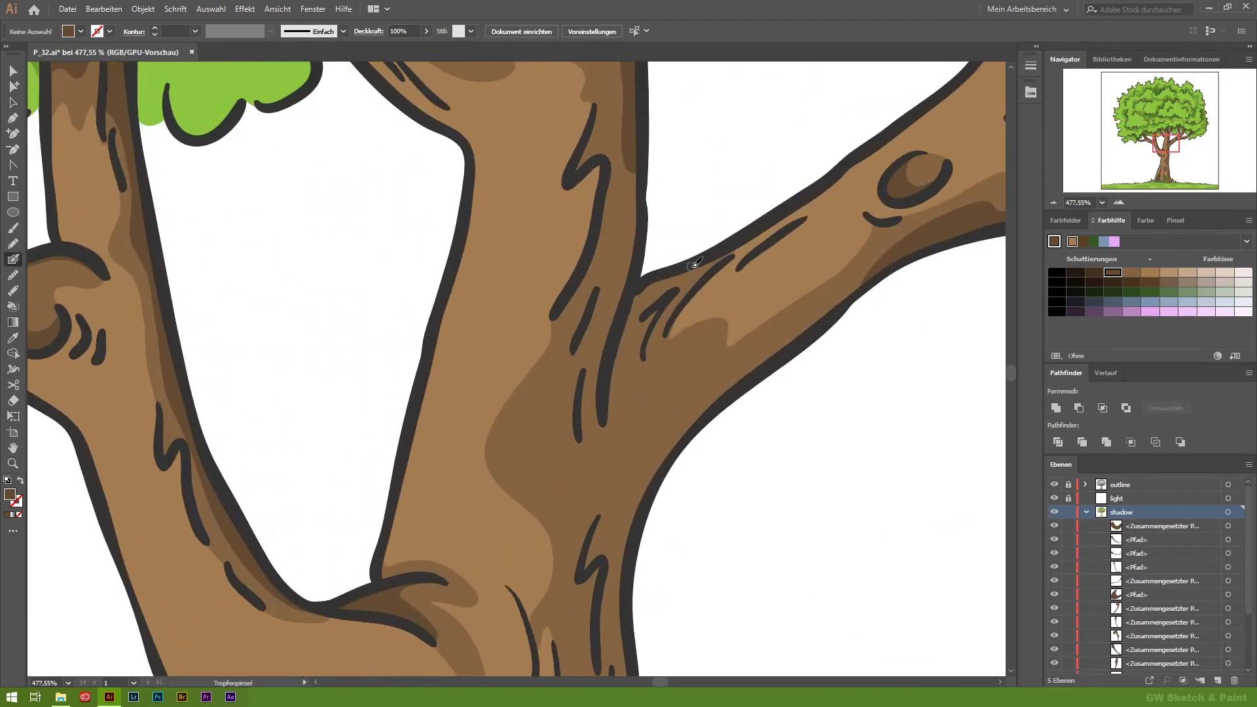
drag(740, 372, 739, 372)
drag(628, 153, 622, 243)
drag(598, 555, 601, 654)
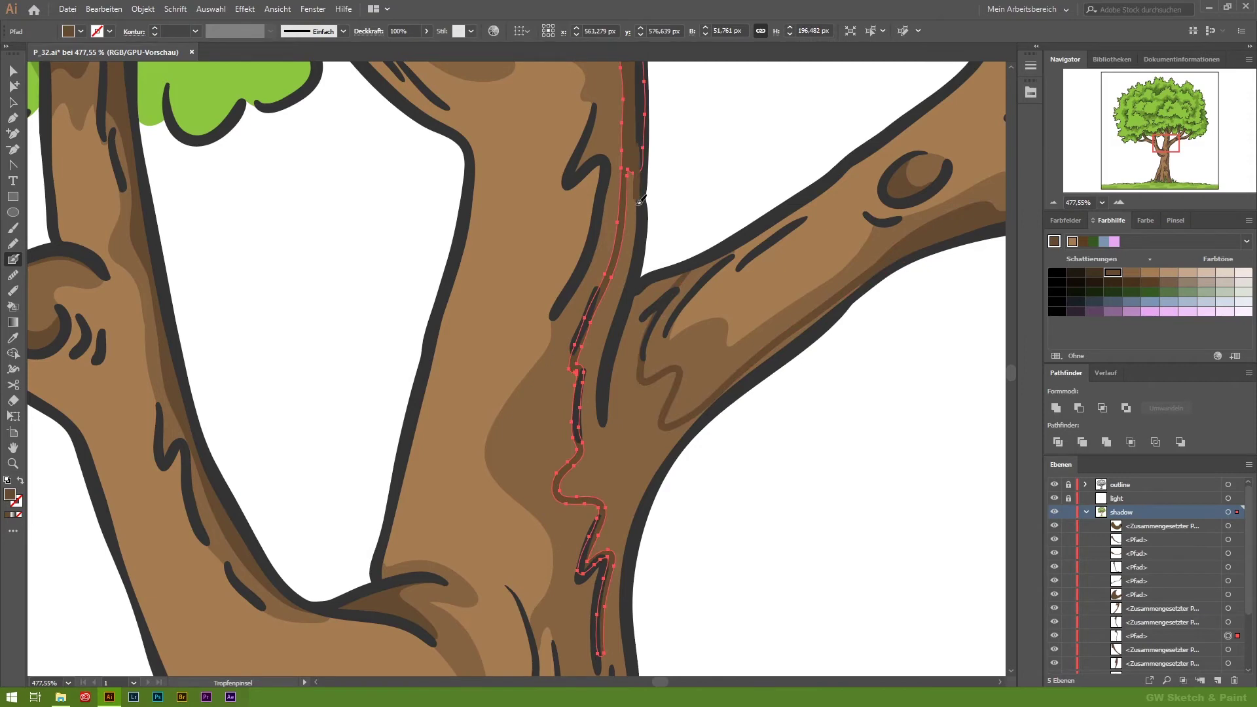
Add a long darker brown shading stroke along the trunk's right edge.
scroll(758, 355, up, 2)
scroll(823, 517, up, 2)
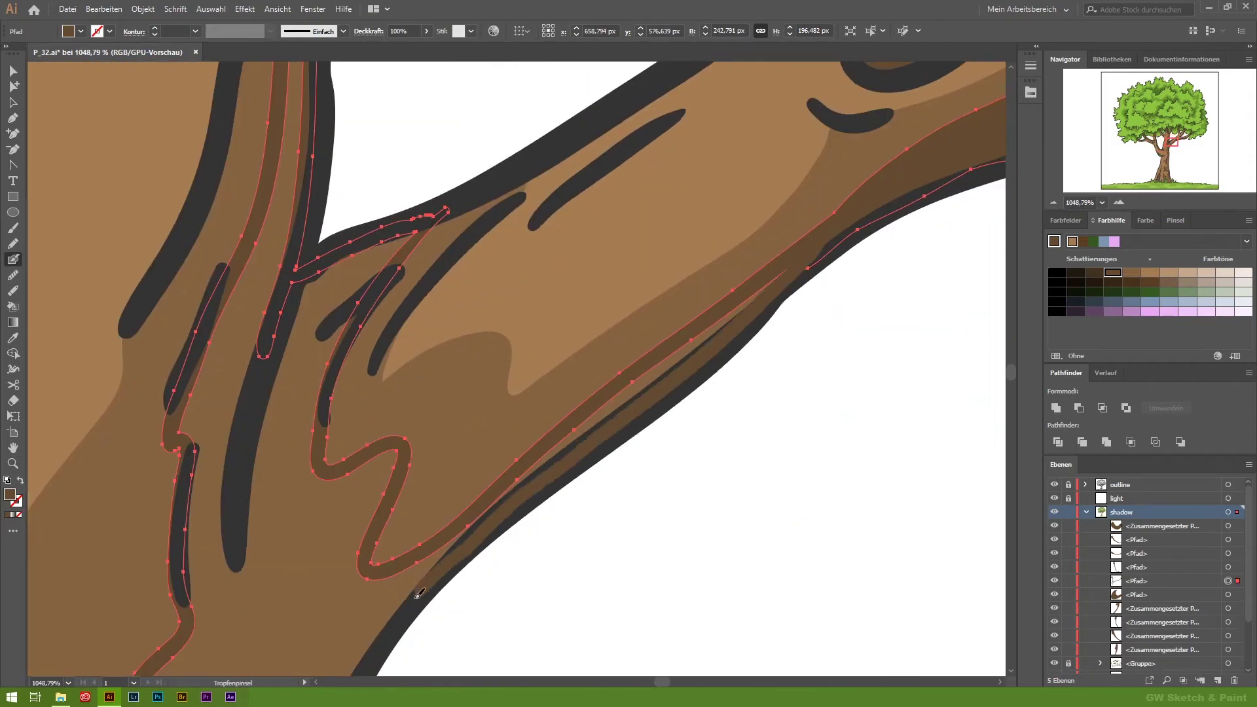
scroll(570, 536, up, 1)
scroll(571, 536, down, 3)
drag(628, 150, 648, 629)
Carry the trunk's right-edge shading down to its base at the grass.
scroll(549, 413, up, 3)
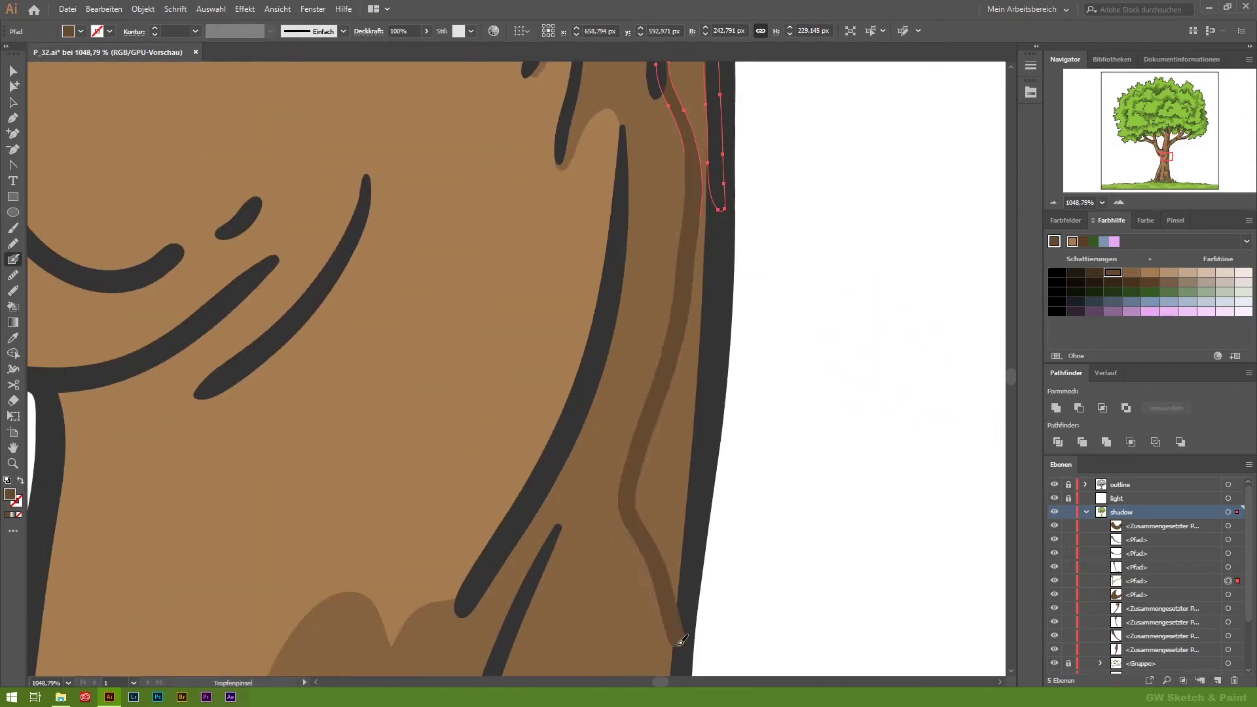
key(z)
scroll(549, 413, down, 5)
click(12, 259)
drag(658, 499, 678, 648)
drag(673, 597, 621, 230)
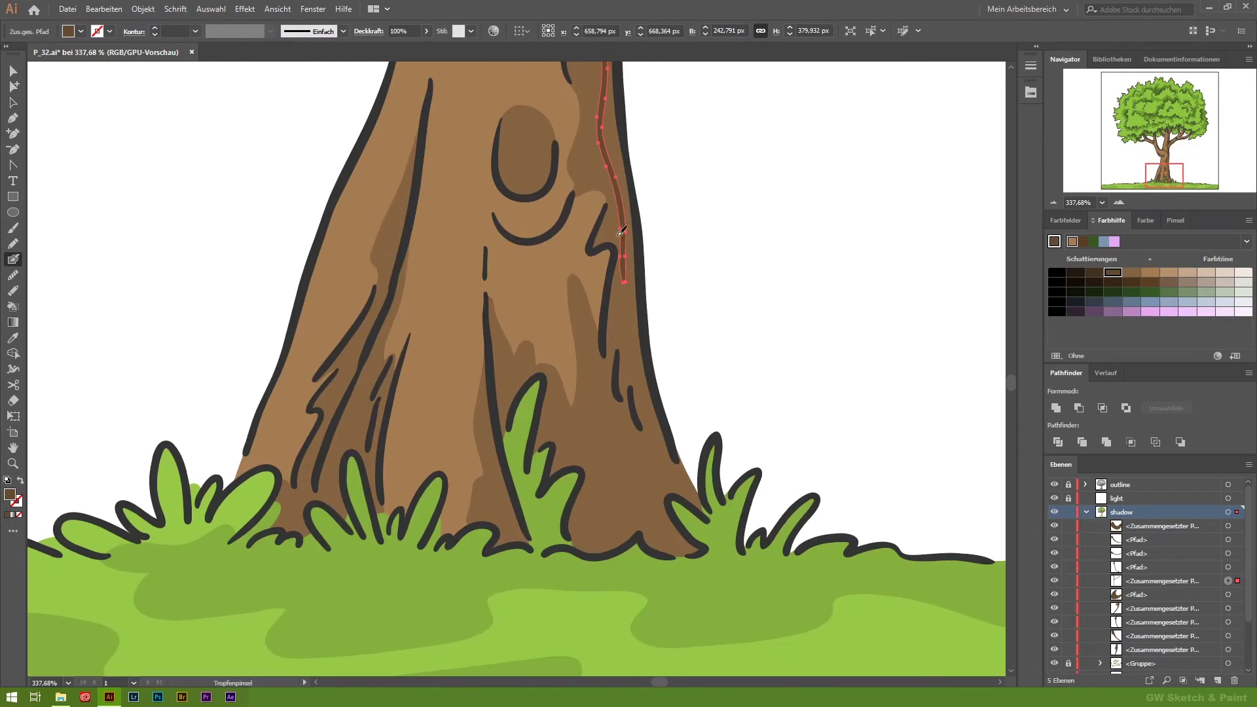
scroll(681, 488, up, 2)
scroll(709, 498, up, 3)
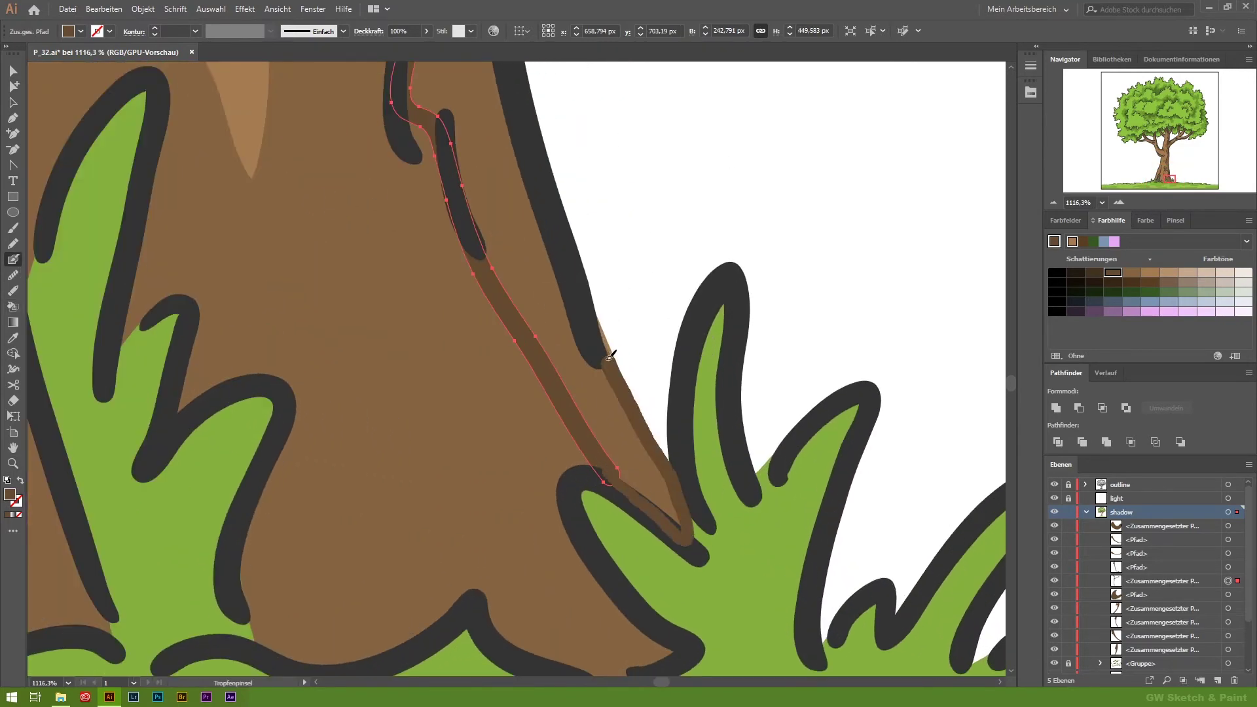
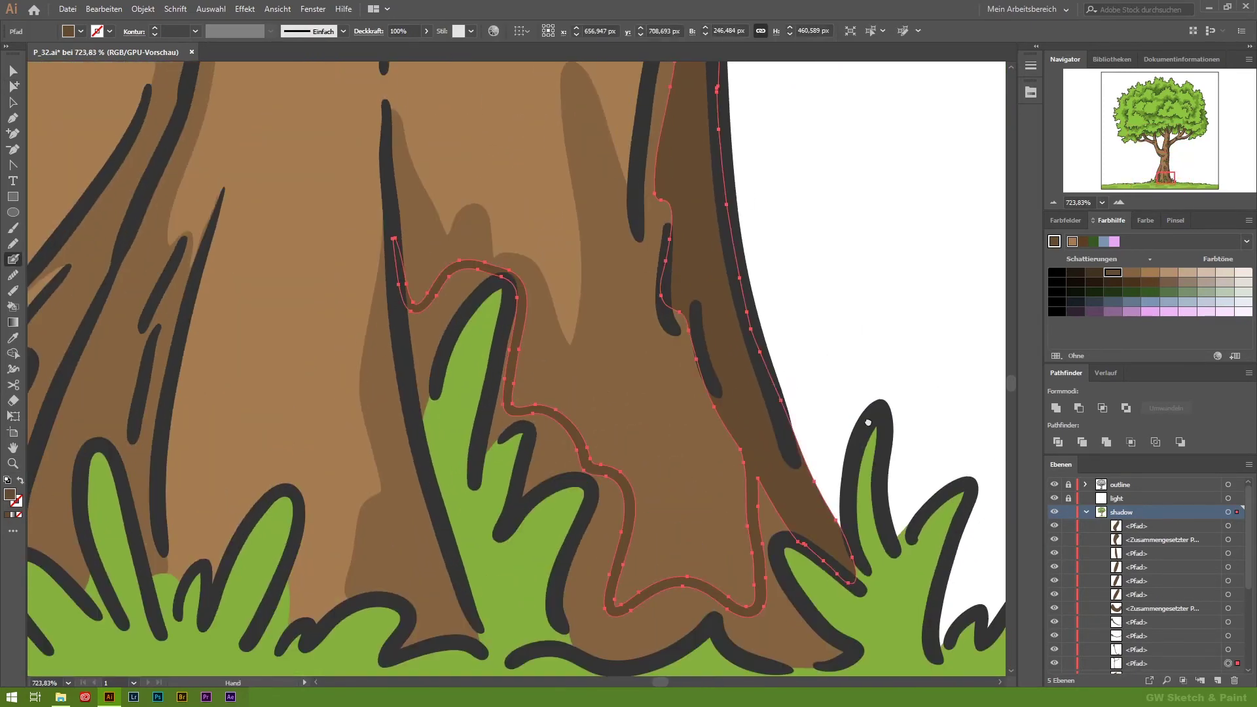
Paint a dark brown shadow along the trunk base, extending it along the grass line.
drag(720, 85, 496, 411)
scroll(595, 500, down, 3)
scroll(471, 505, up, 3)
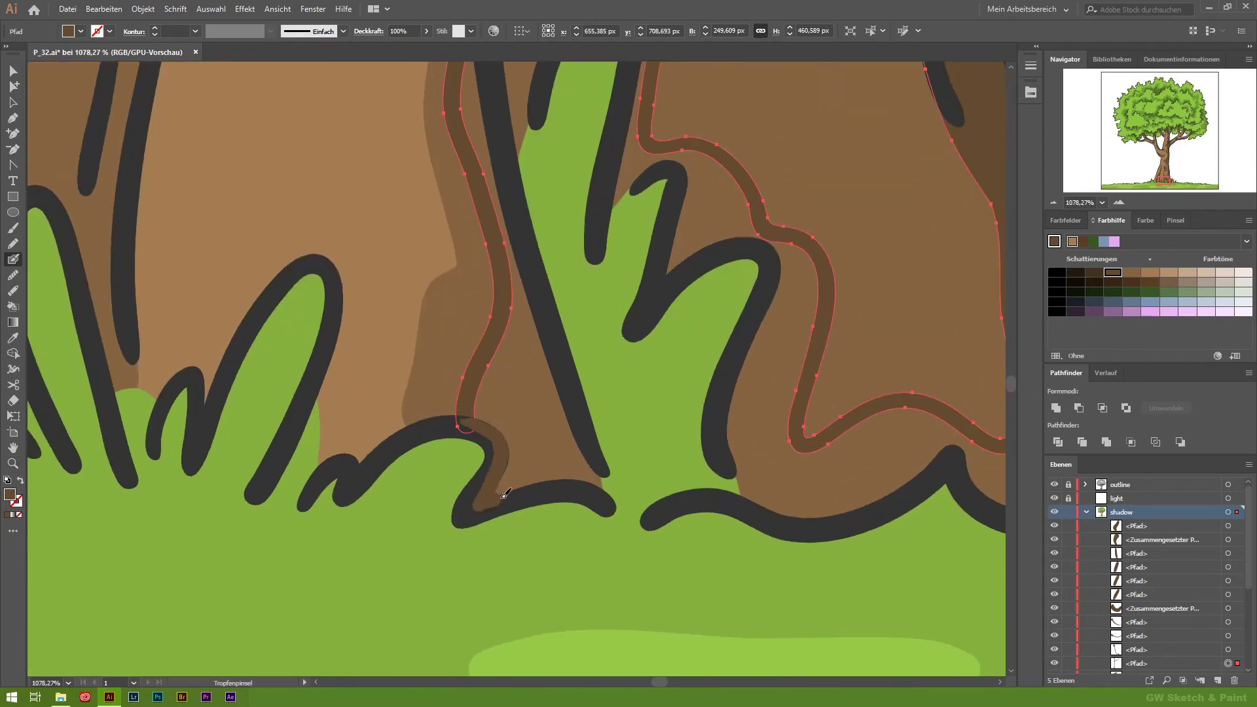
drag(504, 308, 627, 178)
scroll(745, 466, down, 5)
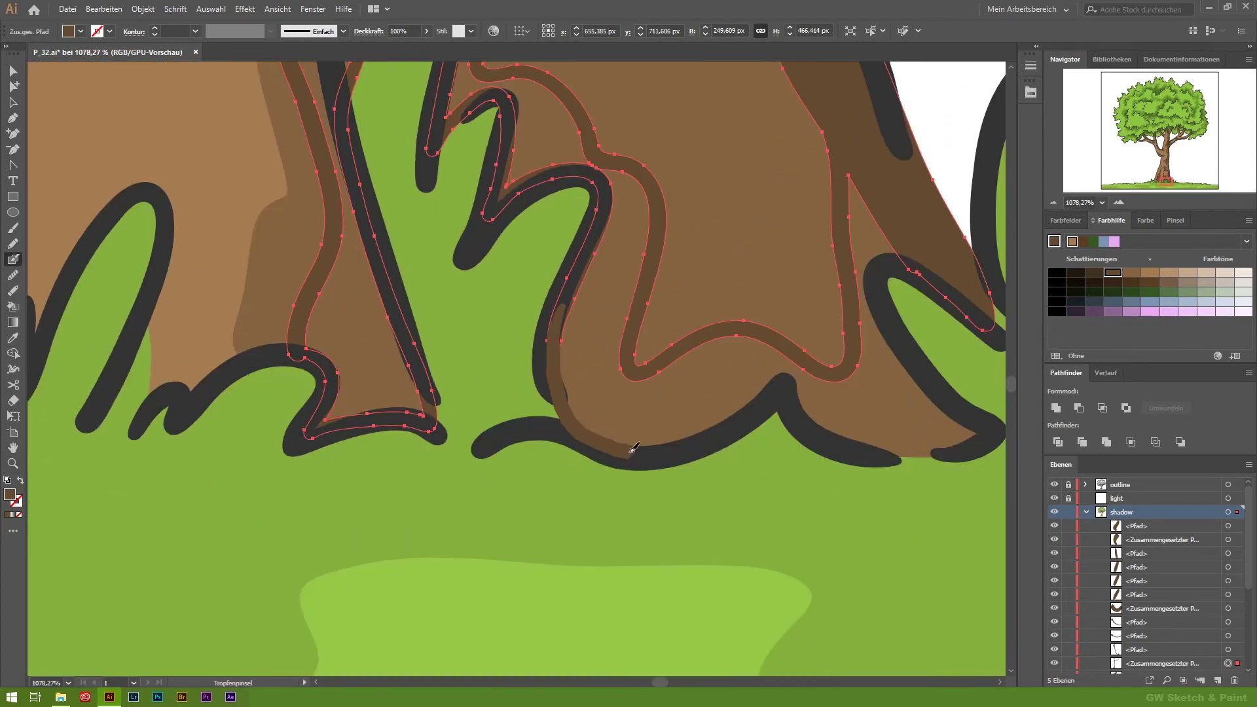
Paint a dark brown shadow running along the trunk crack.
scroll(688, 219, up, 5)
key(ctrl+shift+a)
key(z)
alt+click(610, 350)
key(shift+b)
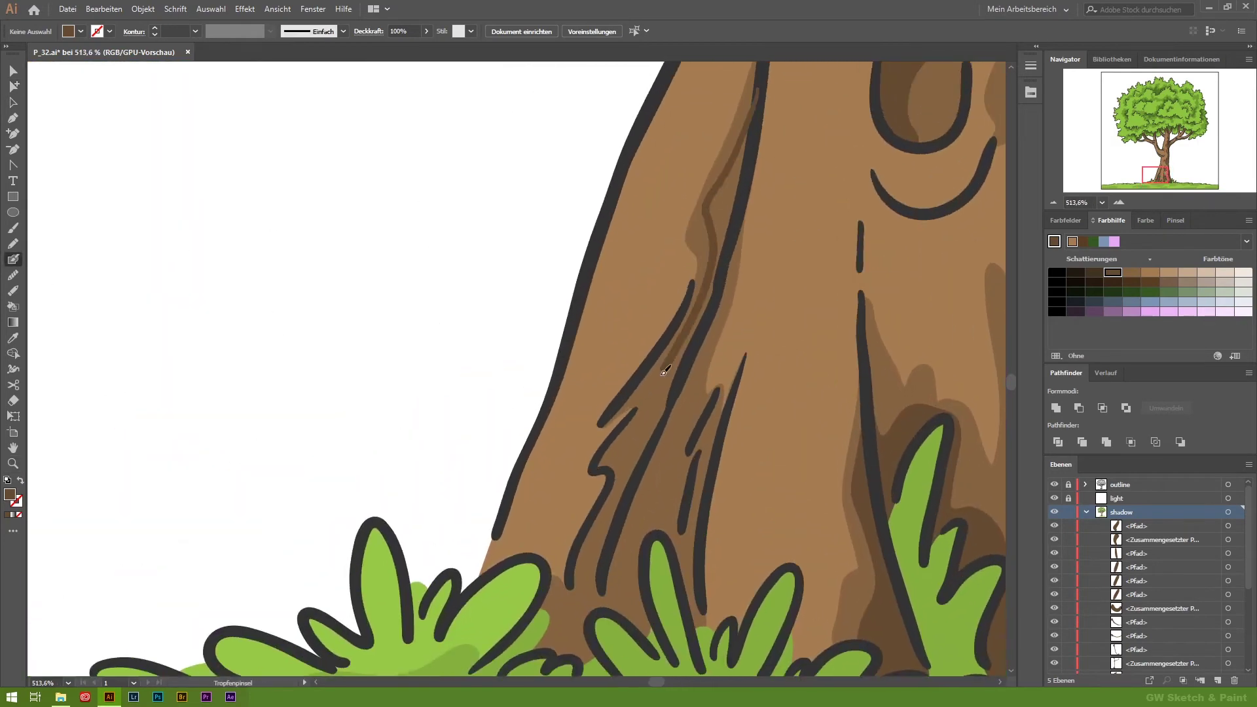
drag(549, 648, 753, 92)
scroll(597, 347, up, 5)
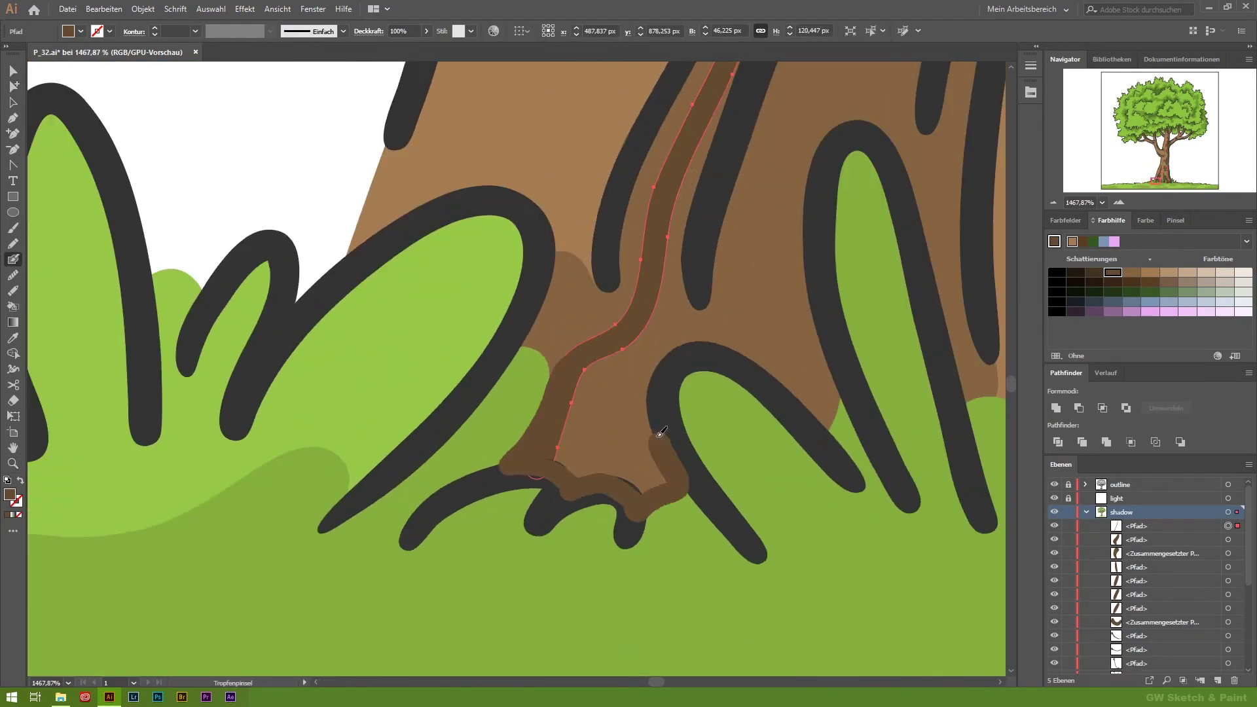
scroll(680, 474, up, 5)
scroll(613, 458, up, 3)
Add a dark shadow inside the upper trunk crack, then fit the whole tree in view.
scroll(576, 506, up, 3)
key(ctrl+shift+a)
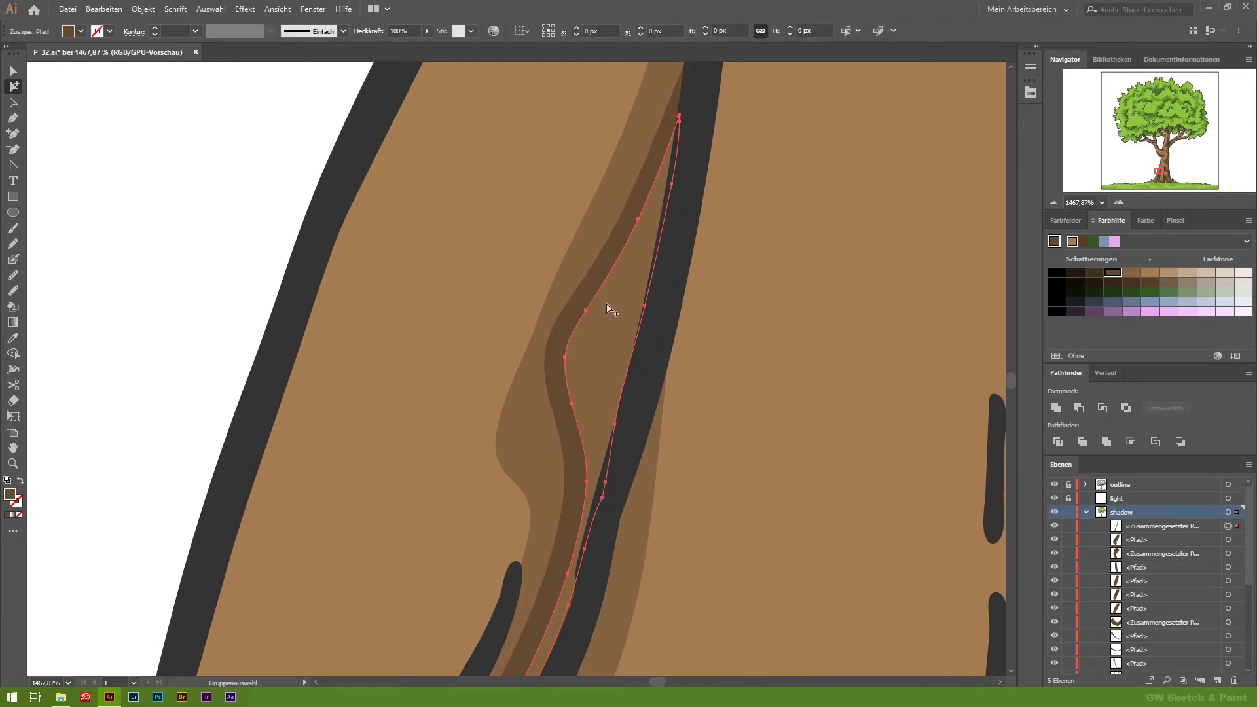
key(shift+b)
scroll(597, 301, up, 5)
scroll(758, 239, up, 5)
scroll(690, 131, up, 3)
drag(681, 170, 747, 124)
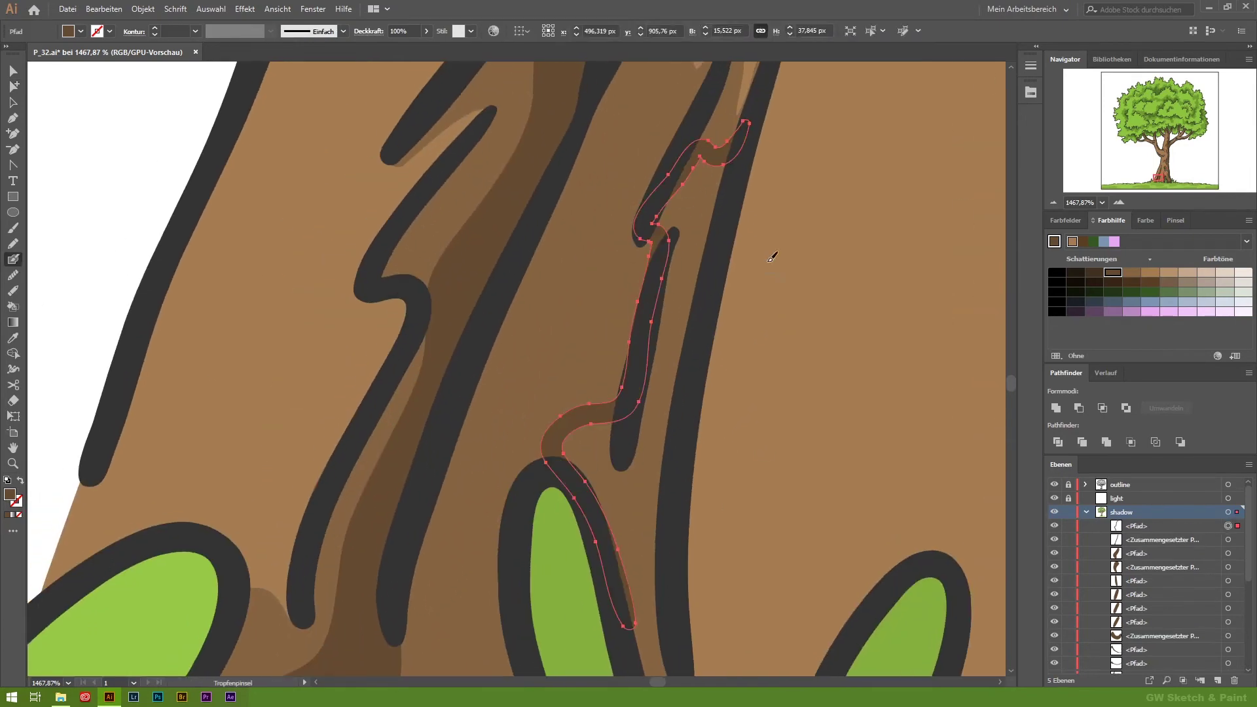
scroll(772, 257, down, 5)
key(ctrl+shift+a)
key(ctrl+0)
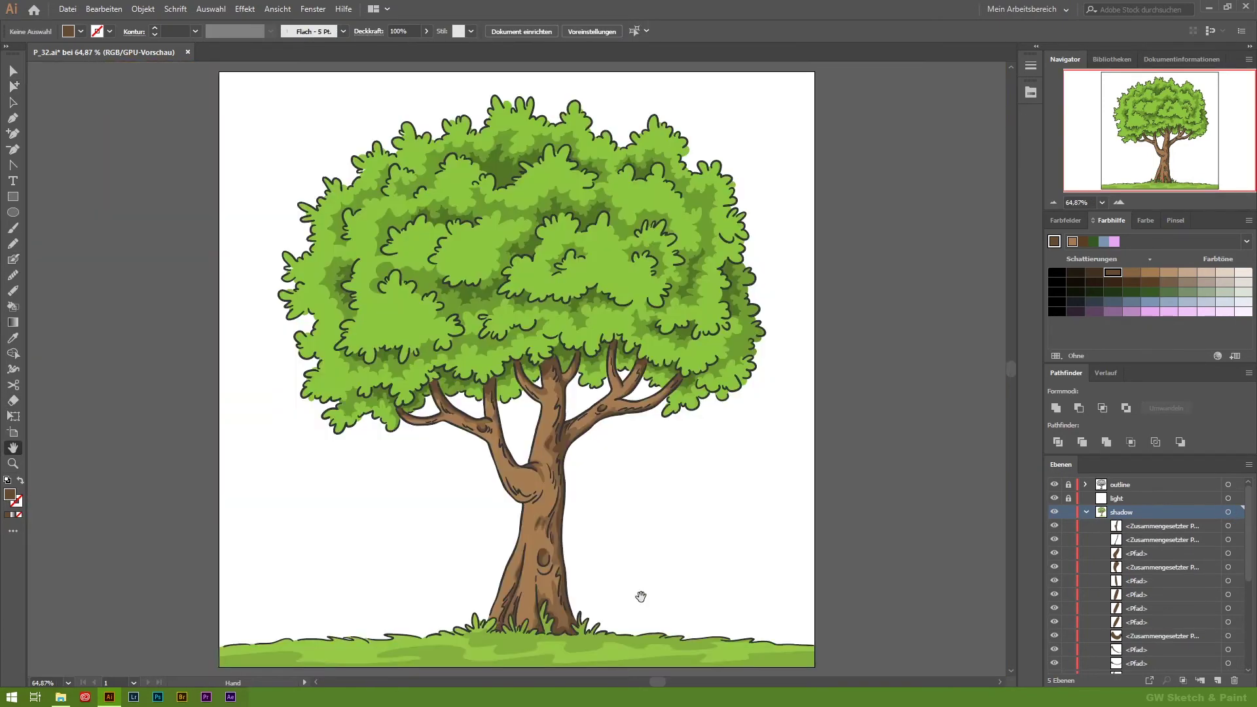
Paint a dark shadow under the left branch at the trunk fork.
mouse_move(524, 522)
mouse_down()
mouse_move(669, 482)
mouse_move(661, 445)
mouse_up()
click(537, 473)
key(shift+b)
drag(674, 430, 686, 393)
drag(353, 286, 294, 194)
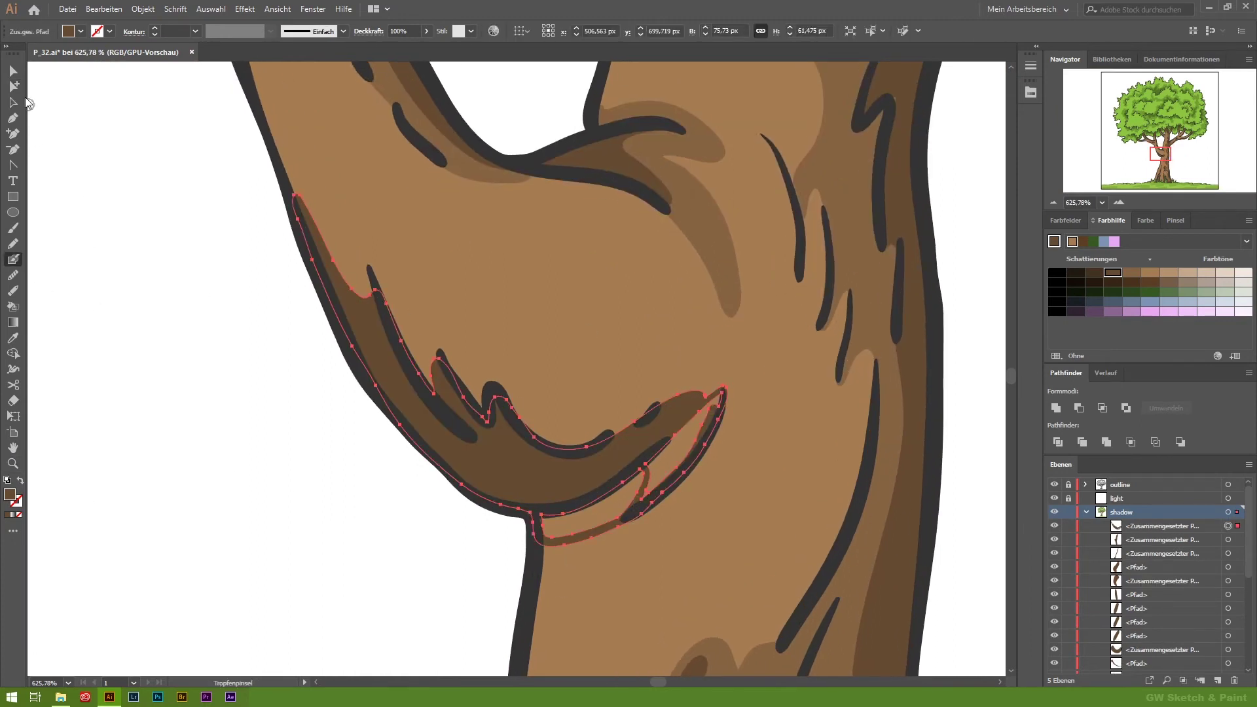
key(ctrl+shift+a)
key(z)
mouse_move(640, 500)
mouse_down()
mouse_move(557, 466)
mouse_move(628, 466)
mouse_up()
Unlock the bottom artwork group in the Layers panel.
key(v)
drag(492, 211, 303, 511)
key(i)
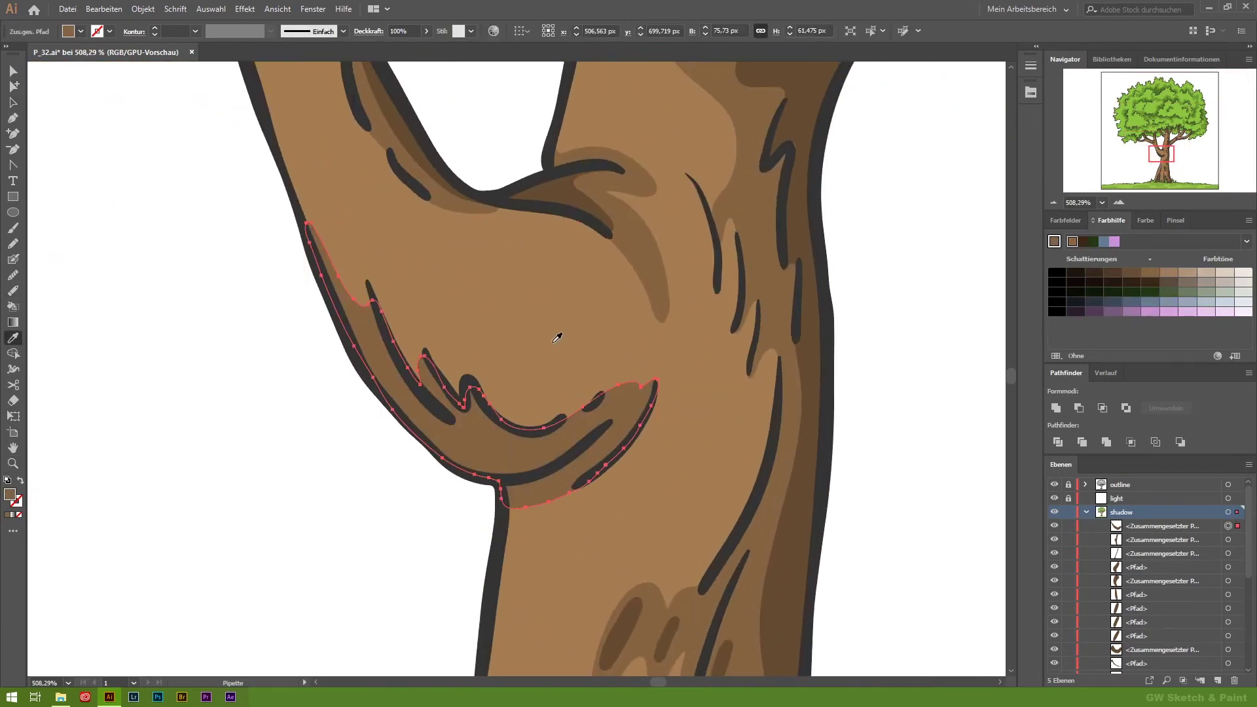
scroll(1244, 596, down, 5)
scroll(1244, 595, down, 5)
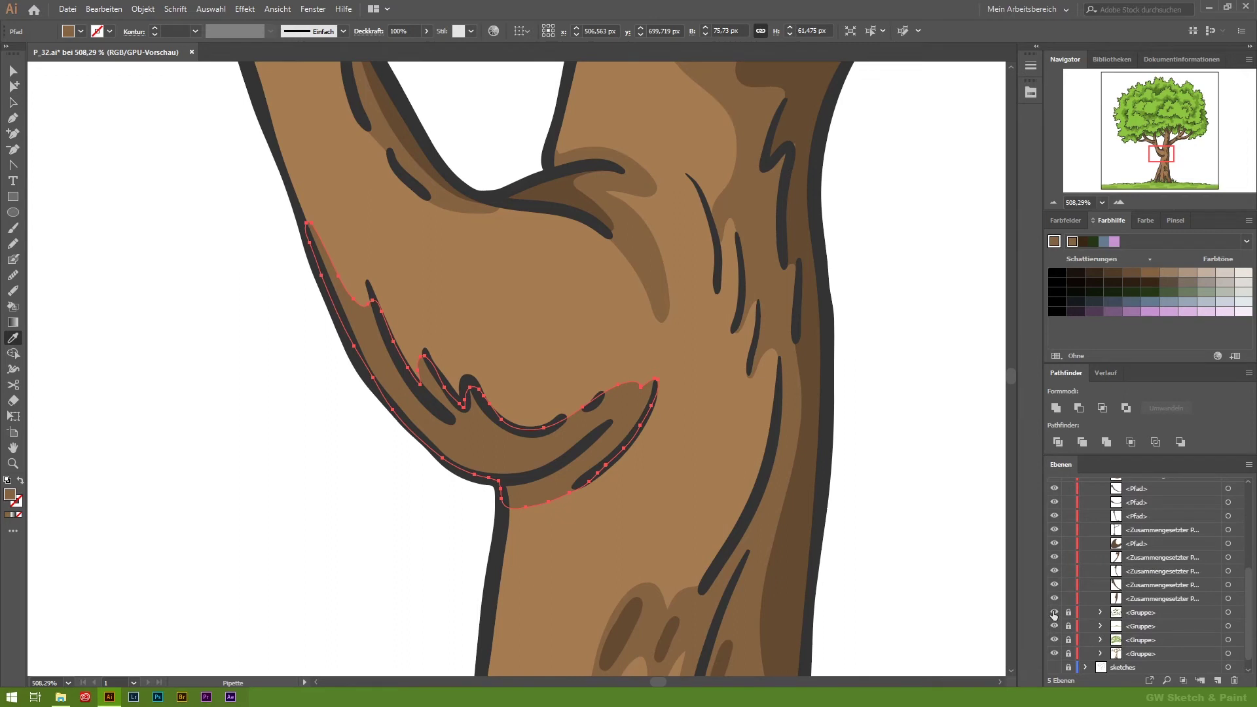
click(1068, 653)
drag(1142, 640, 1147, 637)
Sample the mid-brown trunk colour and paint mid-brown shading under the branch fork.
click(498, 263)
key(shift+b)
scroll(584, 483, up, 2)
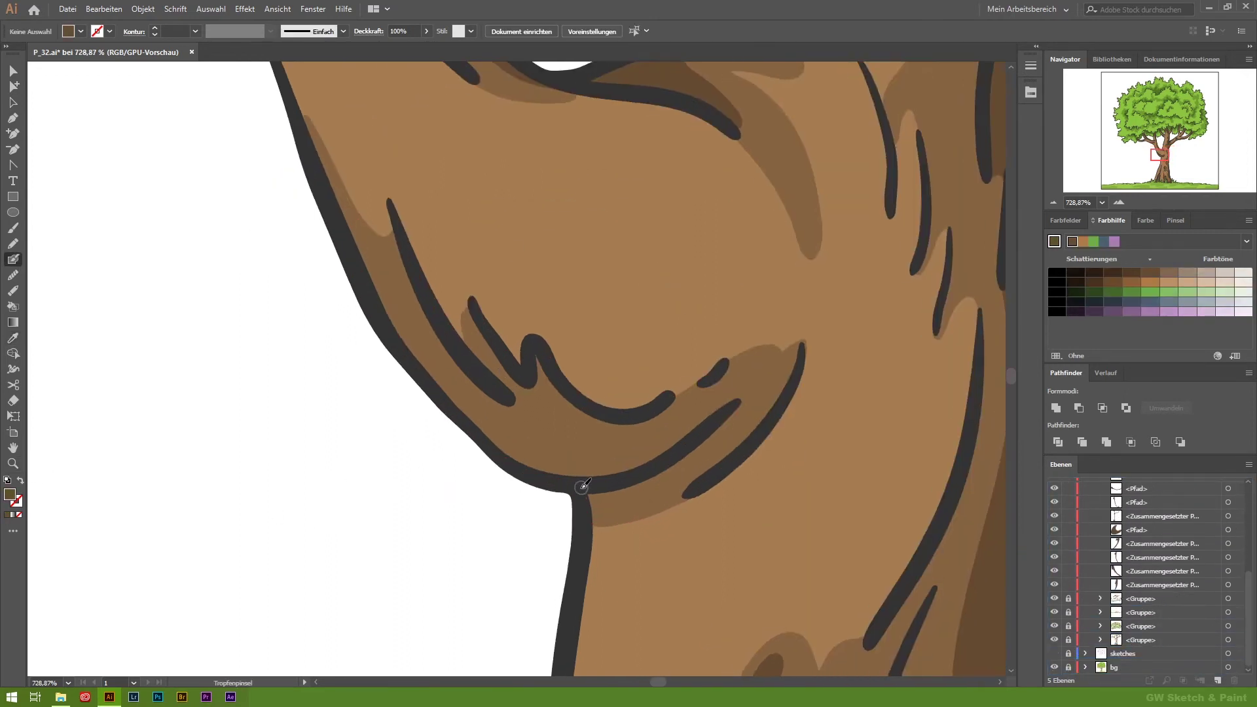
drag(556, 471, 736, 393)
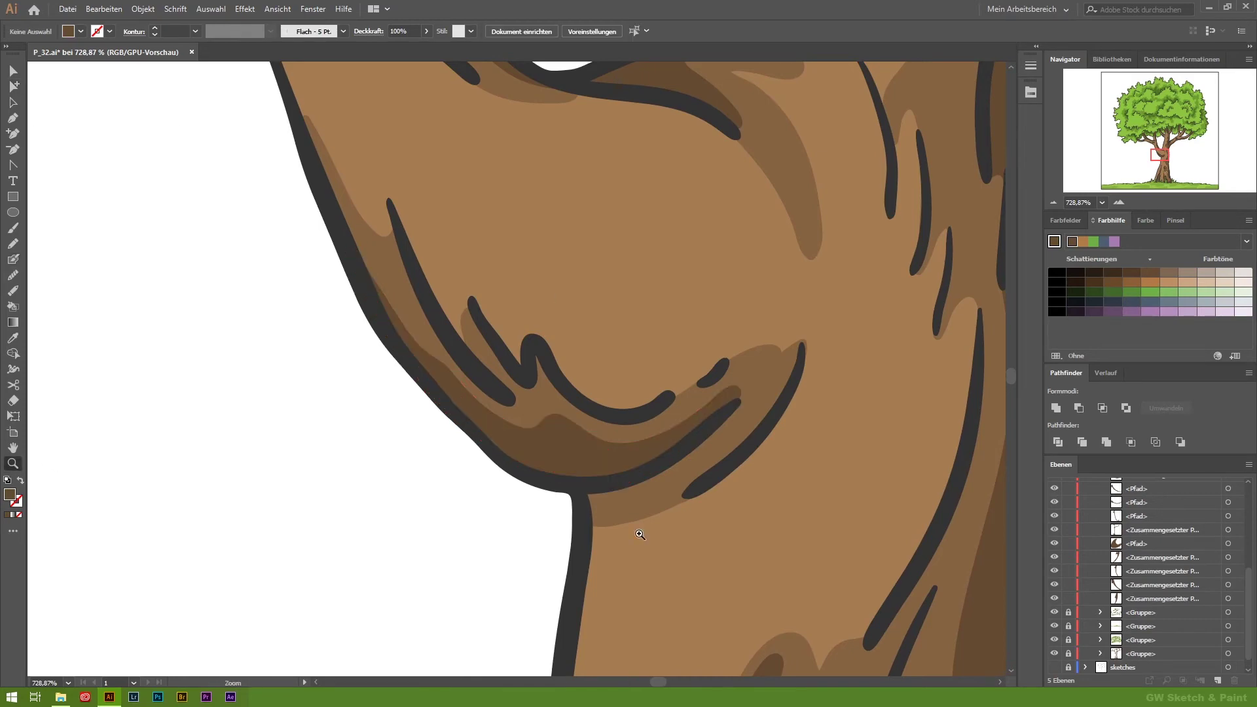
key(ctrl+0)
click(1069, 570)
click(1031, 65)
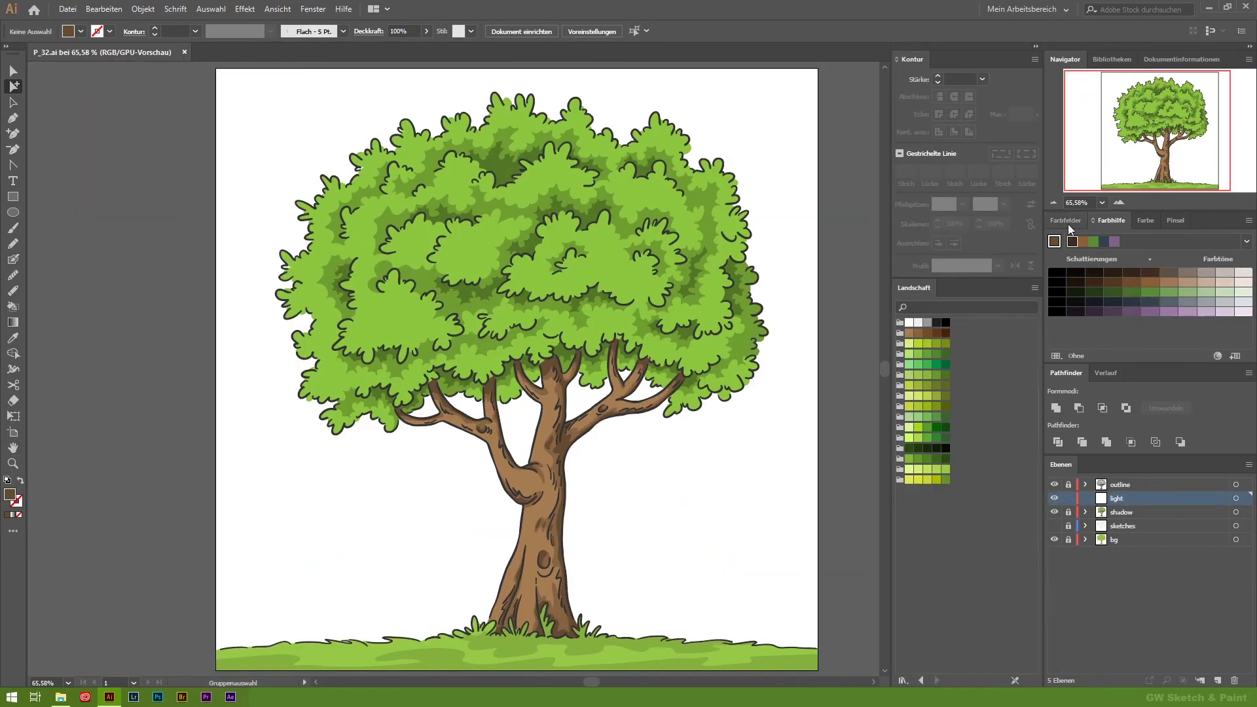
Paint a light green flower-shaped highlight on a leaf cluster.
click(904, 393)
key(z)
drag(407, 323, 471, 323)
key(shift+b)
drag(393, 288, 383, 310)
drag(373, 285, 425, 262)
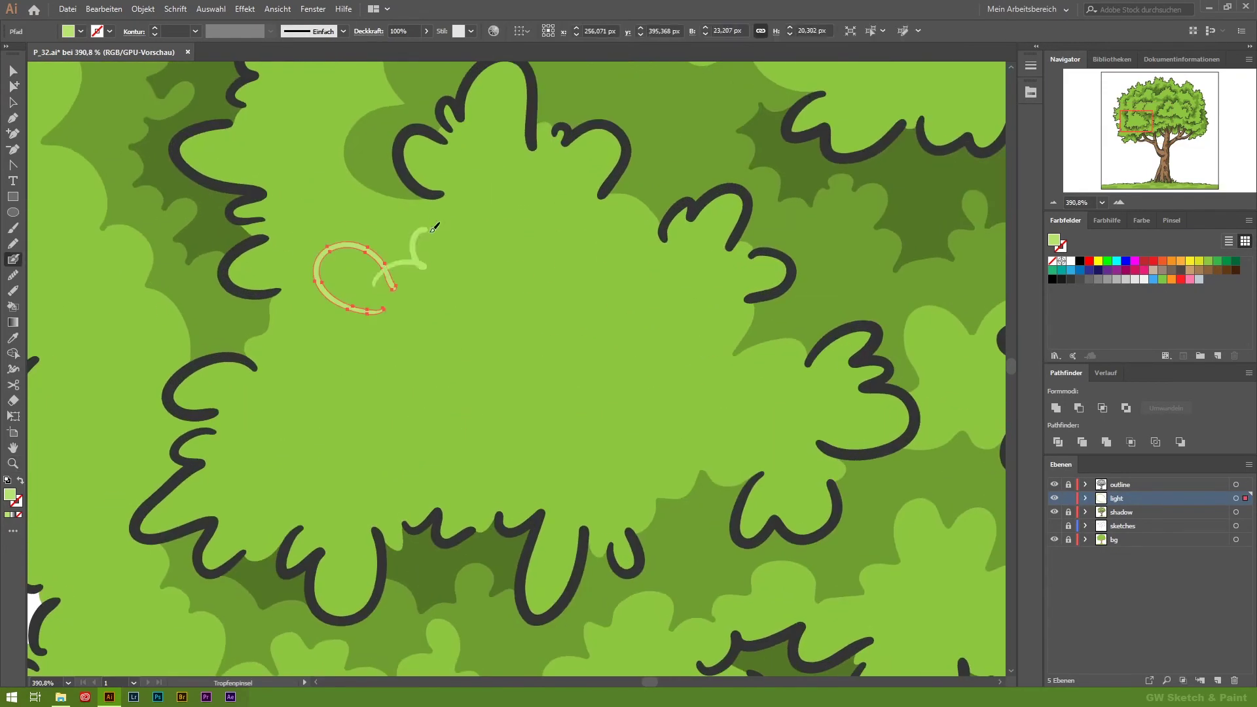
drag(375, 340, 524, 275)
Add a second highlight to the right and a small one lower left.
drag(661, 289, 674, 366)
drag(383, 462, 328, 497)
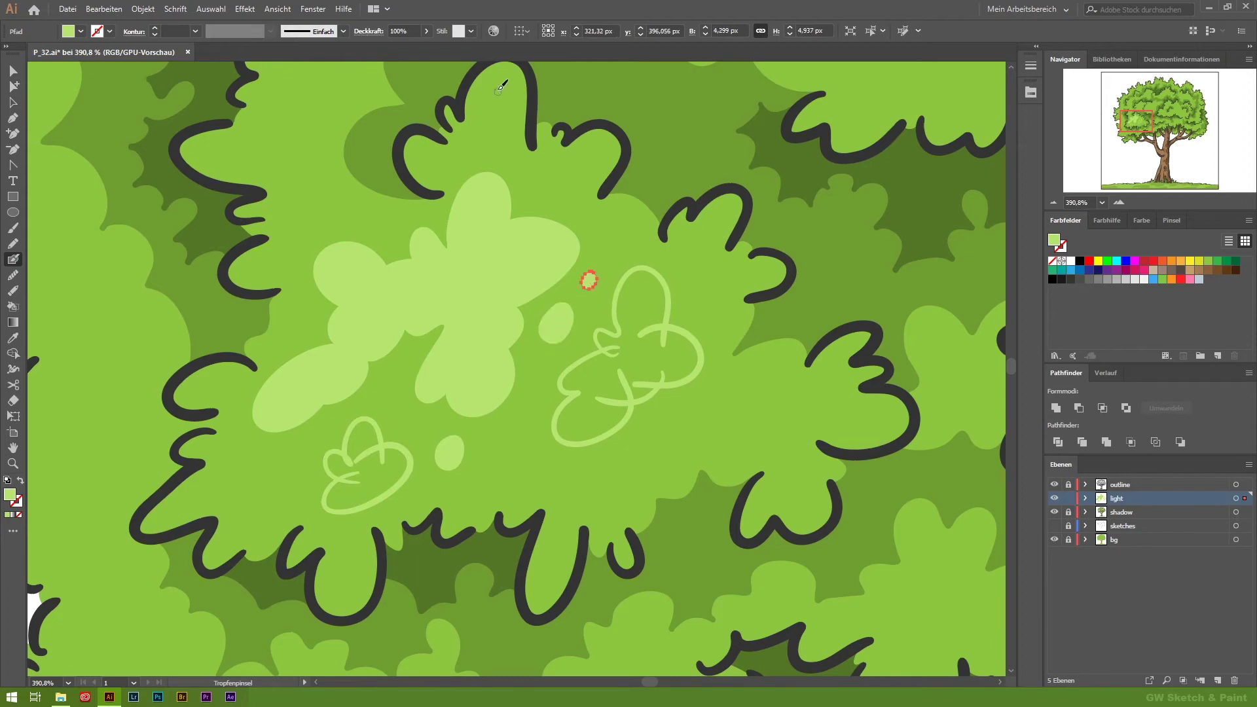
key(ctrl+shift+a)
key(shift+b)
alt+scroll(458, 367, down, 5)
alt+scroll(459, 405, up, 5)
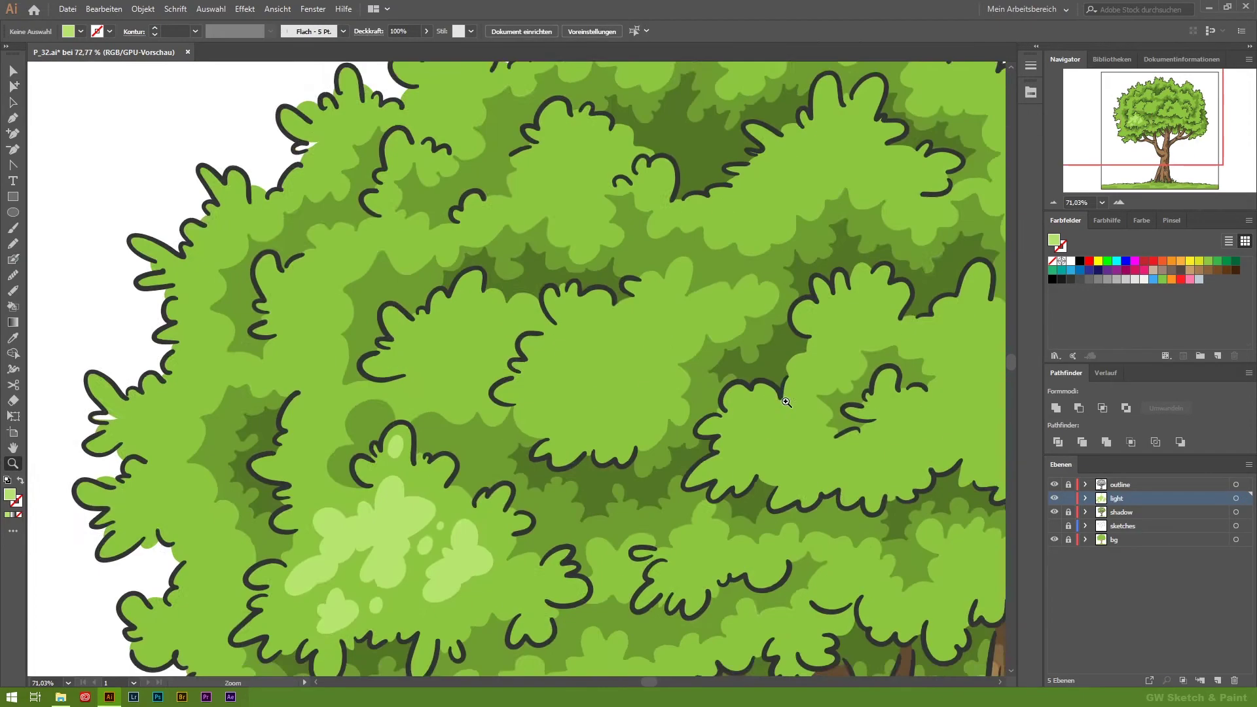
Paint heart- and clover-shaped highlights plus small spots on other leaf clusters.
drag(452, 414, 541, 311)
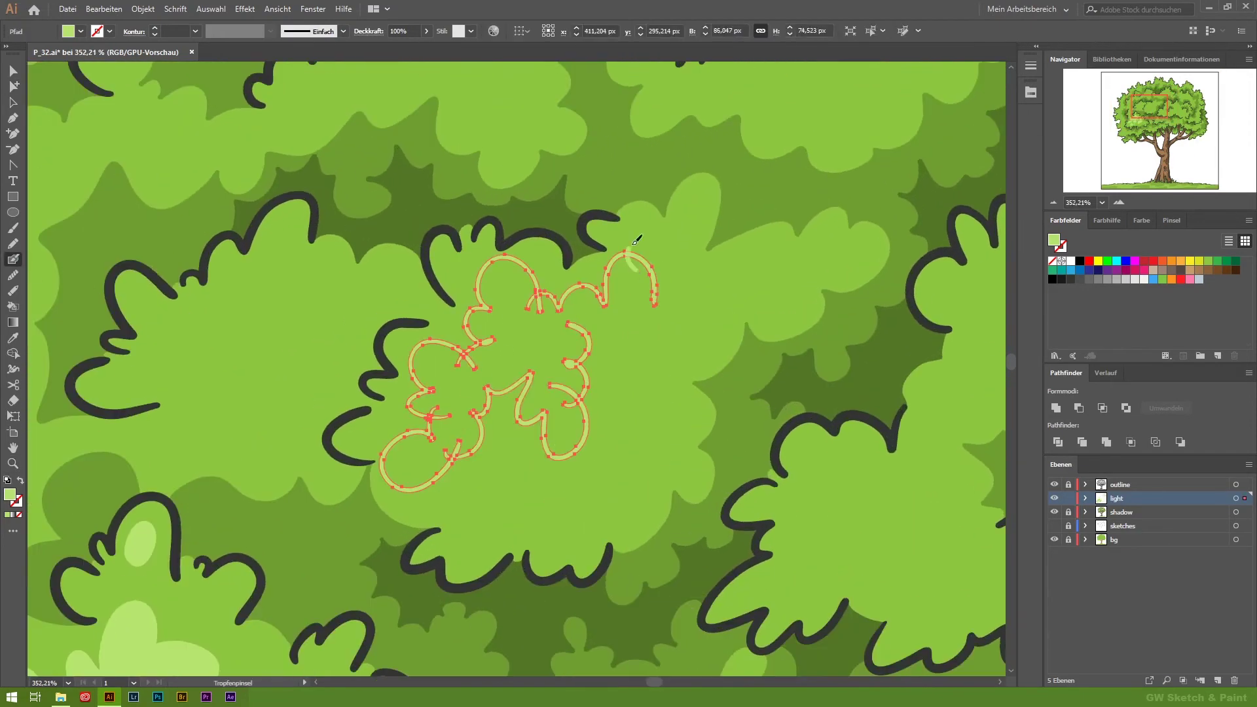
drag(640, 420, 671, 405)
drag(674, 393, 664, 425)
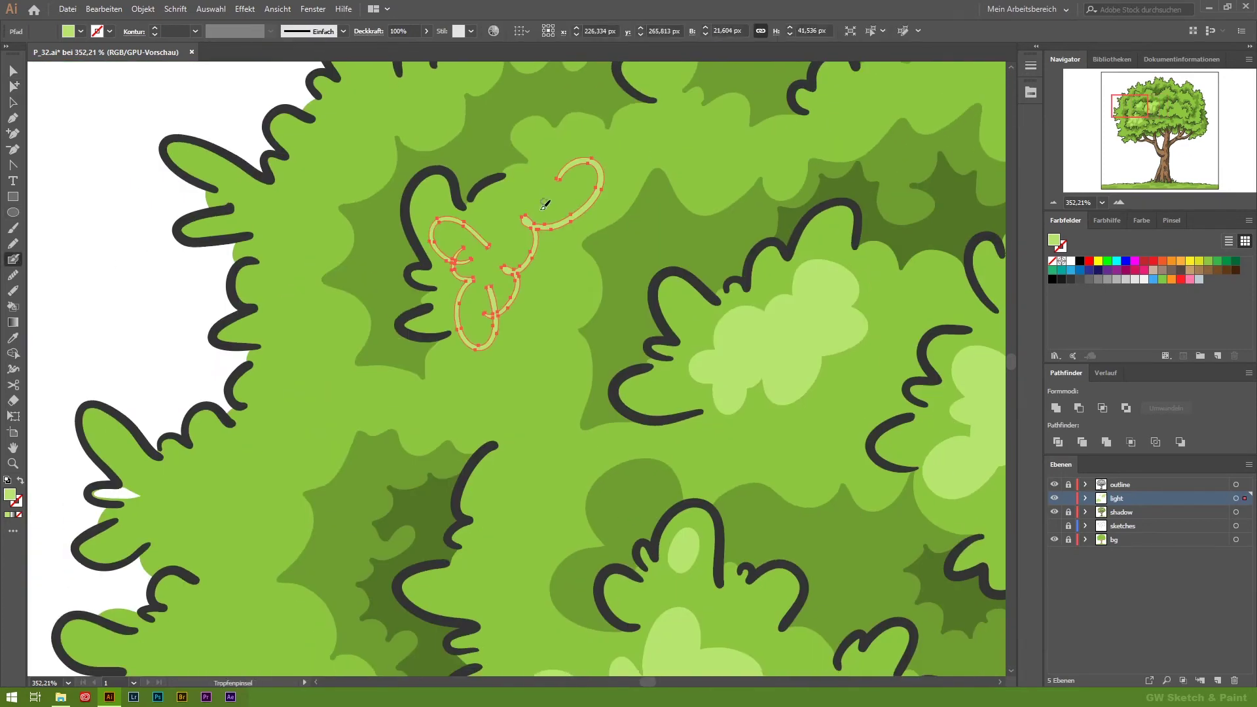
drag(548, 387, 514, 383)
drag(553, 278, 556, 295)
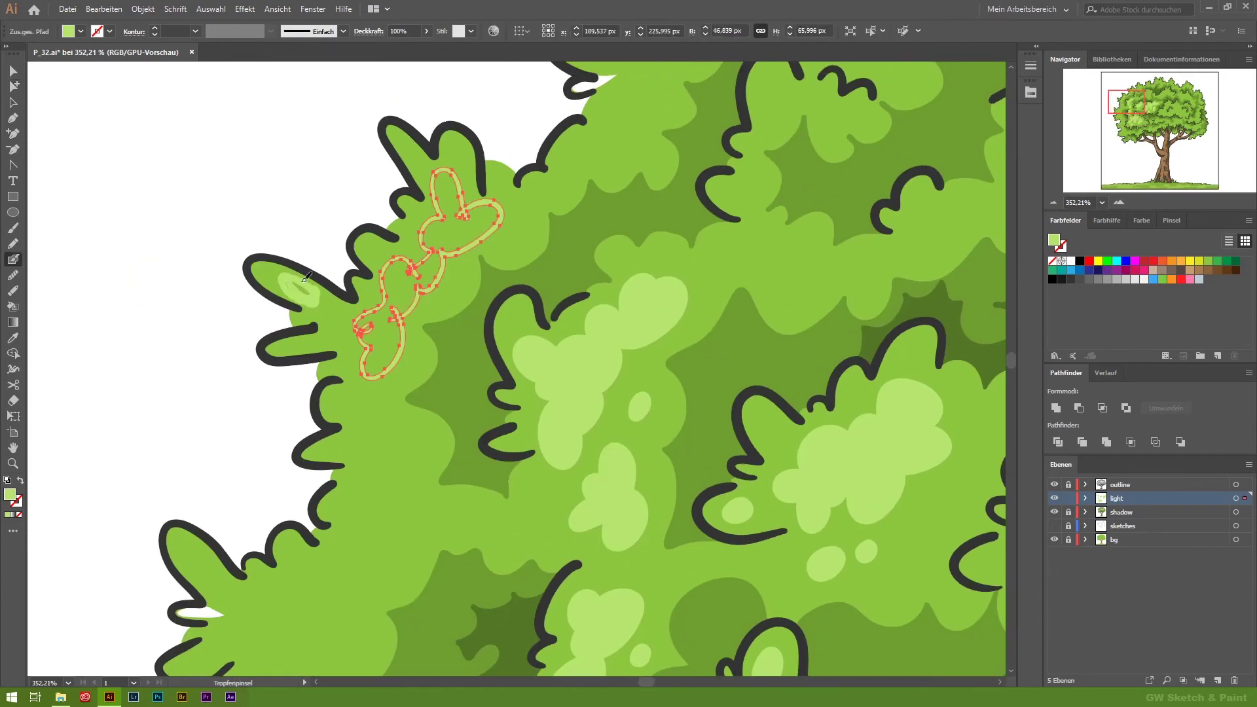
drag(306, 277, 306, 279)
drag(312, 345, 330, 336)
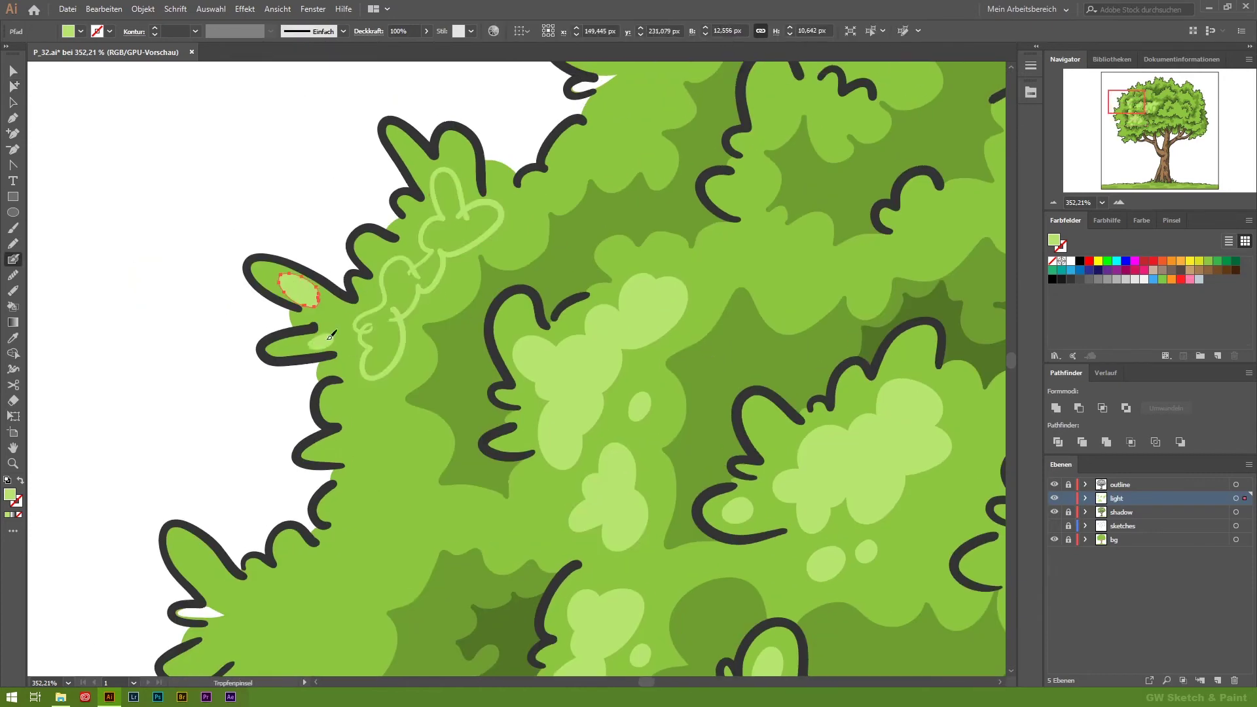
Add a highlight near the crown's left edge and move to its top edge.
drag(845, 150, 632, 380)
drag(597, 187, 658, 189)
click(1085, 539)
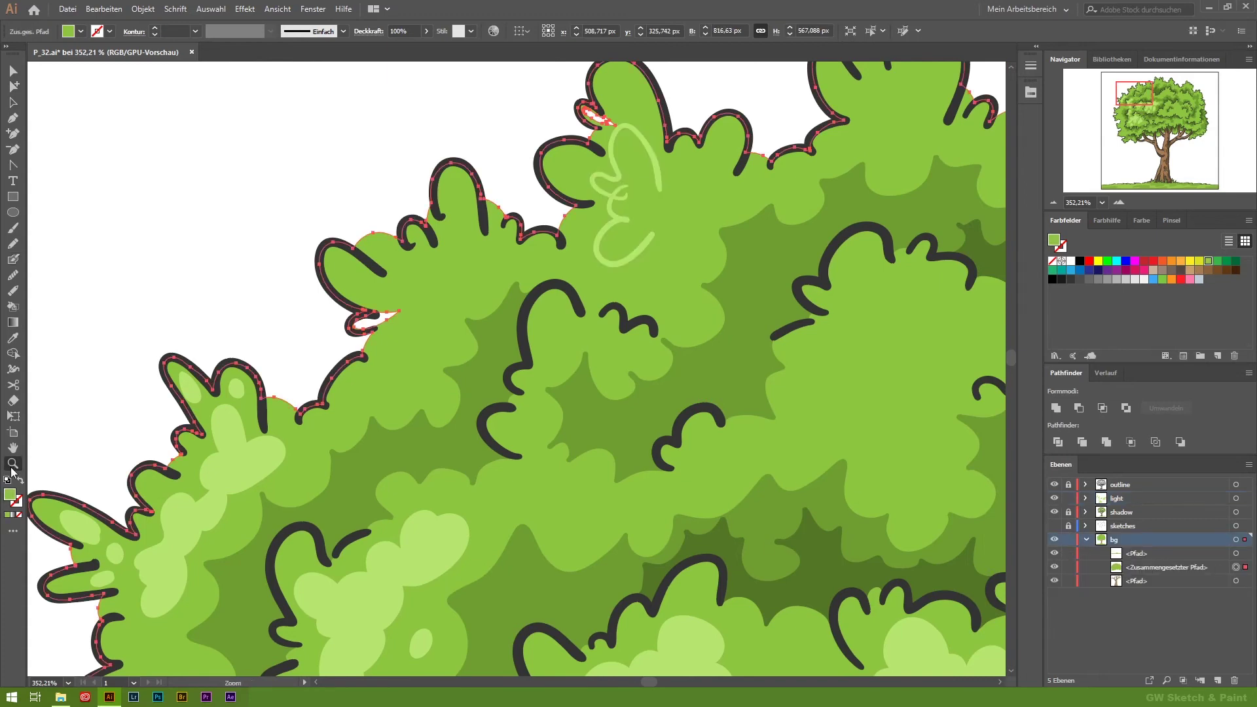
scroll(176, 407, up, 3)
click(781, 303)
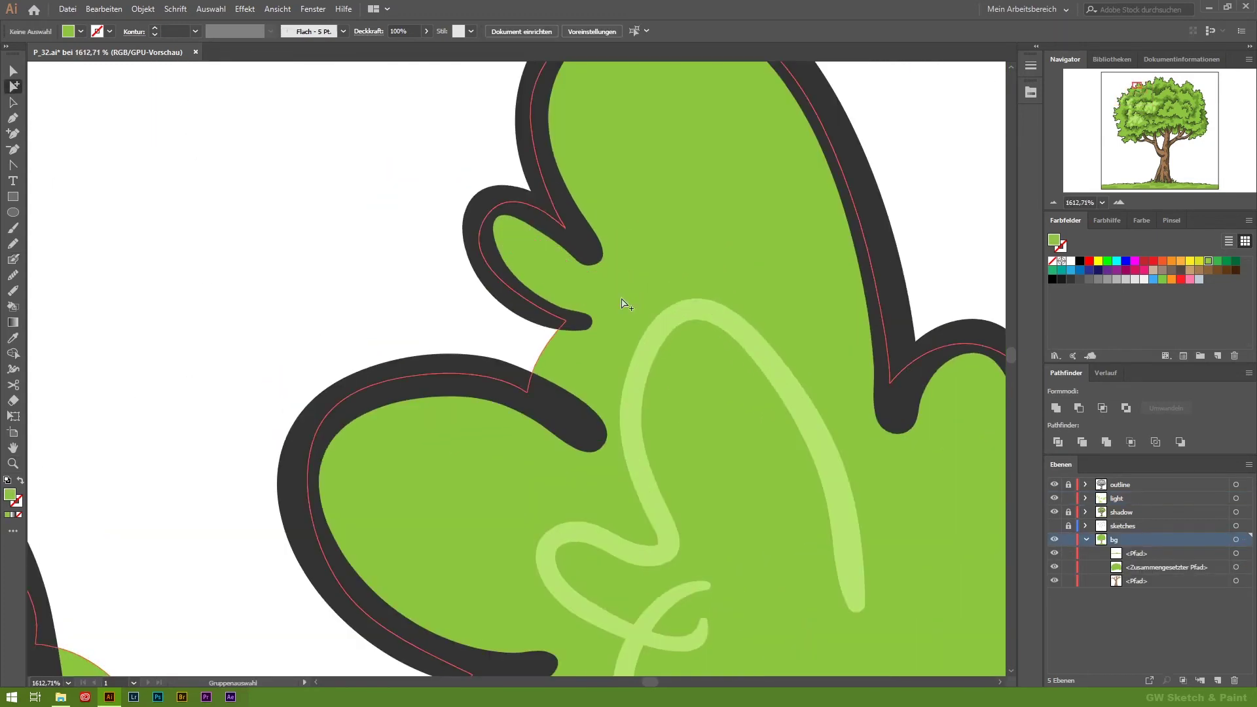
ctrl+click(834, 517)
drag(834, 516, 809, 472)
scroll(809, 472, up, 2)
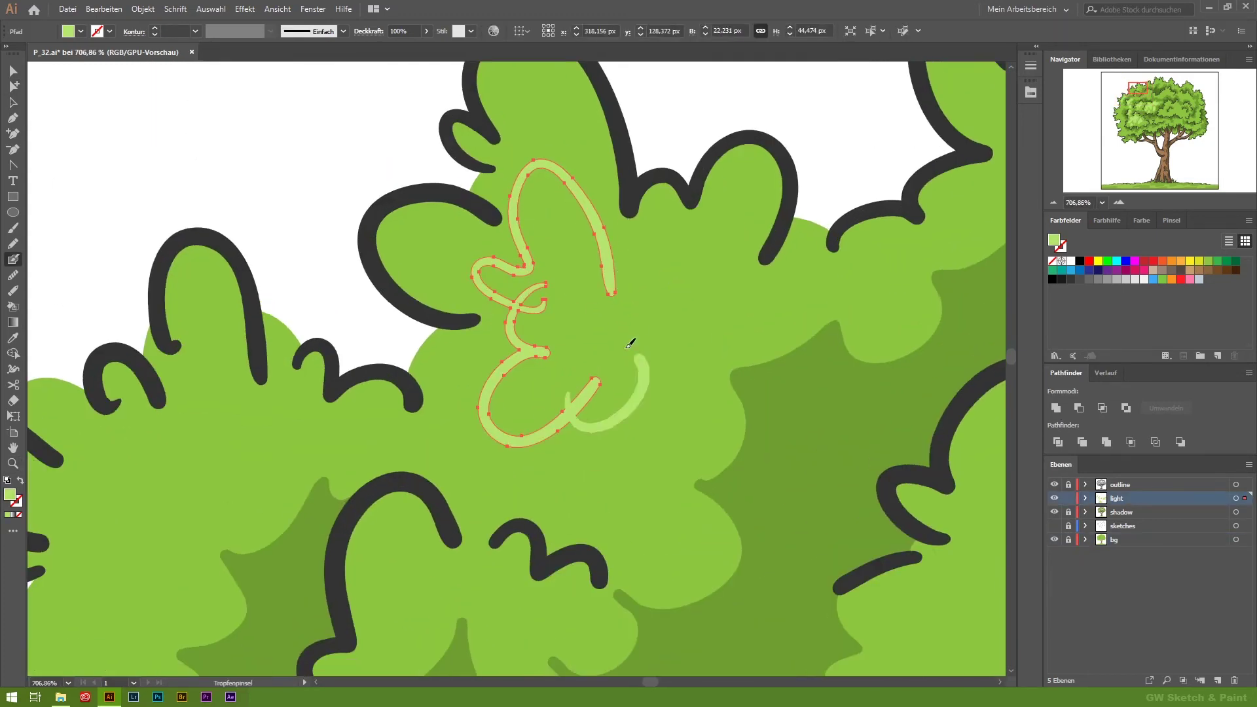
Paint highlight strokes in the top leaf cluster, then view the whole crown.
drag(537, 281, 621, 393)
drag(589, 471, 605, 498)
drag(403, 340, 425, 373)
key(z)
drag(685, 514, 561, 524)
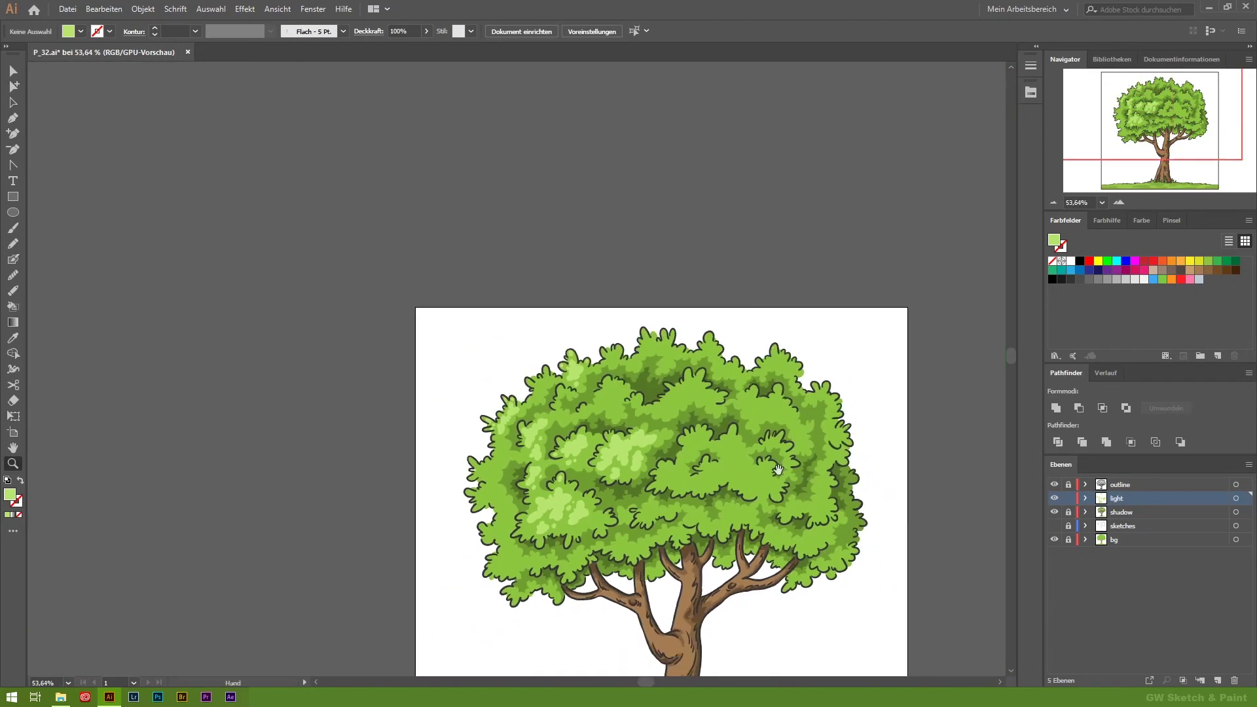
Lock and collapse the bg layer, then zoom in on the crown's left edge.
drag(473, 480, 589, 480)
click(1086, 540)
click(1069, 540)
click(1086, 540)
key(z)
scroll(517, 367, down, 3)
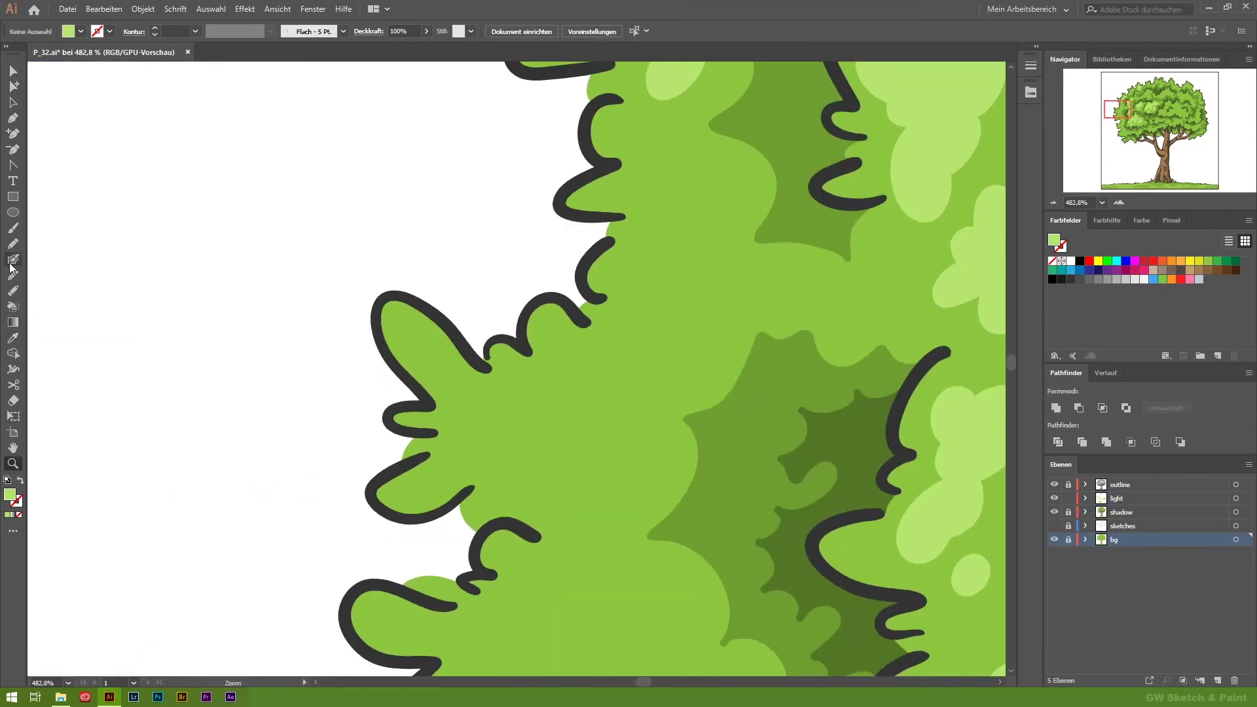
Paint light-green clover, heart and small dab highlights on the left leaf clusters.
mouse_move(493, 457)
mouse_down()
mouse_move(537, 409)
mouse_move(554, 440)
mouse_up()
drag(622, 458, 654, 452)
drag(655, 157, 677, 172)
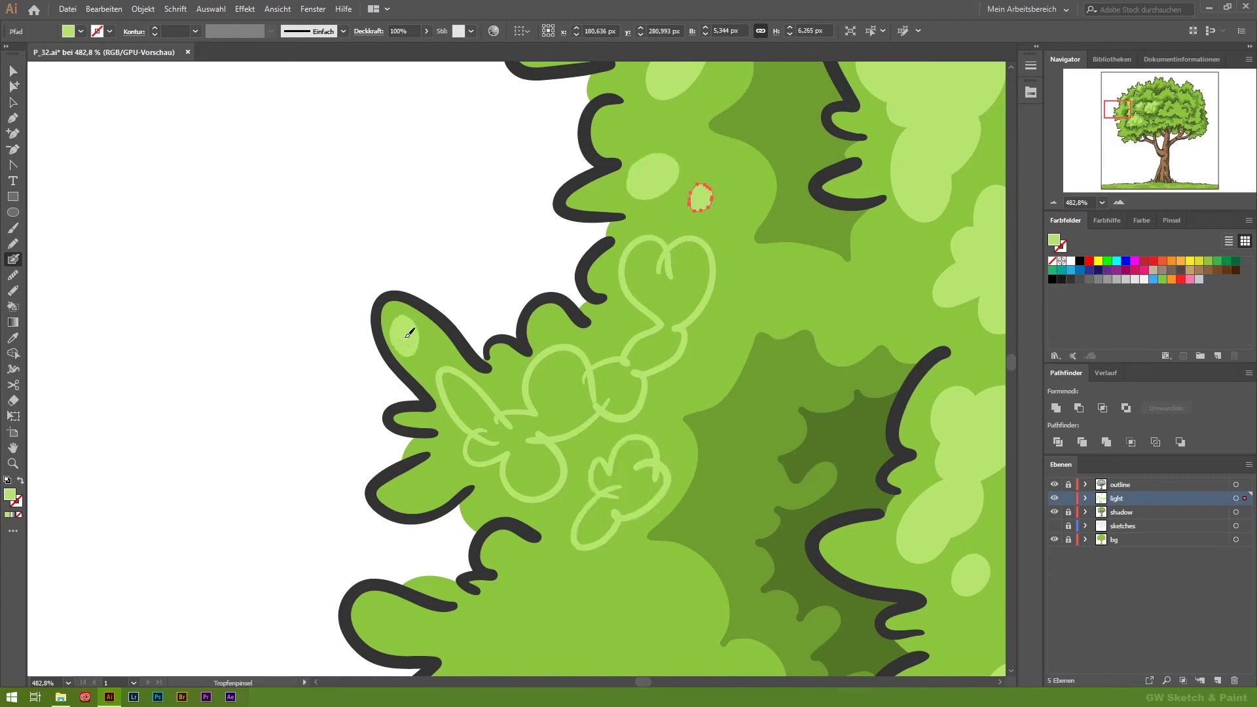
drag(655, 249, 668, 315)
drag(589, 458, 655, 498)
drag(654, 393, 596, 439)
drag(684, 347, 825, 338)
drag(695, 430, 720, 497)
Add a squiggly highlight, a lower clover, a small dot and another clover on the crown.
key(shift+b)
mouse_move(491, 330)
mouse_down()
mouse_move(645, 325)
mouse_move(721, 353)
mouse_up()
mouse_move(661, 472)
mouse_down()
mouse_move(617, 602)
mouse_move(751, 412)
mouse_up()
click(640, 437)
drag(347, 259, 365, 280)
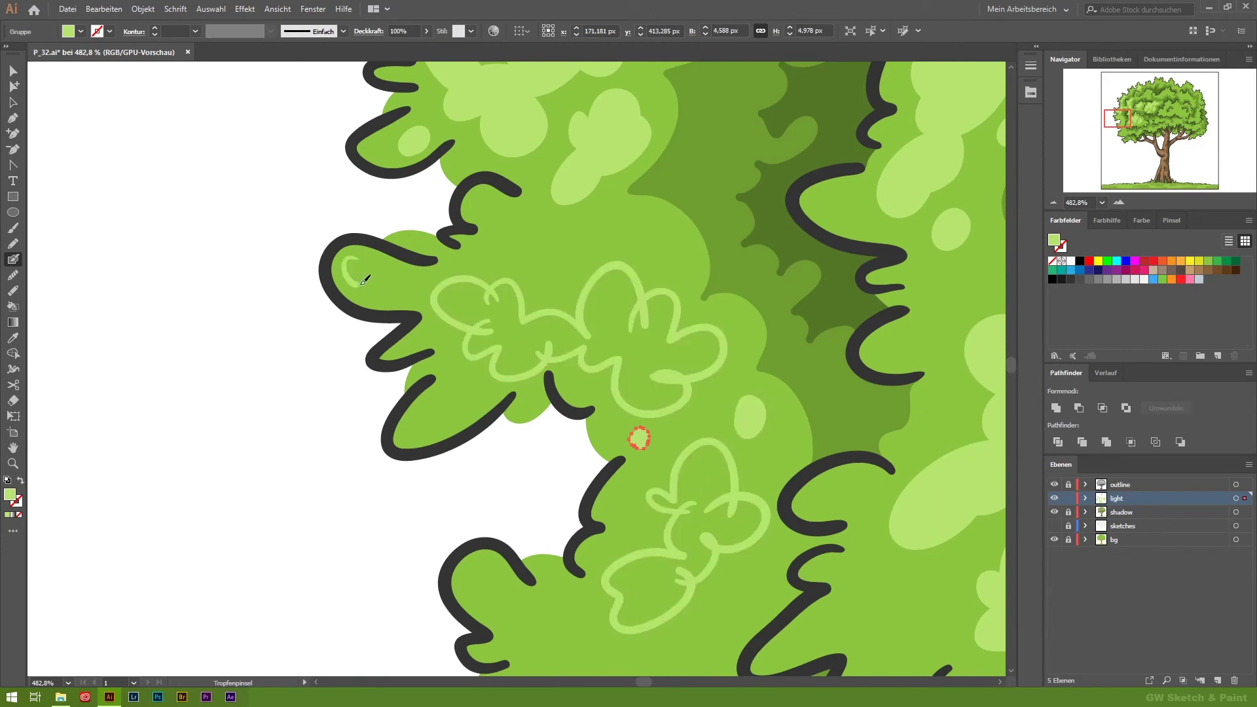
key(shift+b)
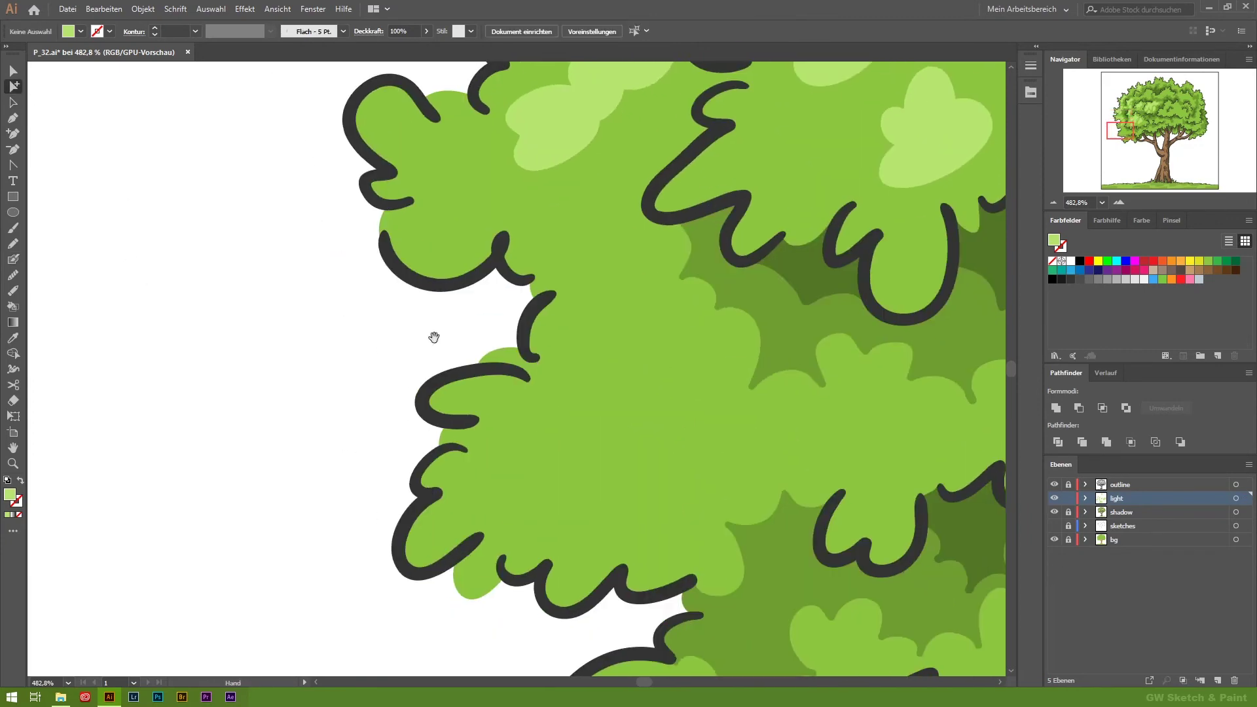
Paint a cloud-shaped highlight, left-foliage highlights and a lower-crown clover with oval dots.
mouse_move(655, 315)
mouse_down()
mouse_move(566, 399)
mouse_move(563, 308)
mouse_up()
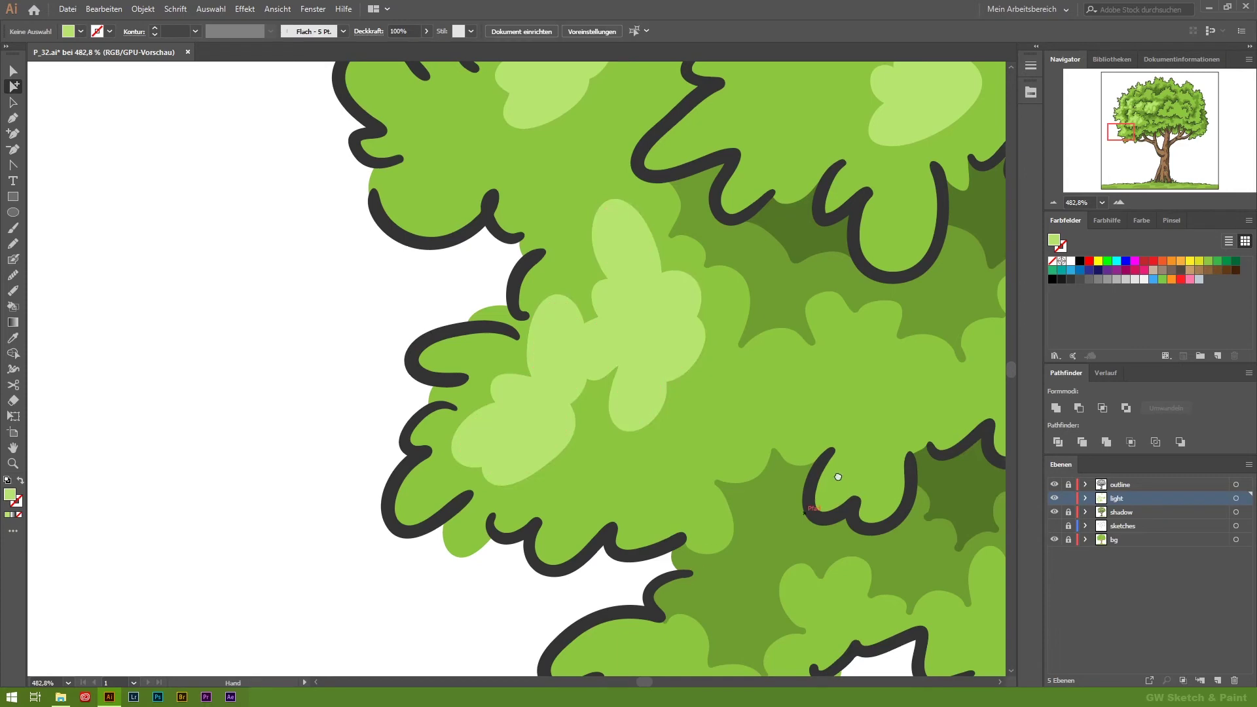
drag(655, 393, 459, 386)
drag(550, 393, 665, 400)
drag(485, 411, 502, 393)
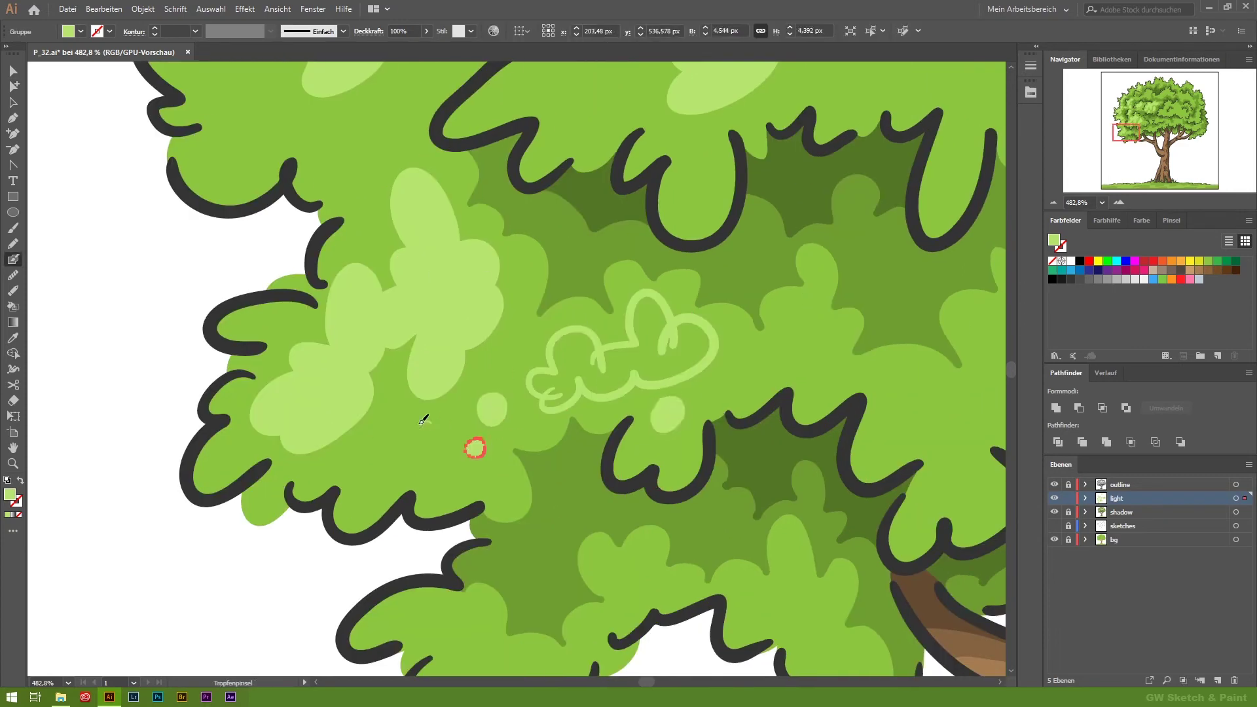
drag(589, 524, 605, 289)
drag(458, 419, 500, 478)
drag(566, 424, 565, 452)
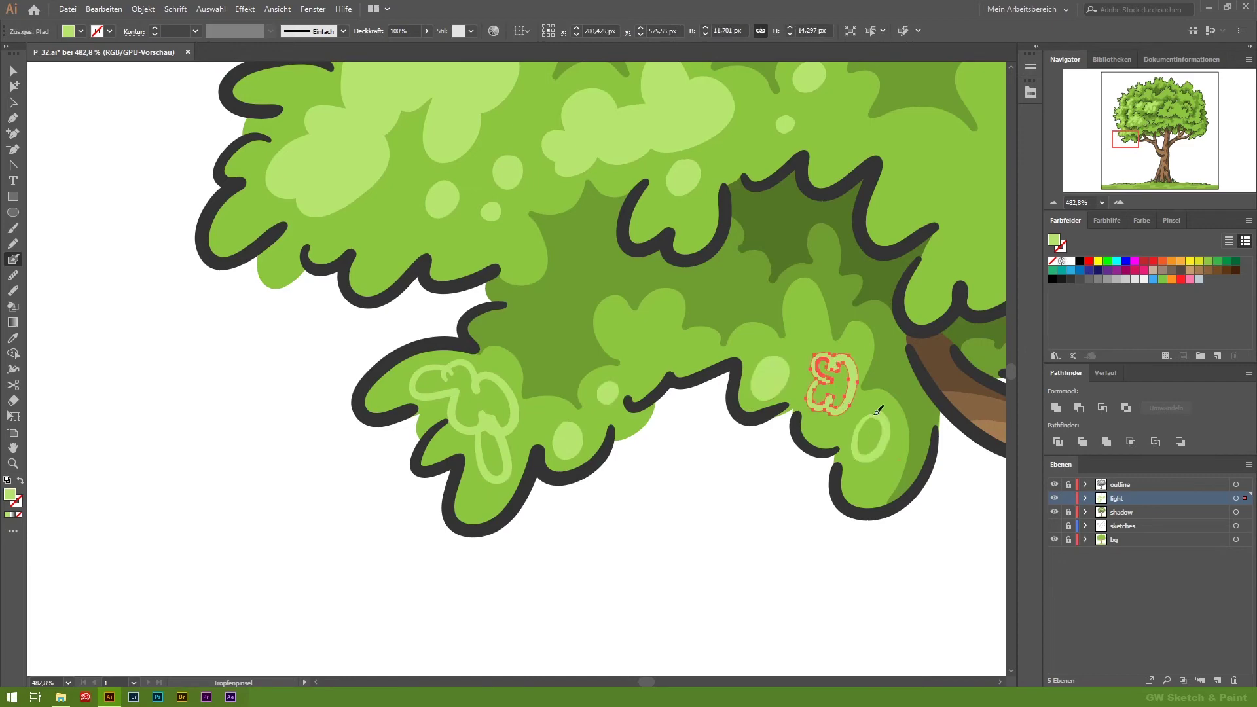
Deselect, then paint squiggle highlights above the trunk with small round and oval dots.
key(ctrl+shift+a)
key(z)
scroll(678, 469, down, 5)
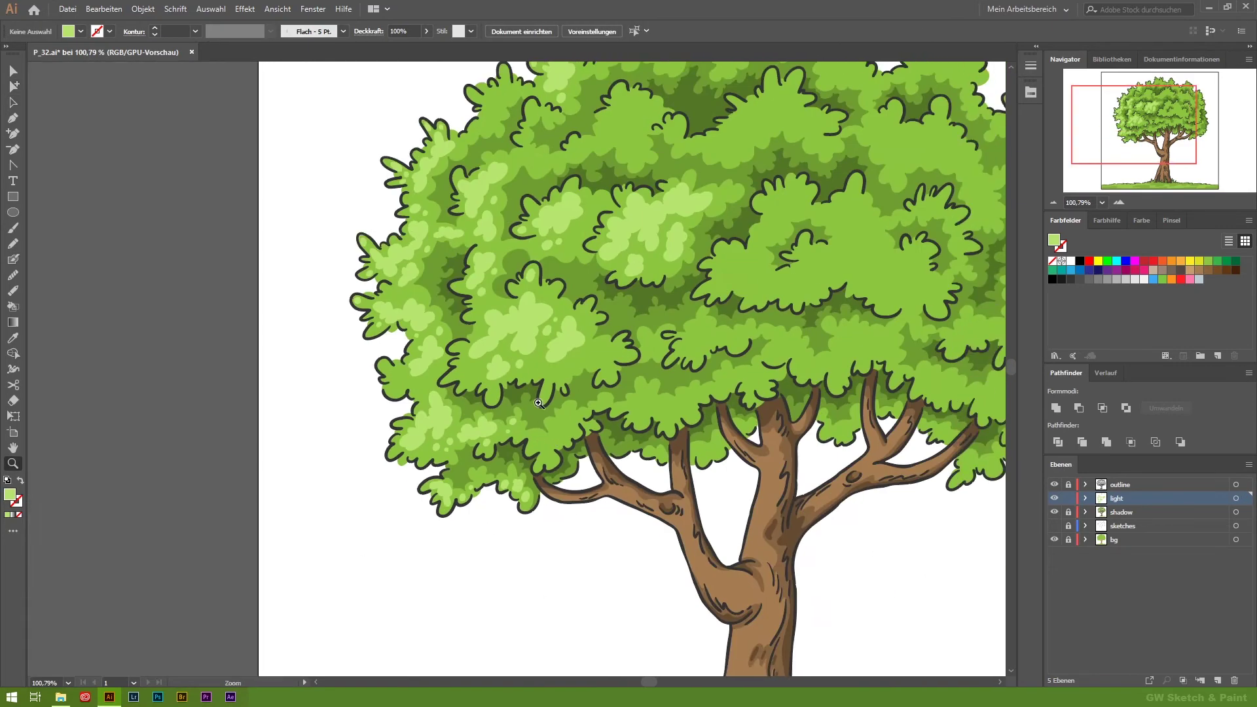
scroll(678, 468, up, 5)
drag(478, 511, 552, 391)
drag(543, 381, 577, 325)
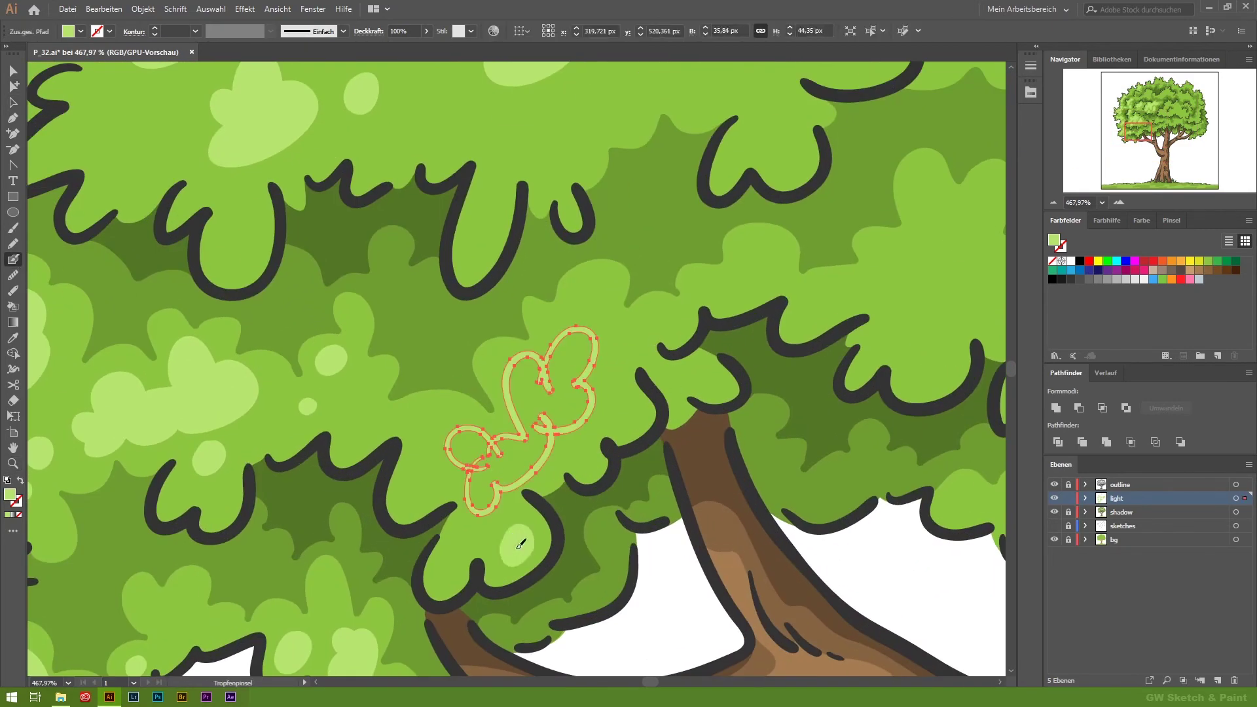
drag(517, 547, 520, 542)
drag(582, 278, 596, 298)
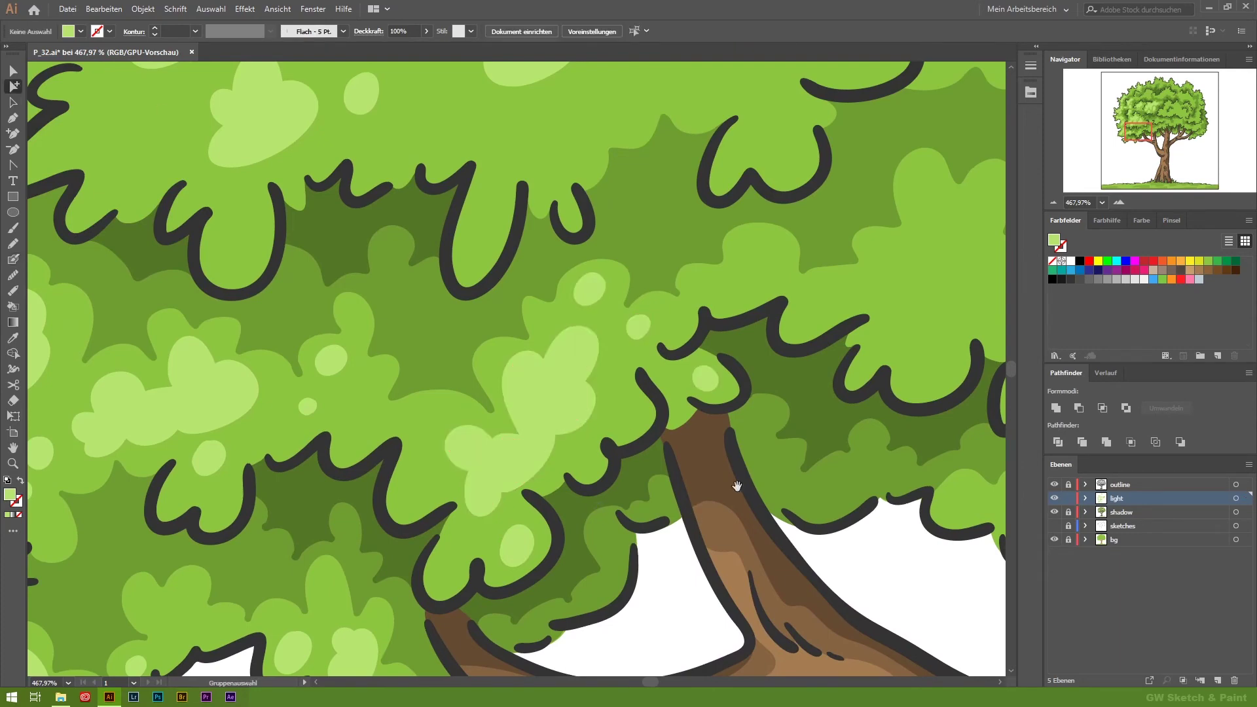
Add a leaf blob, a flower outline, a central squiggle, a dot and a C-shaped stroke.
key(shift+b)
scroll(595, 202, up, 3)
scroll(596, 202, right, 4)
drag(570, 208, 593, 223)
scroll(513, 198, down, 2)
scroll(513, 198, right, 2)
drag(654, 298, 658, 393)
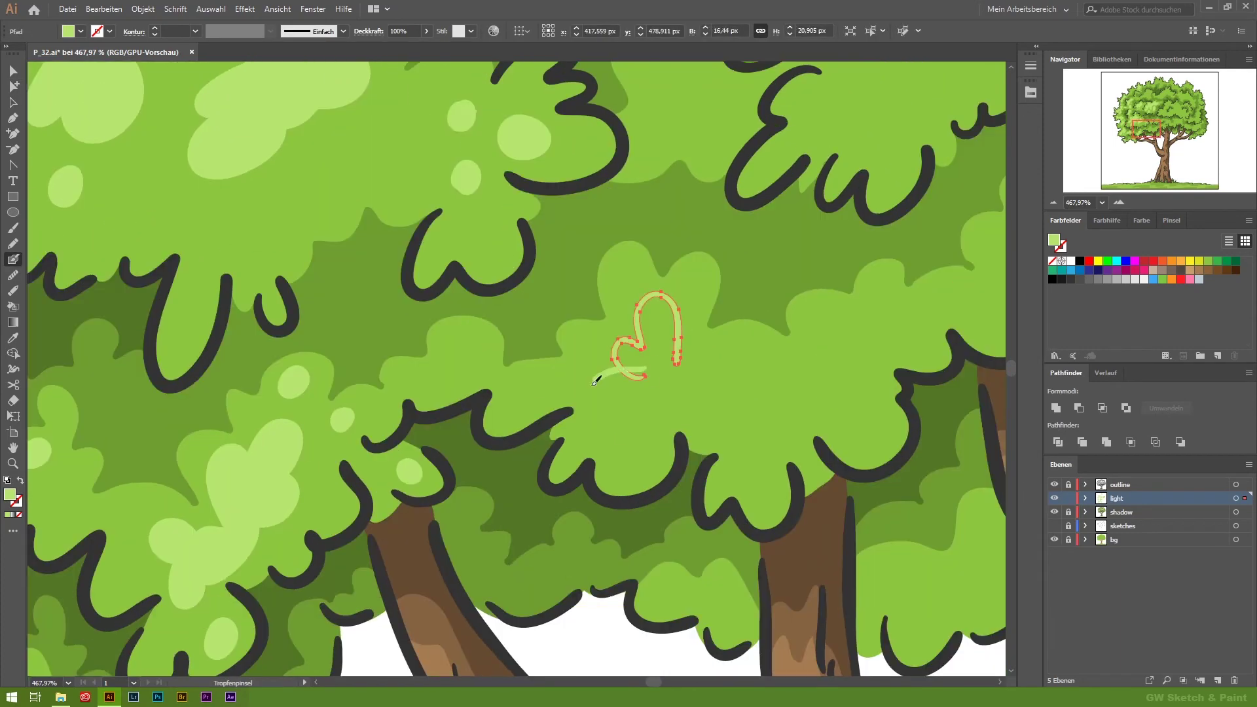
drag(839, 372, 791, 392)
drag(633, 463, 629, 463)
drag(879, 280, 881, 298)
Paint a butterfly-shaped light-green highlight on the crown.
key(shift+b)
scroll(517, 366, up, 5)
scroll(517, 366, right, 5)
mouse_move(592, 308)
mouse_down()
mouse_move(548, 365)
mouse_move(704, 328)
mouse_move(753, 342)
mouse_up()
Paint a flower highlight, a looped stroke and an E-shaped highlight stroke.
key(shift+b)
scroll(517, 367, up, 2)
scroll(517, 366, right, 5)
scroll(517, 366, down, 5)
drag(619, 344, 589, 448)
drag(501, 386, 487, 438)
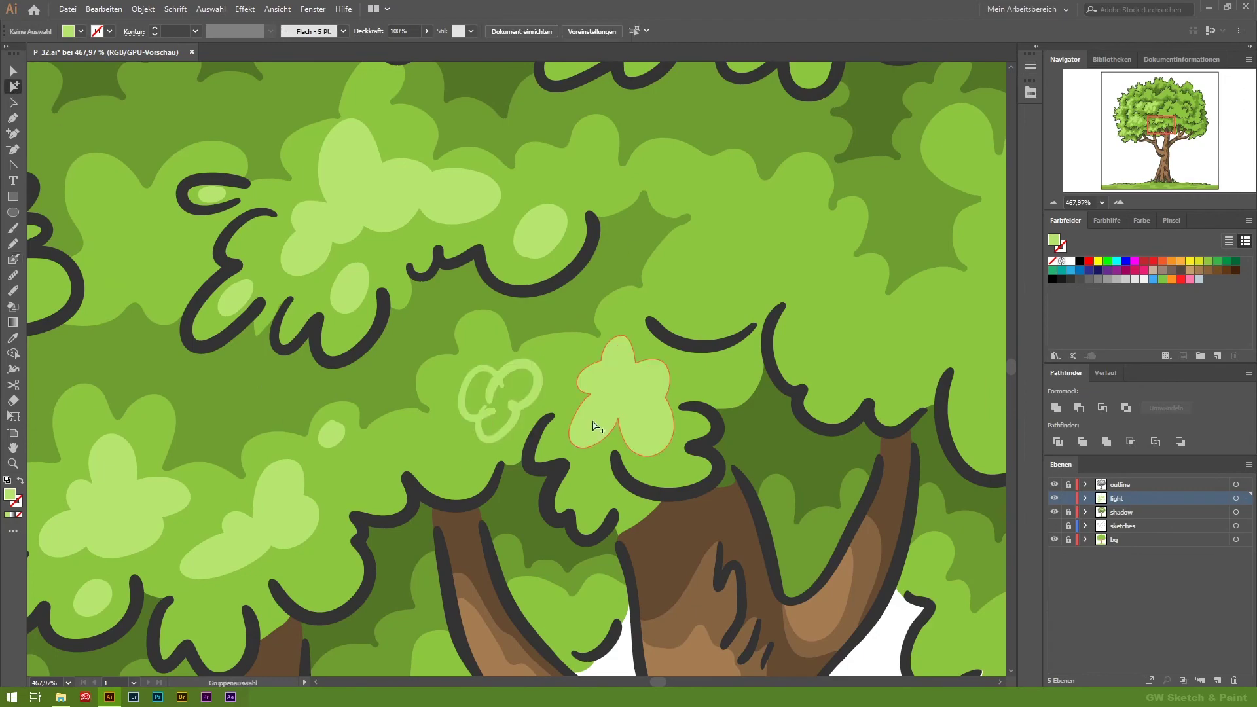
scroll(466, 469, up, 2)
scroll(466, 468, right, 2)
drag(664, 386, 691, 350)
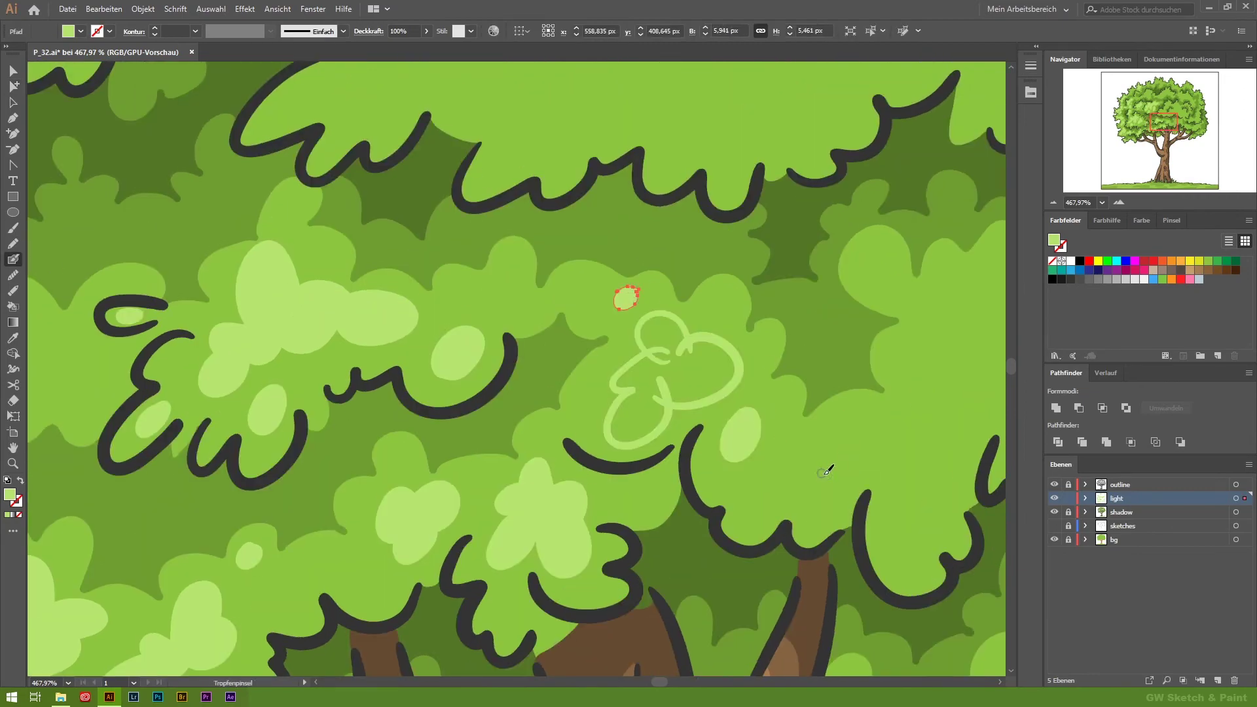
Paint an arc and looping flower highlight with oval dots in the upper-left canopy.
key(z)
drag(828, 462, 747, 453)
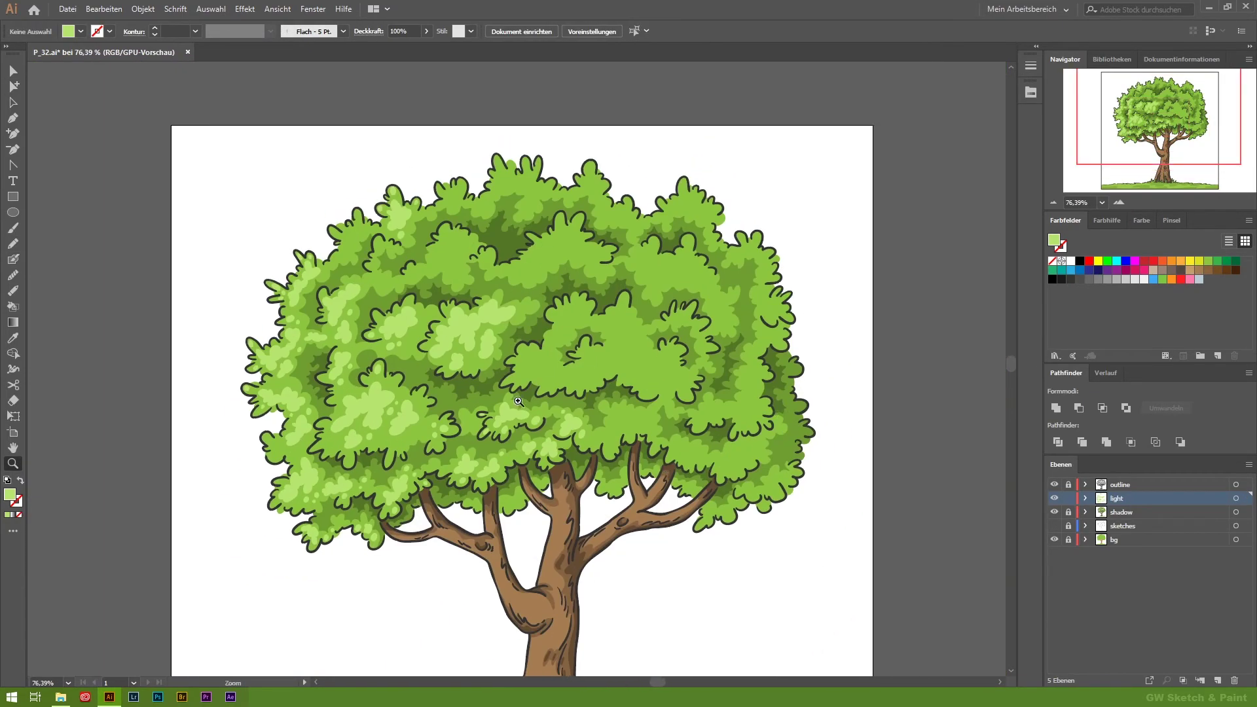
mouse_move(420, 249)
mouse_down()
mouse_move(498, 252)
mouse_move(452, 243)
mouse_up()
key(shift+b)
mouse_move(486, 286)
mouse_down()
mouse_move(539, 244)
mouse_move(524, 298)
mouse_up()
drag(419, 419, 458, 458)
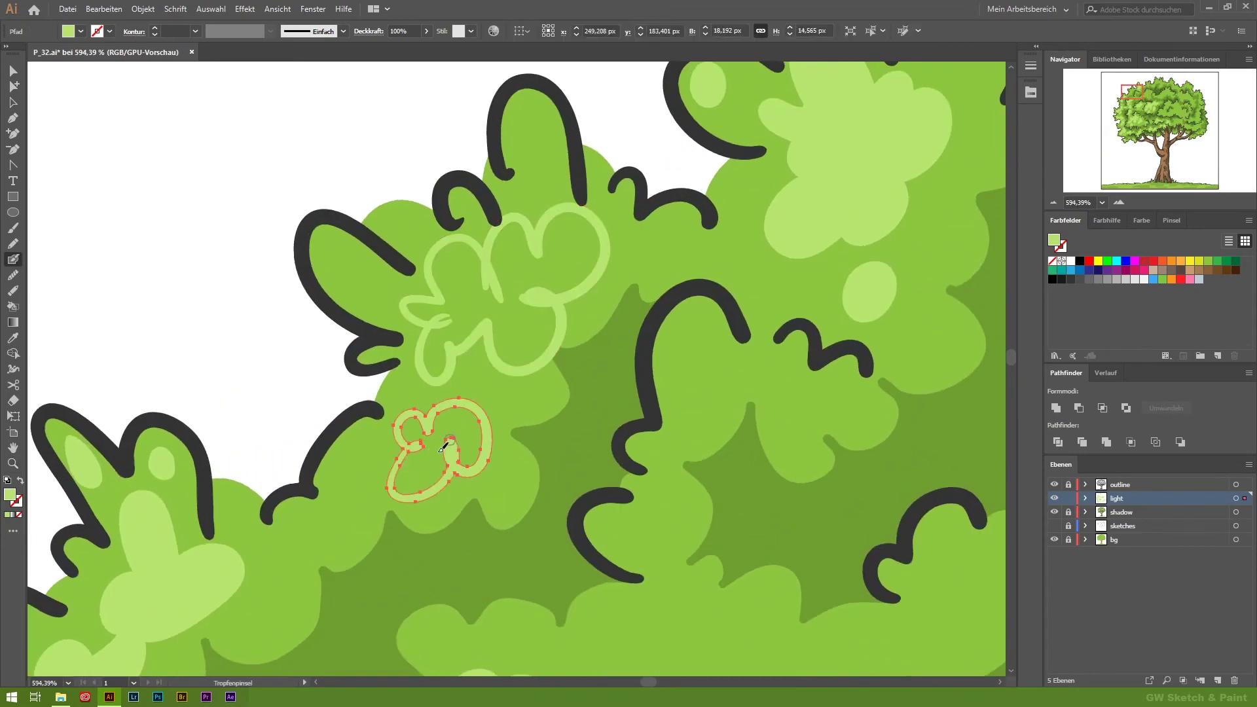
drag(517, 390, 514, 393)
drag(530, 111, 520, 122)
Add canopy flower highlights, long loops, an M-shaped stroke and several small dots and blobs.
key(shift+b)
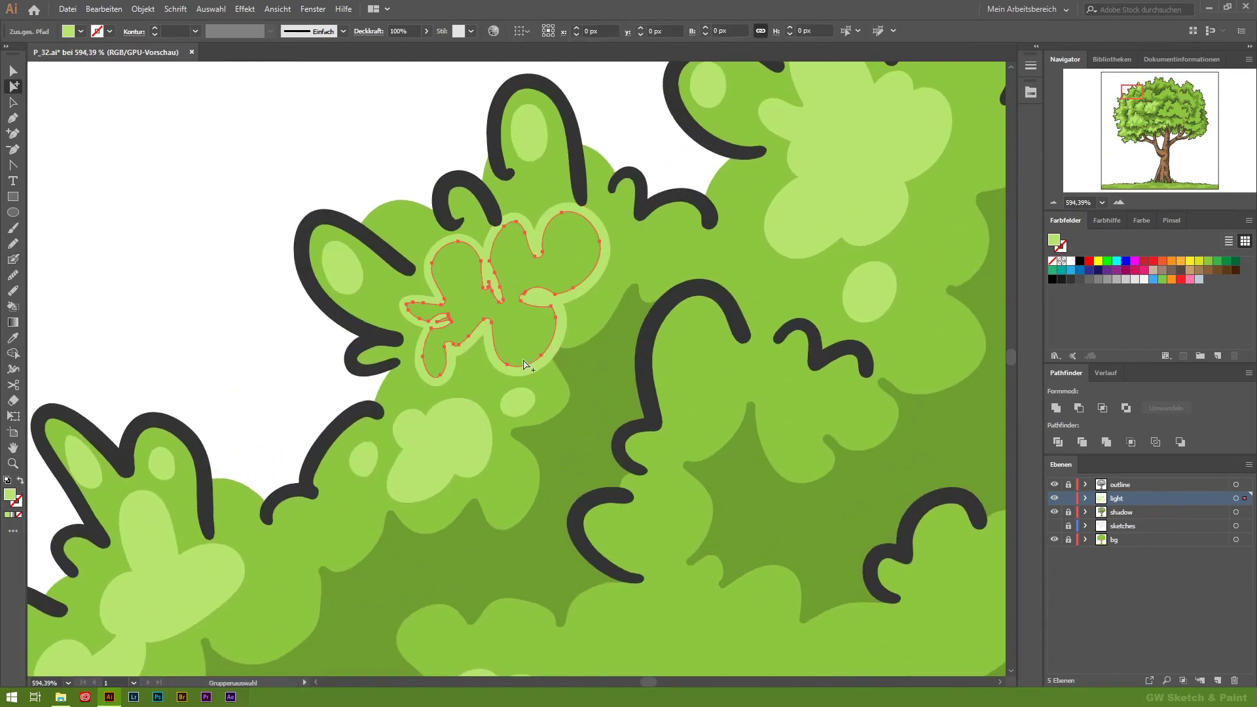
drag(589, 393, 527, 282)
drag(632, 210, 634, 266)
drag(593, 337, 599, 335)
drag(563, 445, 629, 406)
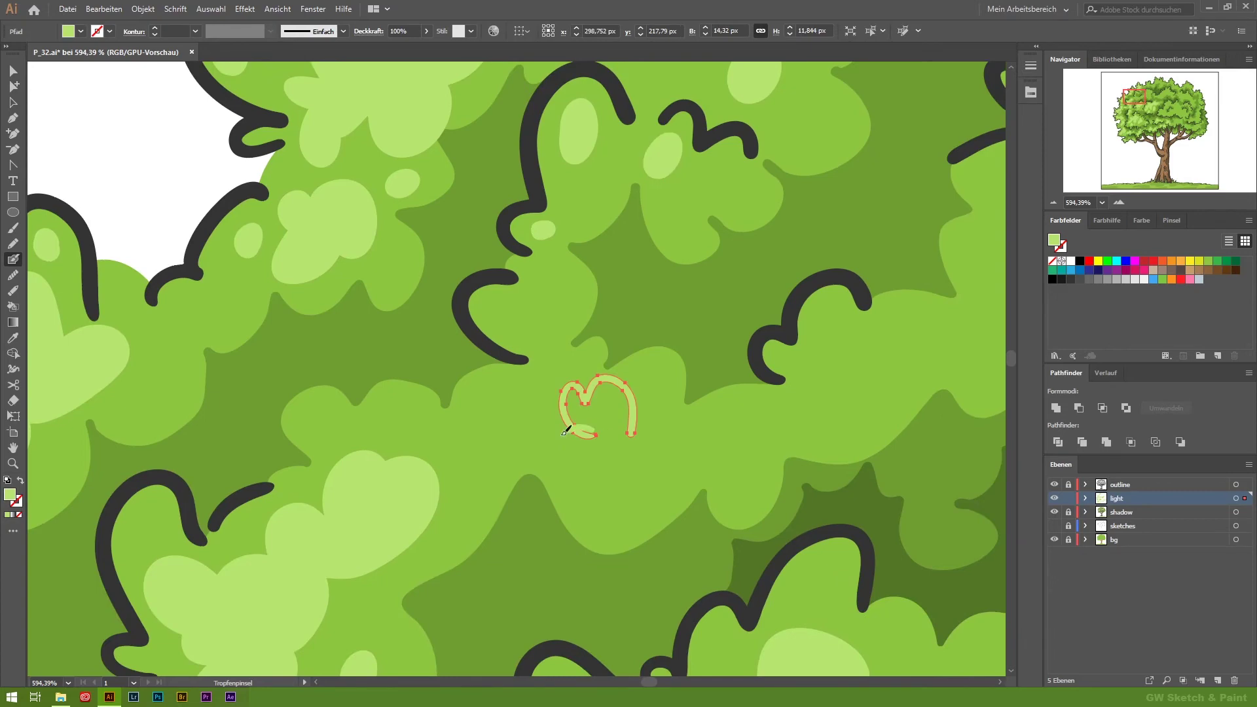
drag(459, 497, 616, 445)
mouse_move(708, 406)
mouse_down()
mouse_move(844, 341)
mouse_move(923, 347)
mouse_up()
click(451, 530)
drag(674, 324, 685, 340)
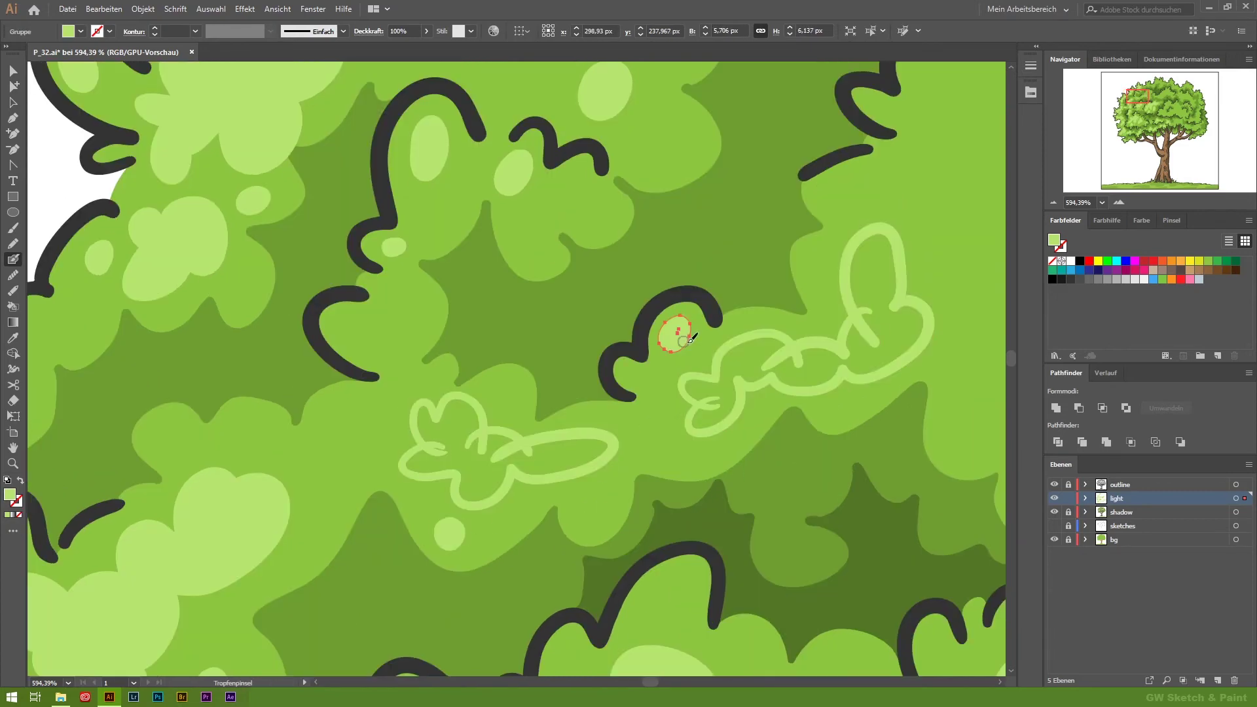
Paint flower loops, a U-shaped stroke and round and oval dots on the right foliage.
drag(611, 509, 218, 640)
drag(517, 294, 694, 249)
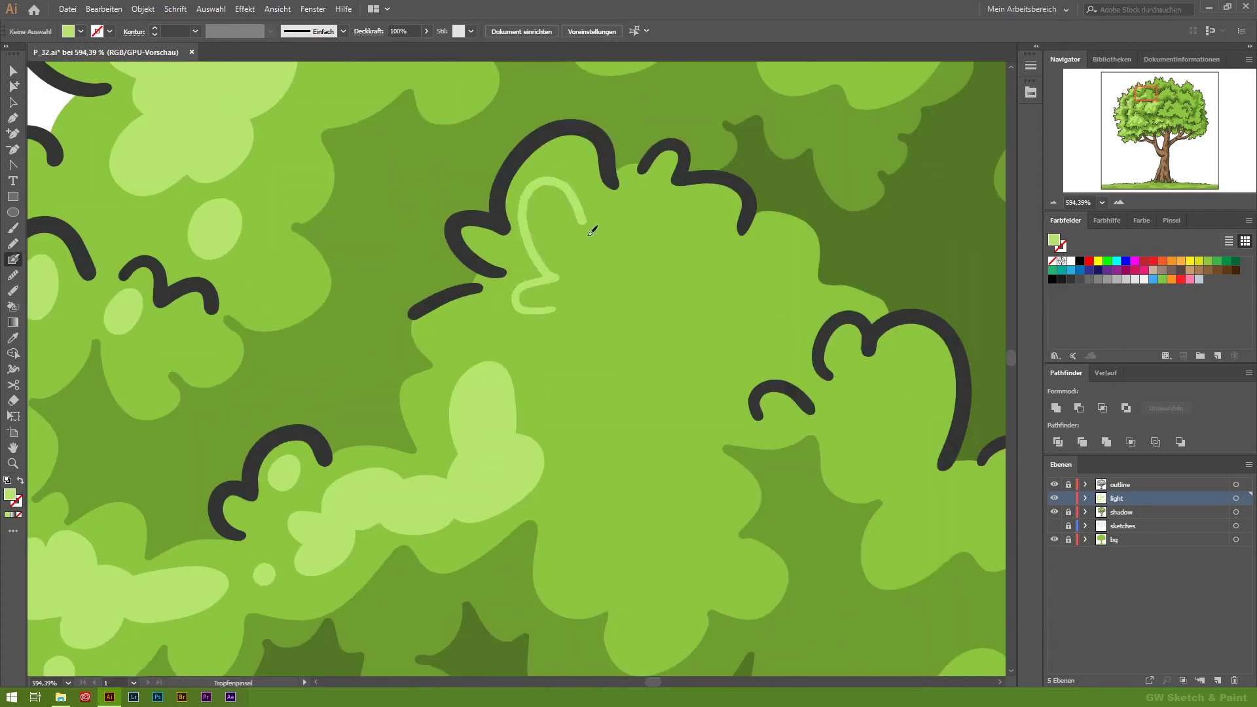
drag(630, 541, 608, 583)
drag(576, 497, 586, 517)
drag(569, 419, 589, 402)
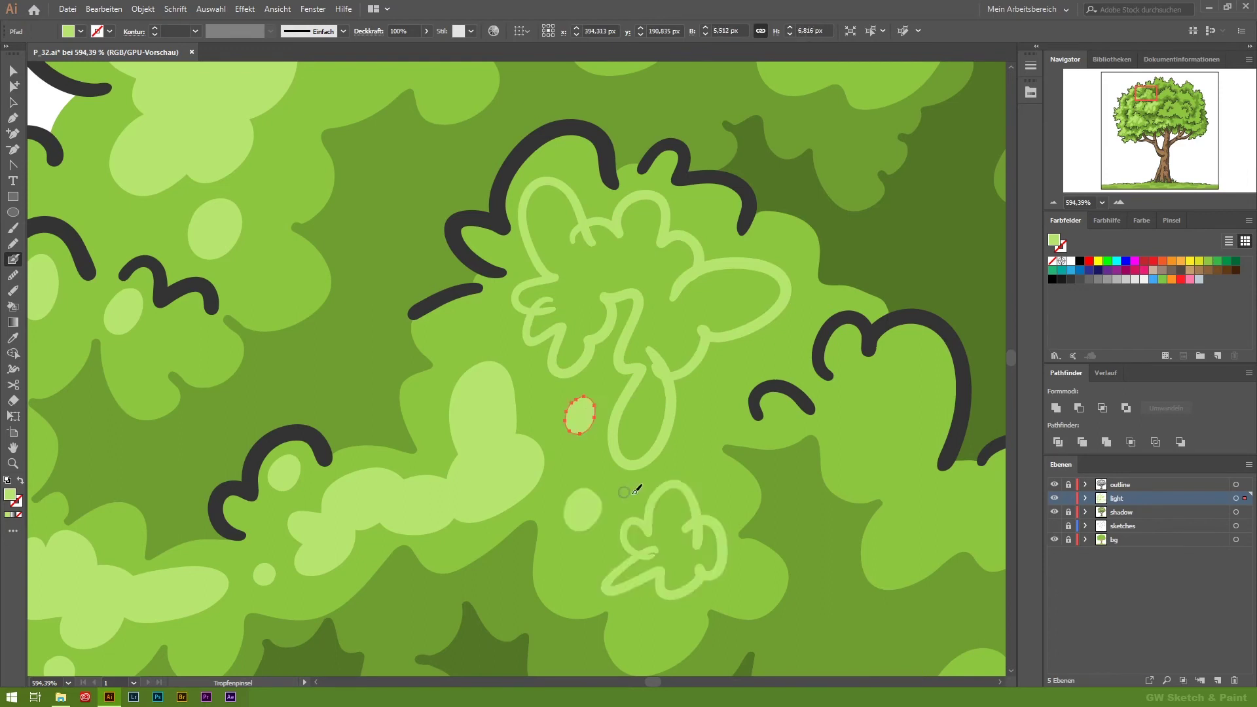
drag(681, 481, 259, 406)
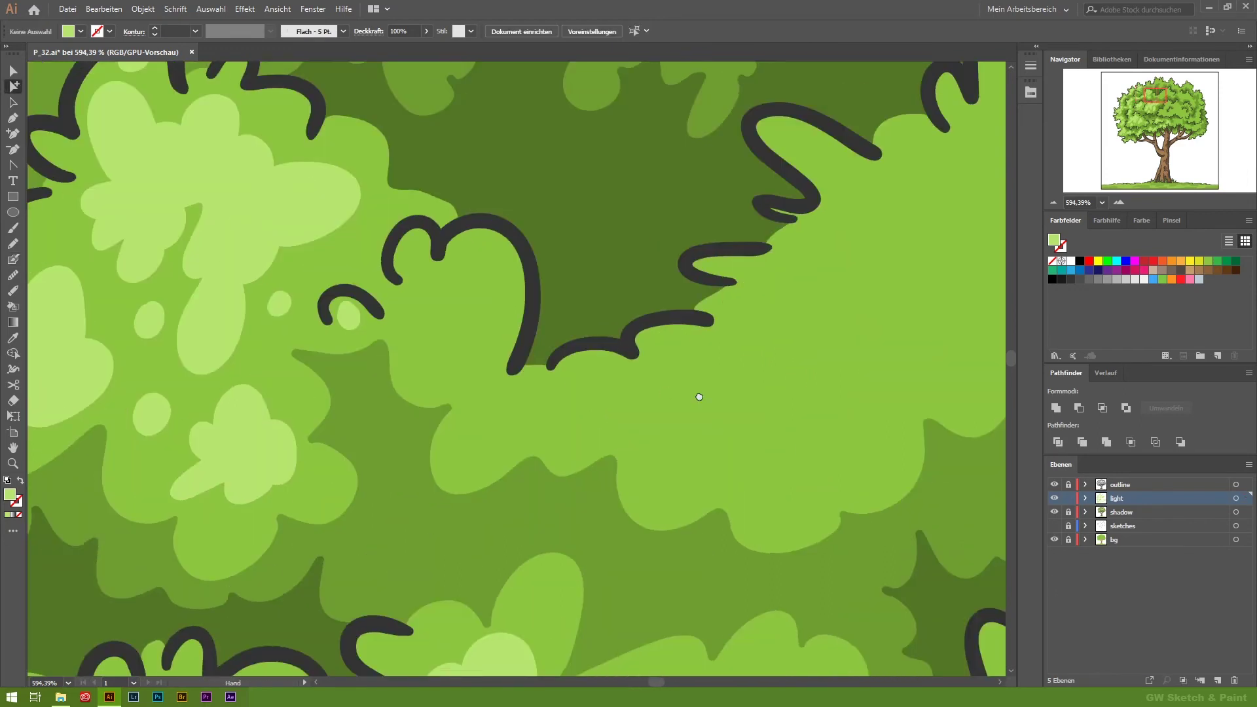
drag(479, 331, 462, 350)
drag(509, 422, 497, 458)
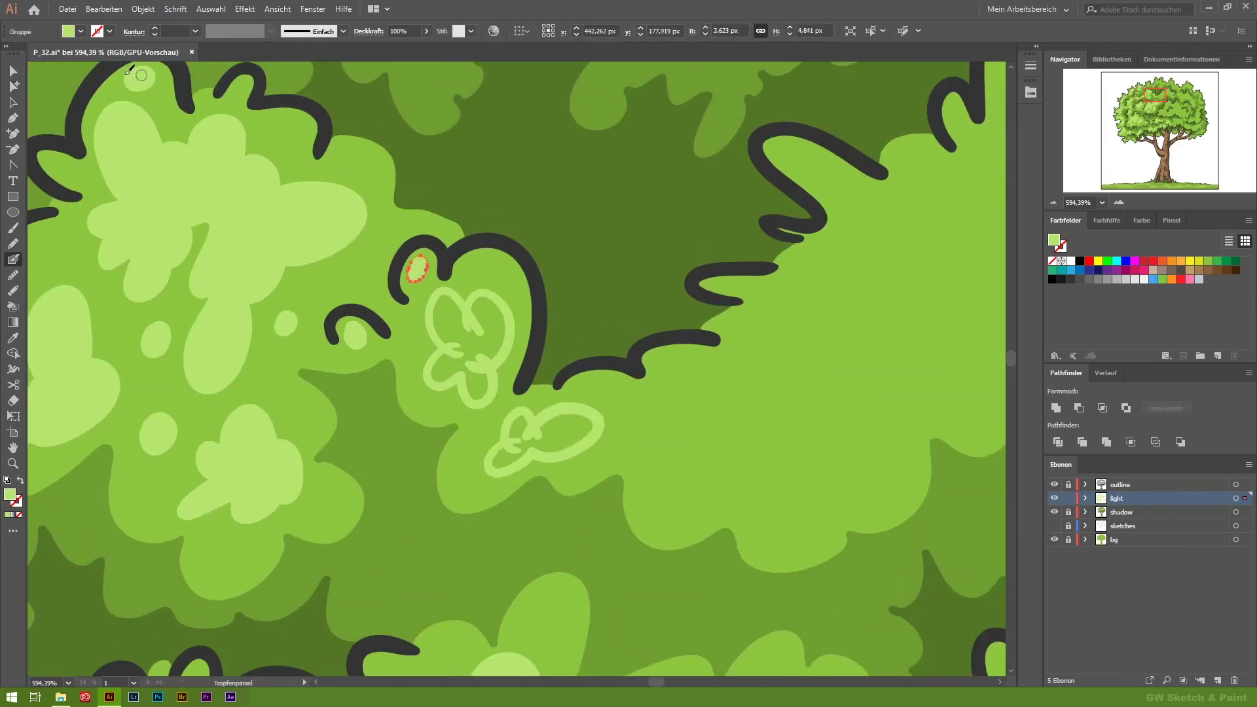
Paint looping flower highlights, blobs and oval dots across the top of the crown.
key(z)
alt+click(615, 371)
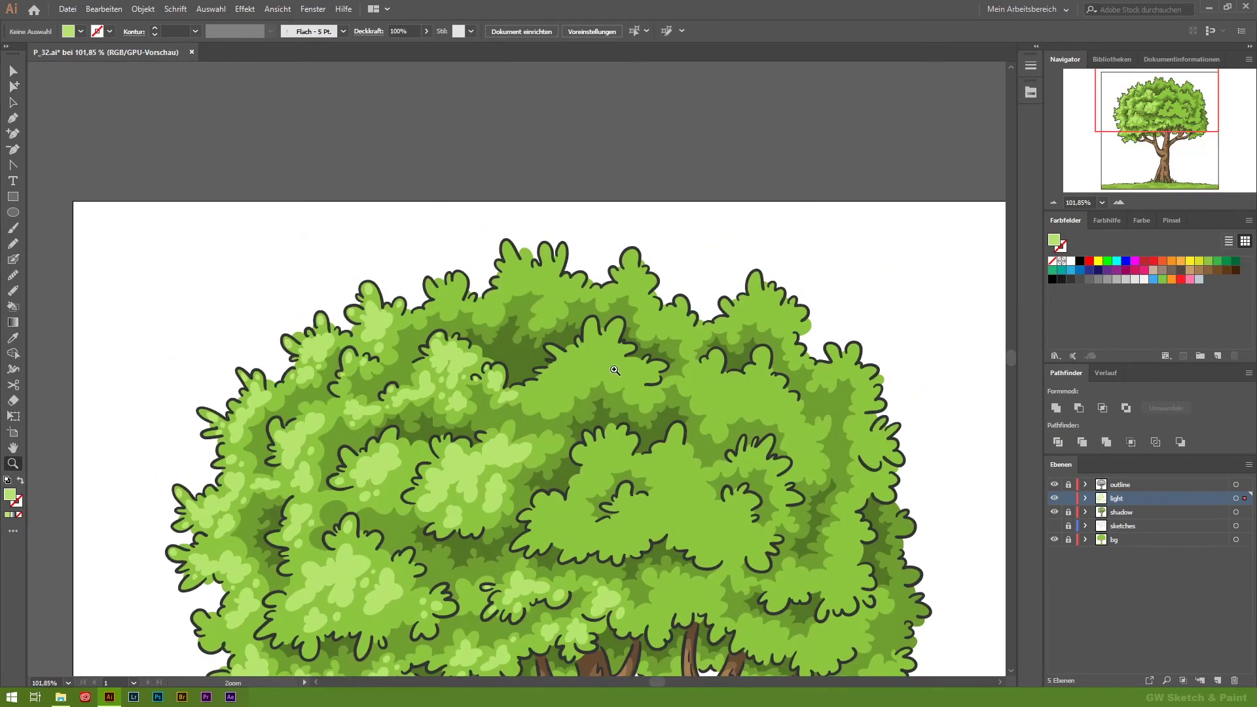
drag(483, 286, 556, 286)
key(shift+b)
drag(295, 338, 303, 357)
drag(485, 384, 501, 379)
drag(403, 354, 397, 383)
drag(615, 213, 720, 222)
drag(856, 316, 825, 317)
drag(773, 94, 775, 99)
drag(785, 167, 789, 187)
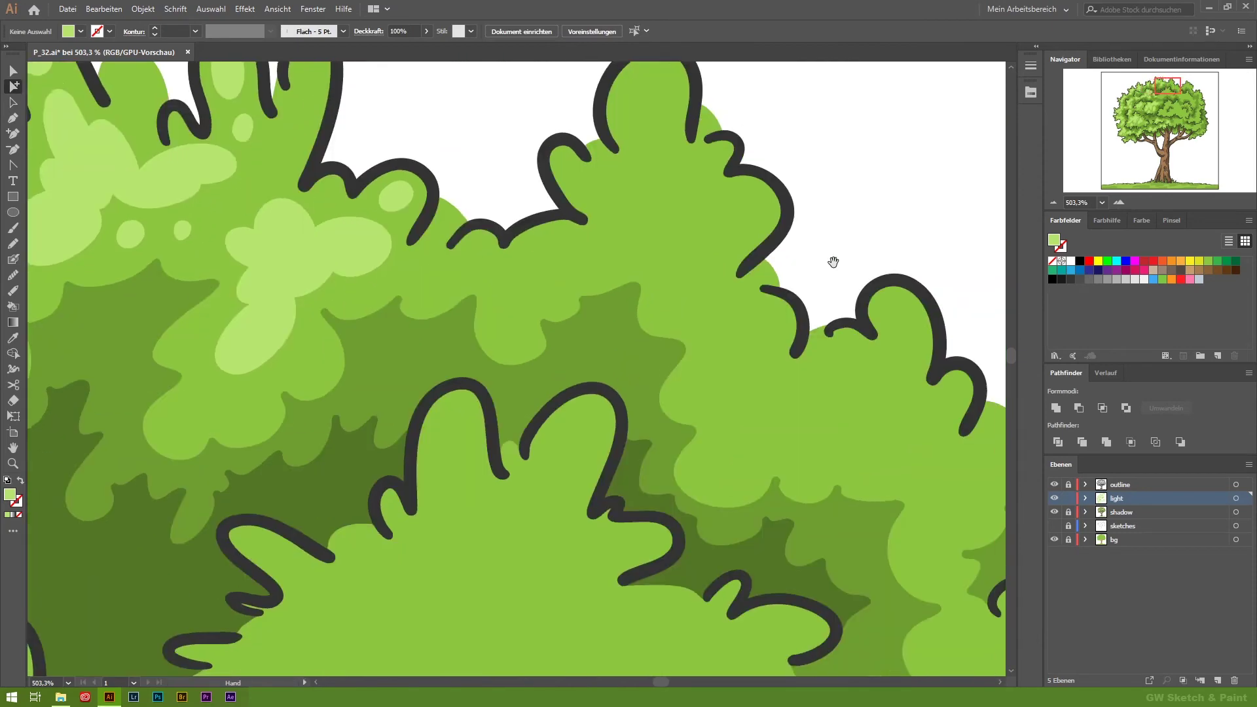
Add a flower highlight and a squiggle highlight on the next crown patches.
mouse_move(547, 278)
mouse_down()
mouse_move(597, 208)
mouse_move(557, 262)
mouse_up()
mouse_move(576, 353)
mouse_down()
mouse_move(632, 413)
mouse_move(701, 389)
mouse_up()
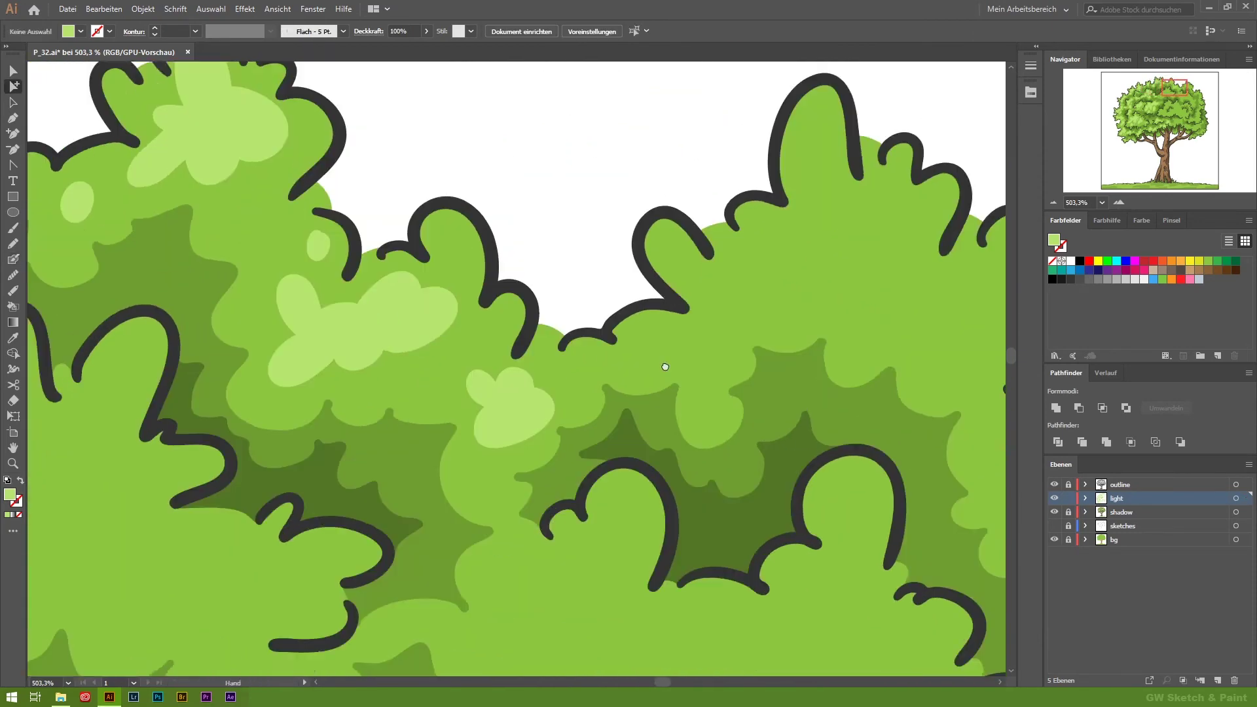
drag(665, 367, 505, 373)
key(shift+b)
drag(568, 313, 632, 257)
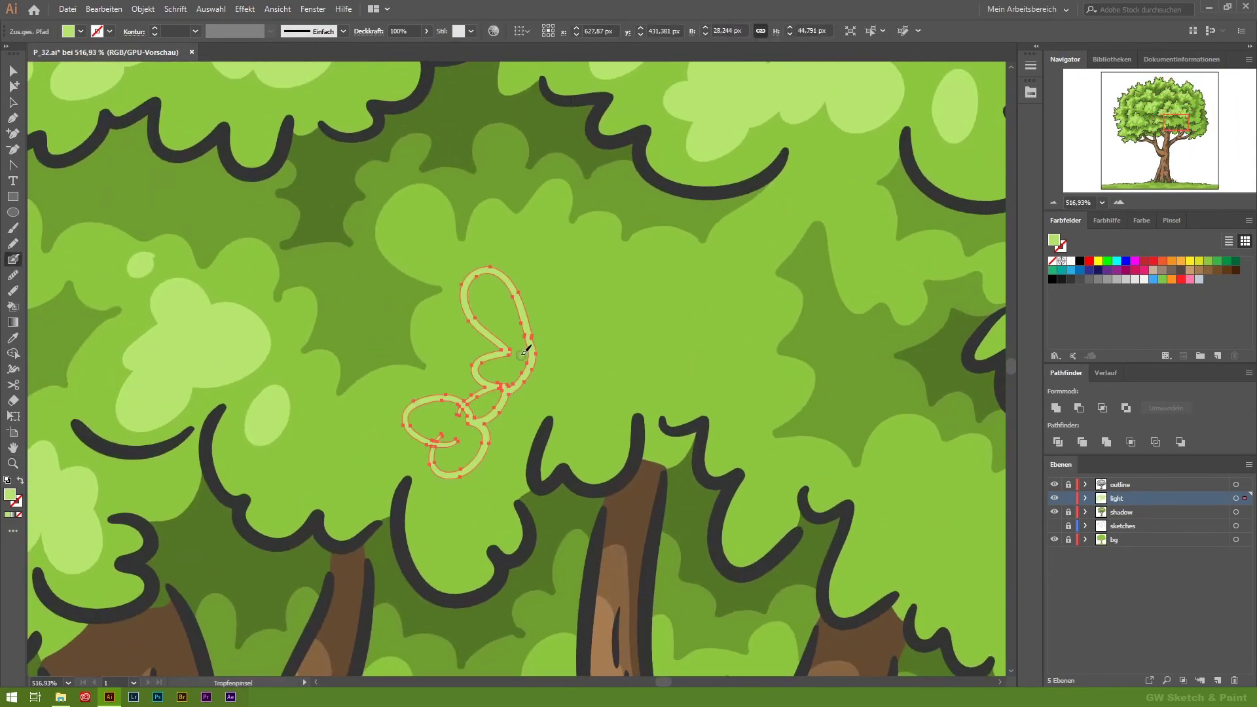
Add light-green oval dots and a short highlight stroke above the branches.
drag(437, 511, 457, 519)
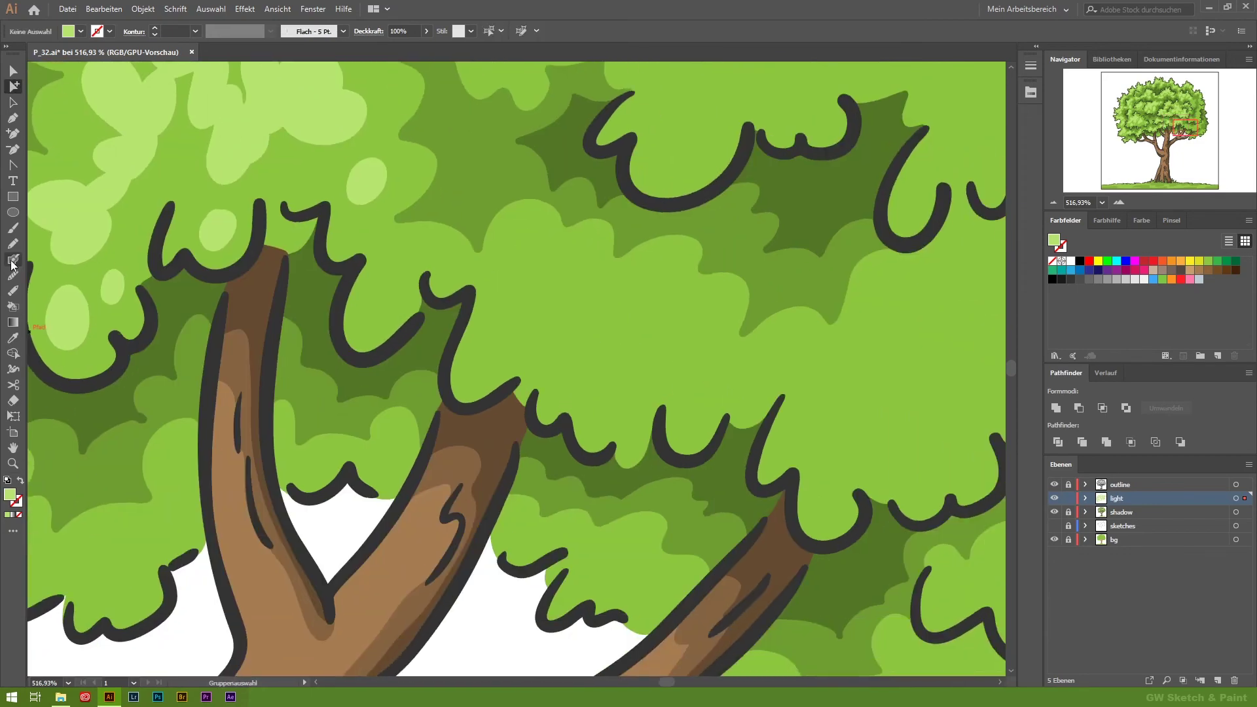
drag(694, 398, 692, 399)
drag(604, 396, 620, 392)
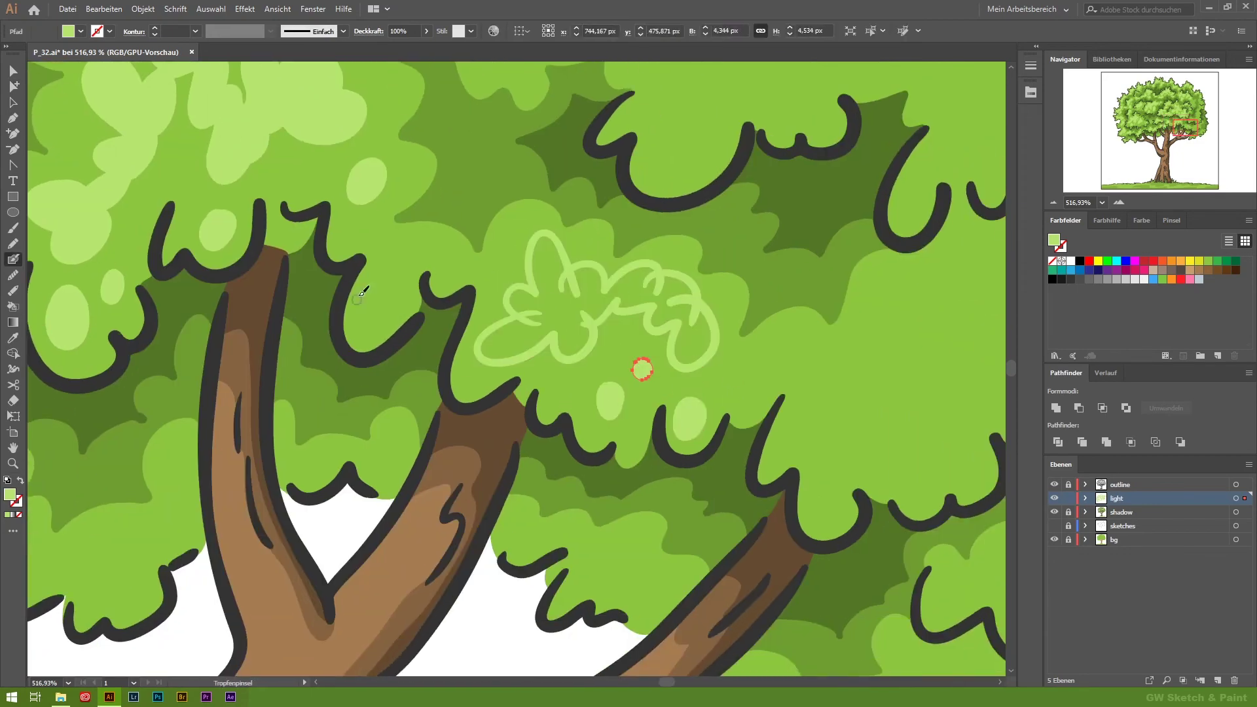
Zoom out in steps toward a view of the whole tree.
ctrl+alt+click(713, 296)
ctrl+alt+click(625, 406)
ctrl+alt+click(720, 419)
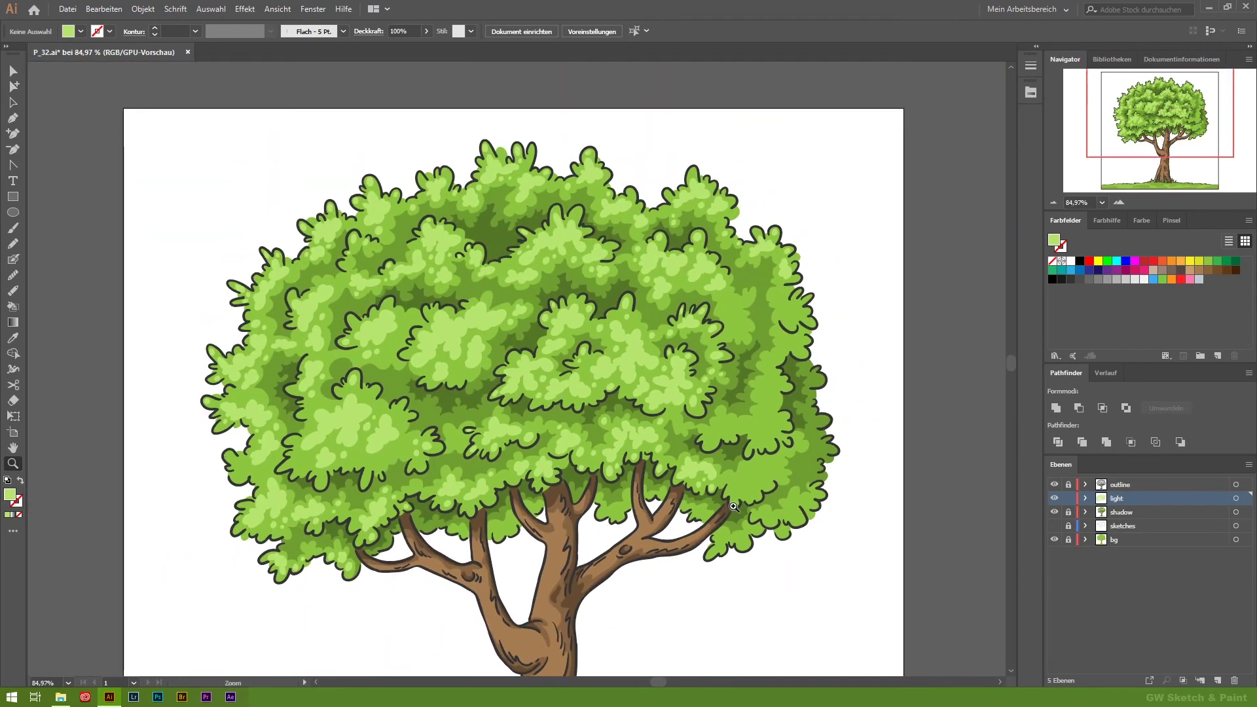
Zoom out and fit the whole artboard in the window.
ctrl+alt+click(764, 425)
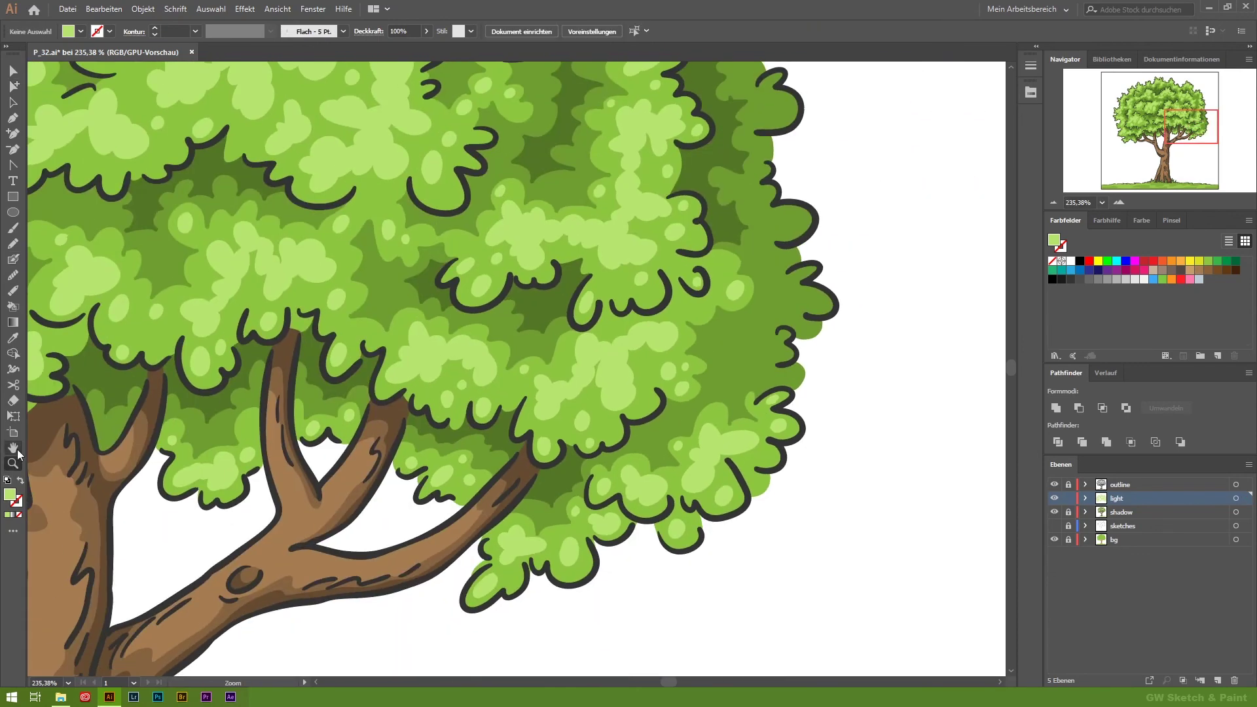
double_click(12, 448)
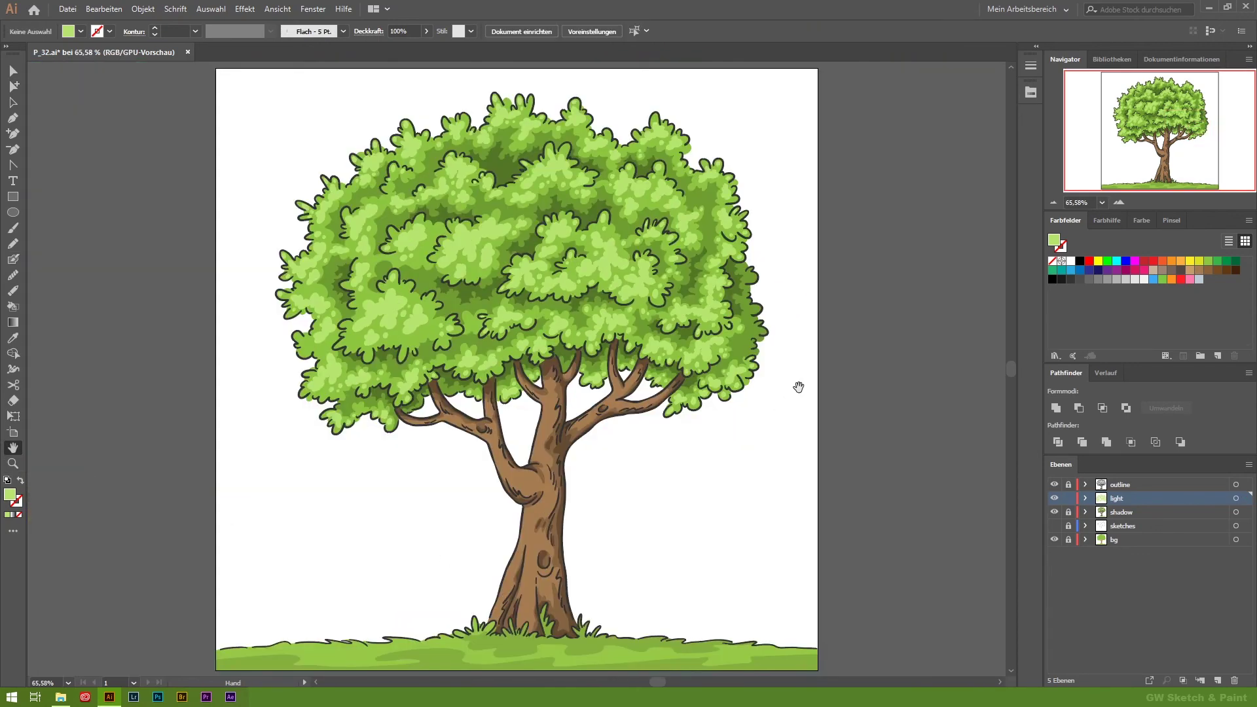
Group all the leaf highlight shapes on the light layer and lock them.
key(a)
click(402, 208)
key(ctrl+a)
key(ctrl+g)
key(ctrl+2)
Zoom into the trunk fork and add light brown highlight strokes on the trunk and branches.
key(z)
drag(39, 470, 99, 463)
drag(587, 354, 1147, 301)
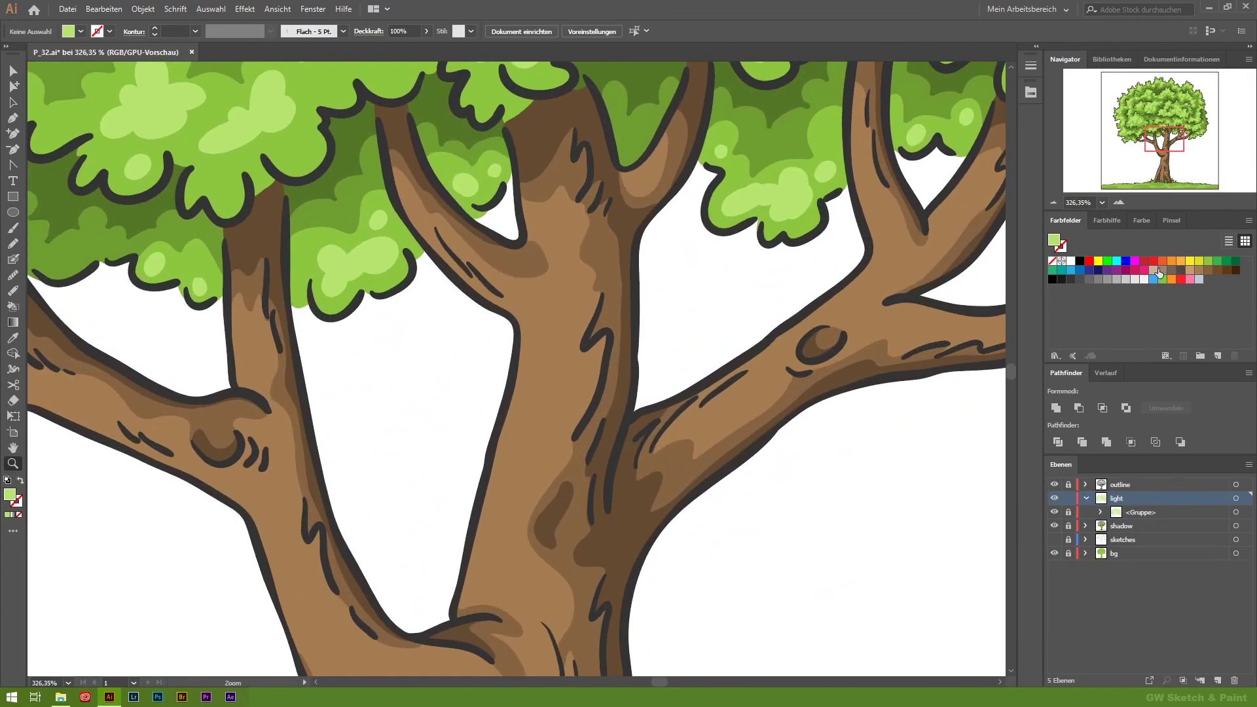
drag(529, 324, 482, 580)
drag(547, 475, 527, 593)
drag(599, 347, 584, 405)
drag(400, 177, 488, 291)
drag(541, 222, 555, 383)
drag(971, 160, 930, 220)
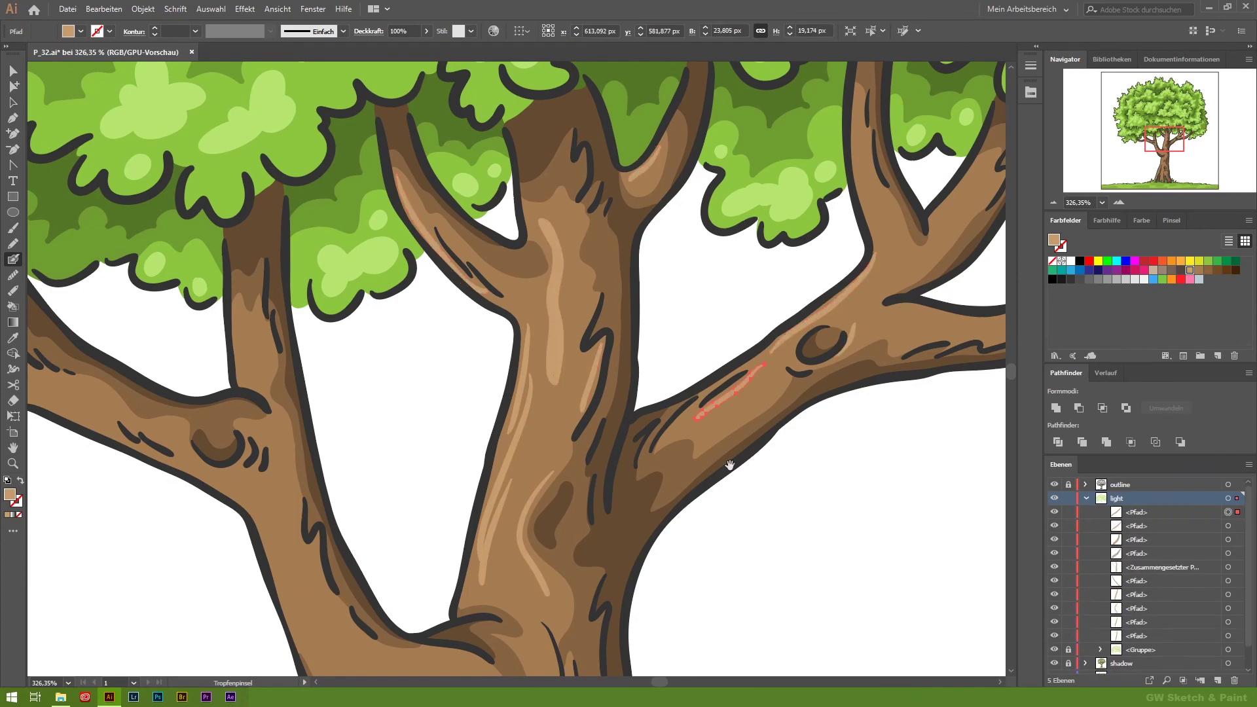
Add a looping light brown highlight at the trunk fork and strokes on the left branch.
drag(916, 294, 652, 416)
drag(804, 414, 596, 446)
drag(564, 516, 581, 225)
mouse_move(308, 180)
mouse_down()
mouse_move(498, 342)
mouse_move(471, 366)
mouse_up()
drag(592, 379, 579, 458)
mouse_move(285, 110)
mouse_down()
mouse_move(504, 332)
mouse_move(386, 315)
mouse_up()
drag(245, 294, 105, 304)
Add light brown highlights beside the knothole and down the trunk's left side.
drag(832, 464, 776, 157)
drag(775, 351, 775, 148)
drag(734, 316, 691, 371)
drag(599, 209, 562, 563)
mouse_move(605, 301)
mouse_down()
mouse_move(589, 550)
mouse_move(606, 458)
mouse_up()
key(ctrl+shift+a)
key(shift+b)
mouse_move(583, 76)
mouse_down()
mouse_move(529, 281)
mouse_move(425, 566)
mouse_up()
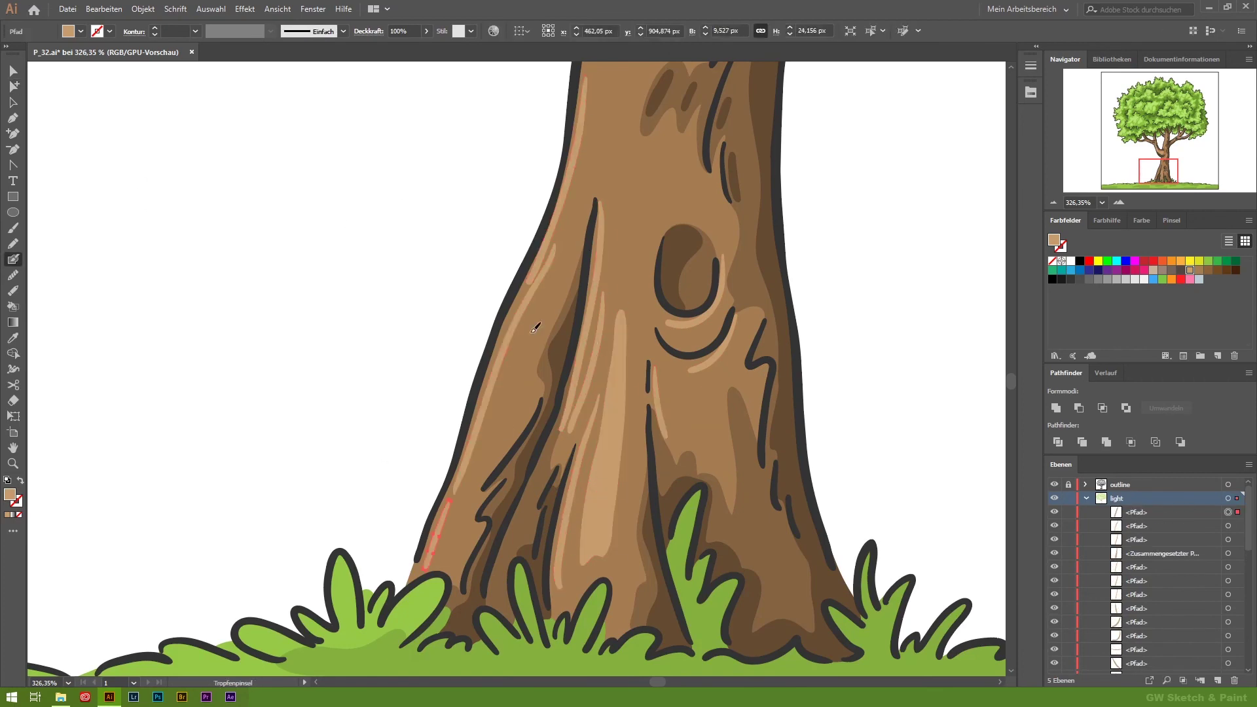
Add a highlight blob on the upper trunk and another trunk stroke.
drag(590, 98, 543, 302)
drag(593, 229, 625, 370)
key(ctrl+shift+a)
key(z)
drag(818, 471, 703, 471)
mouse_move(572, 518)
mouse_down()
mouse_move(688, 518)
mouse_move(625, 314)
mouse_up()
key(shift+b)
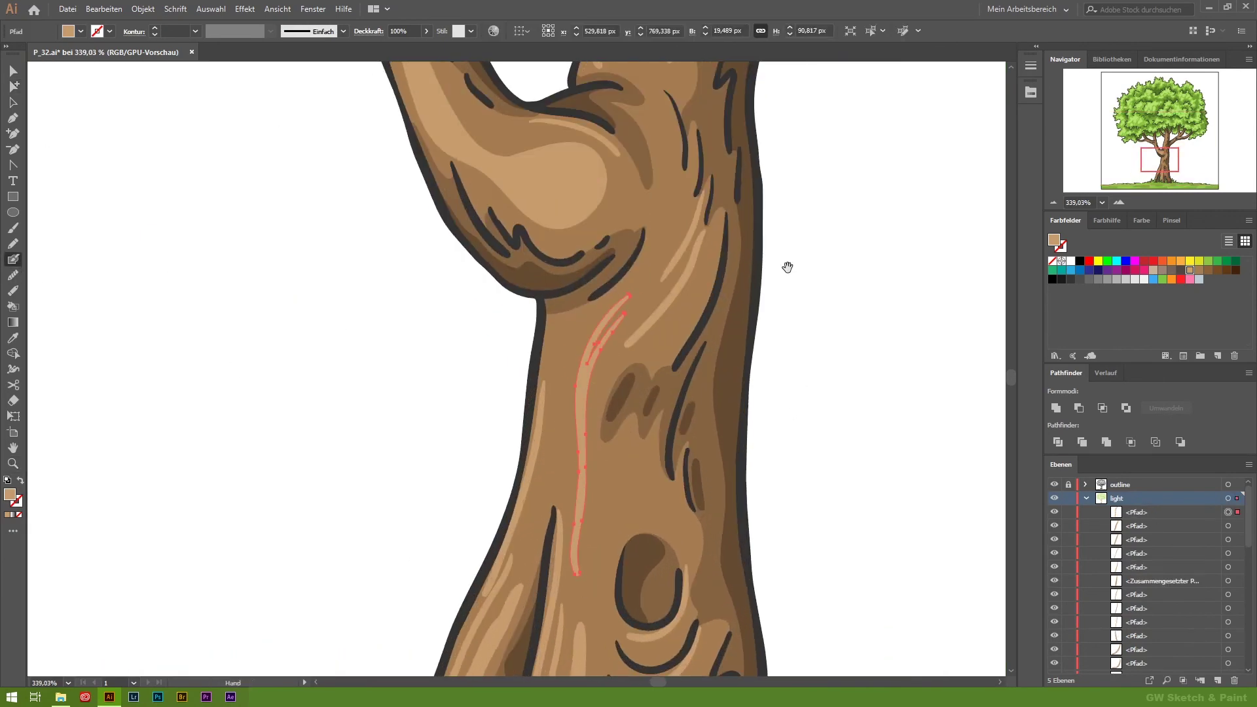
Add short light brown highlights near the knot and on the upper branches.
drag(787, 268, 792, 589)
drag(393, 274, 375, 303)
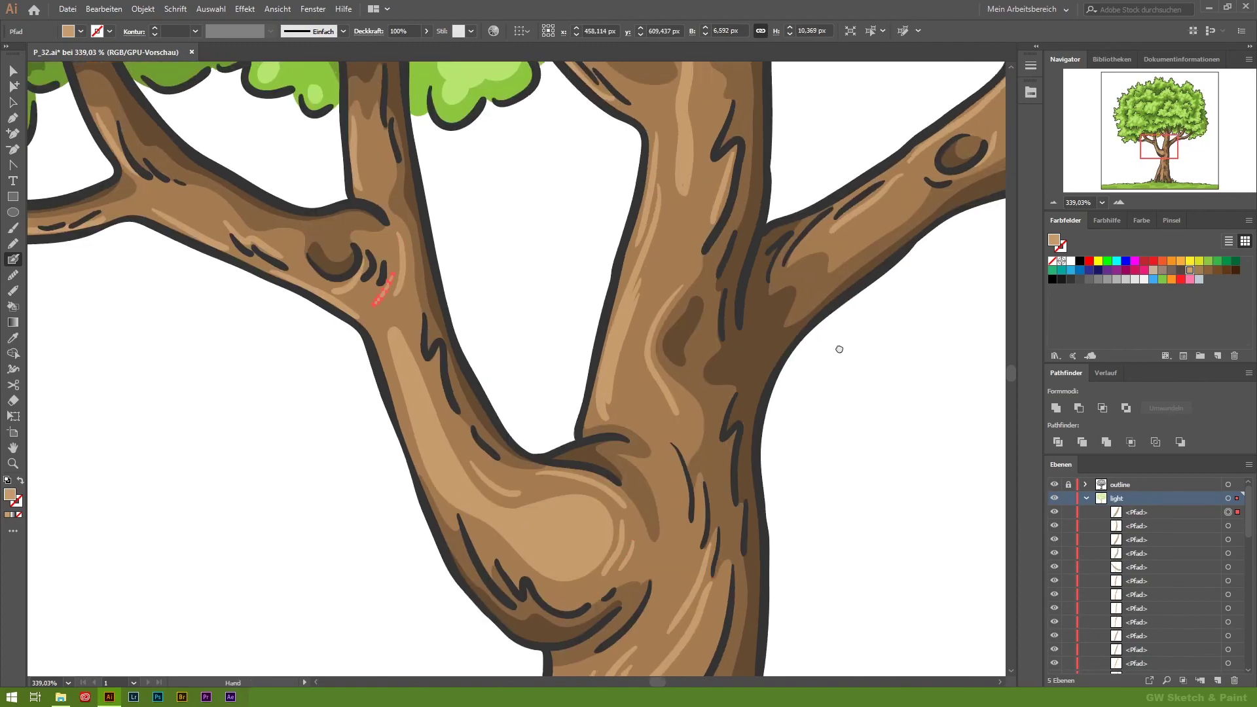
drag(839, 349, 719, 438)
drag(537, 182, 508, 206)
drag(498, 275, 412, 317)
drag(488, 194, 482, 265)
drag(926, 120, 719, 225)
mouse_move(686, 515)
mouse_down()
mouse_move(565, 541)
mouse_move(681, 541)
mouse_up()
Undo the earlier trunk highlights and repaint them along both trunk sides and the knothole.
key(ctrl+z)
key(ctrl+z)
key(ctrl+z)
drag(492, 285, 459, 645)
drag(509, 490, 491, 636)
drag(567, 408, 586, 494)
drag(595, 477, 605, 505)
drag(396, 377, 339, 521)
drag(414, 451, 382, 501)
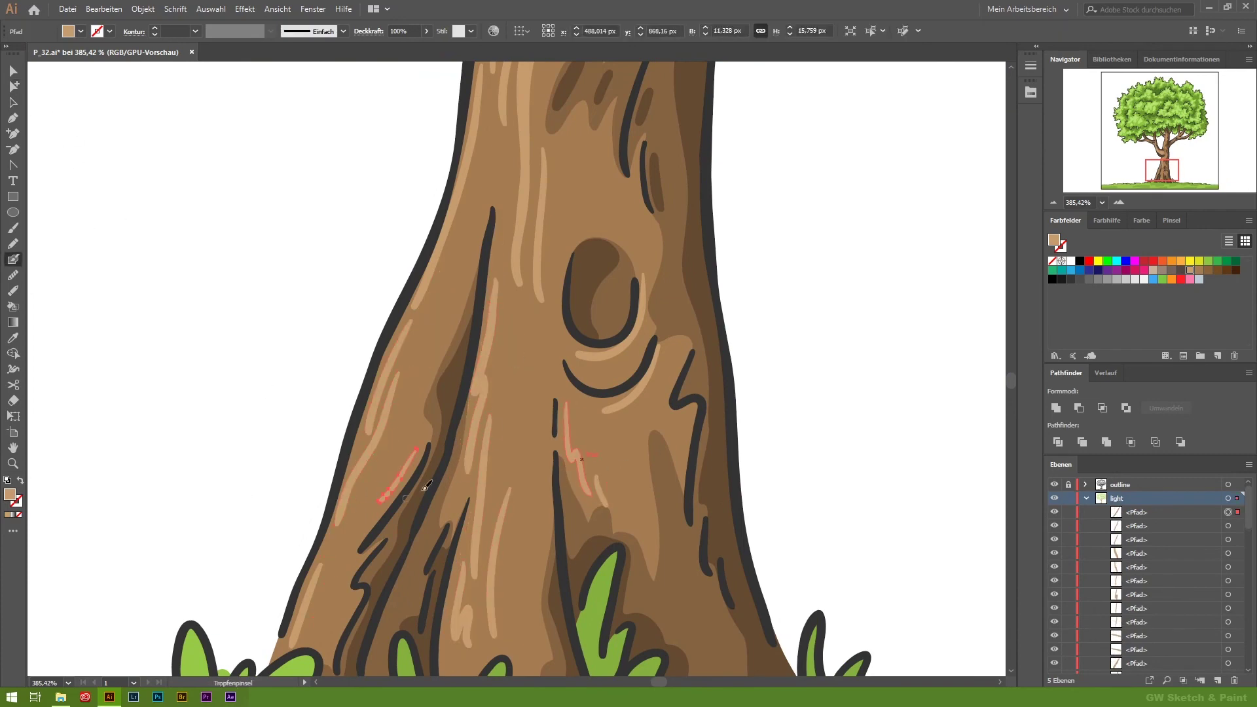
drag(687, 407, 682, 438)
drag(451, 665, 500, 514)
drag(642, 234, 662, 358)
drag(732, 334, 710, 386)
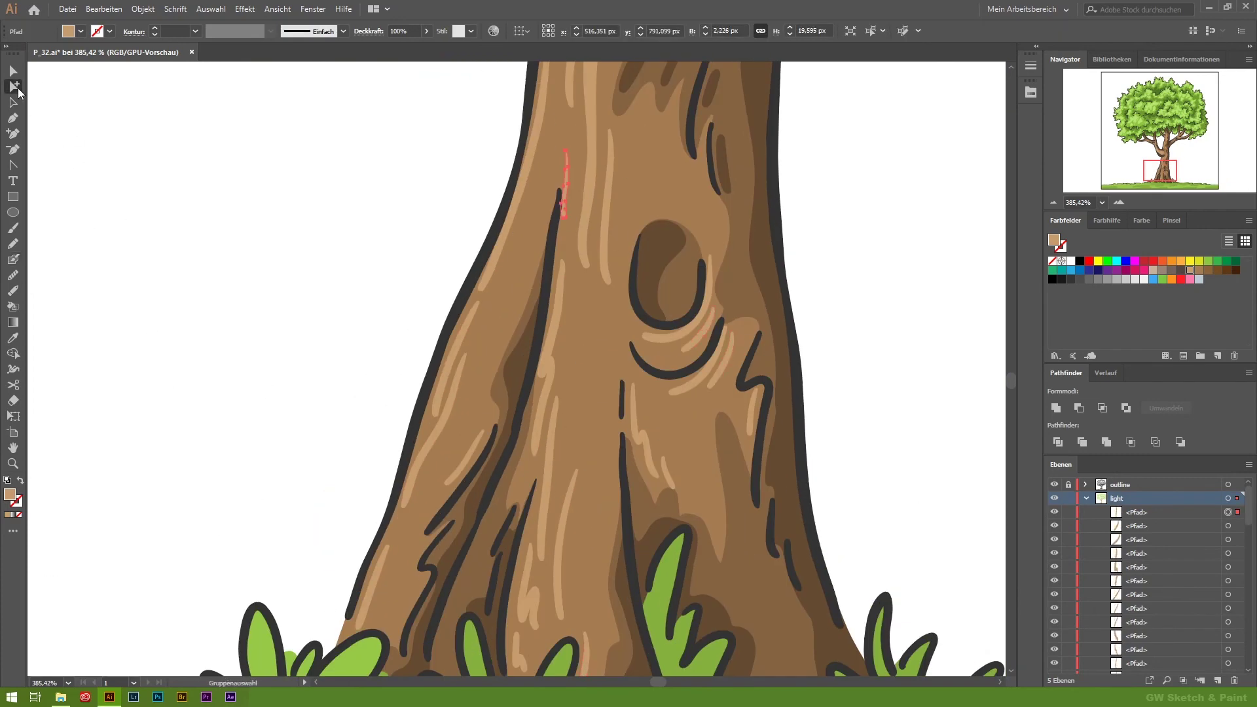
Switch to light green and paint highlight strips along the grass edge.
click(13, 101)
key(ctrl+0)
click(978, 533)
click(1030, 65)
click(932, 472)
scroll(281, 576, up, 5)
click(13, 259)
drag(495, 410, 236, 429)
drag(649, 393, 563, 406)
drag(851, 406, 654, 419)
drag(851, 400, 688, 432)
drag(789, 421, 720, 404)
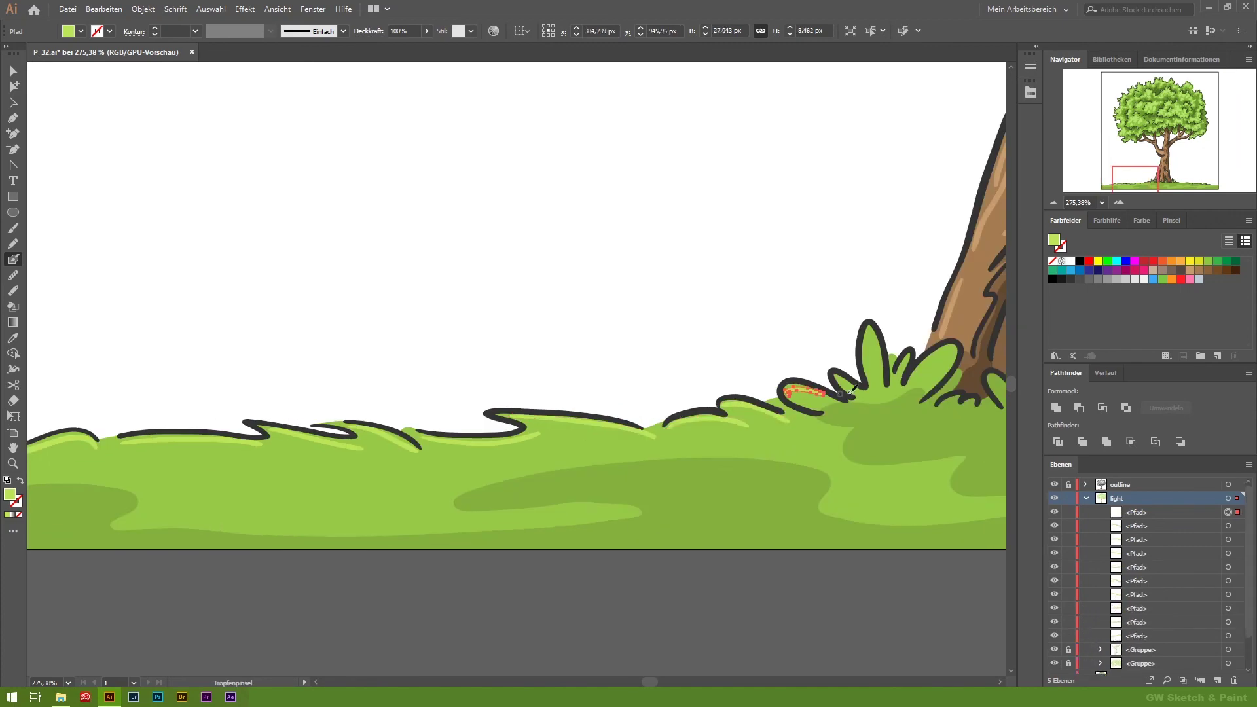
Add light green highlights on a grass blade and along the right grass edge, then fit the artboard.
drag(832, 378, 858, 391)
drag(858, 391, 607, 315)
drag(903, 244, 894, 273)
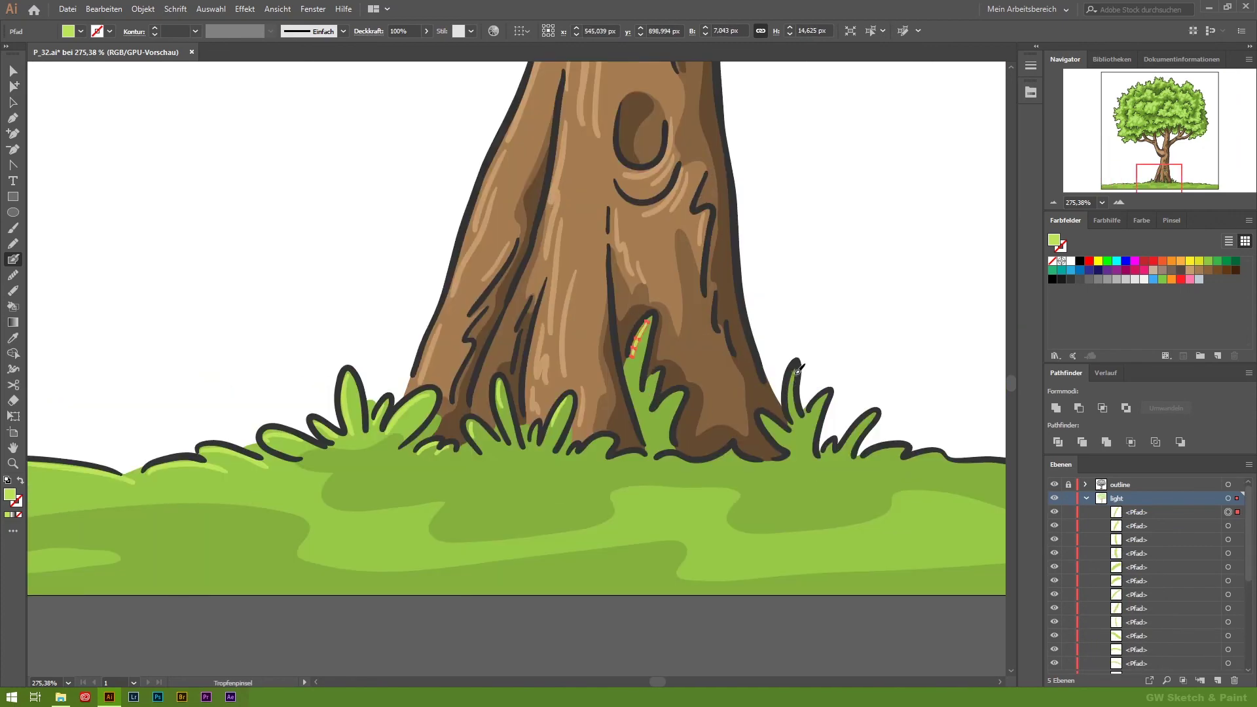
drag(803, 373, 793, 404)
drag(723, 462, 673, 468)
drag(543, 448, 384, 458)
drag(674, 465, 903, 473)
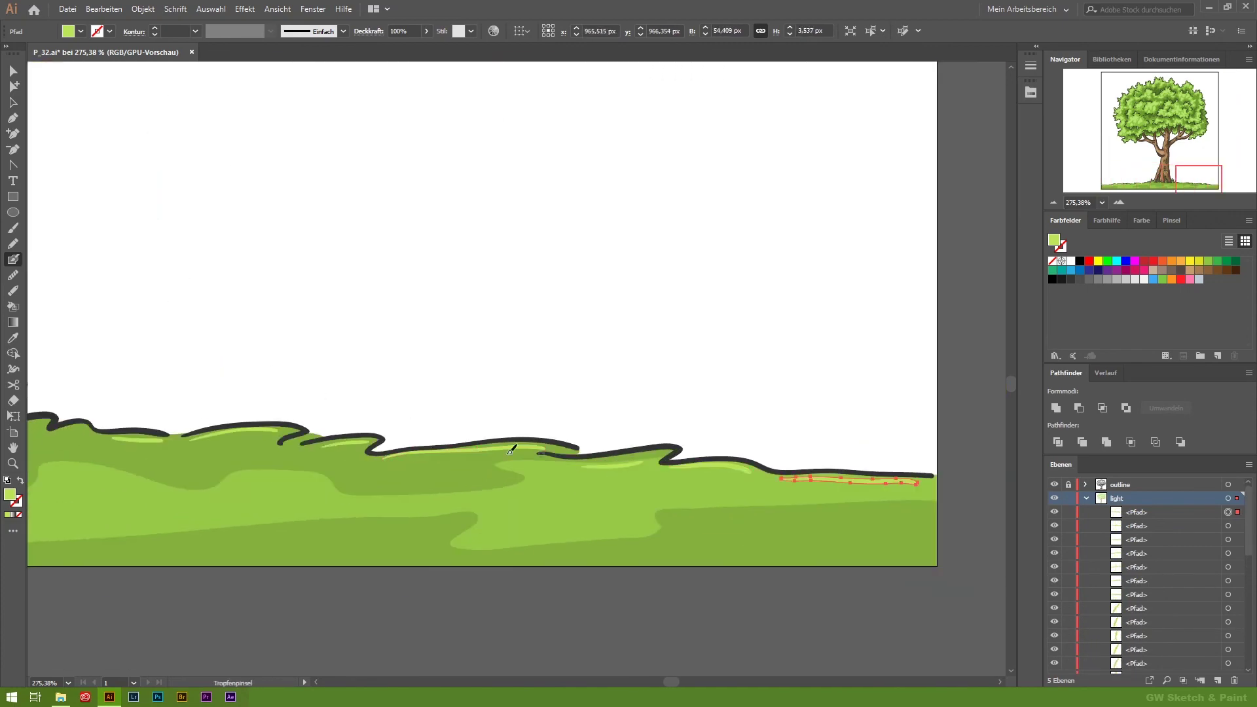
key(ctrl+0)
double_click(13, 448)
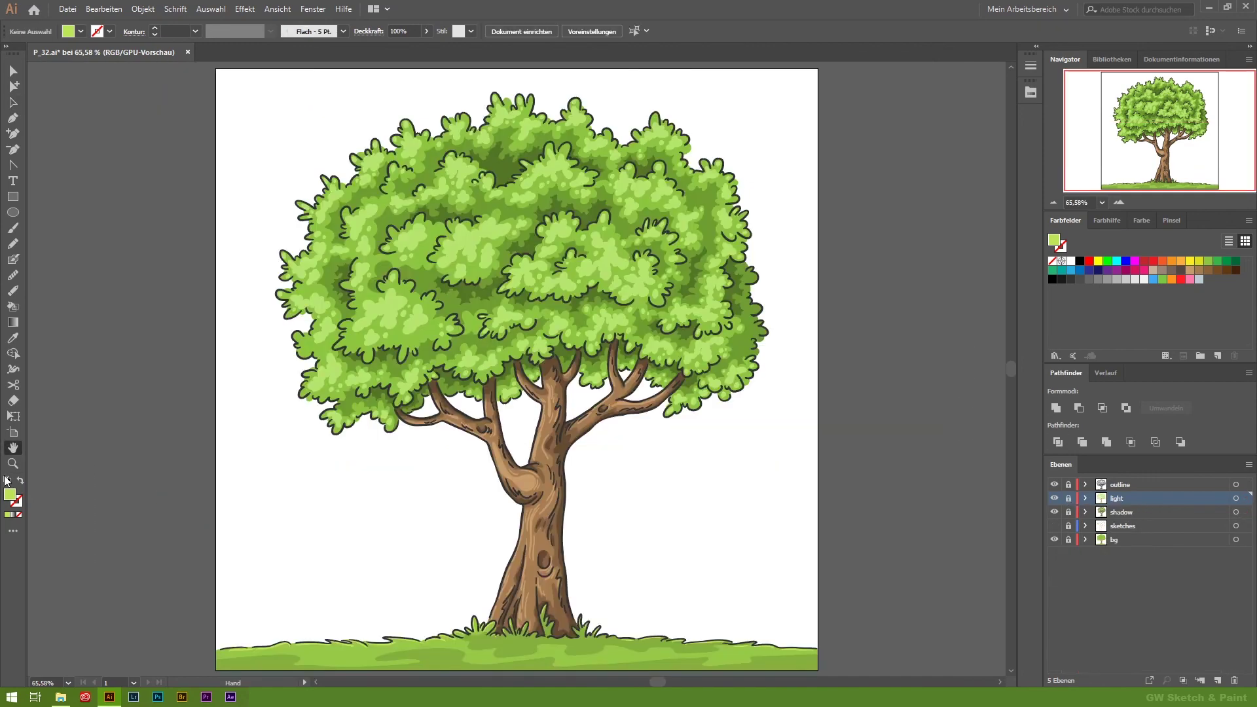
Delete the old sketch sublayers and move the sketches layer below the bg layer.
click(1054, 526)
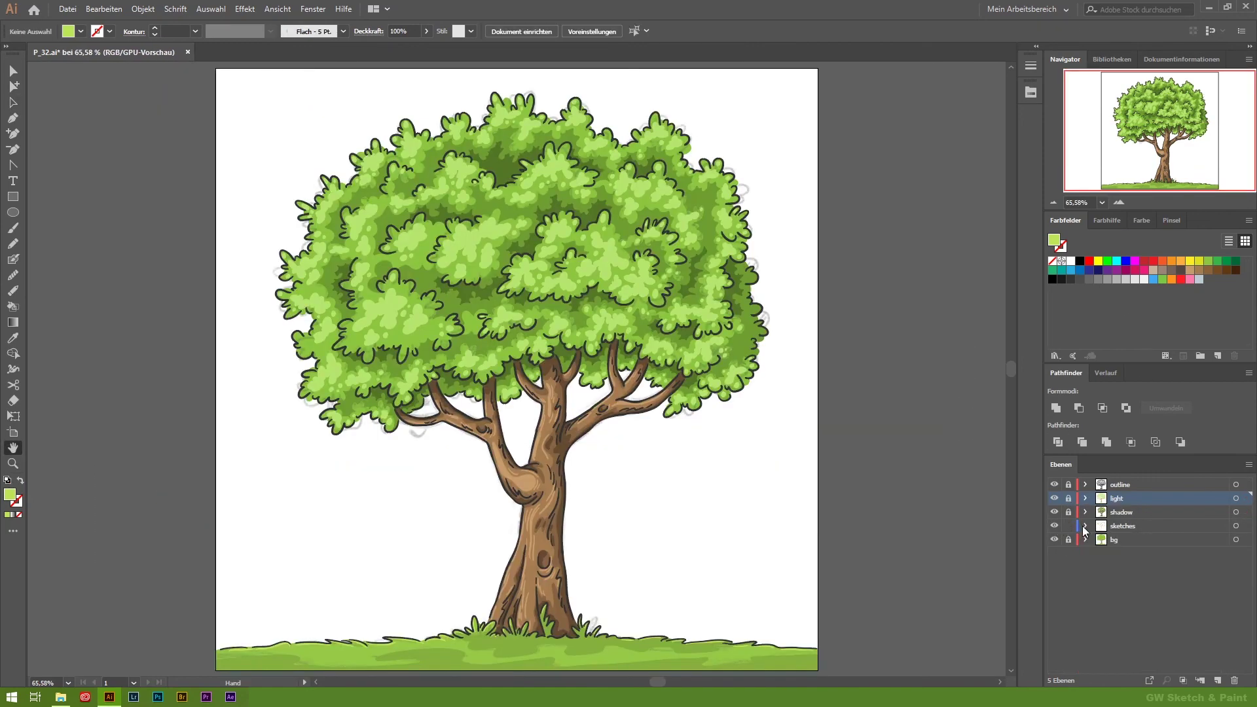
click(1085, 525)
click(1126, 541)
shift+click(1141, 568)
click(1234, 682)
drag(1122, 525, 1131, 549)
Draw a white 1000×1000 px rectangle covering the whole artboard.
key(ctrl+0)
click(13, 196)
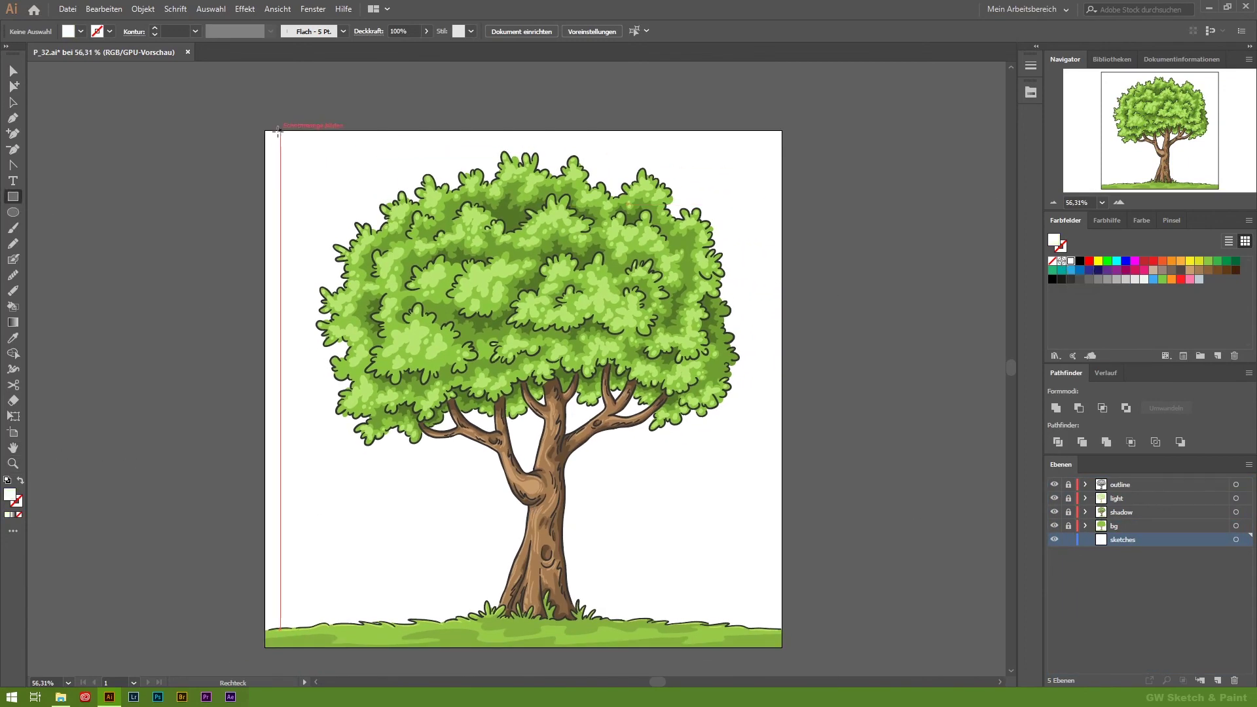
drag(266, 131, 782, 650)
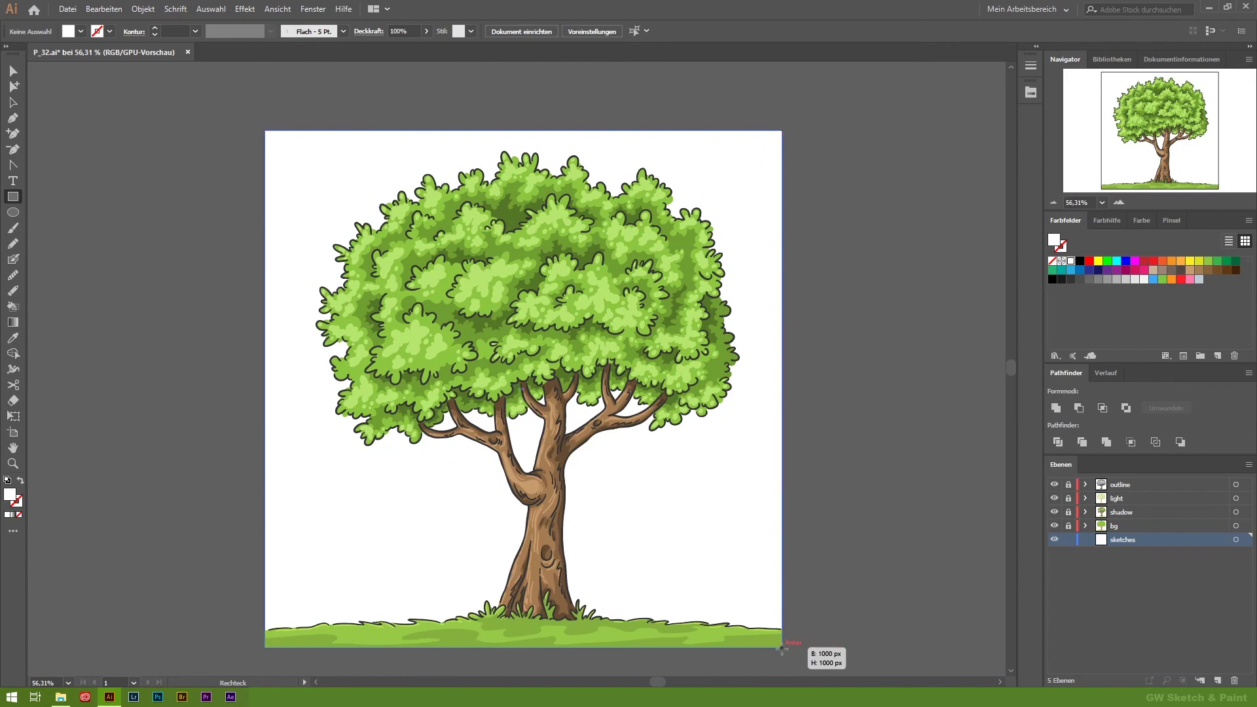
drag(782, 647, 781, 647)
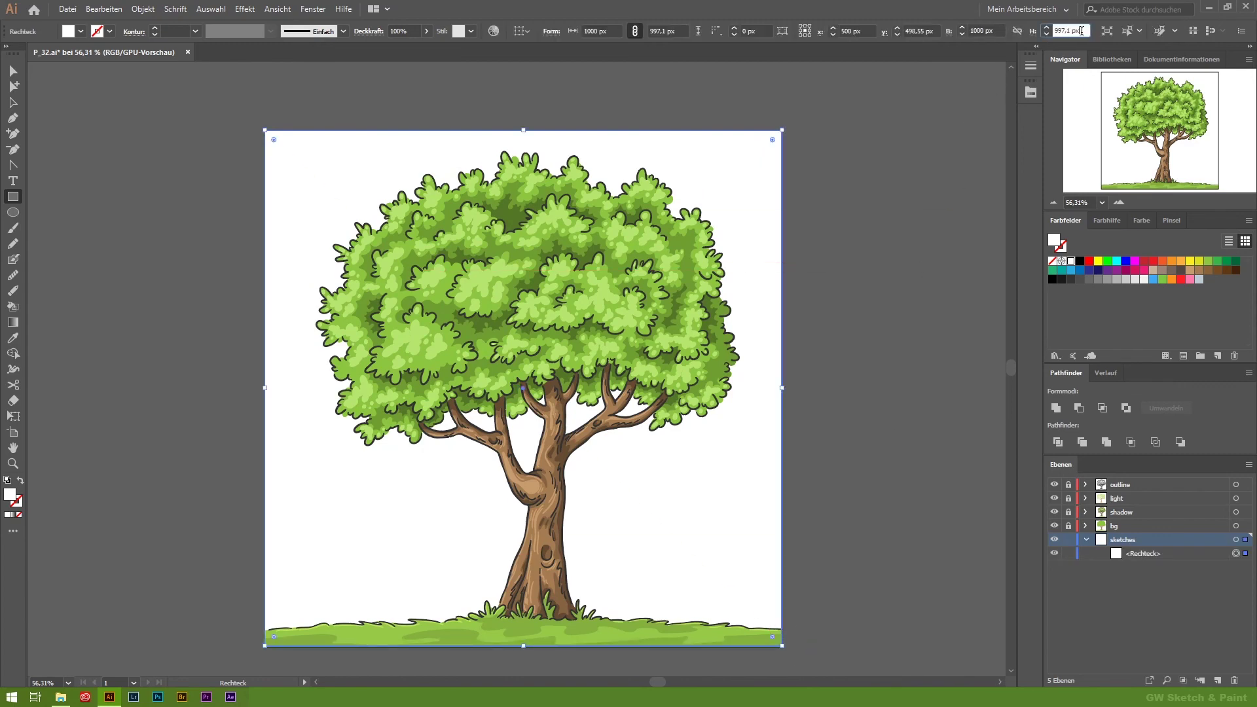
text(000)
key(Return)
key(ctrl+shift+a)
Load the Strand swatch library.
click(1031, 66)
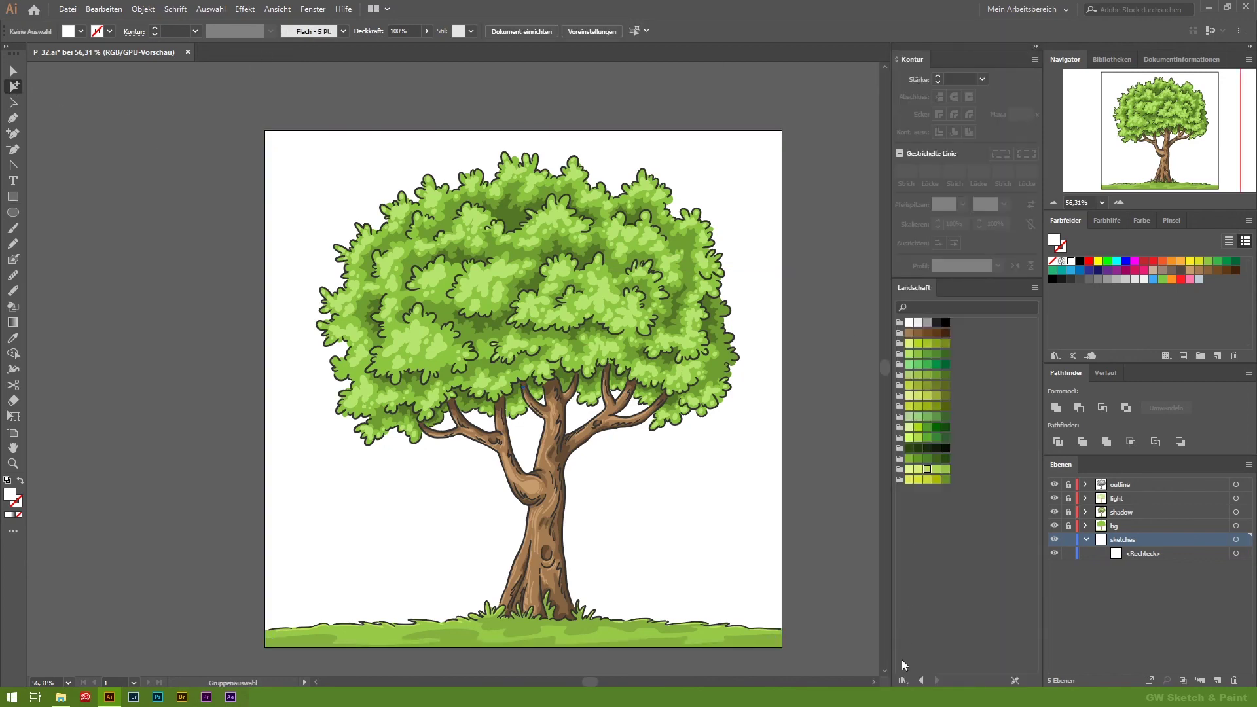
click(903, 680)
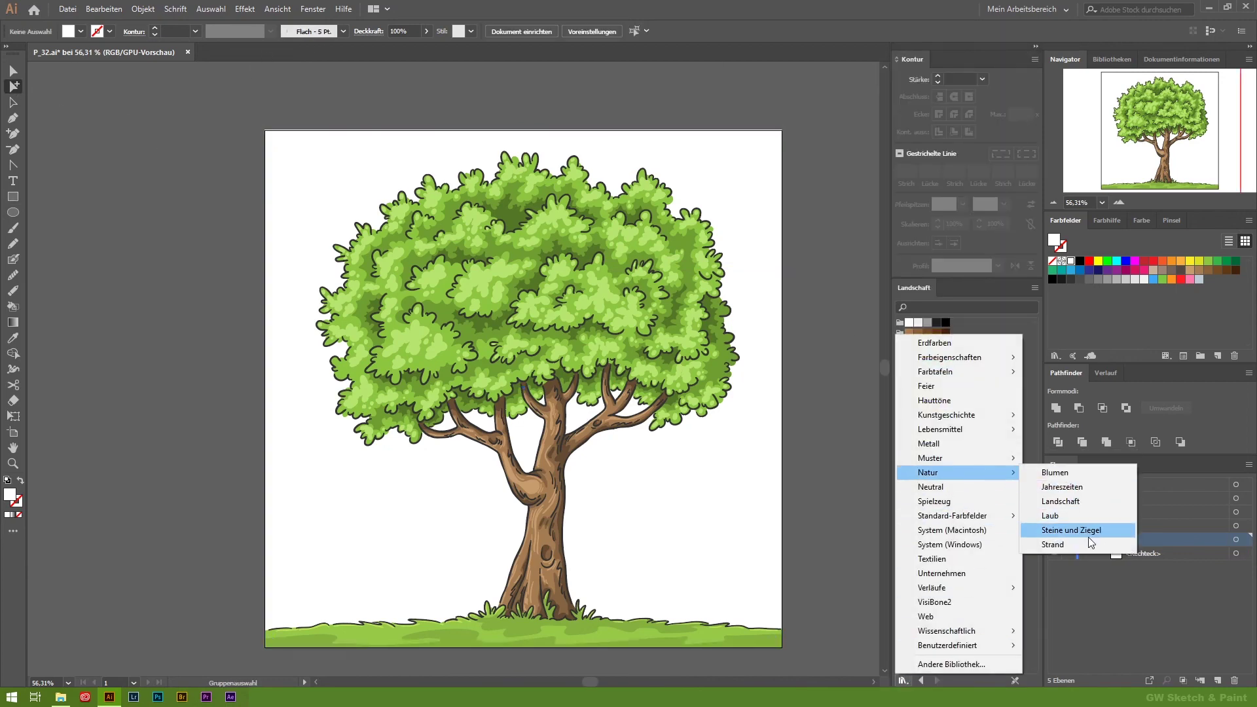
click(1088, 542)
key(z)
mouse_move(112, 458)
mouse_down()
mouse_move(541, 440)
mouse_move(988, 450)
mouse_up()
Fill the rectangle with a 90° linear gradient from light blue to pale yellow.
click(1105, 373)
click(1236, 638)
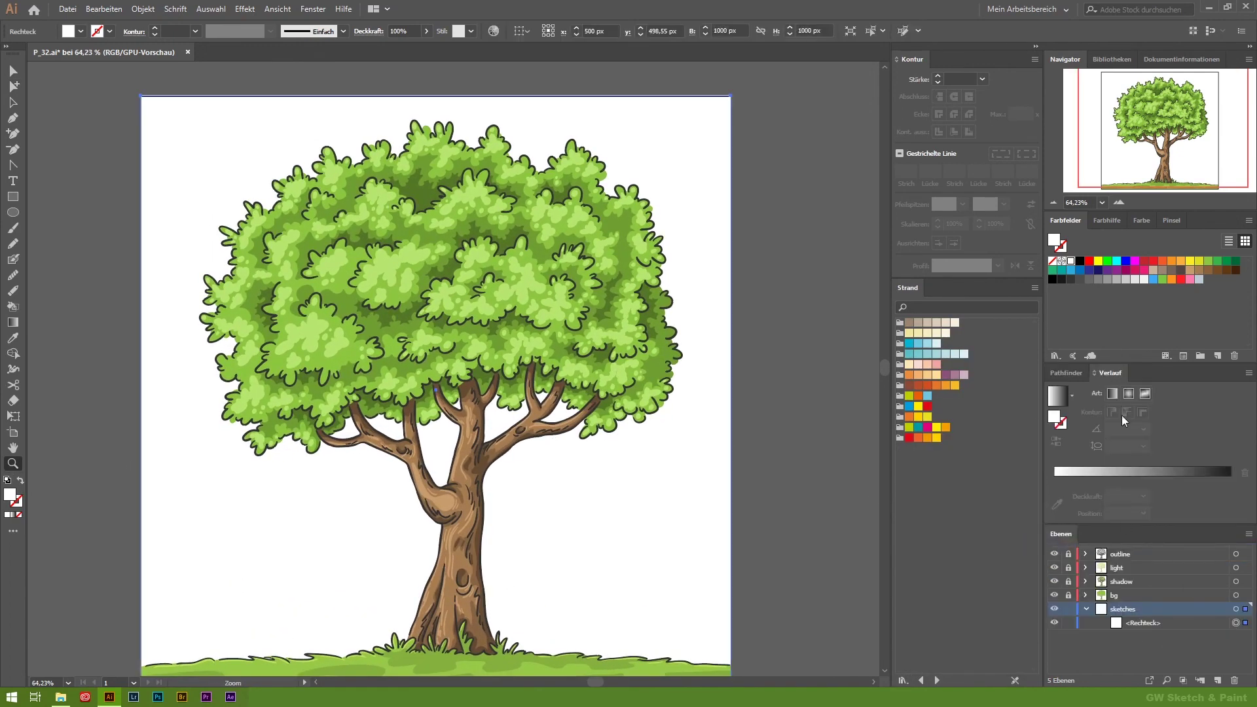
click(1057, 395)
text(90)
key(Return)
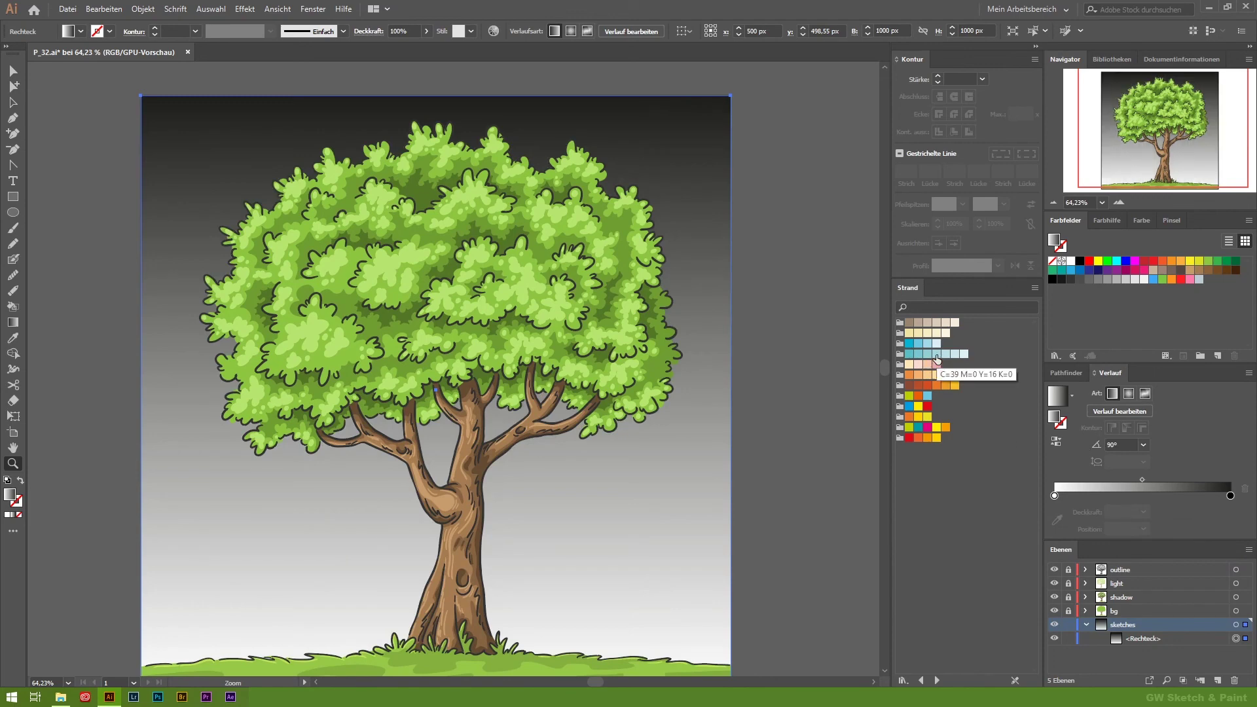
drag(1231, 504, 1232, 501)
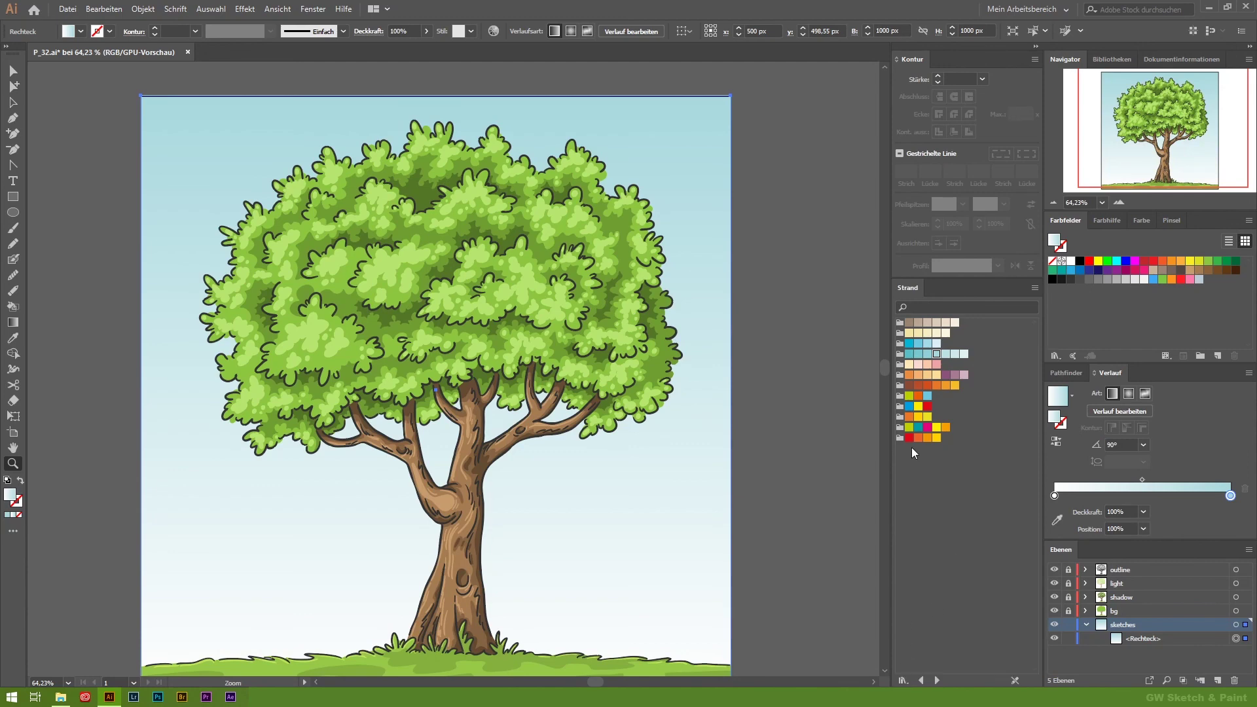
click(903, 681)
mouse_move(1053, 370)
click(1048, 385)
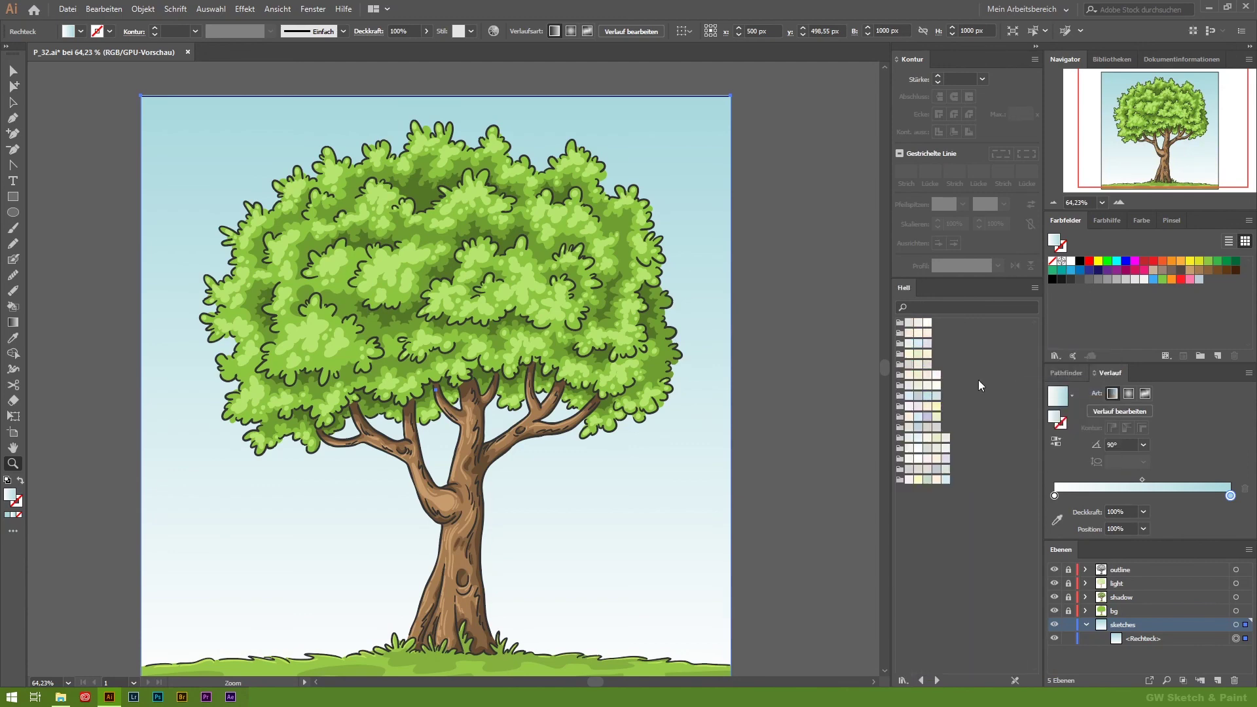
click(1054, 497)
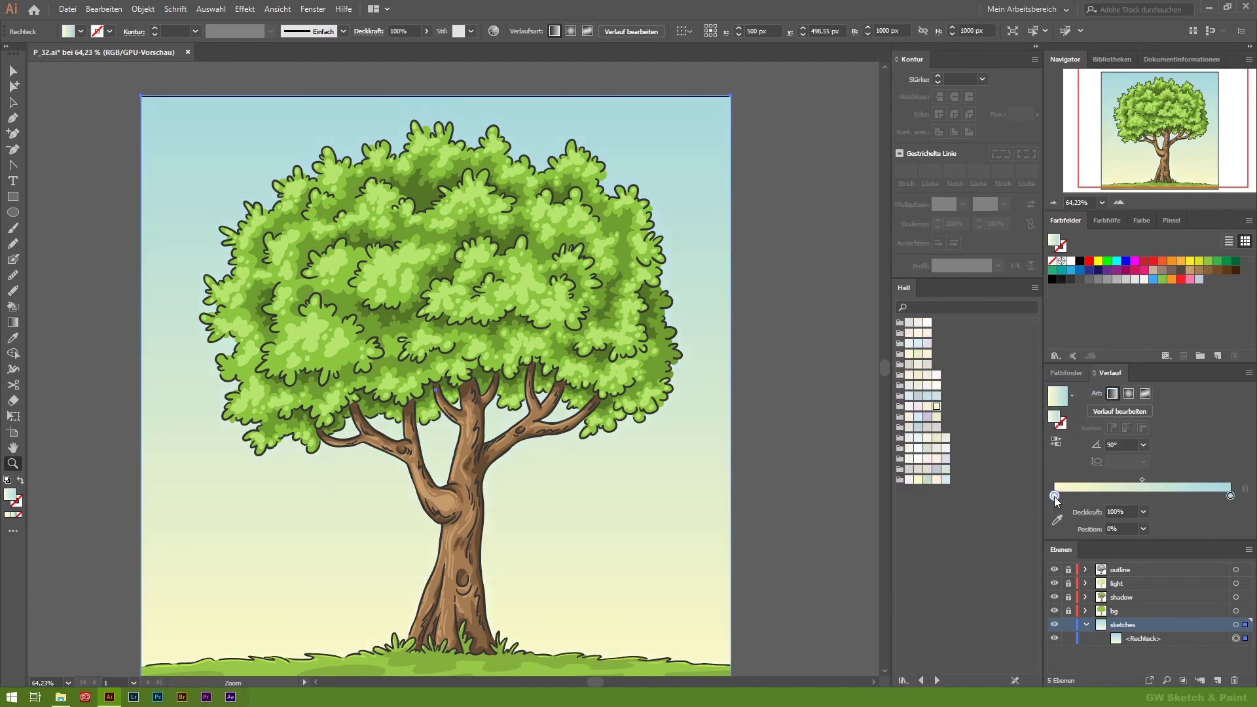
Lock the sketches layer and fit the whole artboard in view.
click(1066, 372)
click(1036, 45)
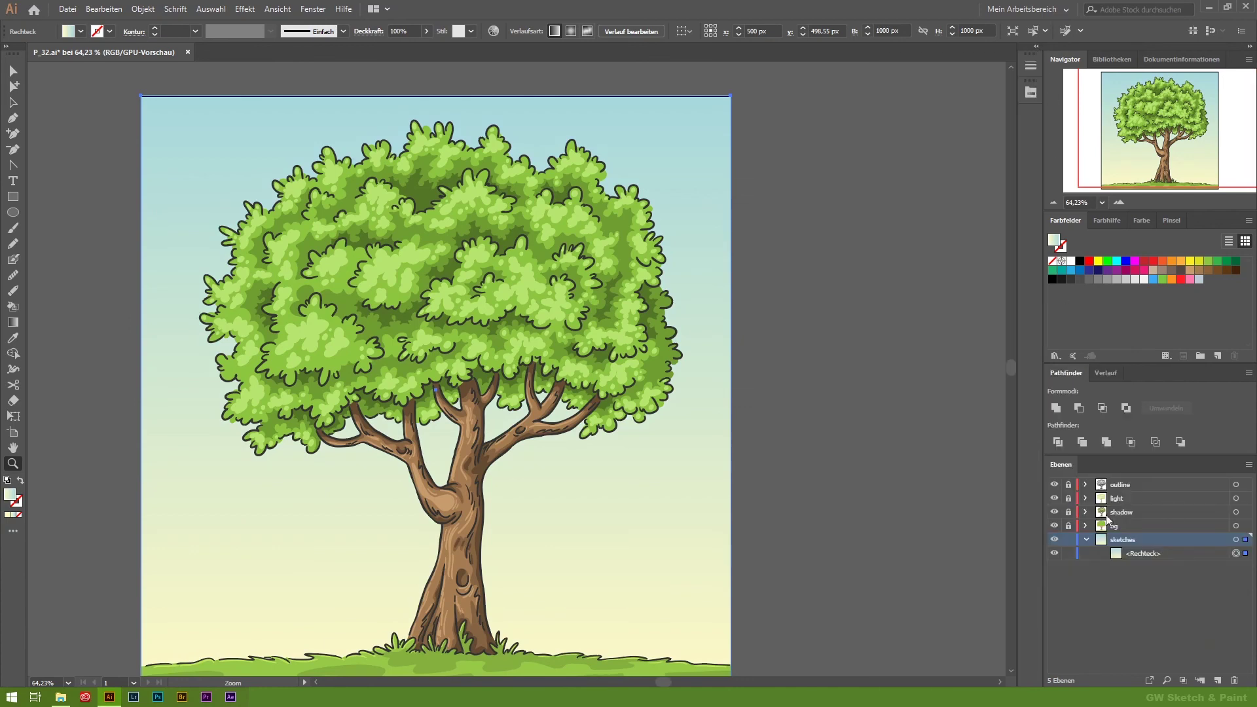
click(1069, 539)
double_click(14, 448)
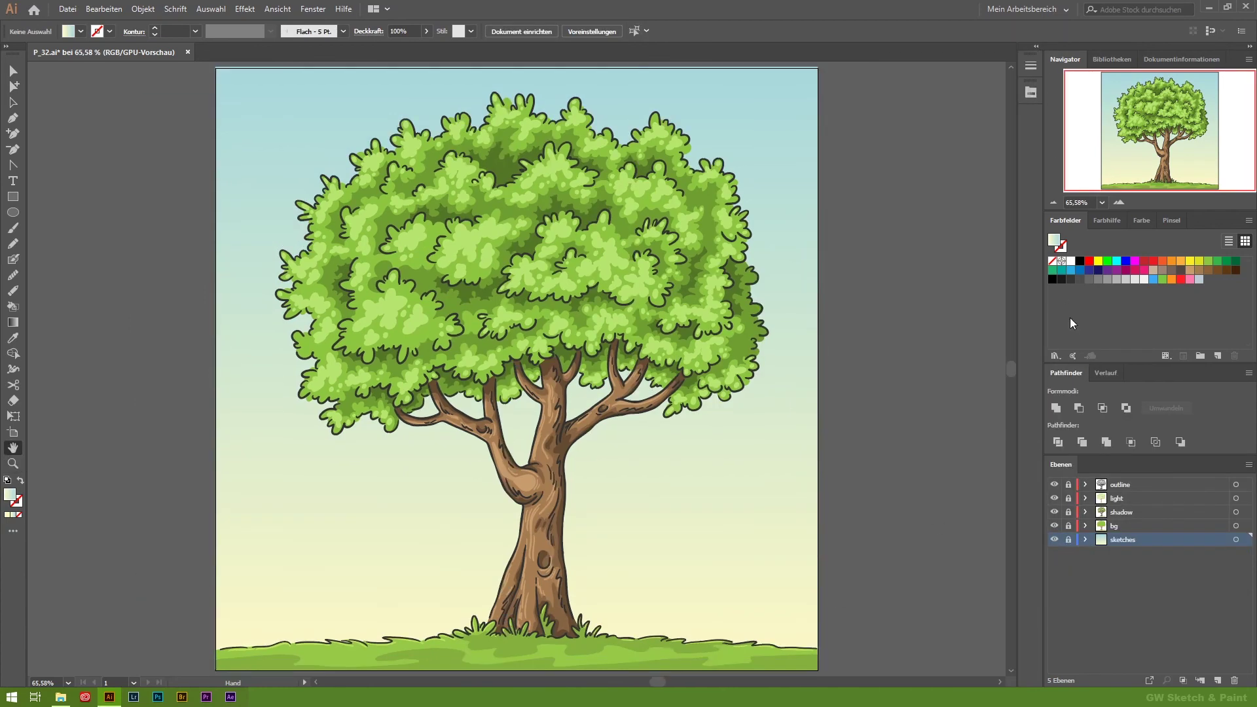